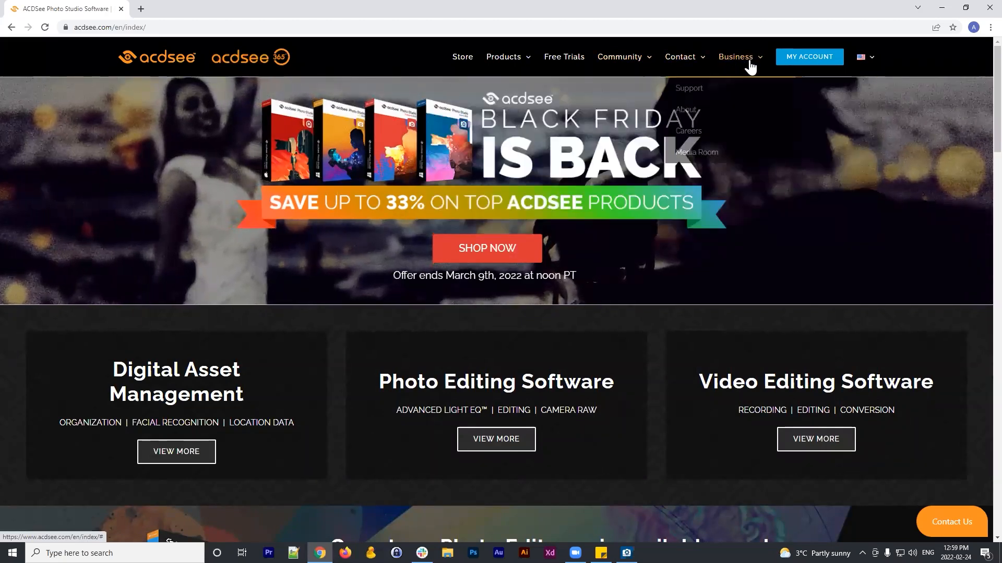
Step: Look through the ACDSee Workshops page among the website's Community links, then close the browser tab
mouse_move(671, 59)
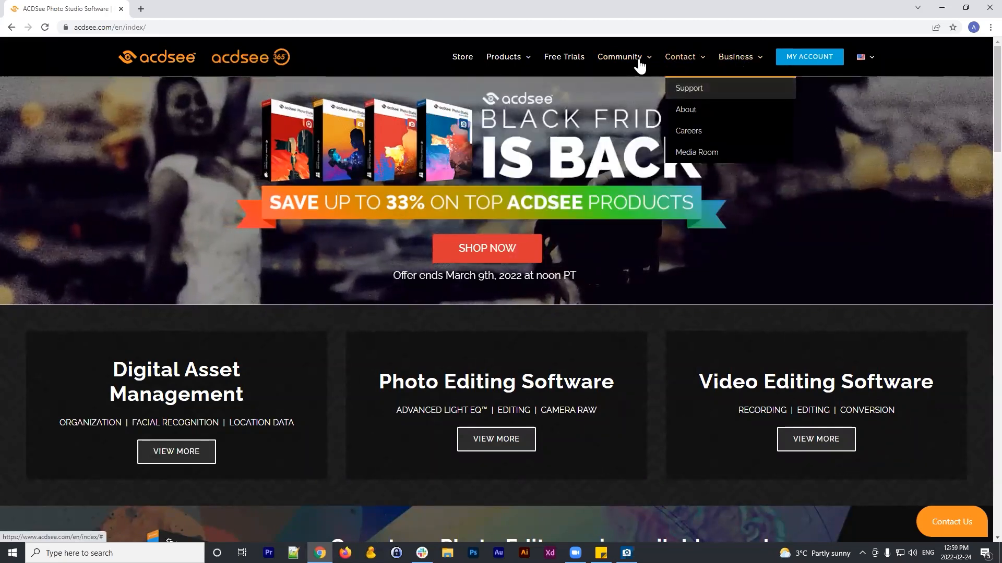
mouse_move(634, 60)
click(664, 131)
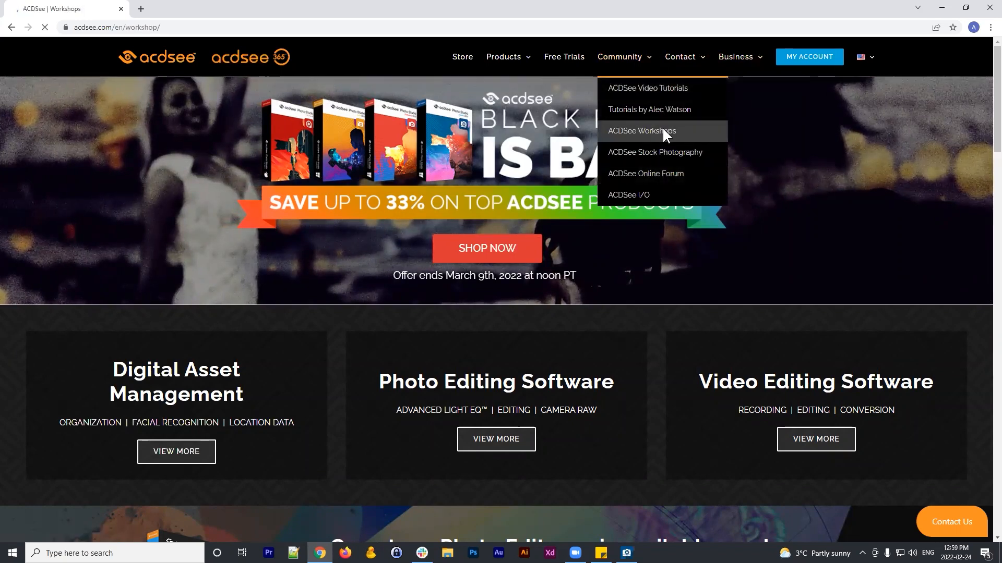
scroll(757, 138, down, 5)
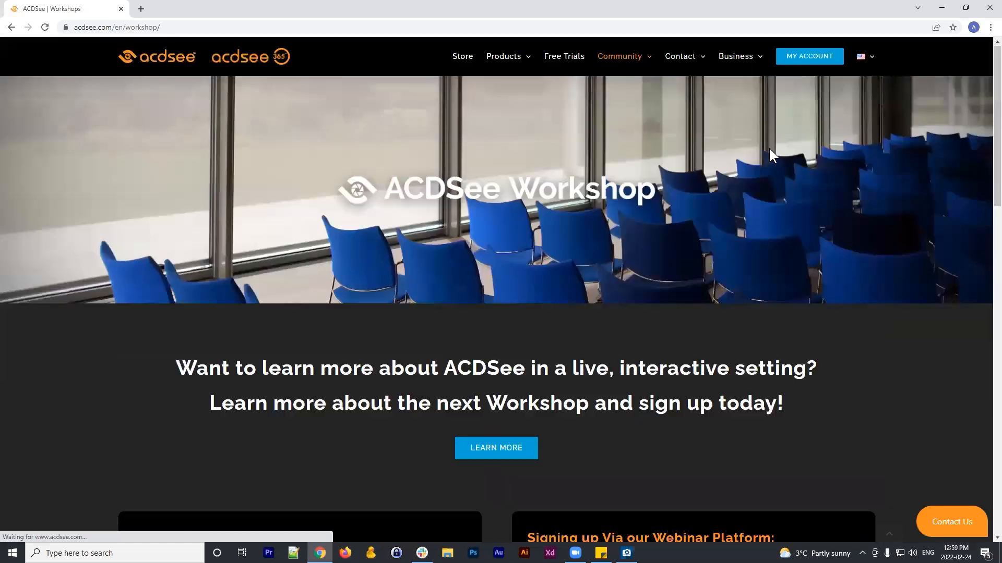
scroll(719, 139, down, 10)
scroll(509, 115, up, 10)
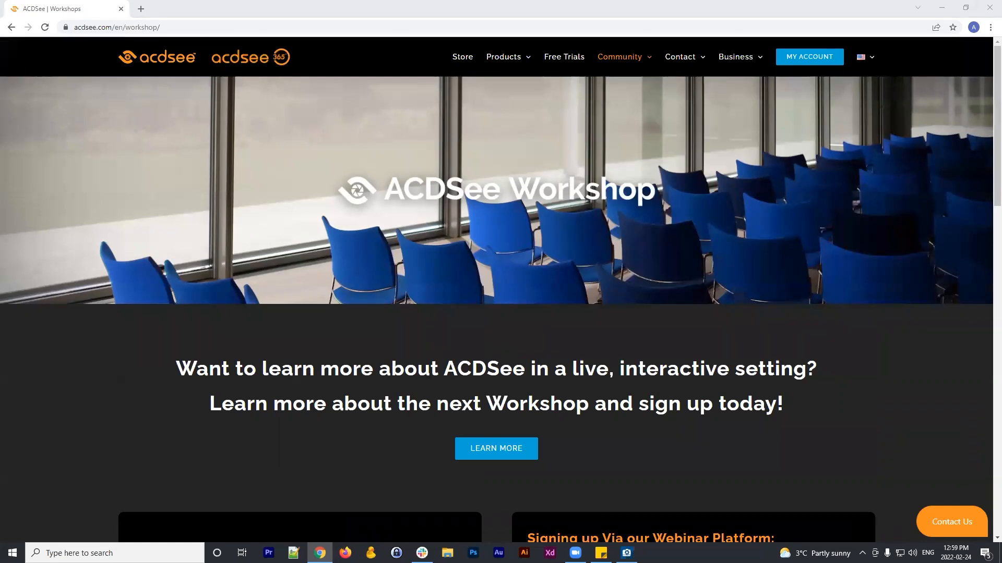
click(443, 146)
click(122, 9)
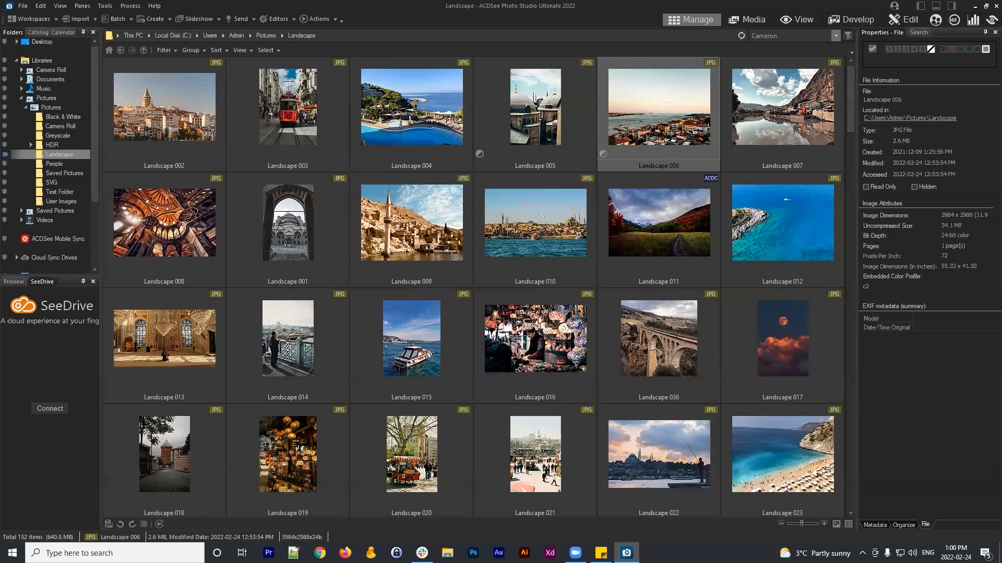
Step: Go up from the Landscape folder to Pictures and open Test Folder to view its images
drag(850, 86, 860, 63)
drag(850, 90, 854, 66)
click(49, 103)
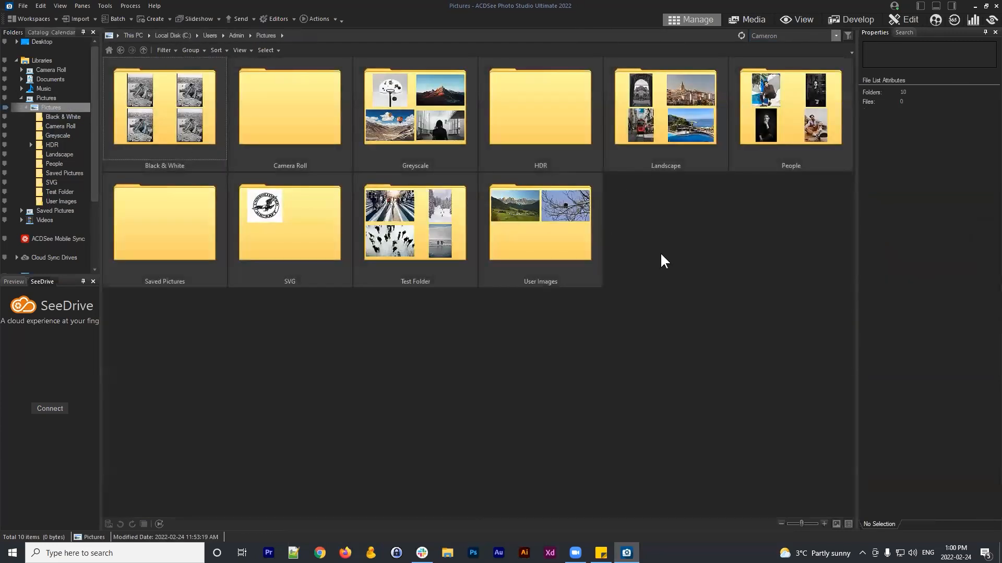
double_click(414, 225)
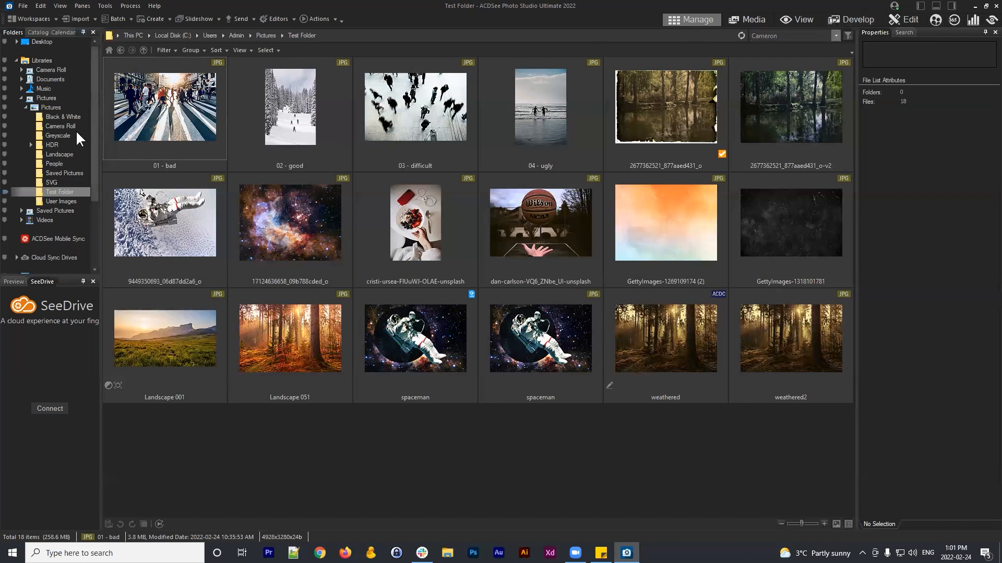
Step: In the Landscape folder, view the Process options for Landscape 005, including Restore to Original
click(59, 154)
click(546, 95)
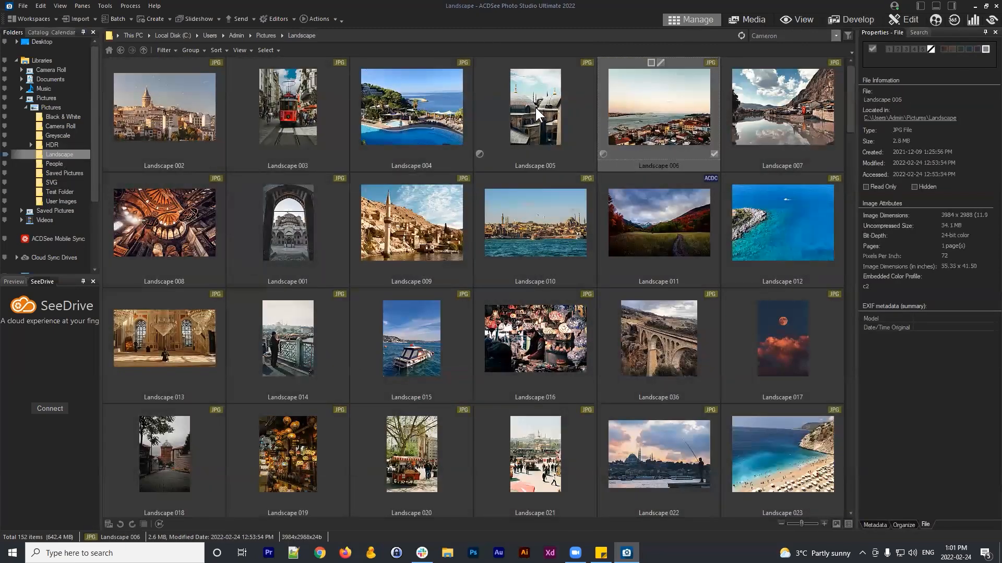
right_click(537, 108)
mouse_move(593, 126)
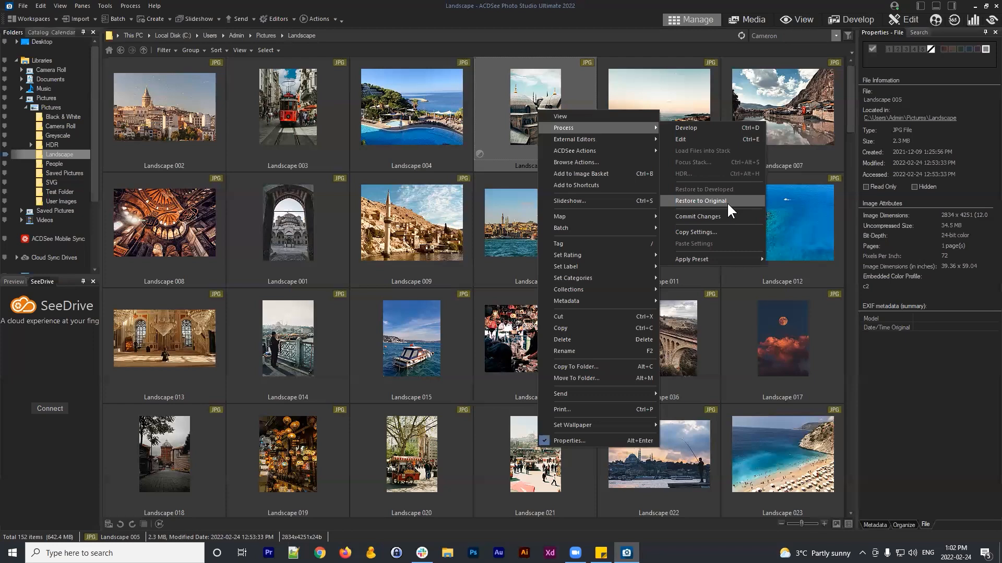
click(874, 362)
Step: View the Process options available for the Landscape 006 photo, leaving its edits as they are
click(690, 123)
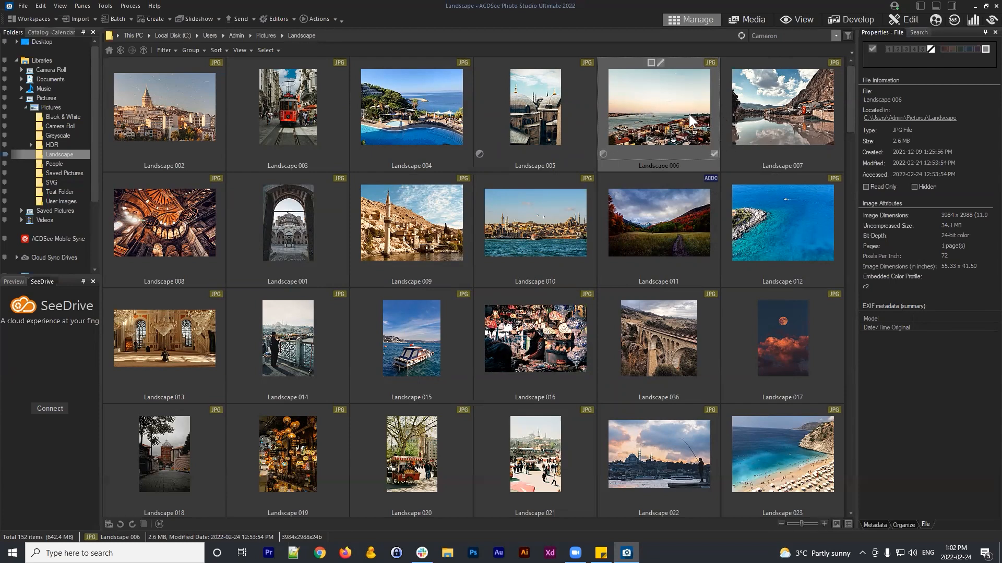
right_click(659, 102)
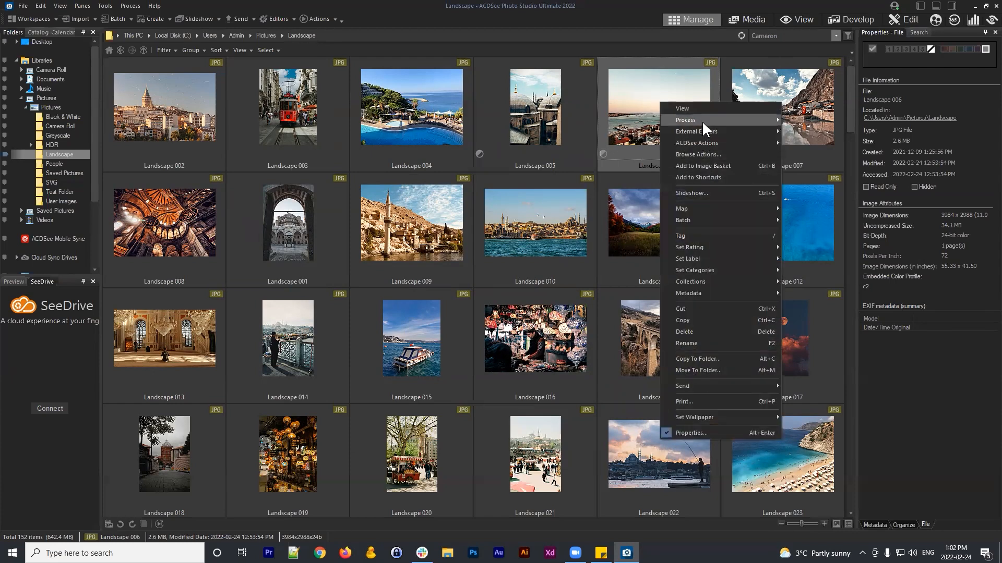
mouse_move(699, 120)
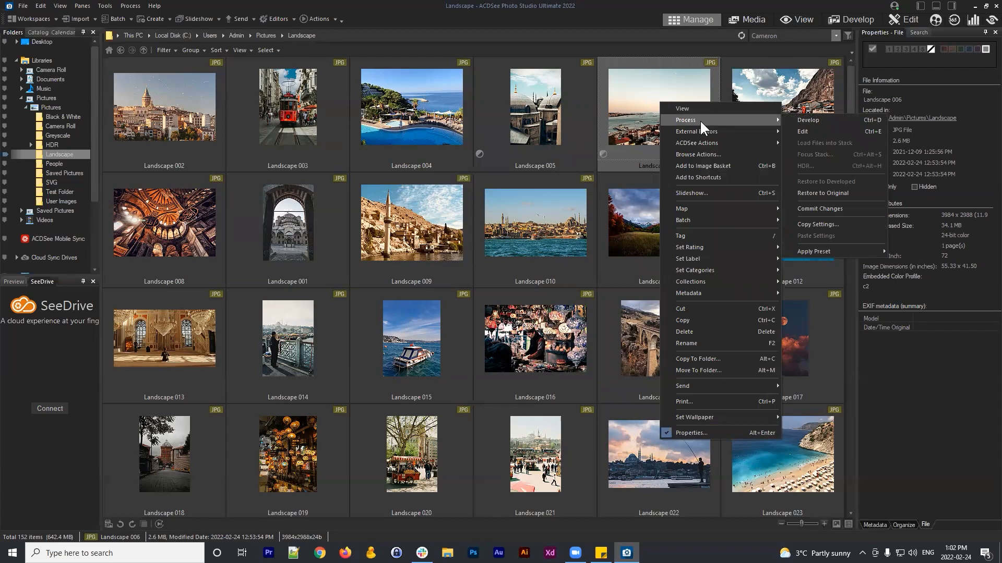
click(947, 411)
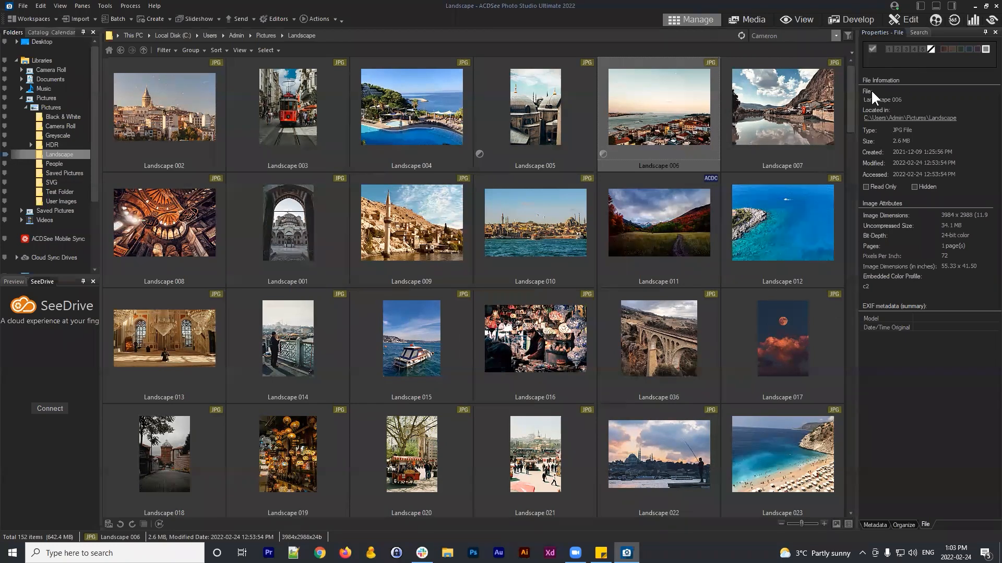
Step: Go back through the Pictures folder to Landscape and open Landscape 006 in Develop mode
click(45, 107)
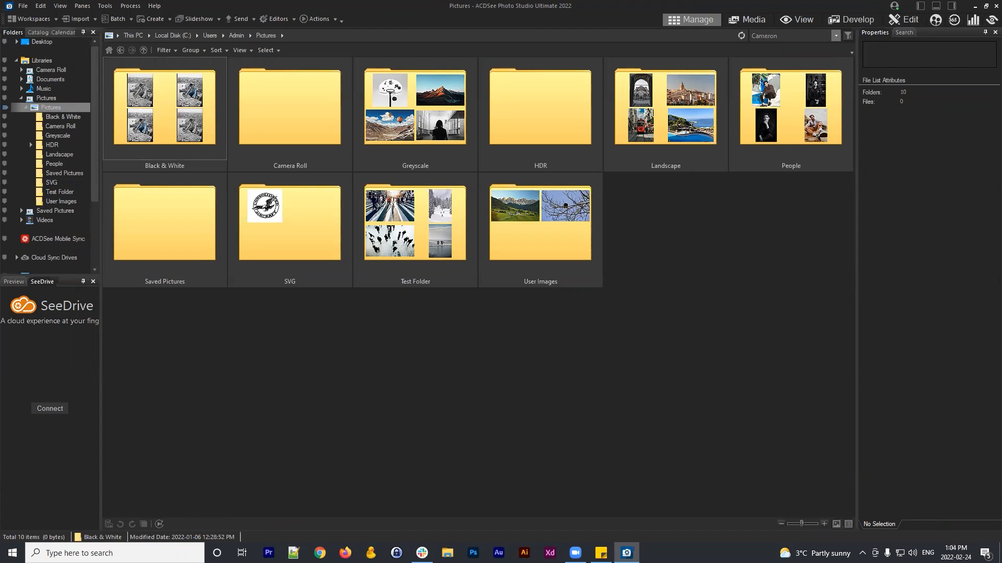
double_click(675, 125)
click(689, 102)
click(861, 18)
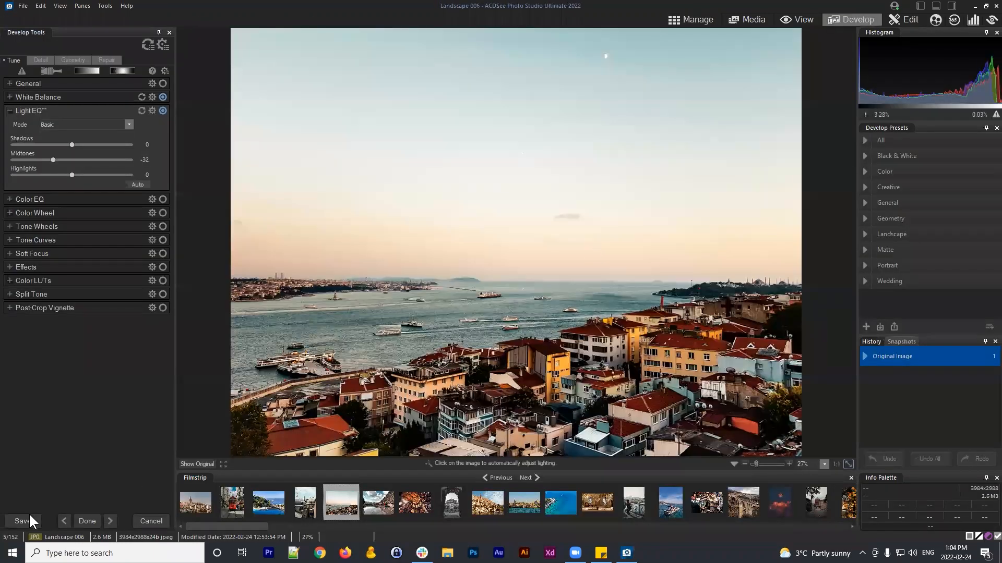
Step: Try to save the developed photo over the existing Landscape 006 JPG, decline the replacement and cancel the save
click(23, 521)
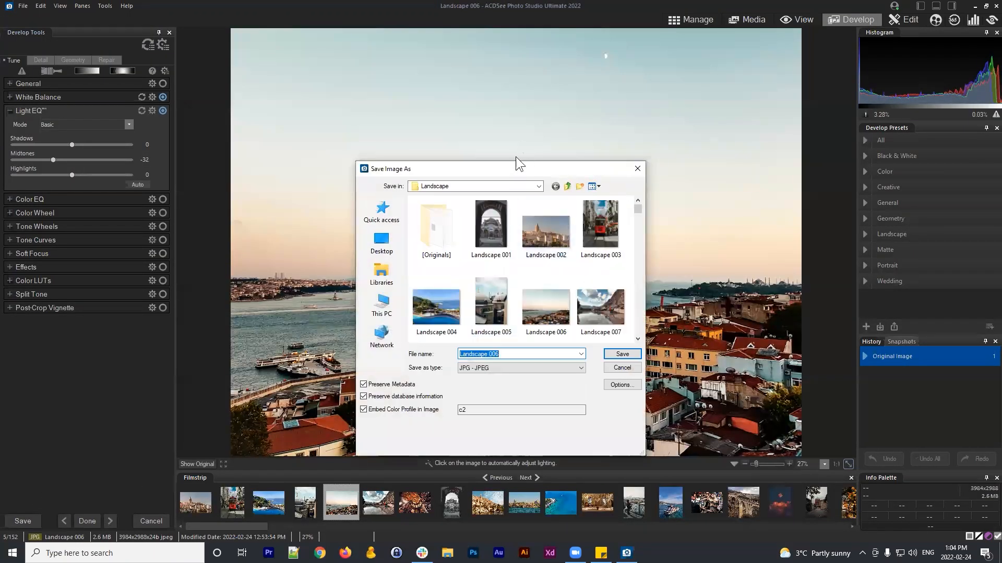
drag(516, 163, 505, 64)
click(511, 255)
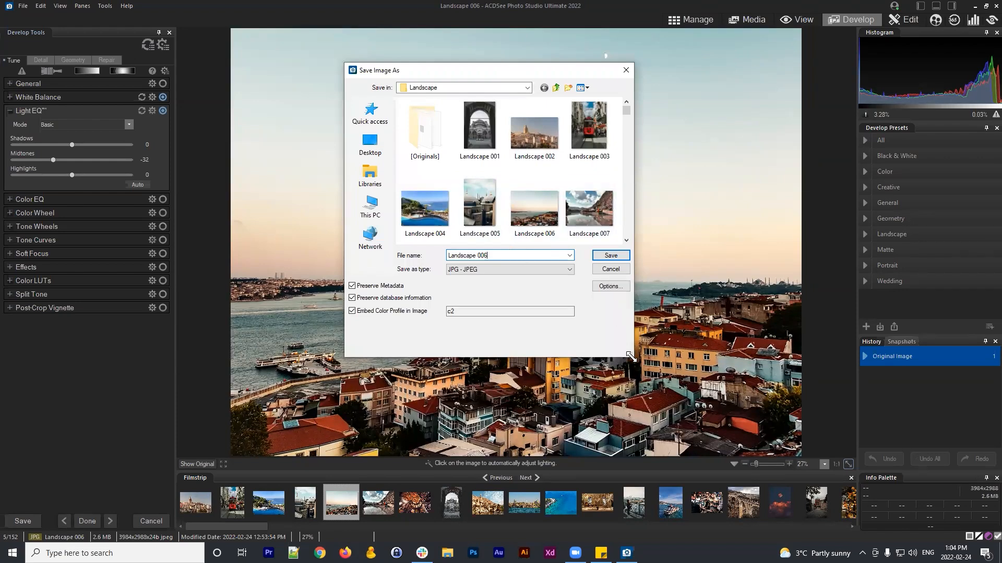
drag(631, 356, 692, 388)
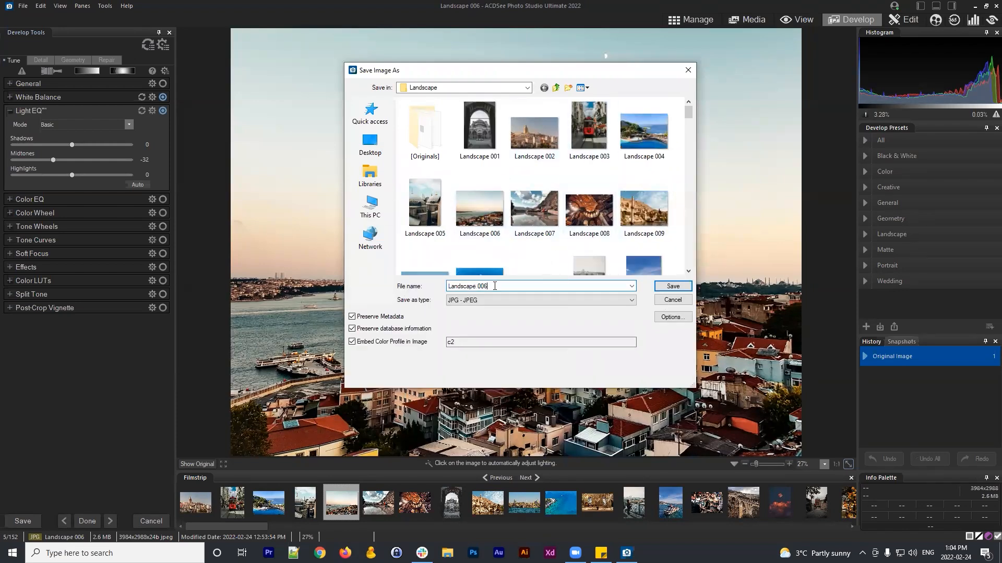
click(479, 208)
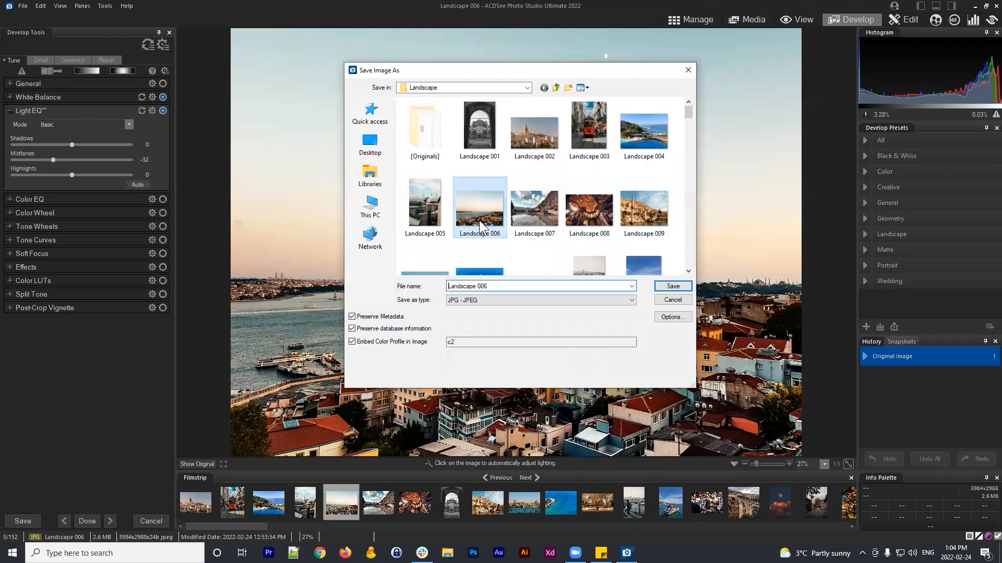
click(676, 287)
click(563, 277)
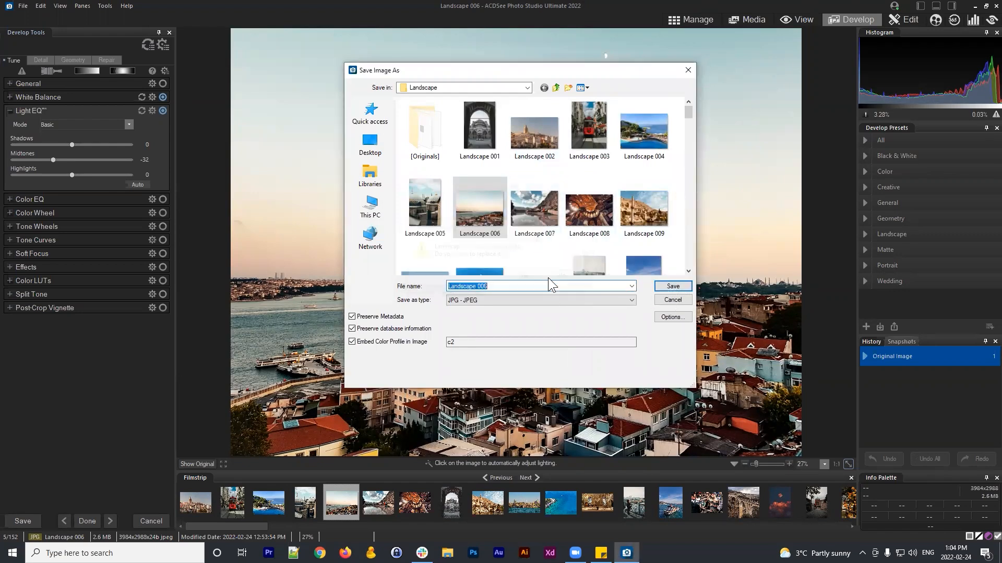
click(673, 288)
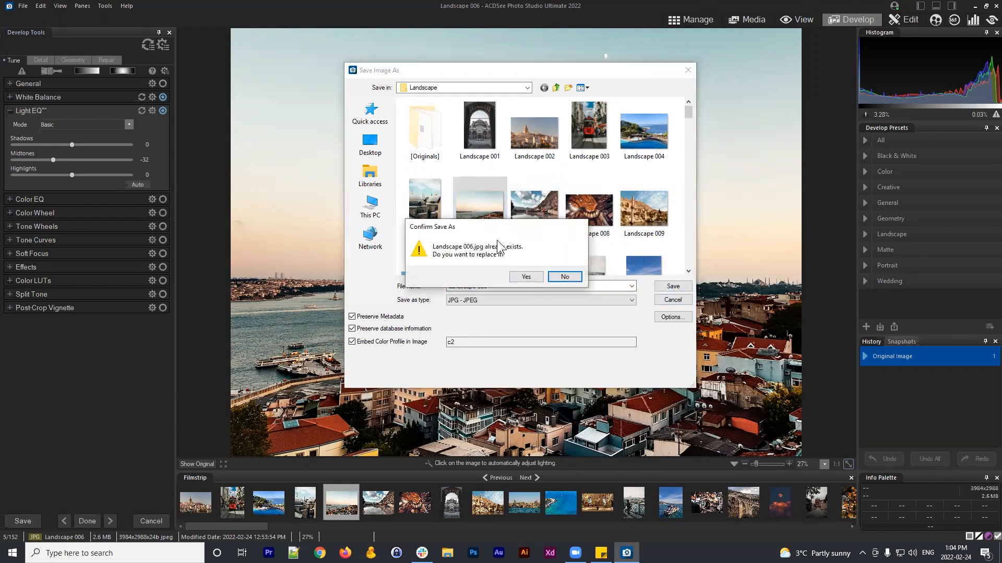
drag(477, 227, 600, 192)
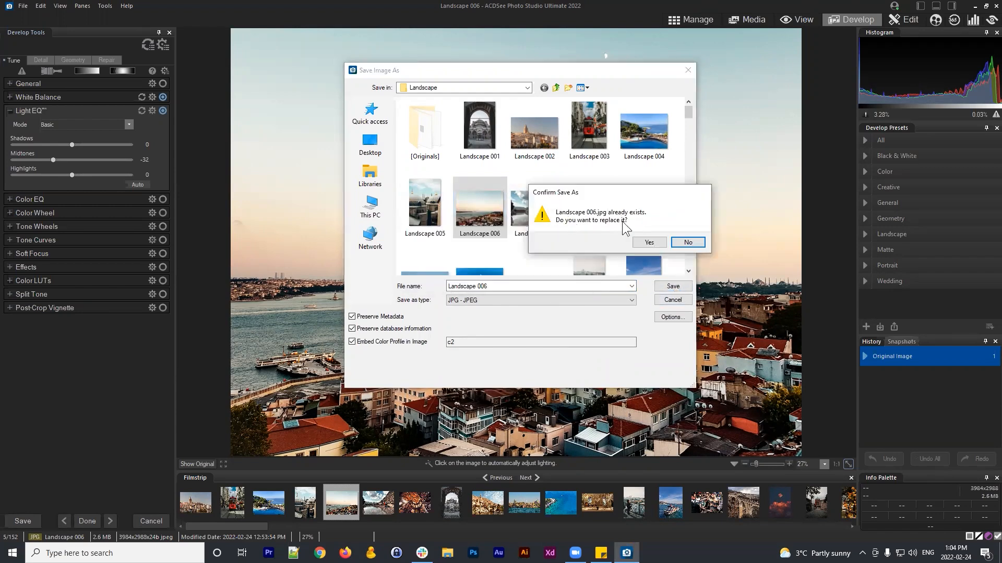
click(689, 242)
click(673, 300)
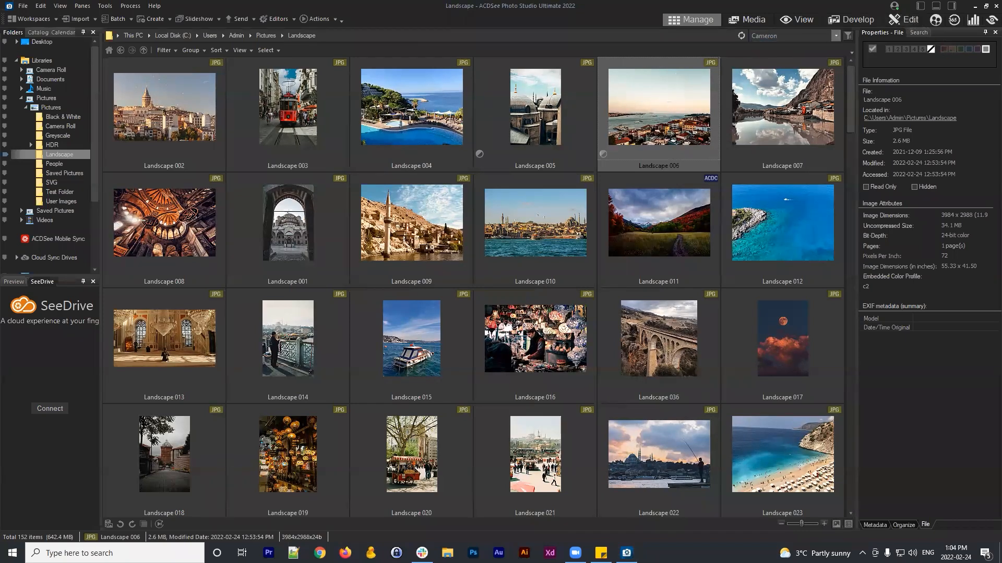
Step: Open the 01 - bad photo from Test Folder in Edit mode and activate the Smart Erase tool
click(51, 108)
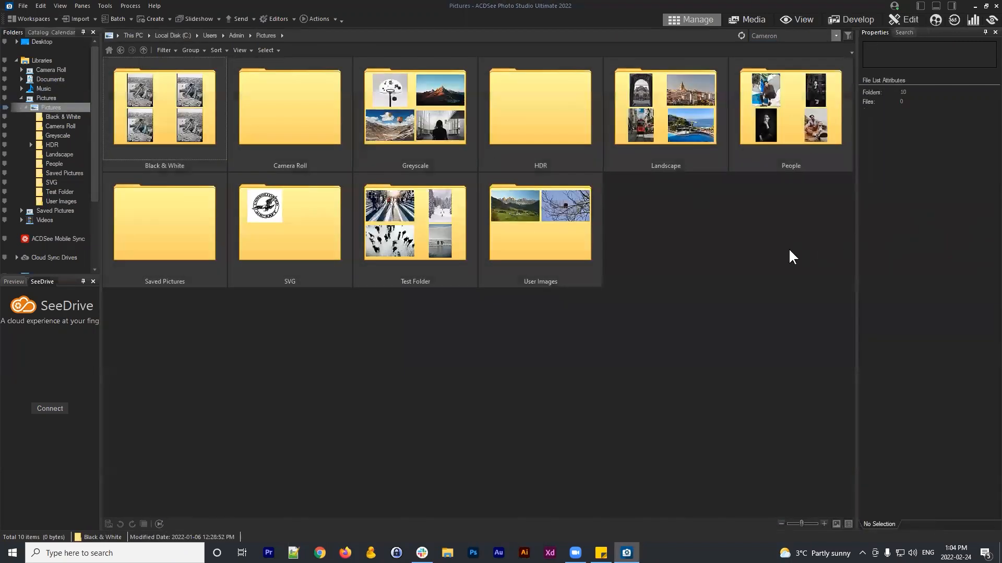
double_click(423, 224)
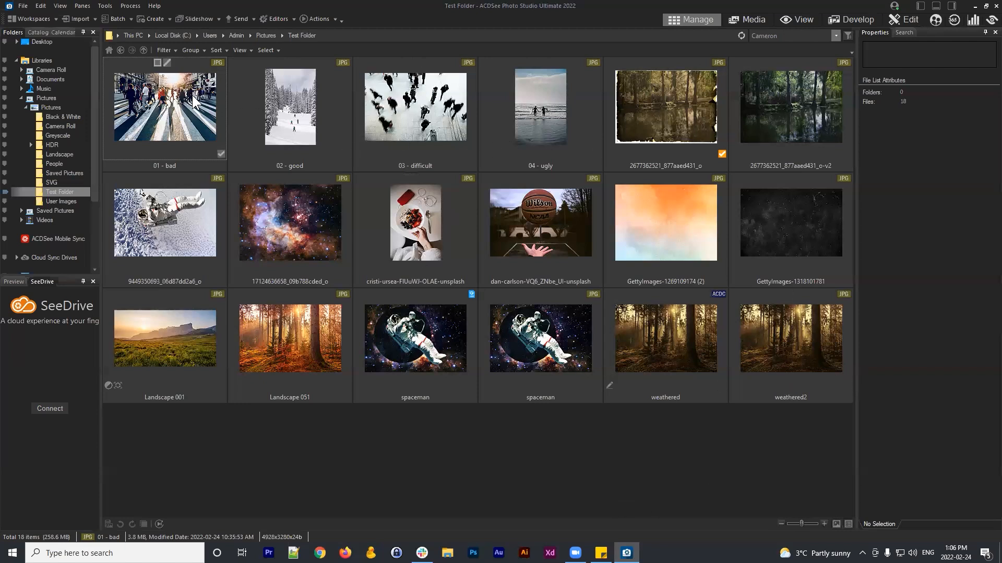
click(166, 101)
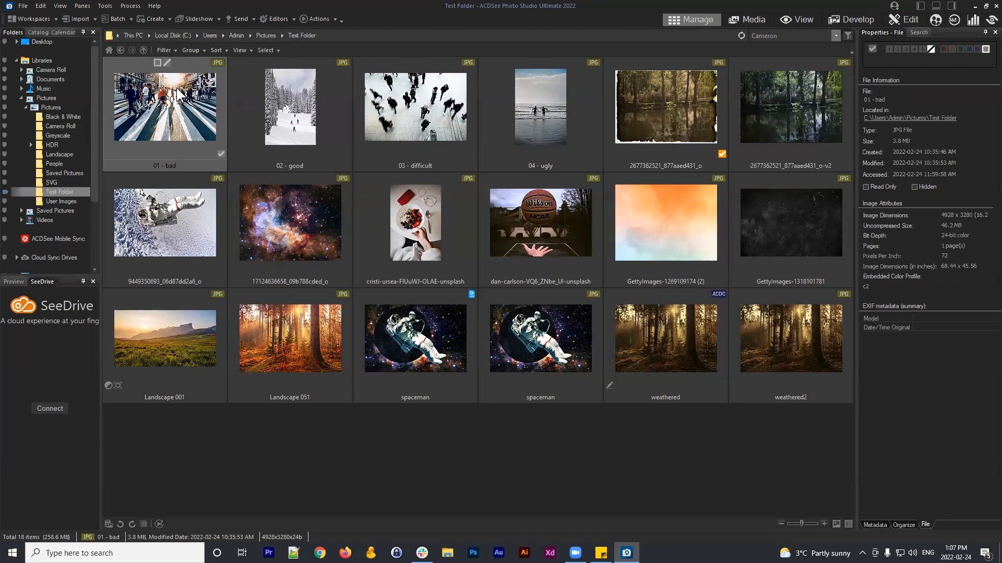
click(909, 21)
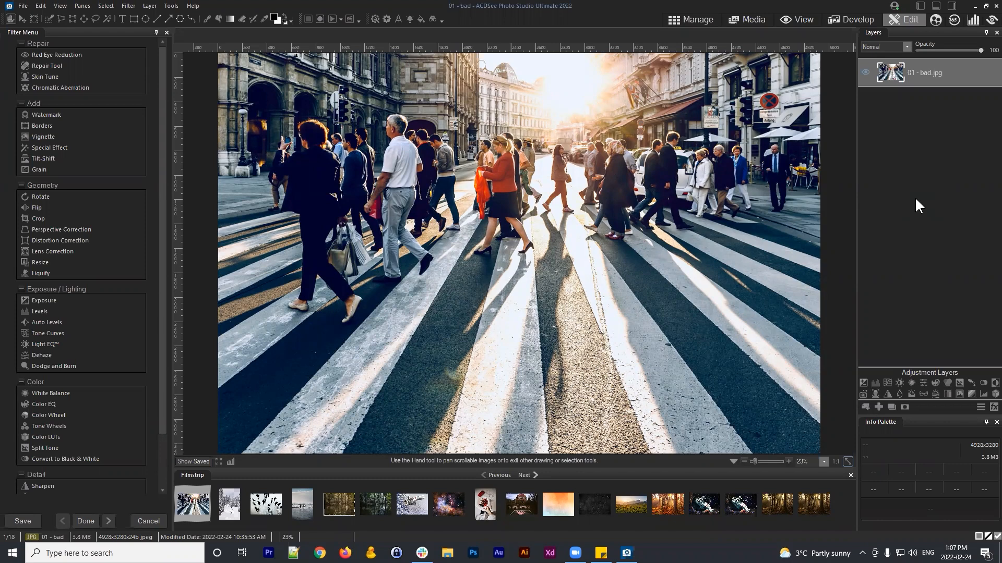
click(253, 19)
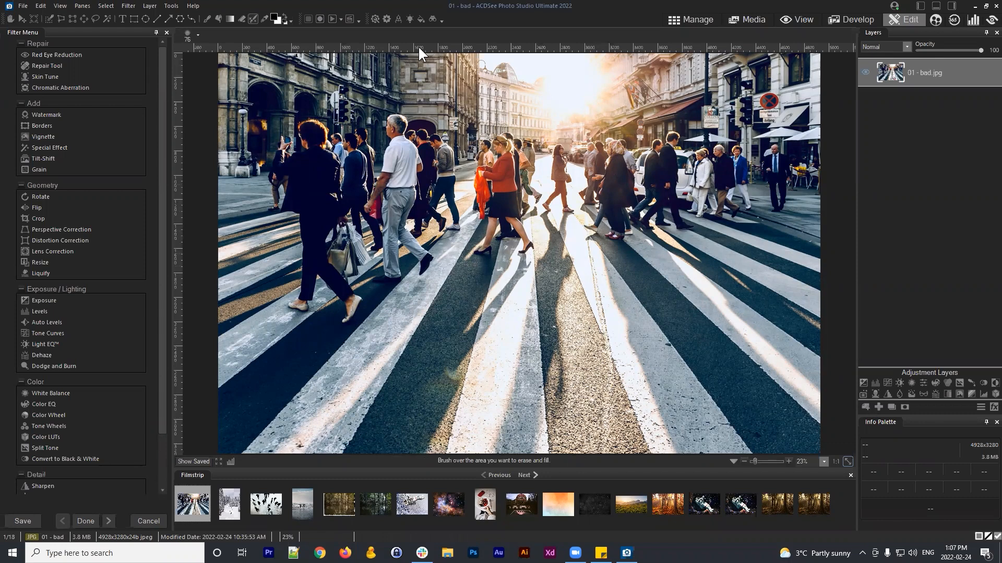
Step: Place four horizontal and three vertical ruler guides across the crosswalk photo, around the pedestrians and the street's centre
drag(426, 62, 574, 359)
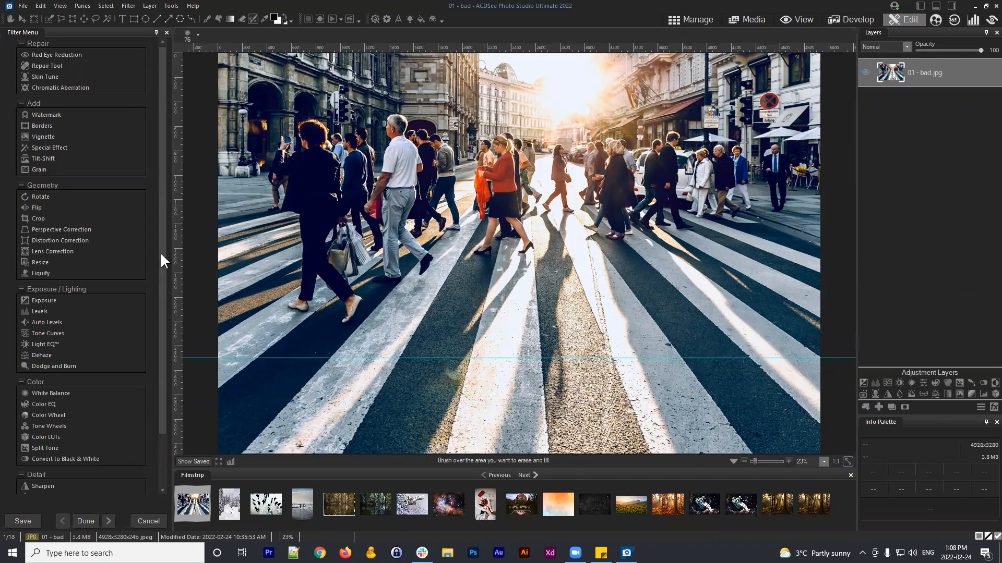
mouse_move(175, 249)
mouse_down()
mouse_move(576, 214)
mouse_move(549, 209)
mouse_move(583, 245)
mouse_move(624, 323)
mouse_move(665, 341)
mouse_move(630, 274)
mouse_move(563, 198)
mouse_move(556, 206)
mouse_move(604, 248)
mouse_move(673, 250)
mouse_move(175, 259)
mouse_up()
drag(179, 134, 563, 104)
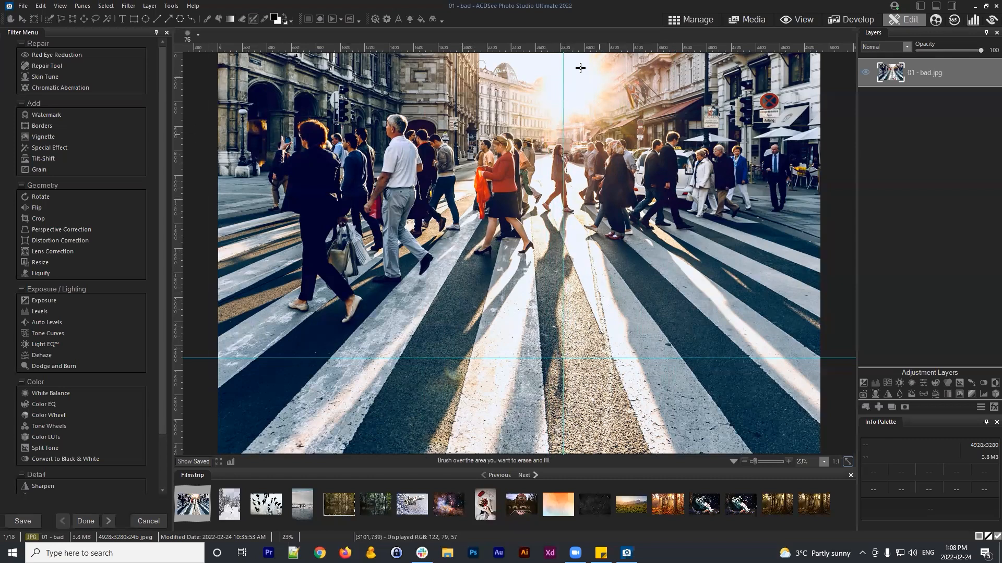
drag(581, 48, 576, 87)
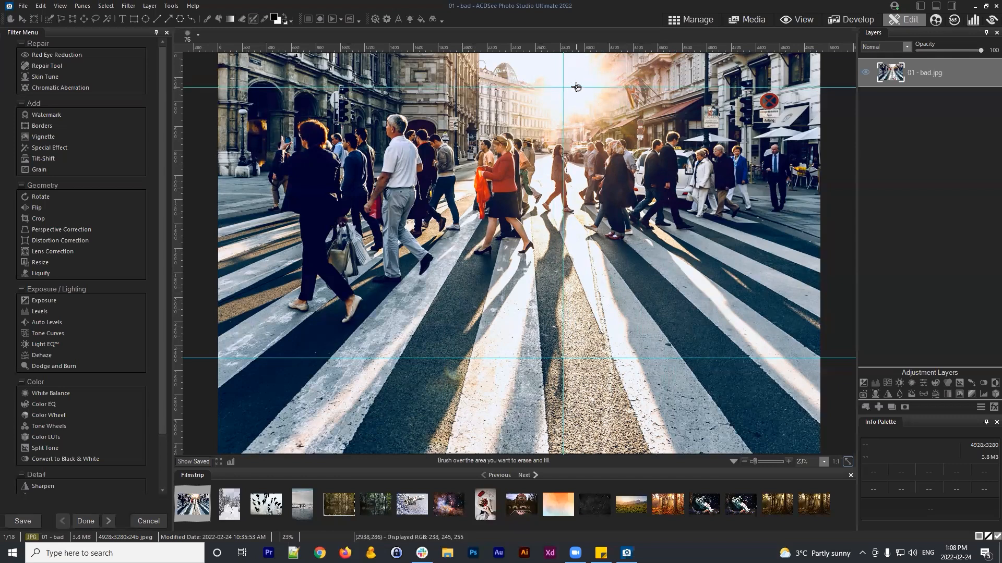
drag(584, 47, 425, 280)
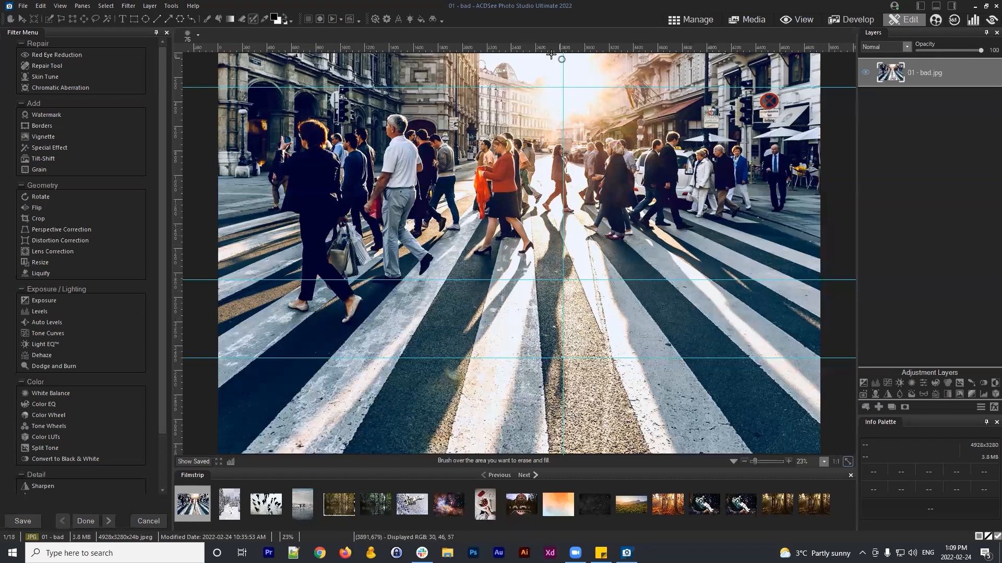
drag(176, 150, 508, 143)
drag(172, 153, 614, 182)
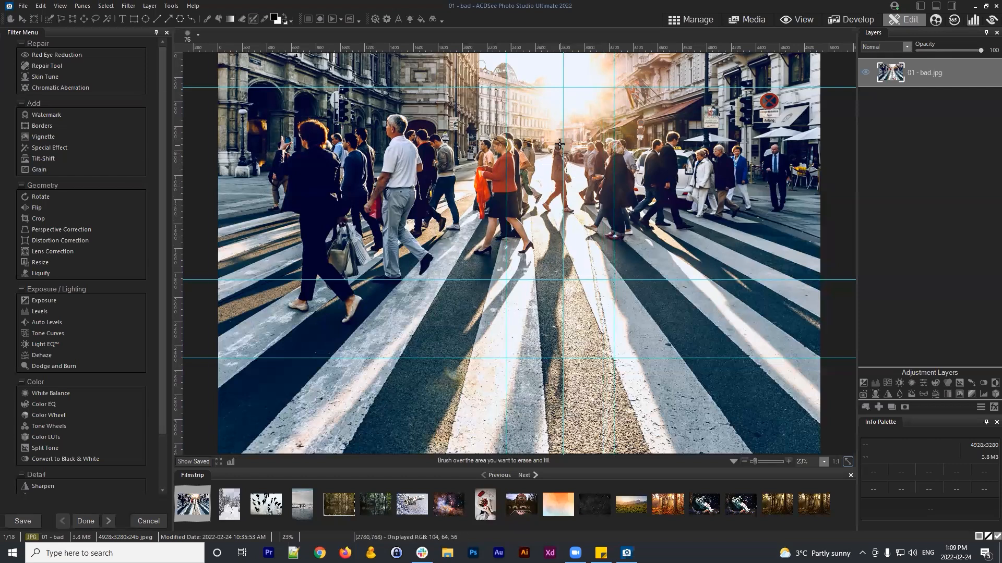
drag(595, 48, 582, 151)
Step: Try Smart Erase strokes across the shadows and white stripes in the middle of the crosswalk
click(581, 149)
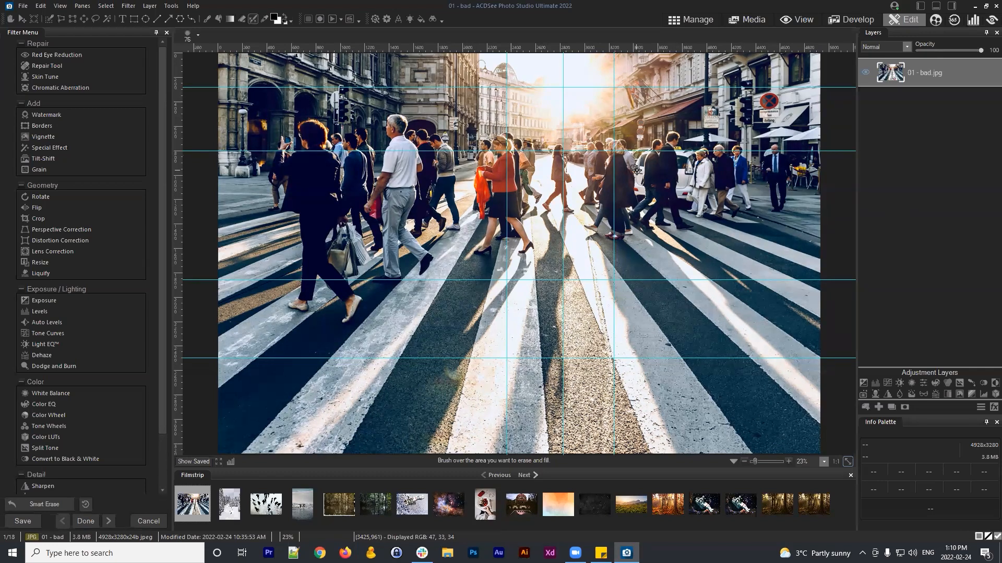
scroll(574, 156, up, 4)
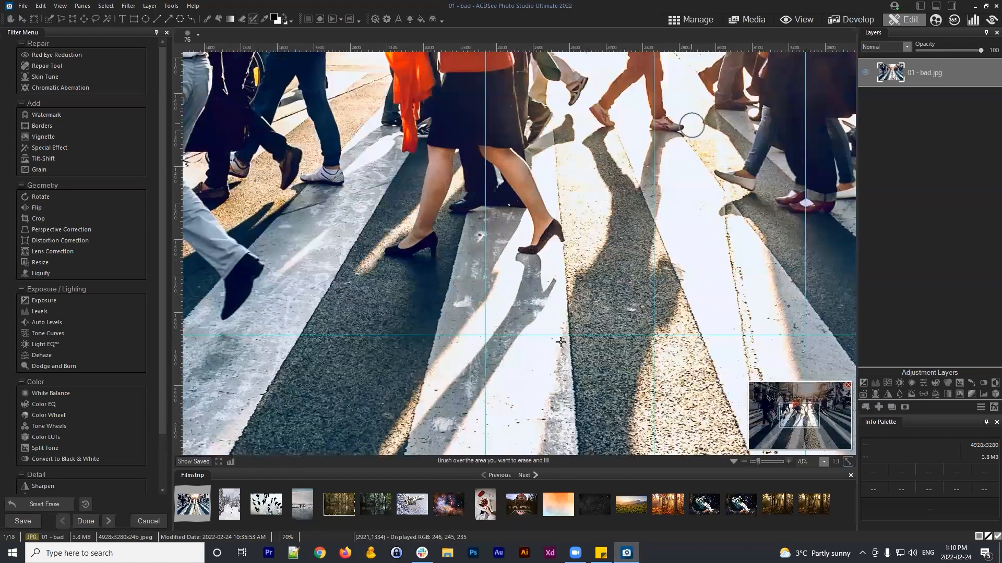
drag(694, 117, 553, 379)
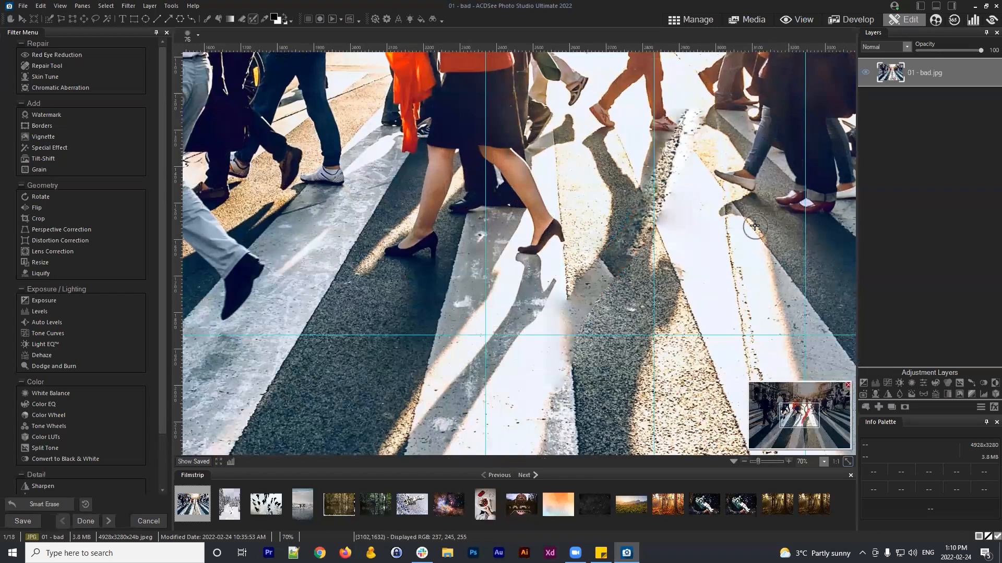
Step: Undo the last Smart Erase and smart-erase the lone woman walking in the street's centre with a brush size of 54
drag(723, 146, 609, 403)
scroll(525, 348, up, 1)
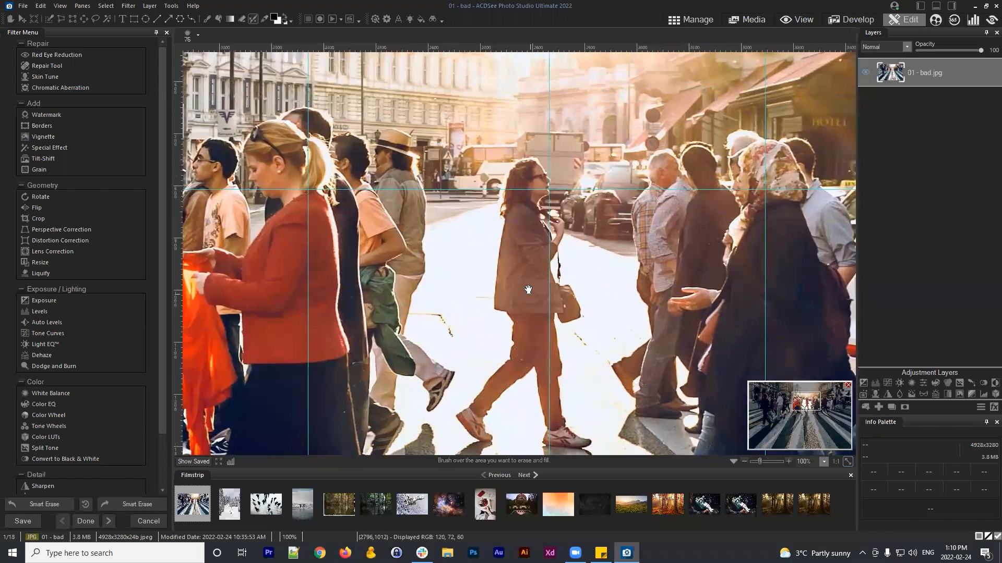
scroll(566, 283, down, 3)
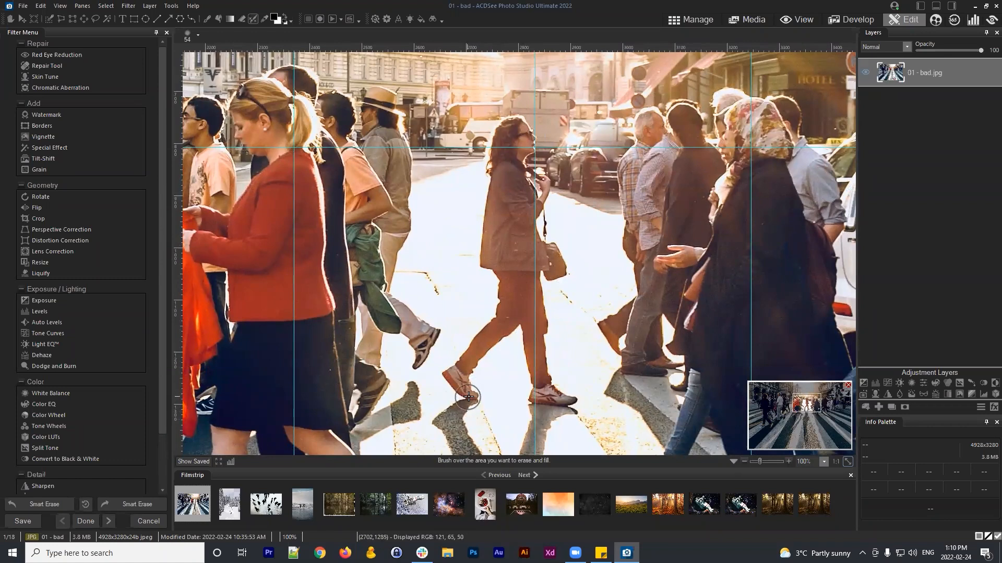
mouse_move(468, 396)
mouse_down()
mouse_move(449, 377)
mouse_move(512, 315)
mouse_move(504, 318)
mouse_move(509, 282)
mouse_move(491, 253)
mouse_move(506, 186)
mouse_move(496, 176)
mouse_move(493, 197)
mouse_move(499, 151)
mouse_move(518, 126)
mouse_move(518, 173)
mouse_move(537, 194)
mouse_move(541, 182)
mouse_move(528, 213)
mouse_move(523, 189)
mouse_move(509, 238)
mouse_move(524, 230)
mouse_move(534, 253)
mouse_move(553, 261)
mouse_move(554, 272)
mouse_move(528, 277)
mouse_move(510, 240)
mouse_move(543, 391)
mouse_move(571, 396)
mouse_move(554, 399)
mouse_move(545, 387)
mouse_move(514, 247)
mouse_up()
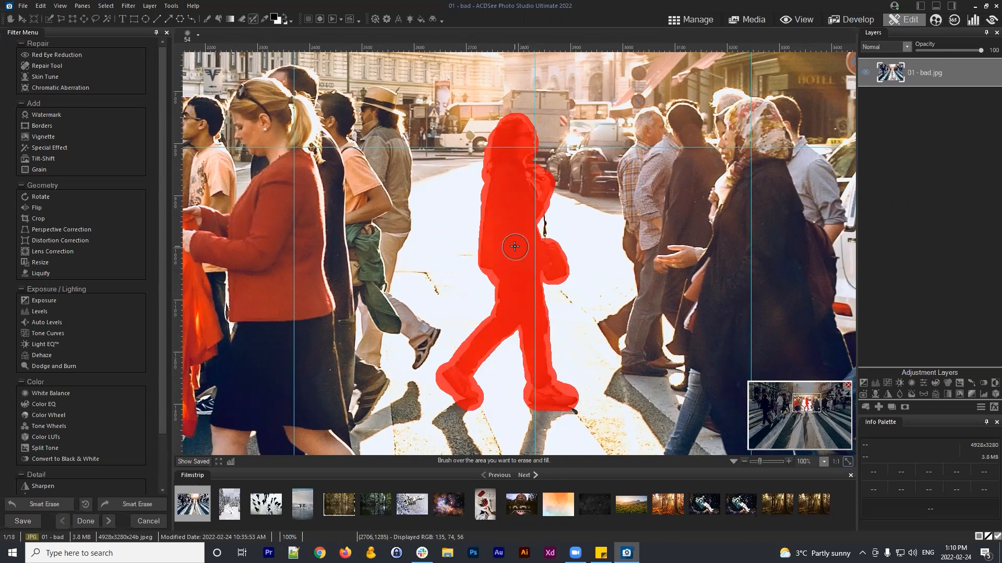
mouse_move(514, 247)
mouse_down()
mouse_move(505, 247)
mouse_move(507, 232)
mouse_move(511, 245)
mouse_up()
drag(509, 233, 509, 232)
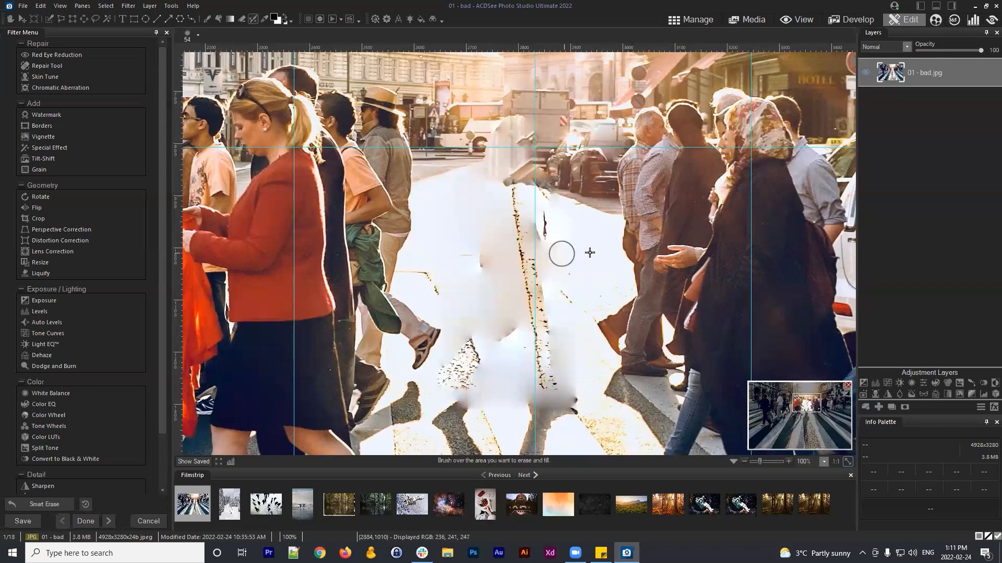
Step: Examine the filled area where the woman was erased against the surrounding crosswalk, pedestrians and buildings at several magnifications
scroll(563, 250, down, 3)
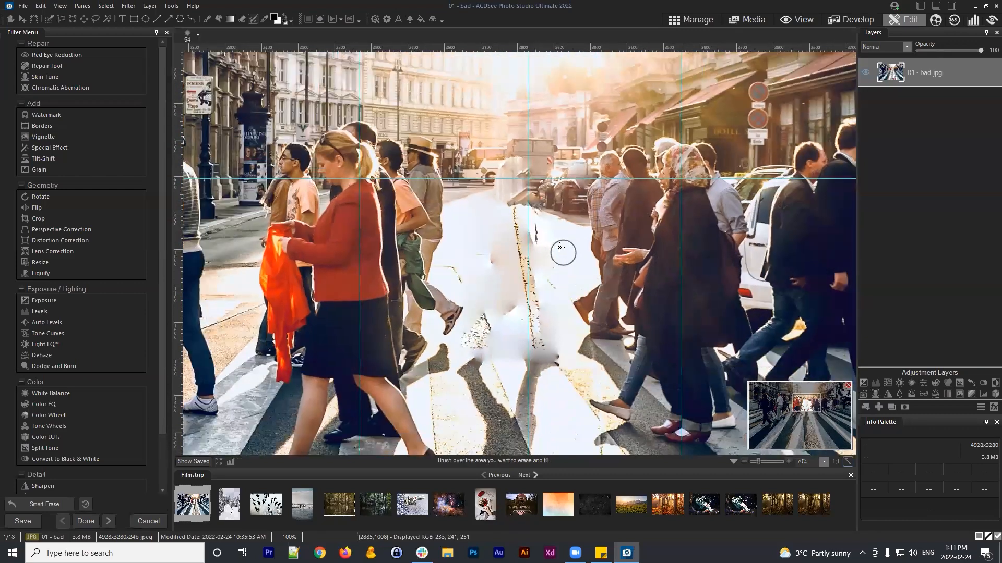
scroll(561, 246, up, 1)
scroll(517, 214, up, 1)
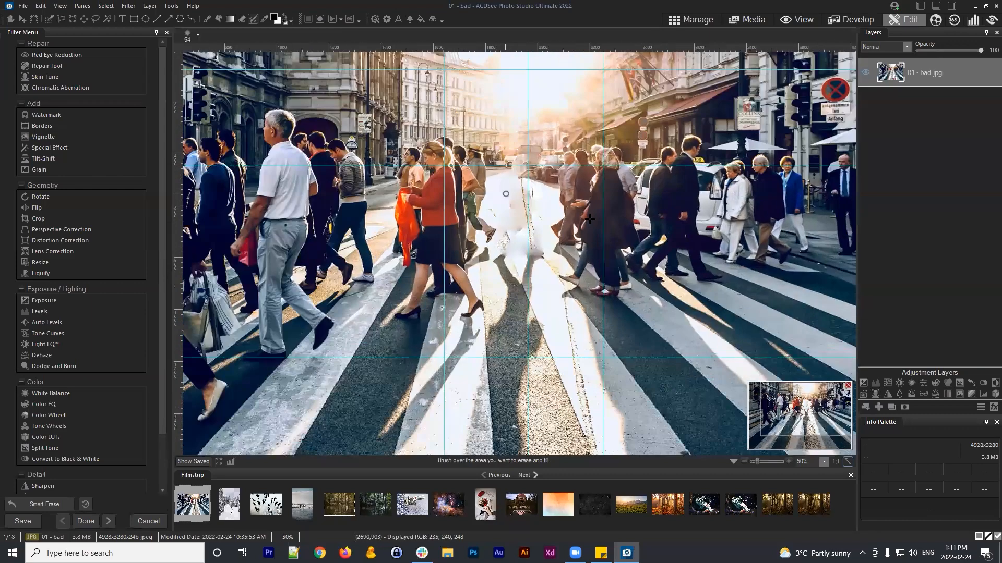
scroll(560, 208, up, 2)
drag(591, 163, 594, 307)
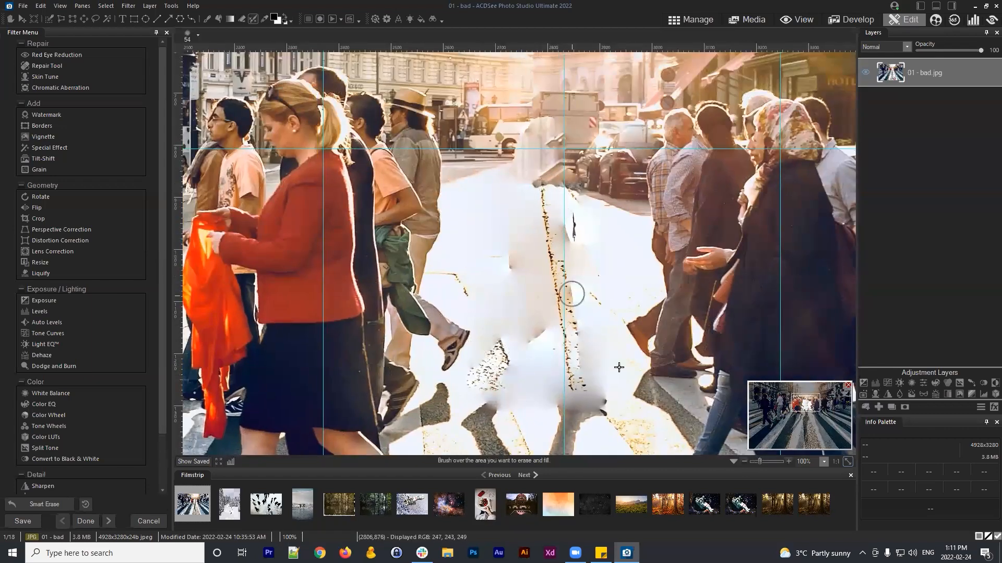
drag(633, 374, 575, 184)
drag(614, 235, 536, 114)
mouse_move(570, 271)
mouse_down()
mouse_move(514, 123)
mouse_move(504, 155)
mouse_move(598, 401)
mouse_up()
drag(544, 149, 559, 268)
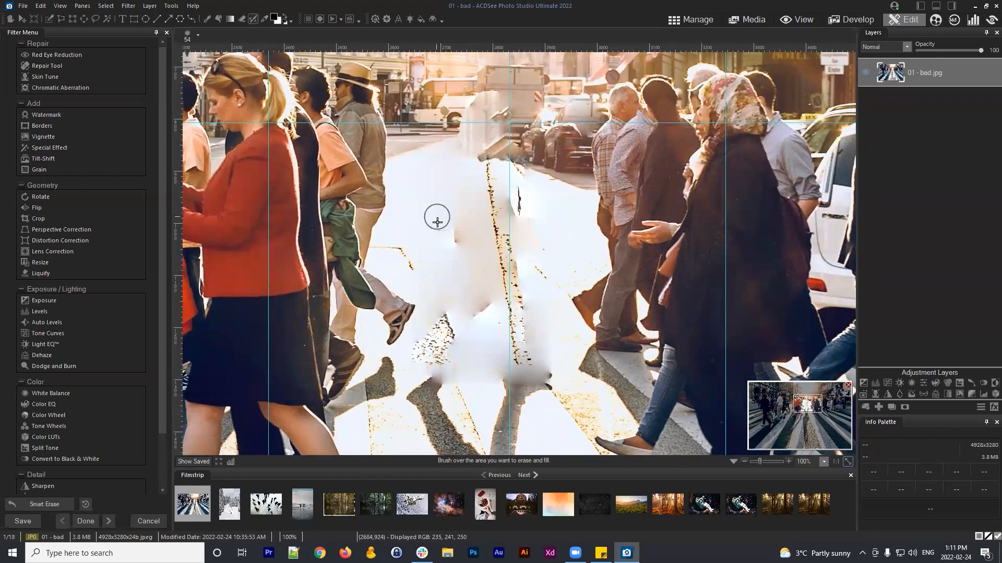
scroll(552, 248, down, 3)
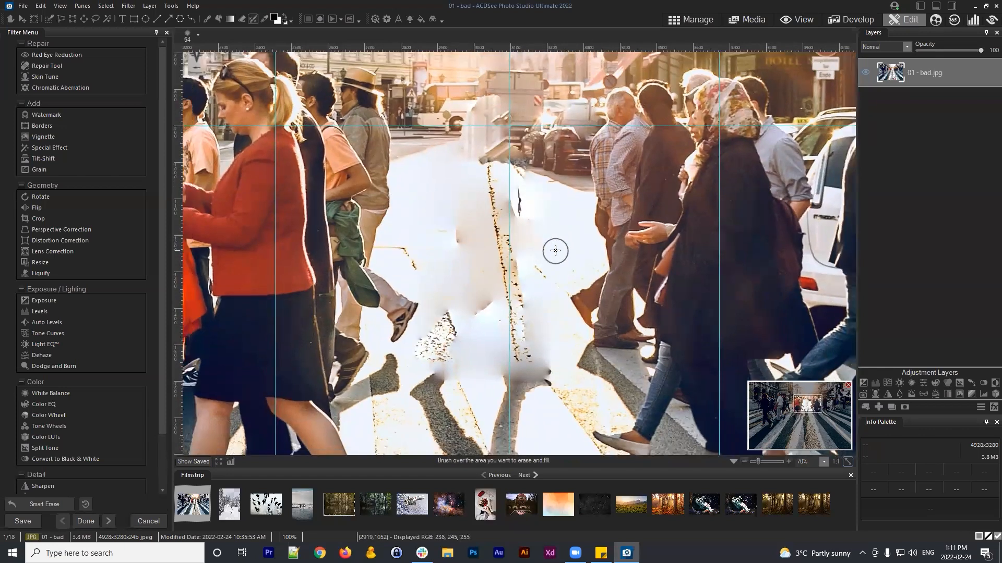
scroll(547, 248, down, 4)
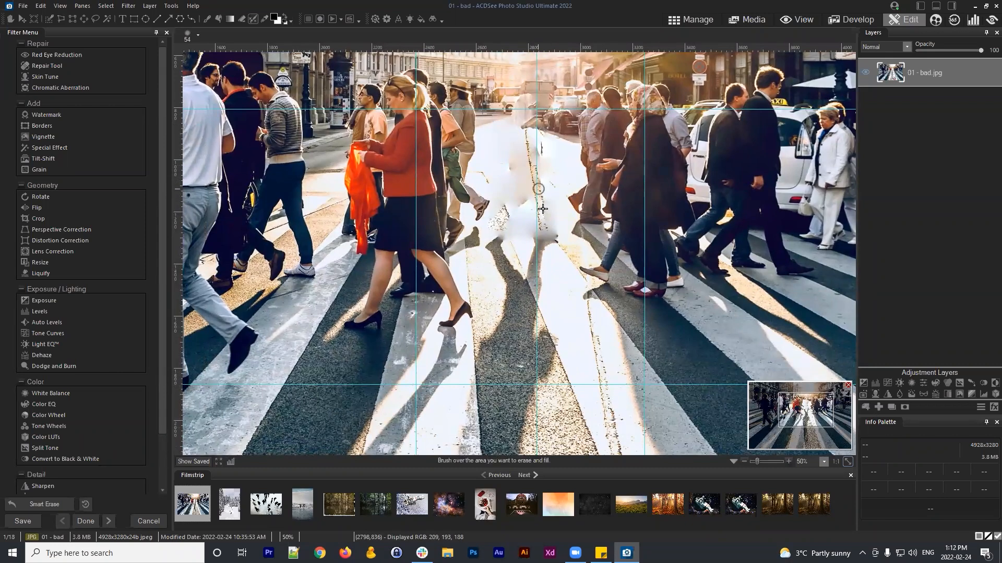
drag(574, 149, 595, 313)
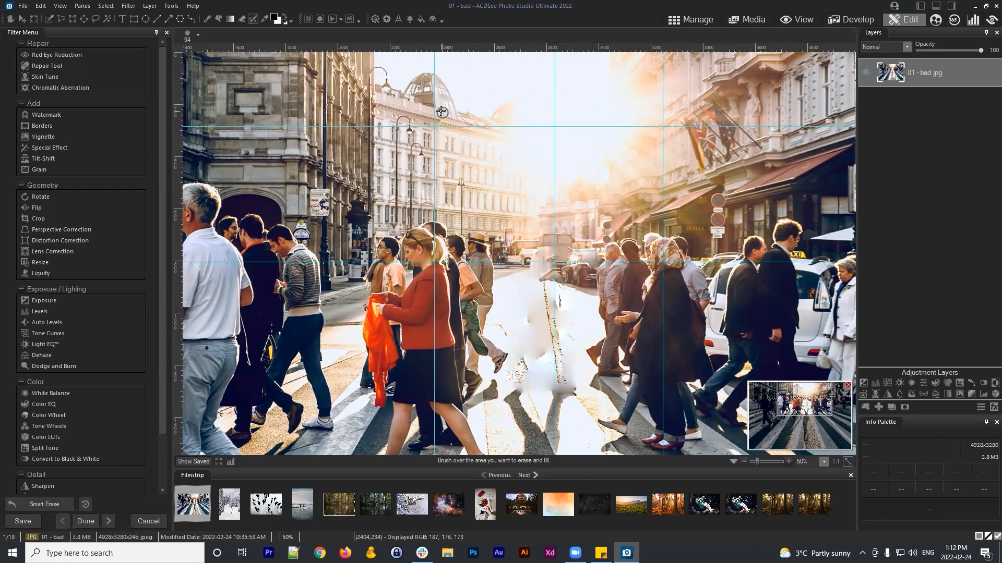
drag(574, 336, 557, 241)
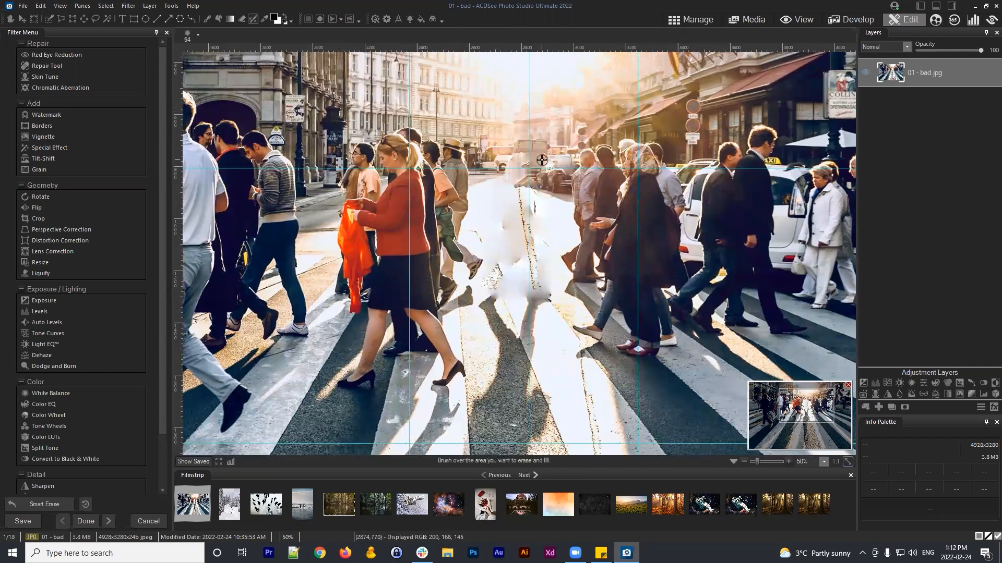
mouse_move(530, 196)
mouse_down()
mouse_move(545, 281)
mouse_move(543, 273)
mouse_up()
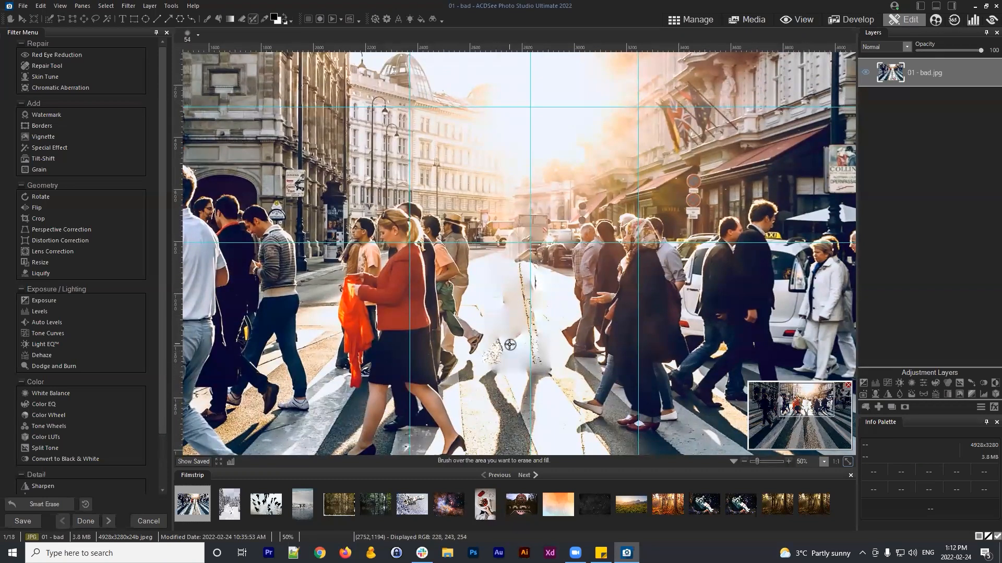
scroll(505, 321, down, 4)
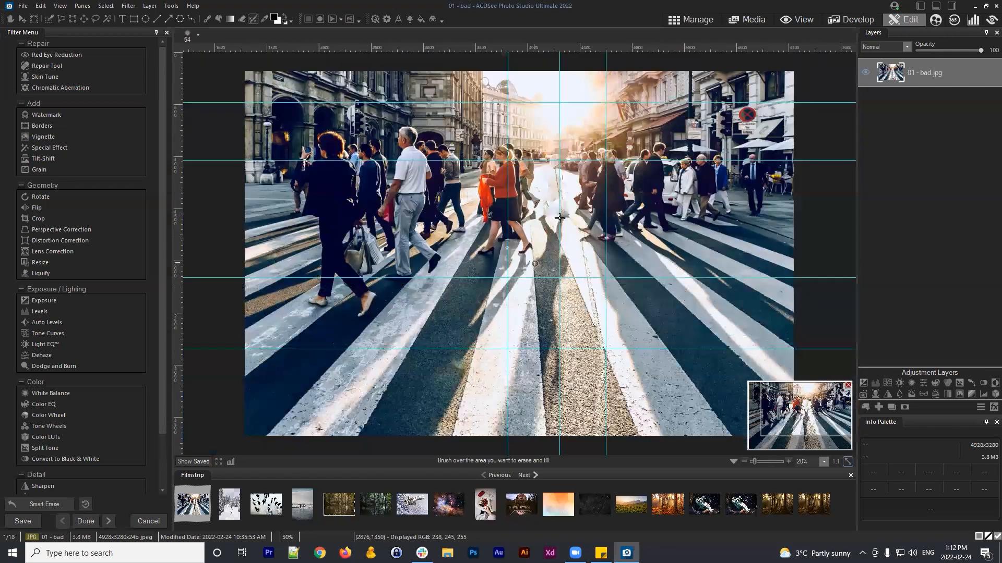
scroll(632, 226, up, 2)
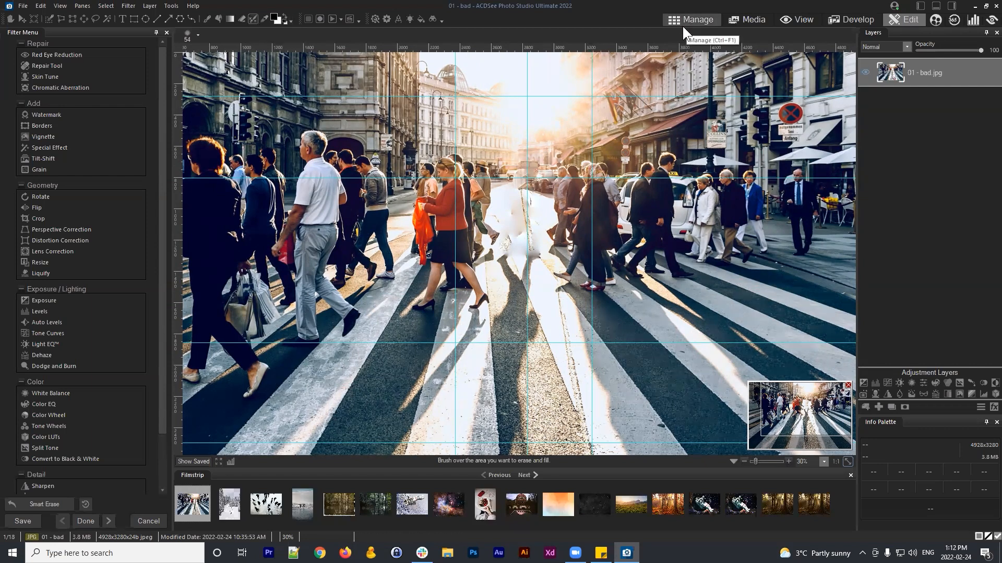
Step: Discard the changes to the crosswalk photo and open 02 - good from Test Folder in Edit mode
click(710, 19)
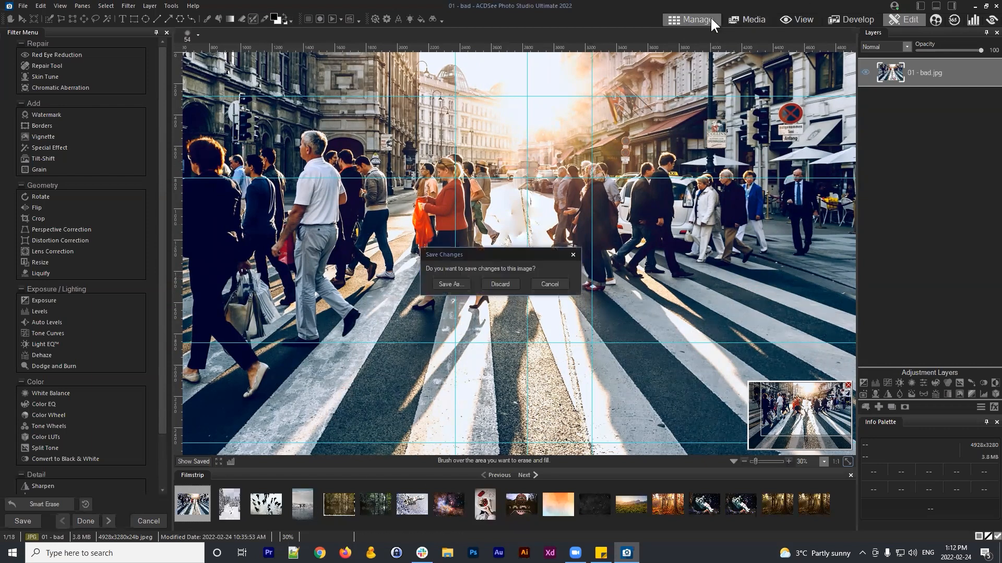
click(494, 283)
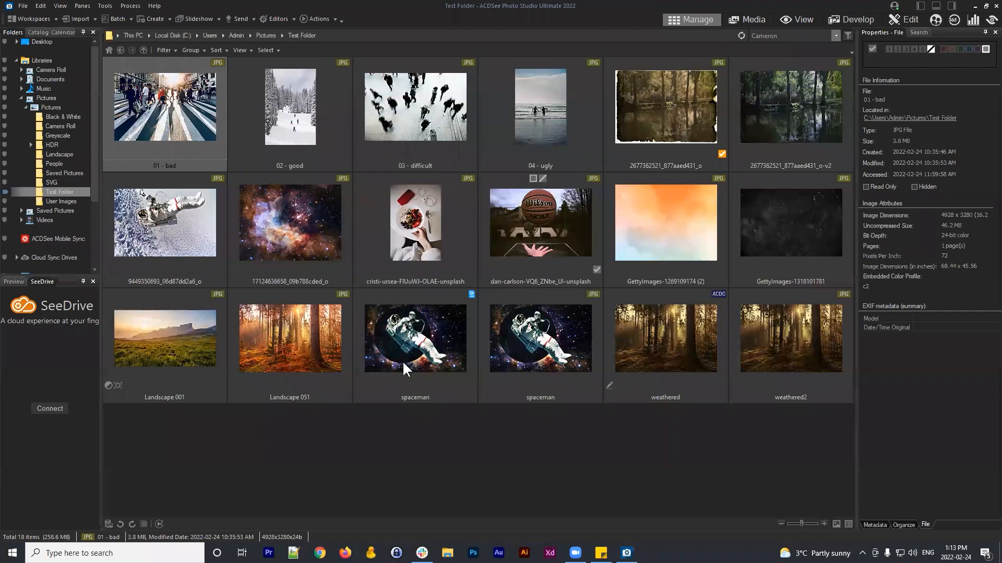
click(307, 90)
click(902, 19)
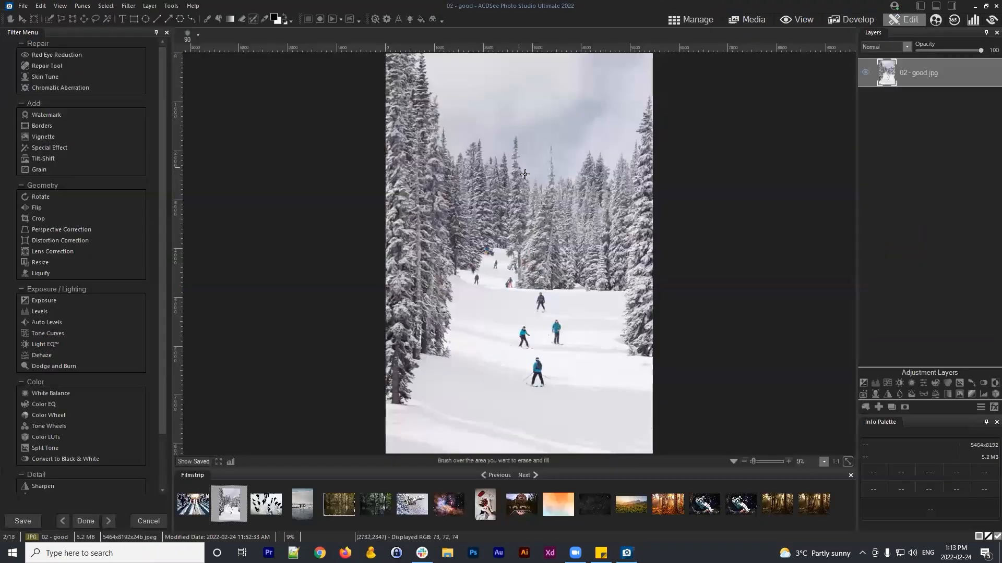
Step: Examine the skiers and the snow around them, closing in on the skier with the bright blue jacket and black trousers
scroll(598, 290, up, 5)
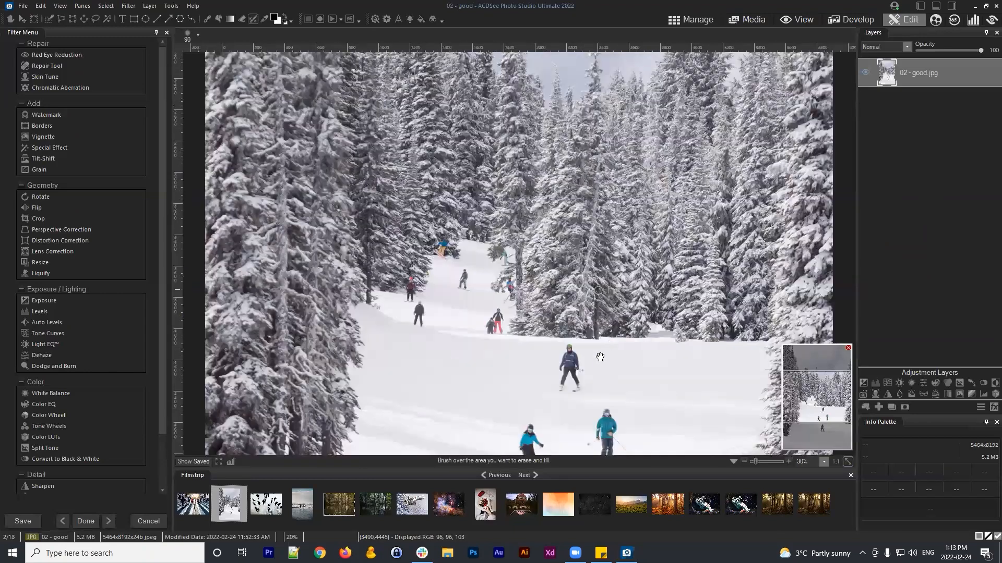
drag(599, 357, 580, 88)
scroll(596, 241, up, 2)
drag(638, 280, 615, 259)
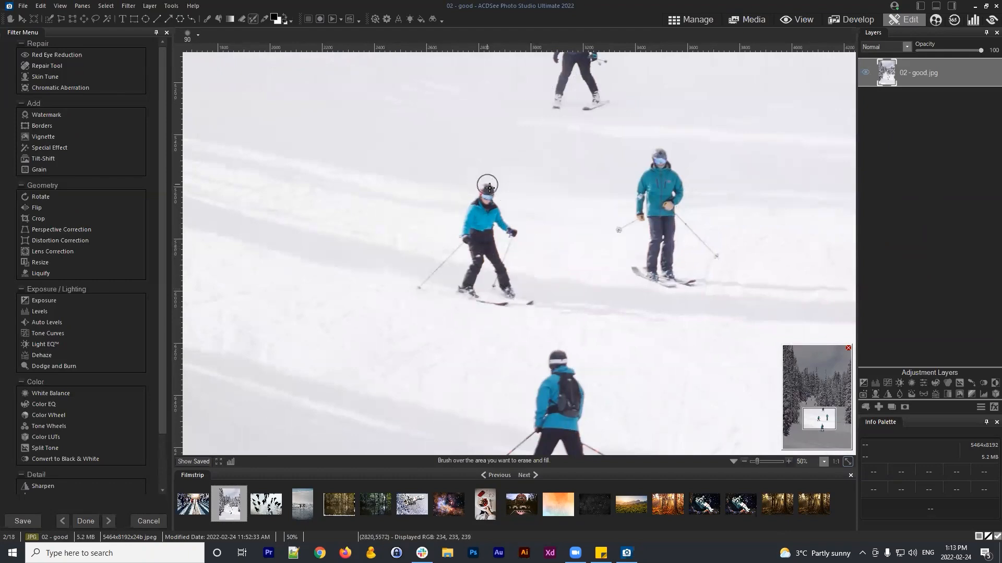
mouse_move(519, 194)
mouse_down()
mouse_move(585, 313)
mouse_move(554, 313)
mouse_move(515, 192)
mouse_move(538, 128)
mouse_move(586, 206)
mouse_move(543, 215)
mouse_move(561, 212)
mouse_up()
scroll(620, 217, down, 3)
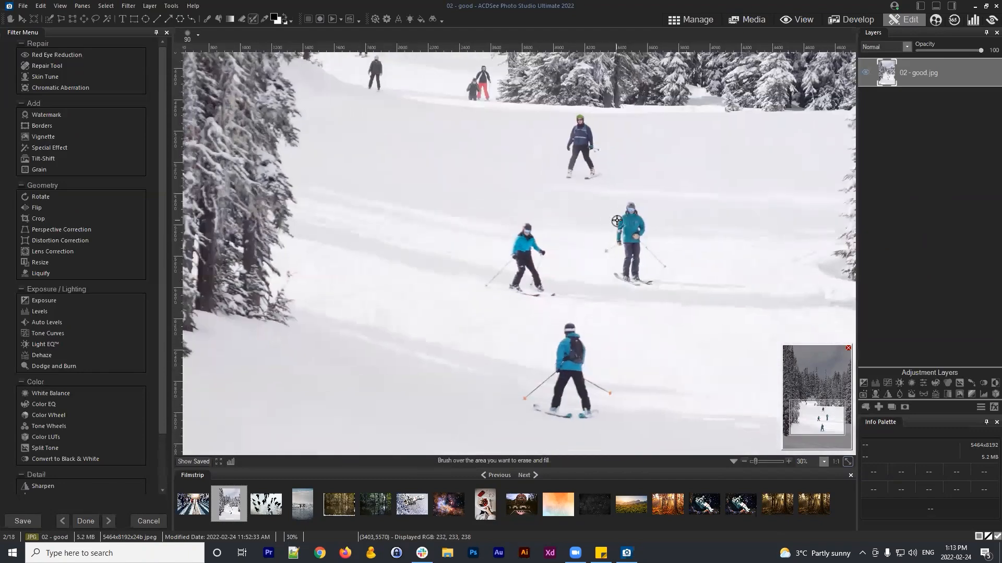
scroll(616, 220, up, 3)
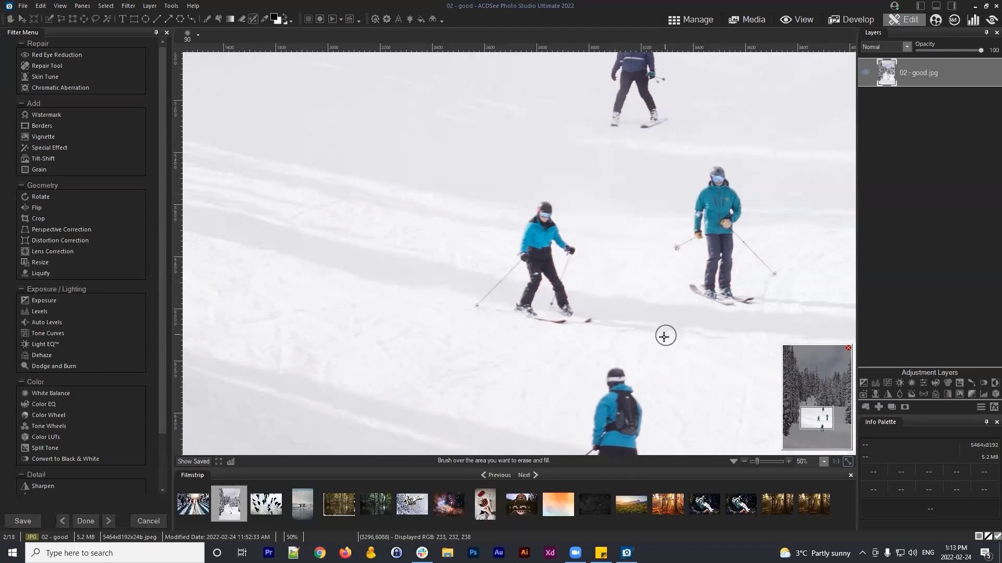
mouse_move(404, 231)
mouse_down()
mouse_move(655, 271)
mouse_move(501, 346)
mouse_move(324, 223)
mouse_up()
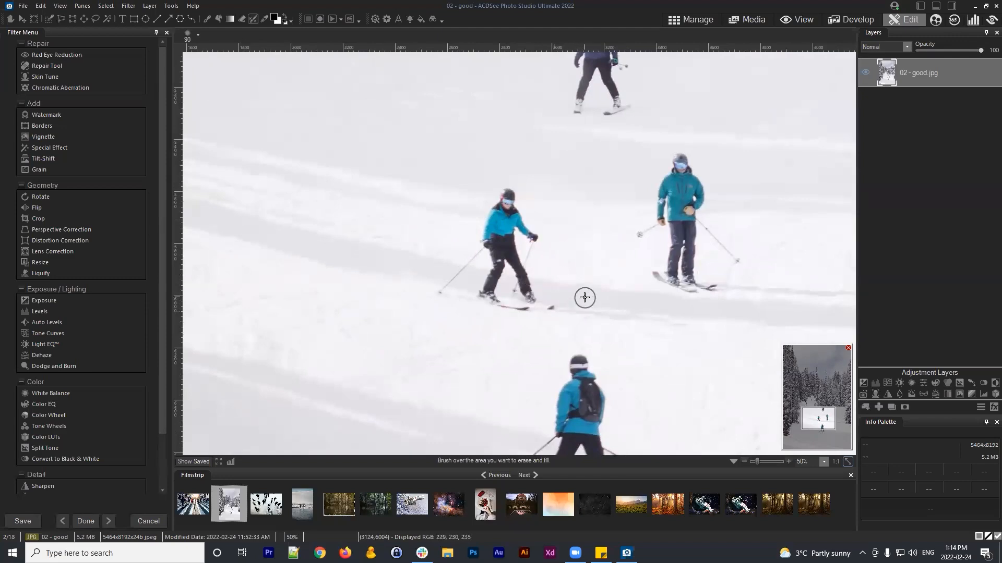
scroll(602, 276, down, 4)
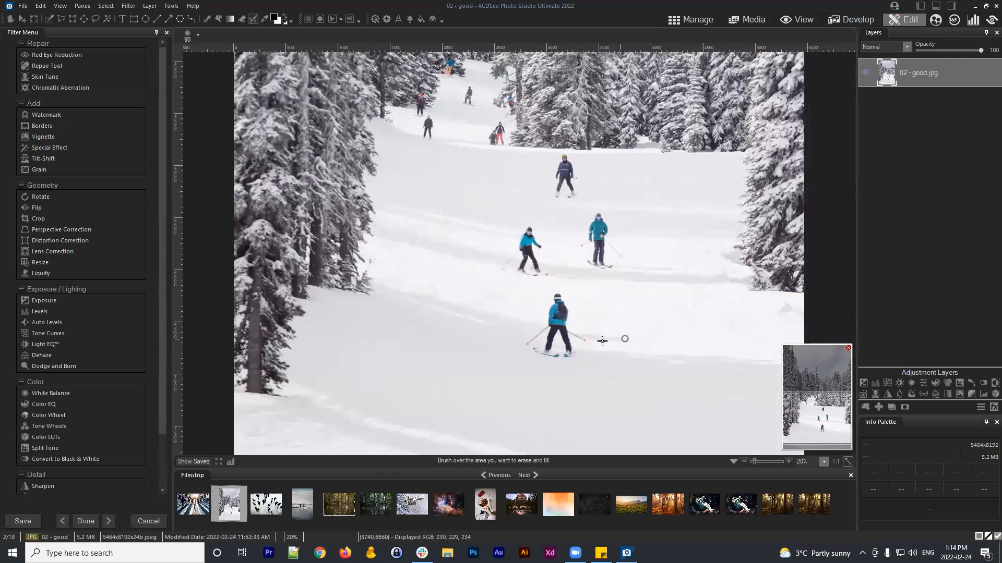
scroll(584, 257, up, 2)
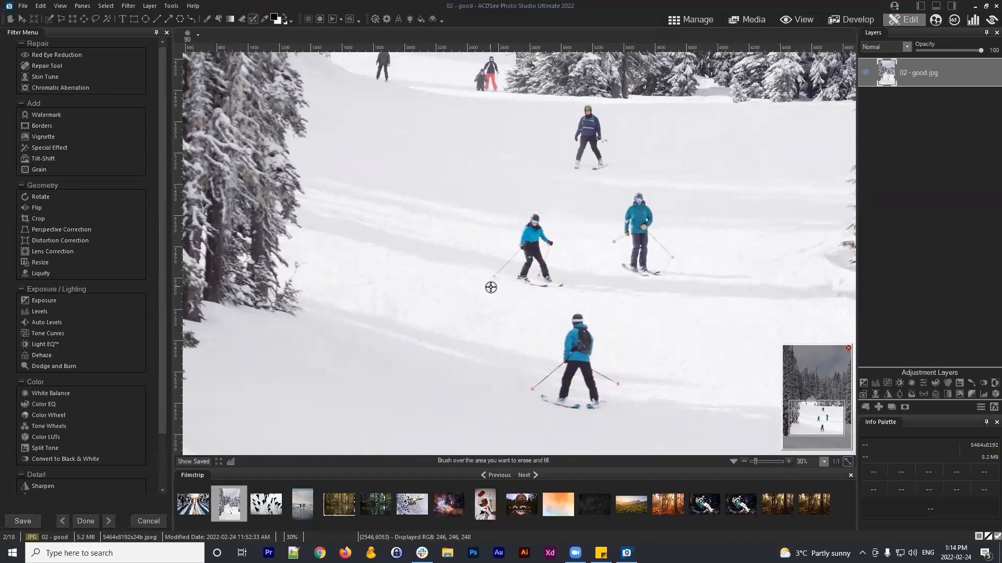
scroll(490, 288, up, 4)
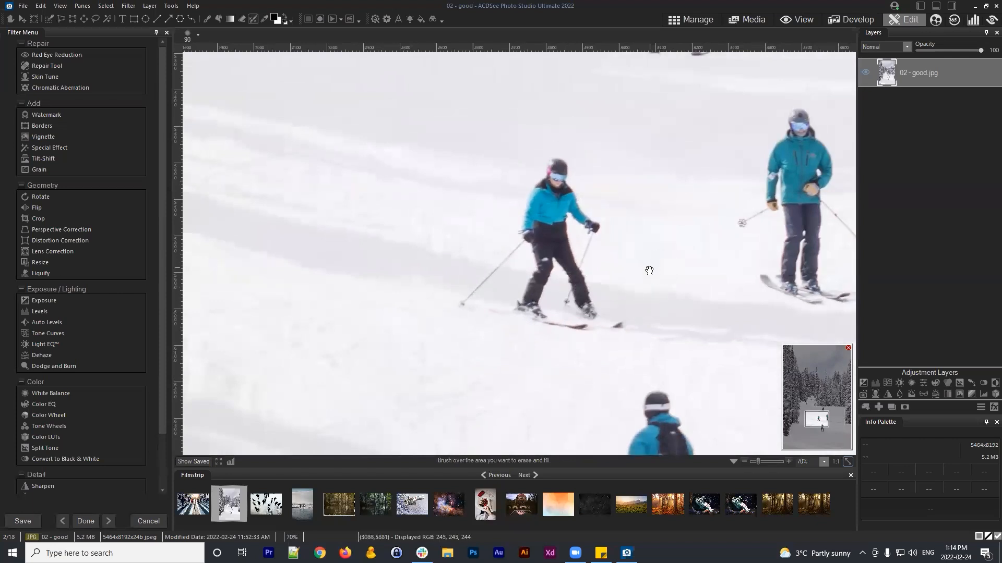
scroll(621, 276, up, 3)
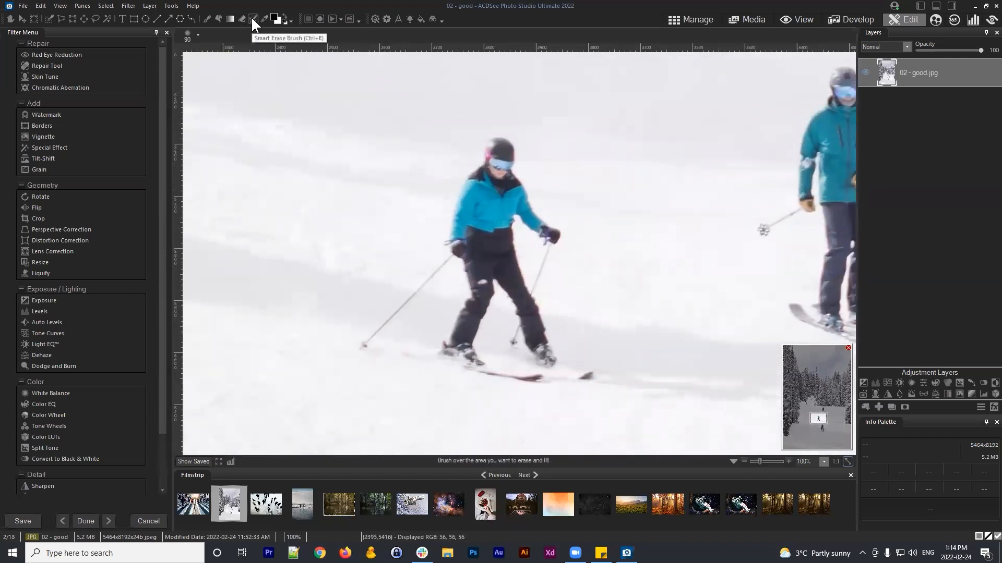
Step: Smart-erase the skier in the bright blue jacket, including skis and poles, with a brush size of 54
scroll(575, 360, down, 4)
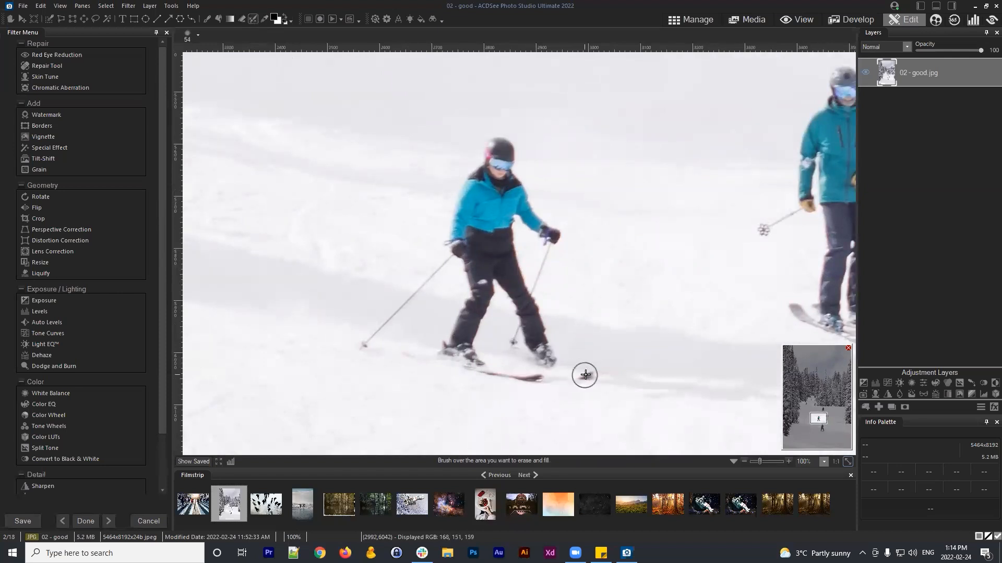
mouse_move(588, 376)
mouse_down()
mouse_move(549, 364)
mouse_move(504, 266)
mouse_move(498, 235)
mouse_move(511, 193)
mouse_move(550, 232)
mouse_move(515, 199)
mouse_move(498, 147)
mouse_move(493, 175)
mouse_move(466, 198)
mouse_move(455, 242)
mouse_move(474, 260)
mouse_move(490, 188)
mouse_move(483, 302)
mouse_move(477, 313)
mouse_move(477, 295)
mouse_move(445, 351)
mouse_move(535, 375)
mouse_move(543, 357)
mouse_move(535, 372)
mouse_move(477, 374)
mouse_move(443, 353)
mouse_move(475, 295)
mouse_up()
mouse_move(457, 259)
mouse_down()
mouse_move(364, 342)
mouse_move(470, 242)
mouse_up()
mouse_move(546, 229)
mouse_down()
mouse_move(514, 345)
mouse_move(526, 316)
mouse_move(520, 282)
mouse_up()
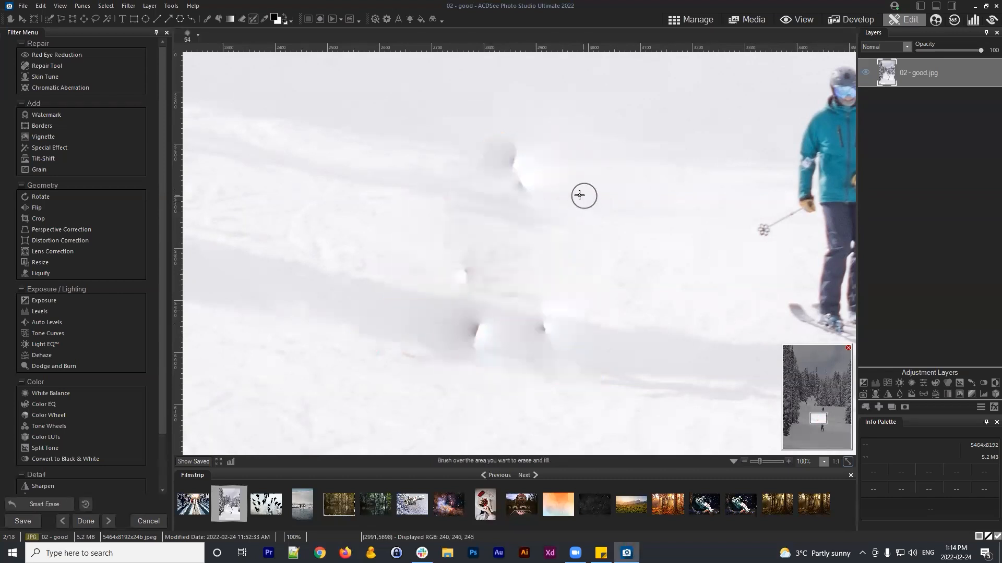
Step: Smart-erase the smudges and bright spots left in the snow where the skier in the bright blue jacket stood
click(521, 183)
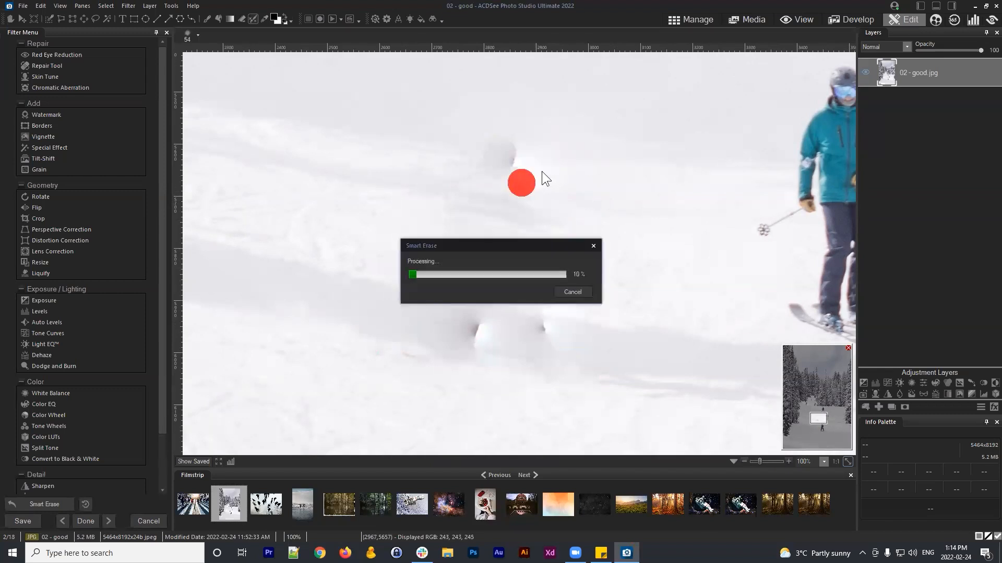
click(515, 160)
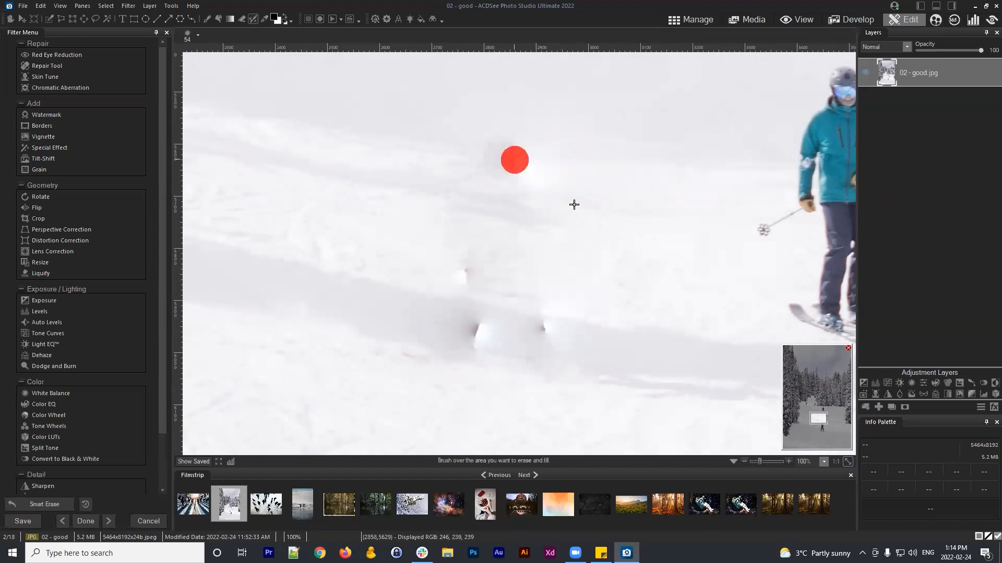
click(473, 334)
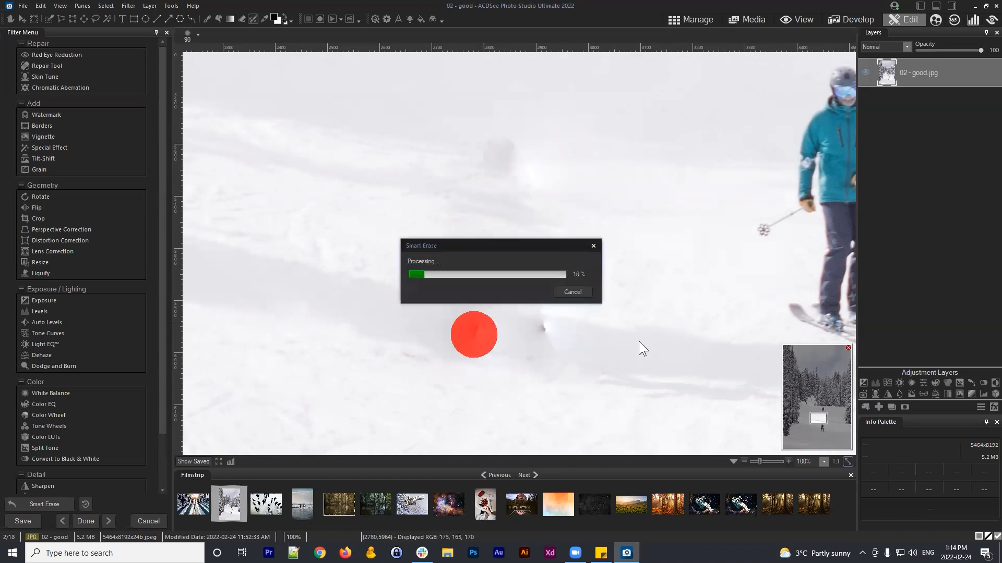
scroll(546, 335, down, 6)
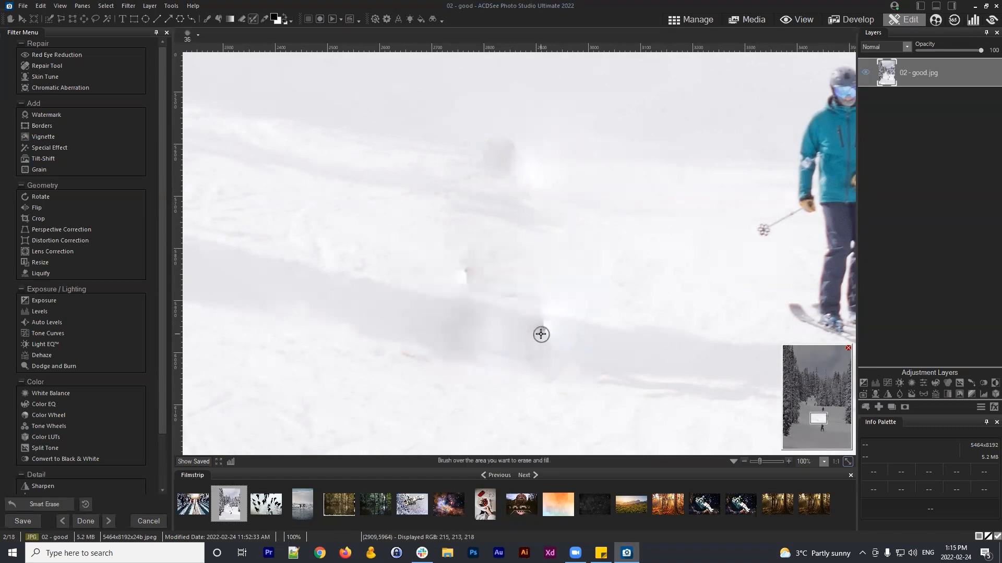
click(543, 334)
click(465, 273)
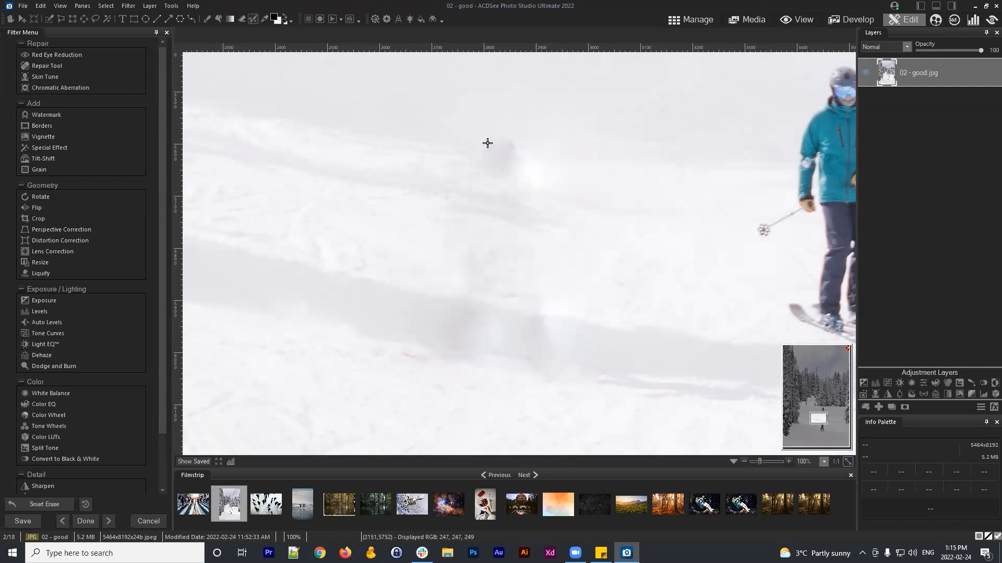
drag(459, 134, 550, 147)
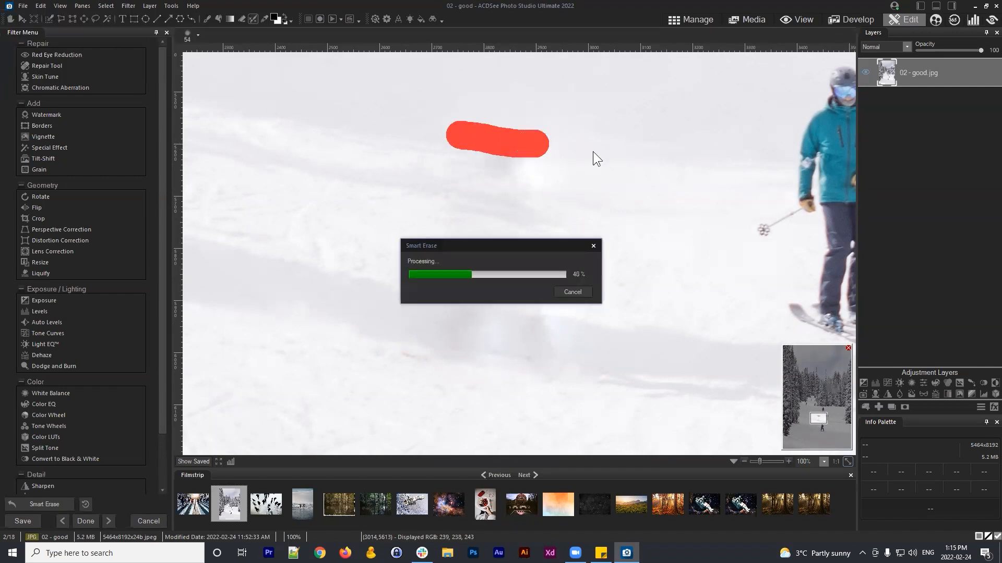
Step: Undo all smart erasures and smart-erase the skier in the bright blue jacket again, including skis and poles, with a brush size of 109
scroll(550, 303, down, 3)
scroll(555, 279, down, 5)
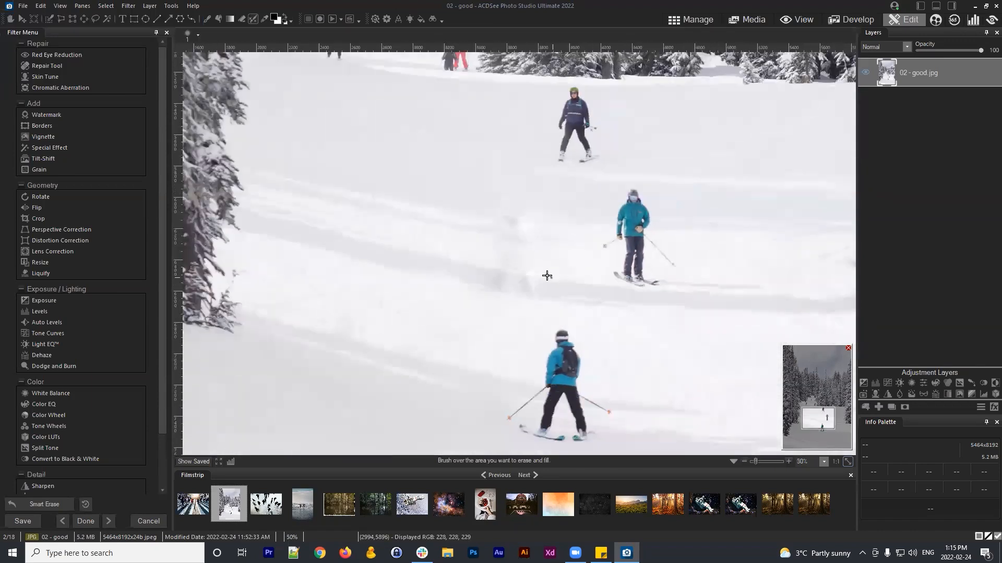
scroll(613, 255, up, 3)
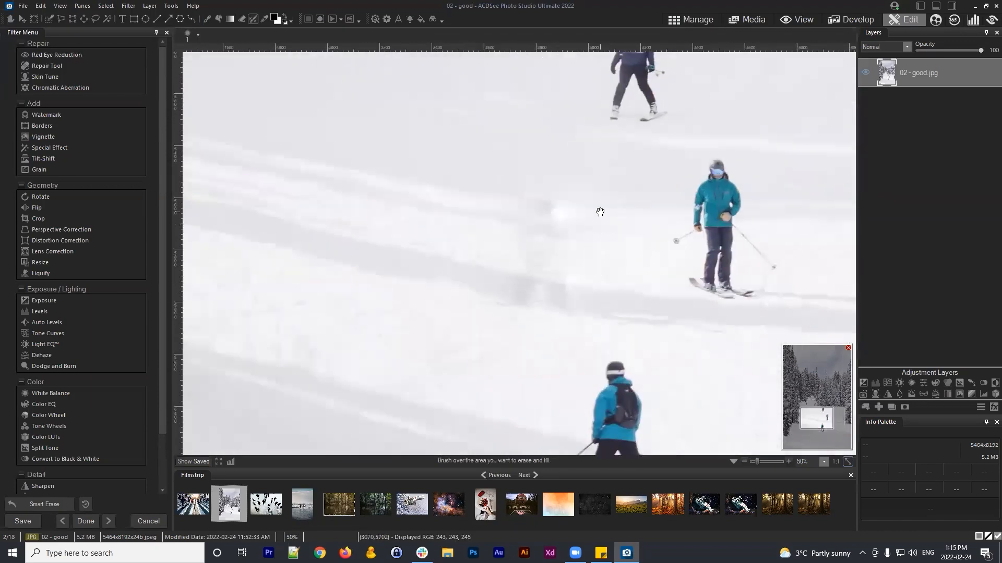
key(ctrl+z)
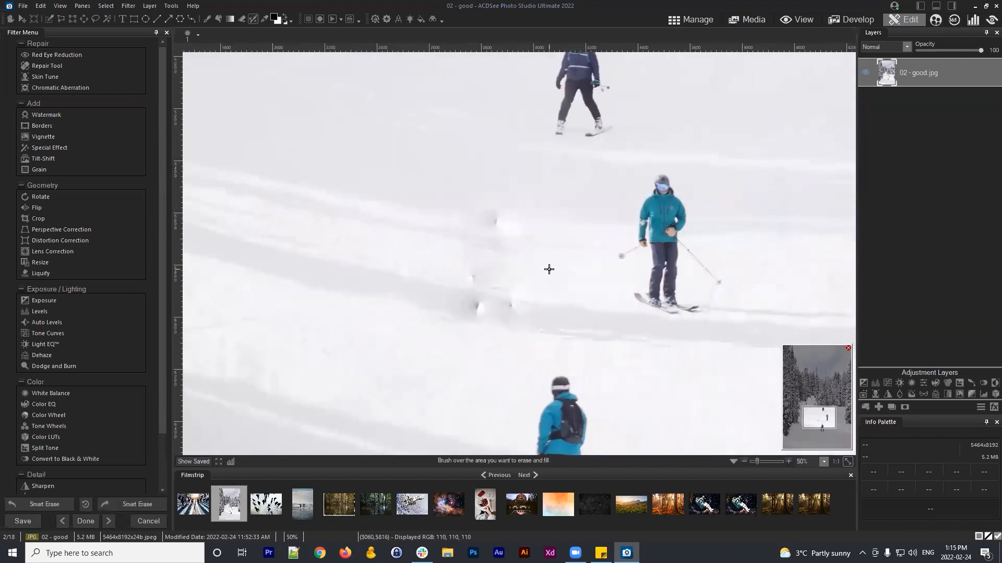
key(ctrl+z)
scroll(519, 335, up, 2)
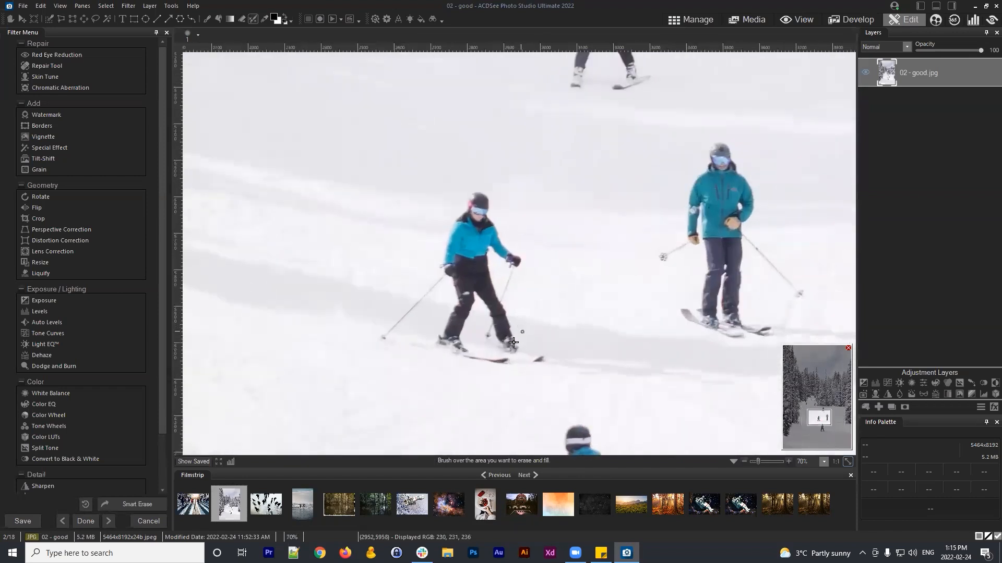
mouse_move(492, 348)
mouse_down()
mouse_move(533, 351)
mouse_move(452, 246)
mouse_move(476, 208)
mouse_move(482, 243)
mouse_move(506, 269)
mouse_move(503, 325)
mouse_move(433, 338)
mouse_move(462, 279)
mouse_move(396, 334)
mouse_move(391, 316)
mouse_move(429, 277)
mouse_up()
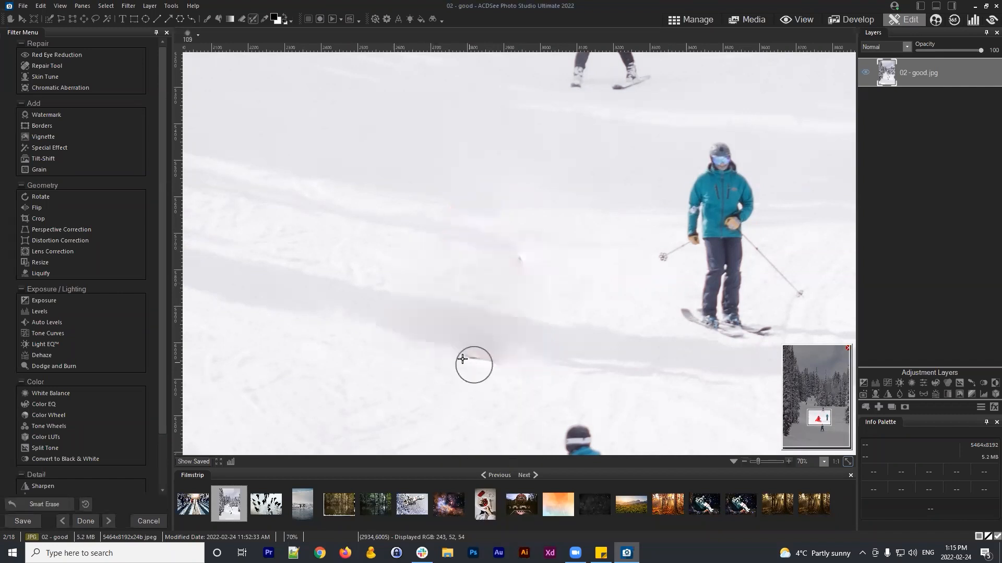
Step: Smart-erase the small spot and the dark ski mark left in the snow with a brush size of 37
scroll(470, 354, down, 3)
scroll(480, 327, up, 2)
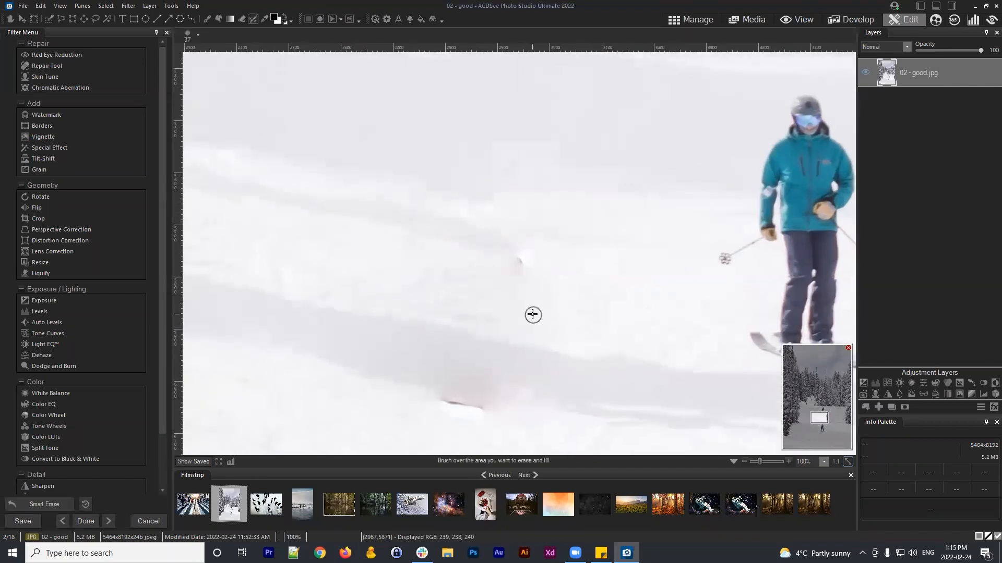
drag(519, 304, 563, 275)
scroll(595, 219, down, 2)
scroll(572, 217, up, 2)
click(573, 217)
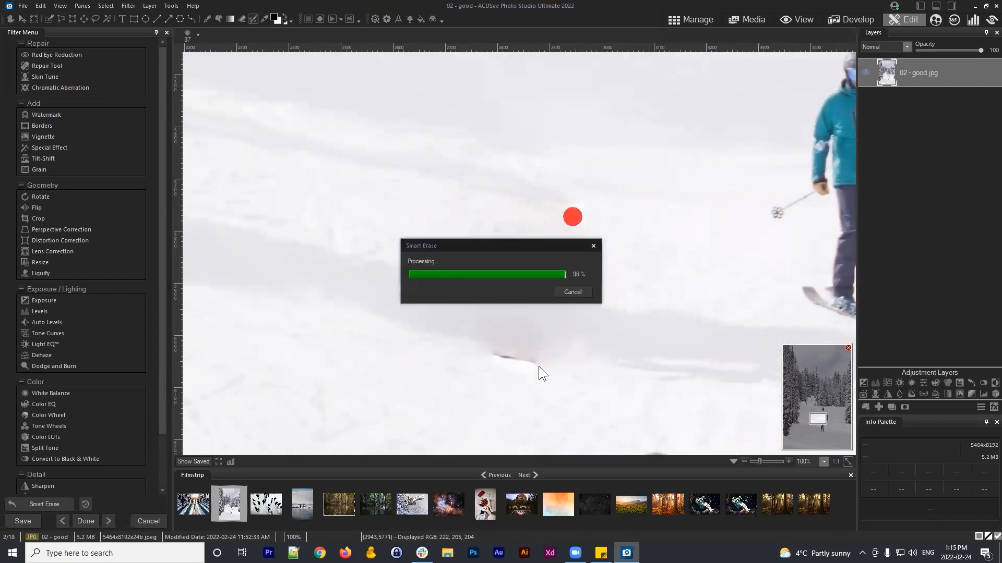
drag(537, 362, 473, 346)
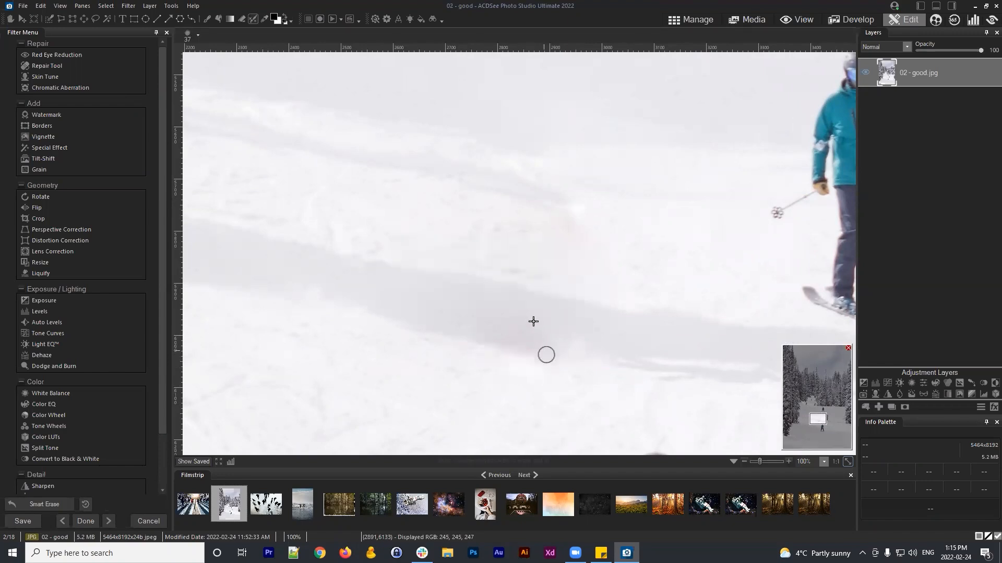
Step: Examine the filled snow where the skier was erased against the surrounding slope, shadow bands and remaining skiers at several magnifications
scroll(537, 335, down, 5)
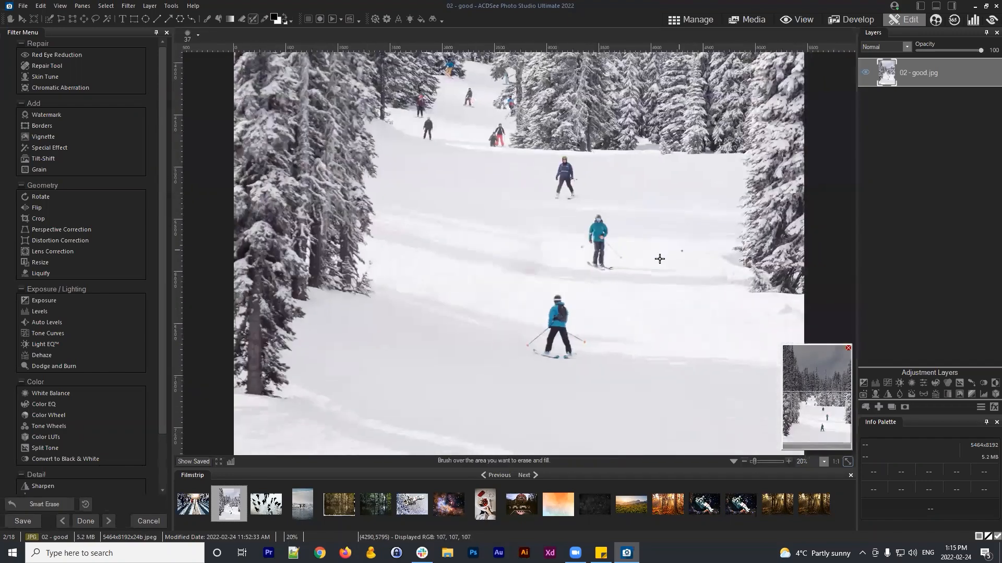
scroll(657, 260, up, 1)
scroll(653, 261, down, 1)
scroll(656, 260, up, 3)
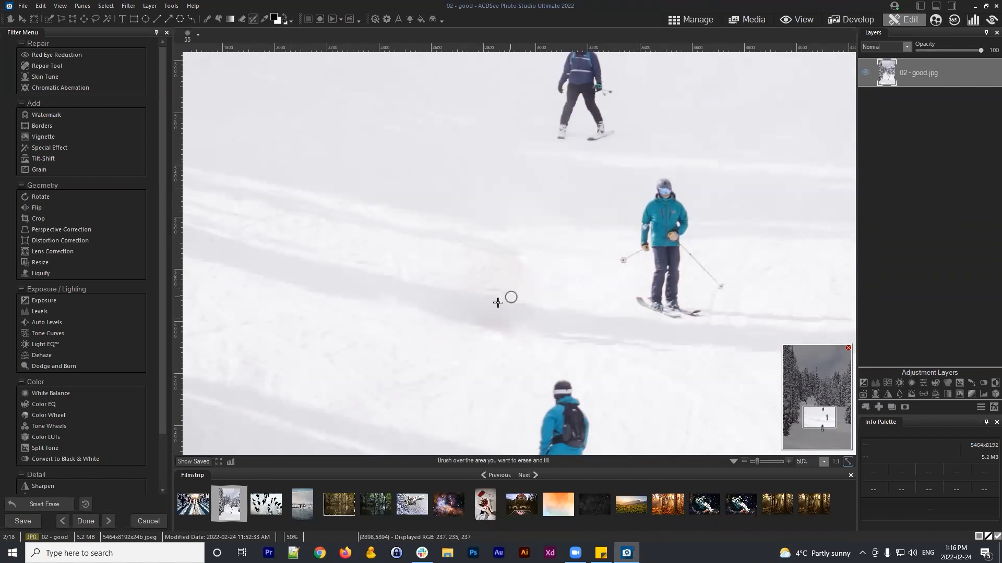
scroll(484, 296, up, 10)
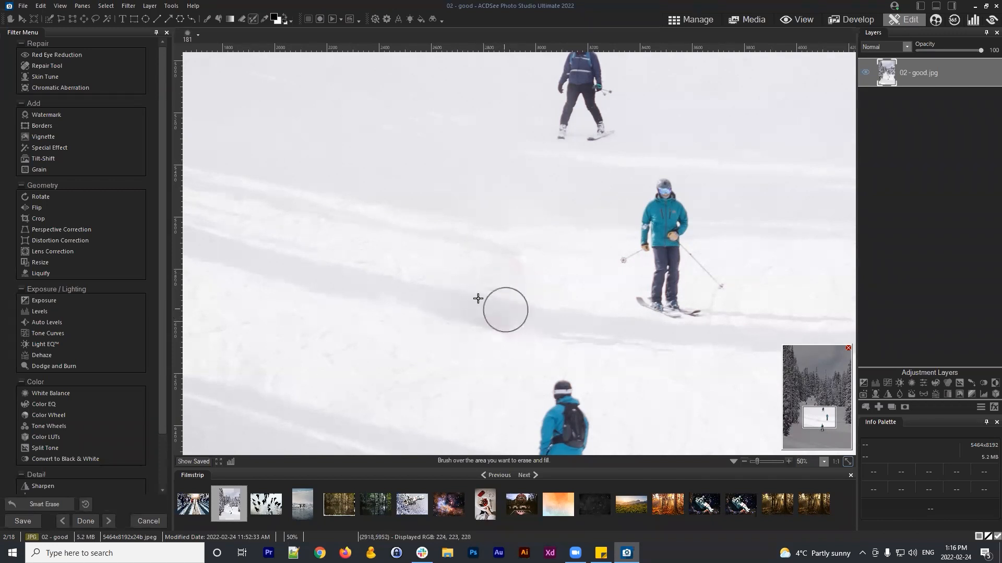
scroll(645, 219, down, 9)
scroll(511, 292, down, 6)
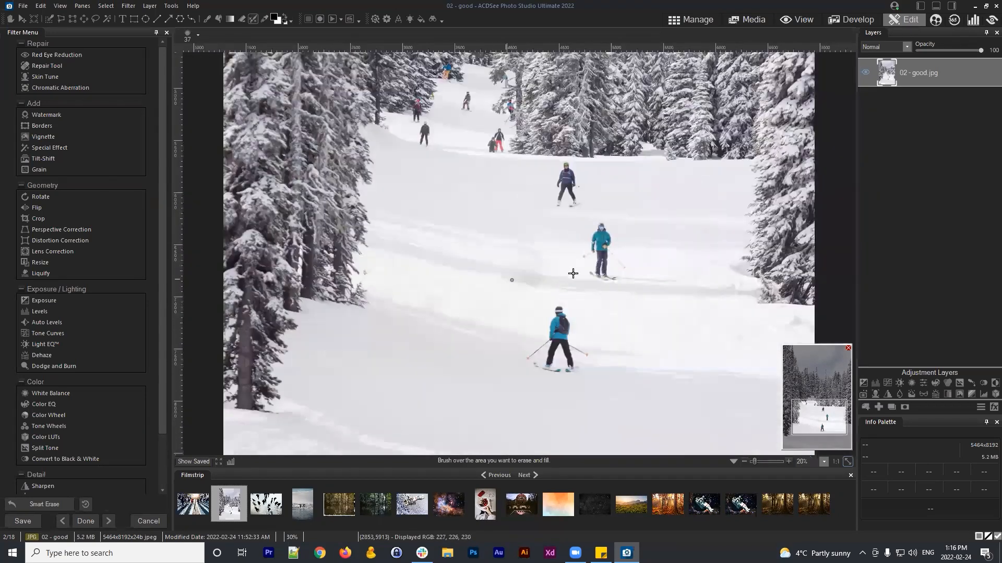
scroll(583, 276, up, 5)
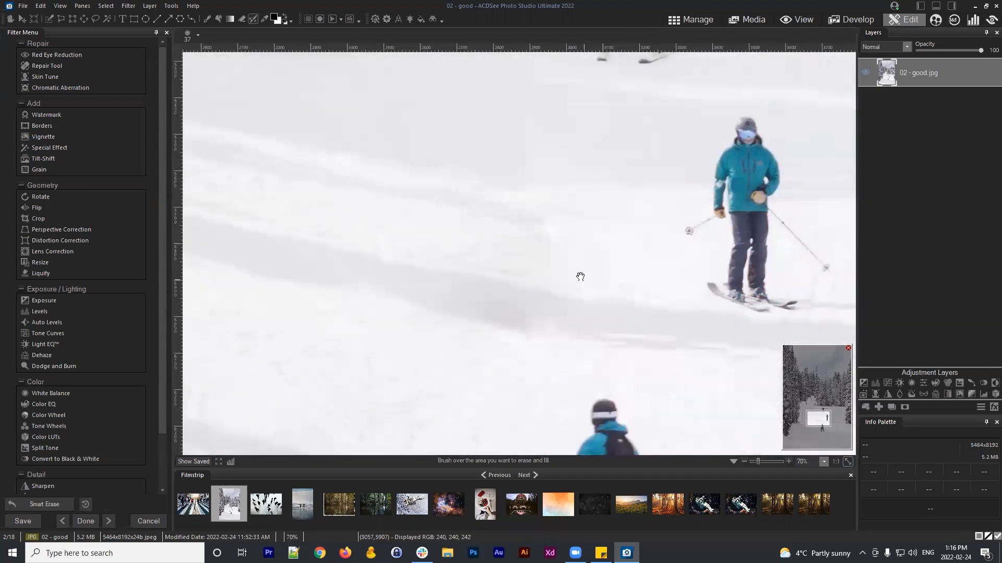
drag(580, 276, 573, 267)
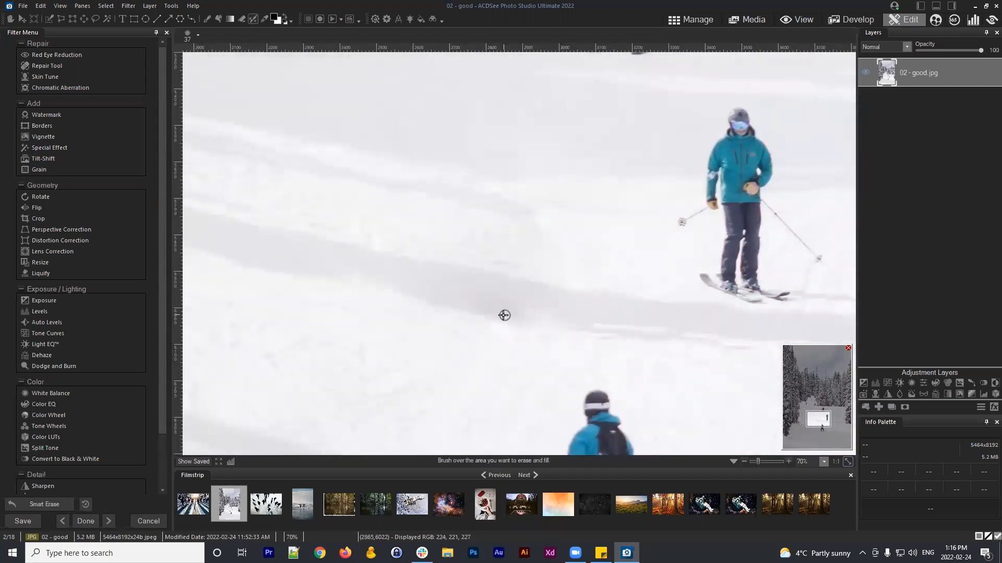
scroll(534, 210, down, 2)
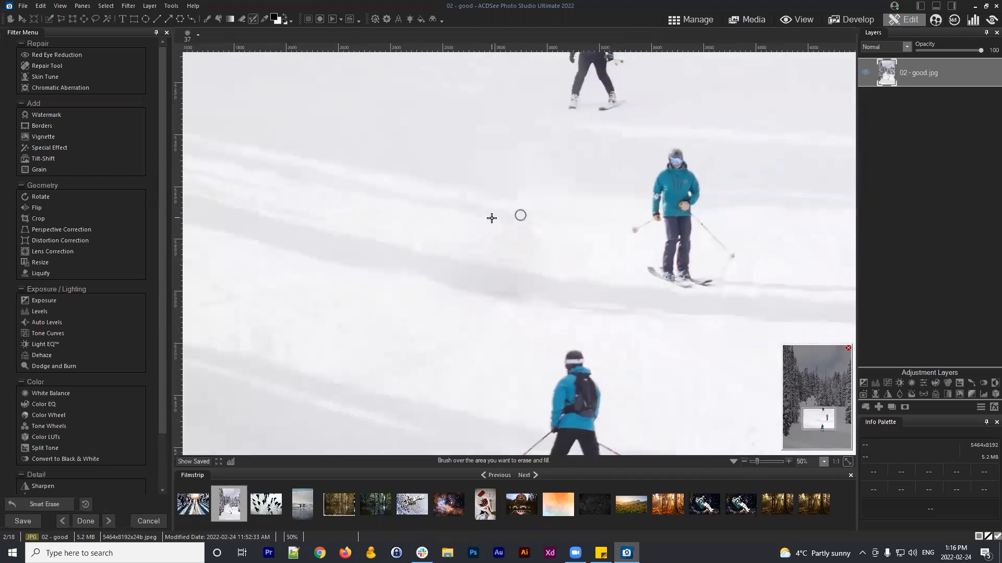
drag(574, 241, 562, 242)
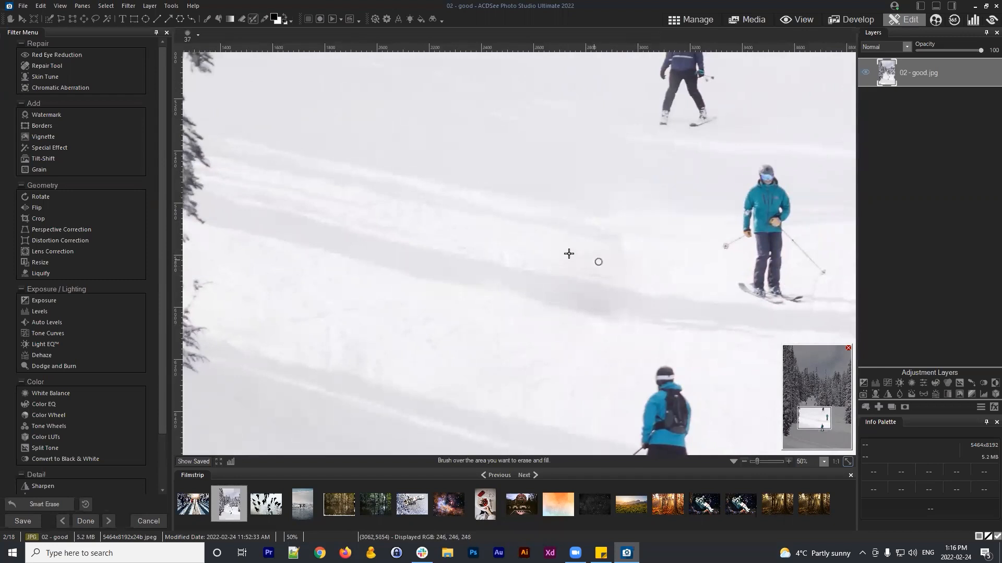
drag(653, 269, 565, 258)
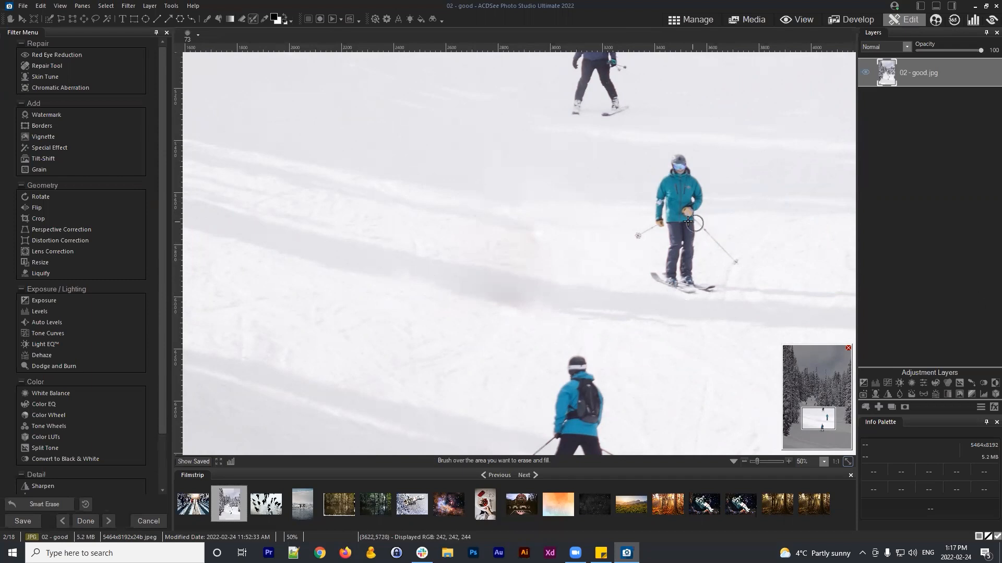
scroll(680, 226, down, 2)
scroll(530, 315, up, 4)
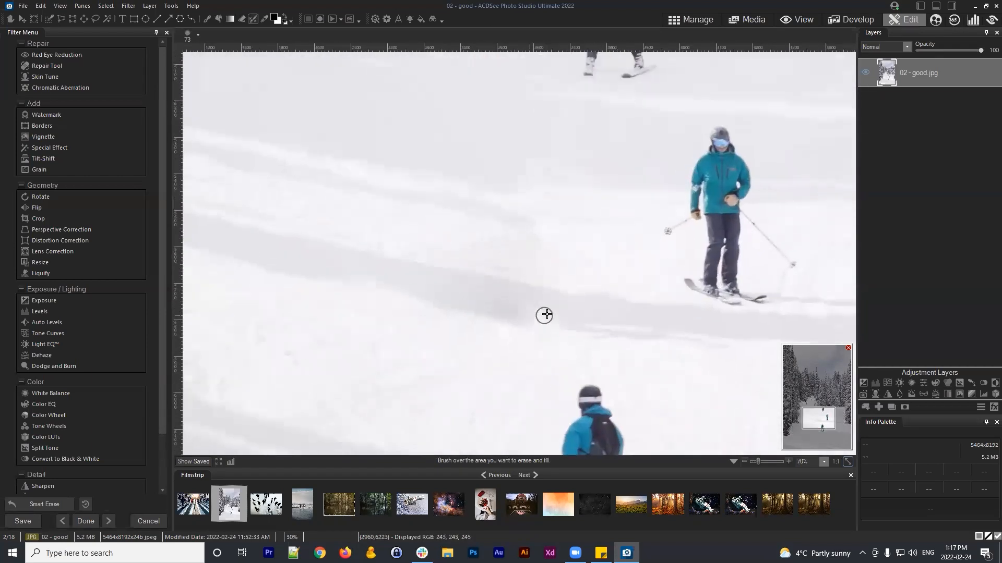
drag(648, 331, 624, 197)
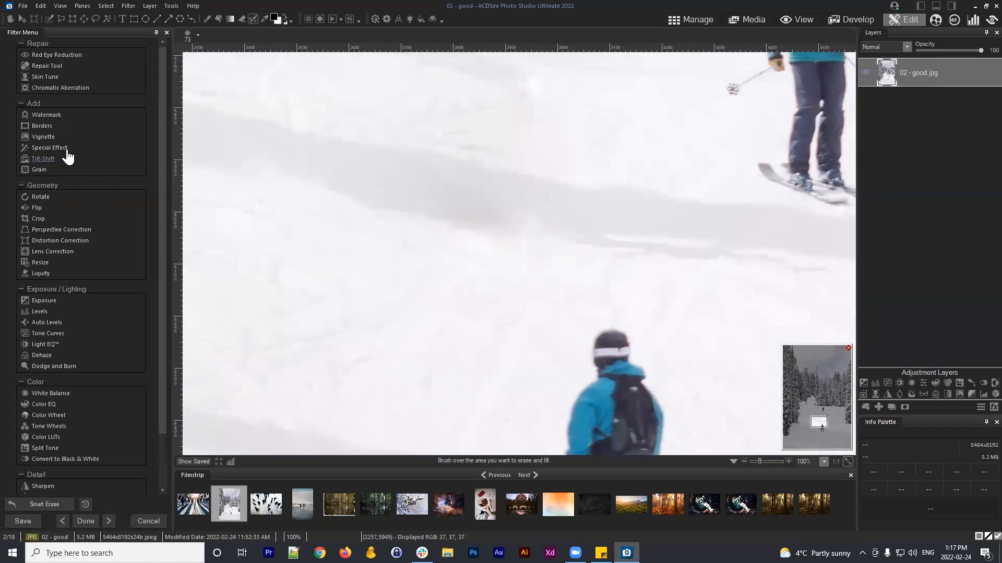
Step: With the Repair Tool in Clone mode, nib width 36, clone the shadow band's clean lower edge over the blotchy part where the skier stood
click(46, 65)
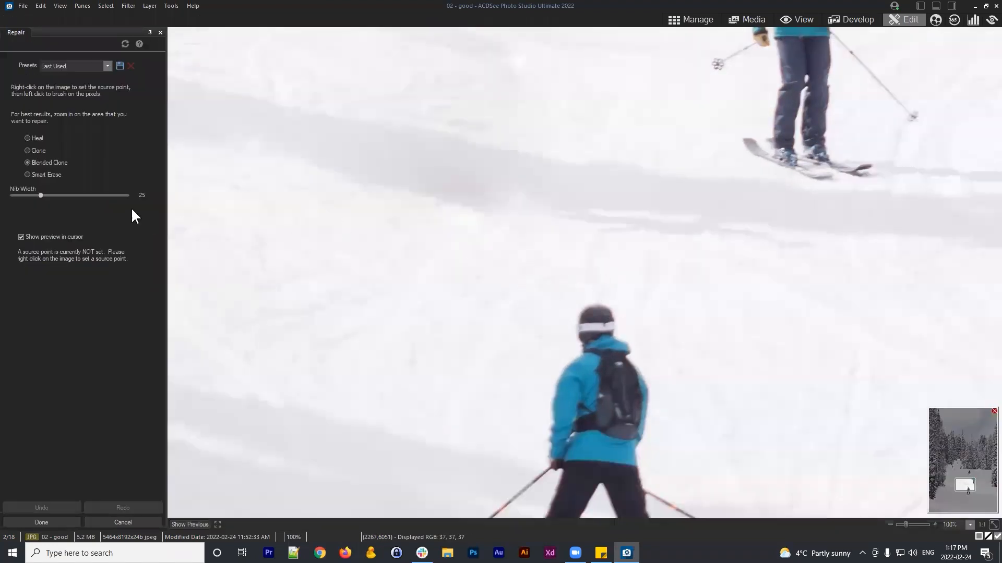
click(28, 150)
scroll(403, 248, up, 5)
scroll(336, 177, up, 7)
scroll(339, 174, down, 1)
right_click(339, 173)
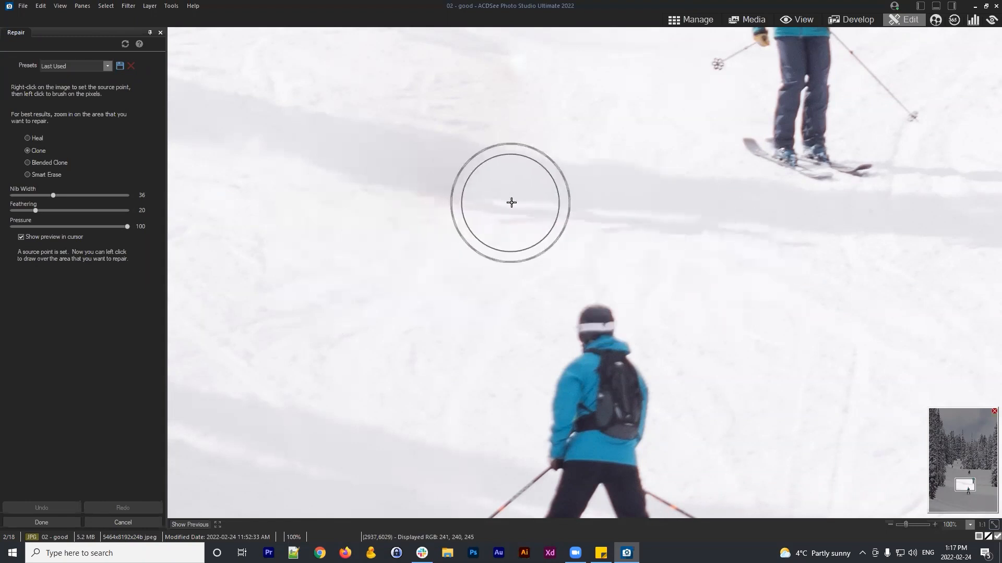
click(515, 201)
mouse_move(644, 274)
mouse_down()
mouse_move(725, 351)
mouse_move(650, 396)
mouse_move(694, 439)
mouse_move(714, 429)
mouse_up()
Step: Heal the dark patch in the shadow band from a clean source area of the same band, with nib width 22 and feathering 20
scroll(457, 398, down, 10)
click(41, 139)
scroll(667, 351, down, 4)
drag(571, 314, 557, 184)
scroll(589, 226, up, 1)
drag(609, 229, 714, 313)
scroll(624, 276, down, 1)
right_click(438, 228)
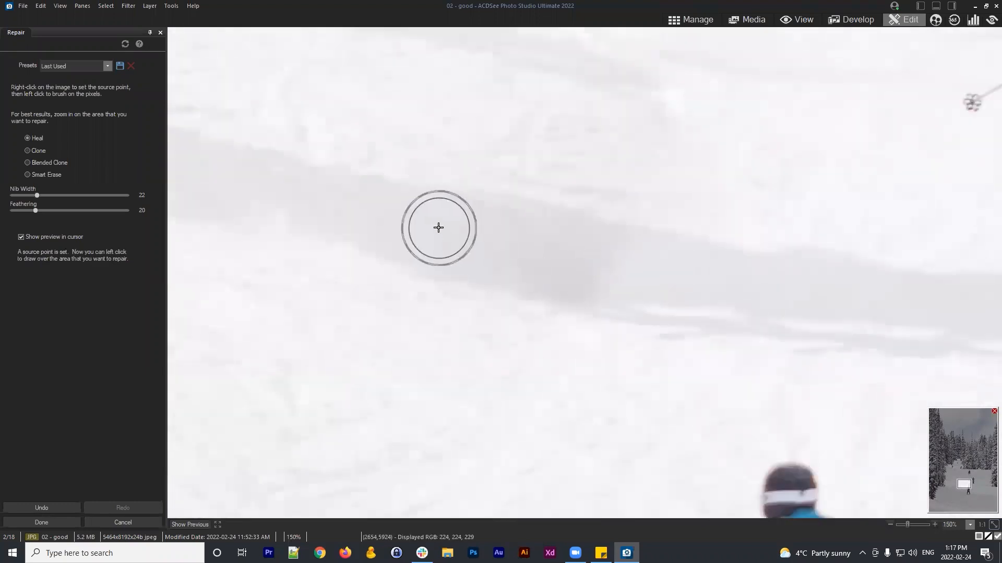
click(568, 259)
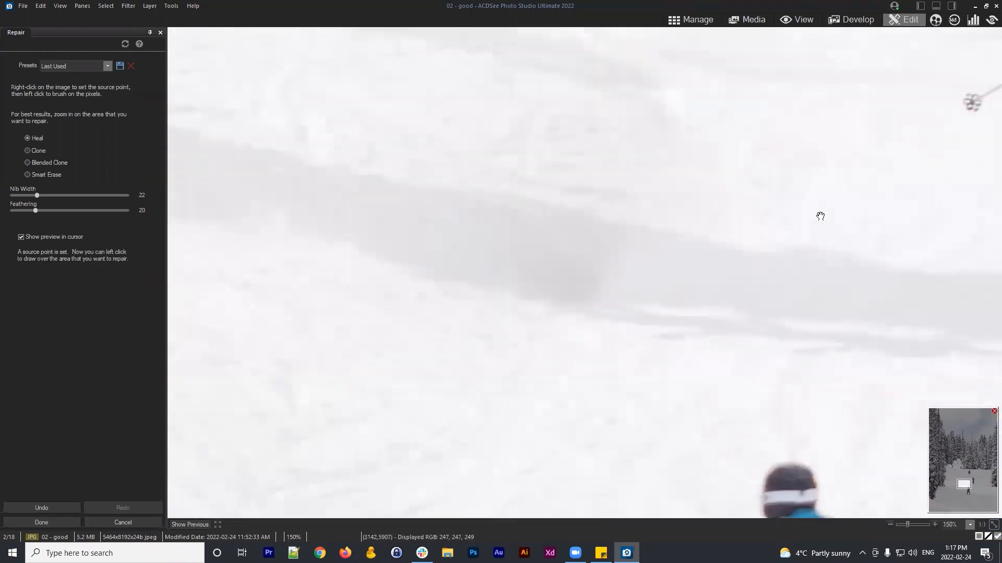
mouse_move(626, 263)
mouse_down()
mouse_move(389, 215)
mouse_move(512, 256)
mouse_move(502, 250)
mouse_move(599, 264)
mouse_up()
Step: Heal the remaining discoloured spot along the shadow band's lower edge with nib width 21 and feathering 20
right_click(385, 216)
mouse_move(726, 228)
mouse_down()
mouse_move(626, 313)
mouse_move(638, 303)
mouse_up()
scroll(550, 371, down, 1)
right_click(415, 406)
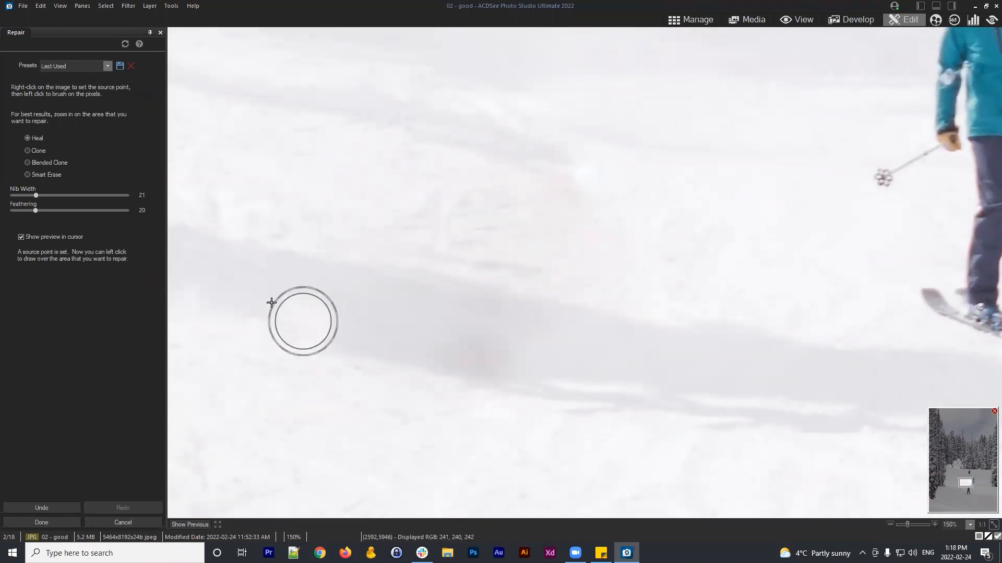
click(36, 140)
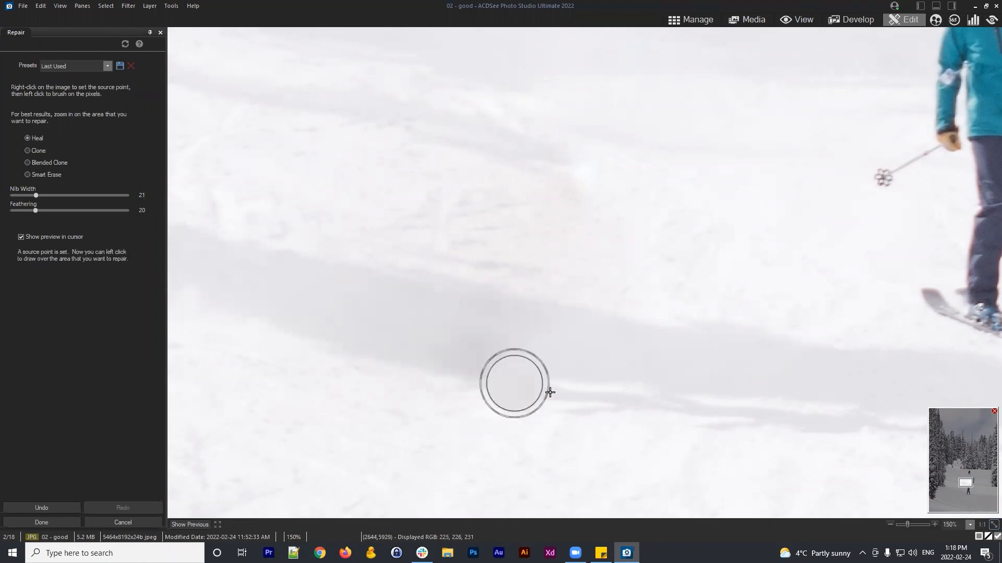
right_click(482, 354)
Step: Check the healed shadow band against the surrounding slope and switch the repair mode to Clone
scroll(751, 397, down, 5)
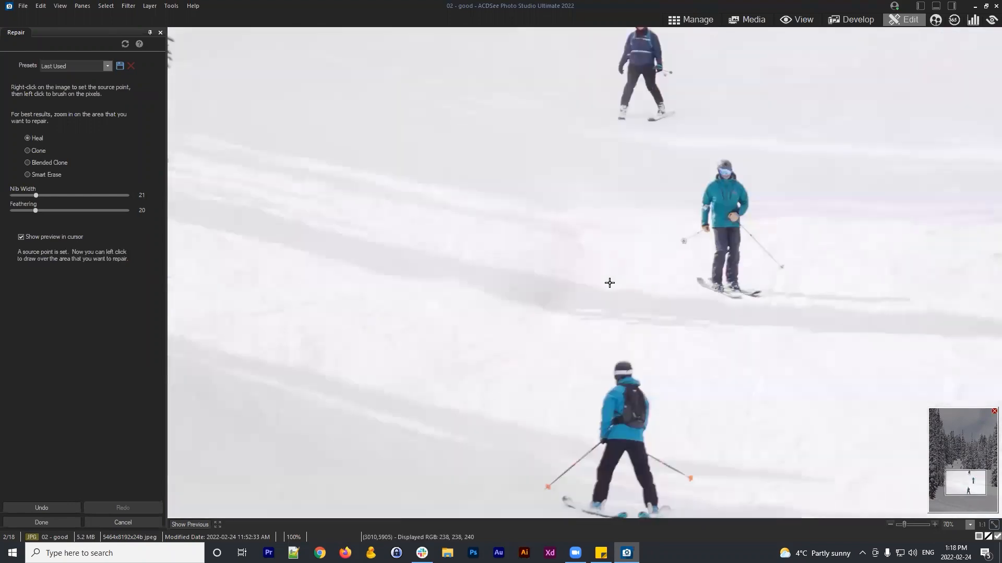
scroll(711, 385, up, 5)
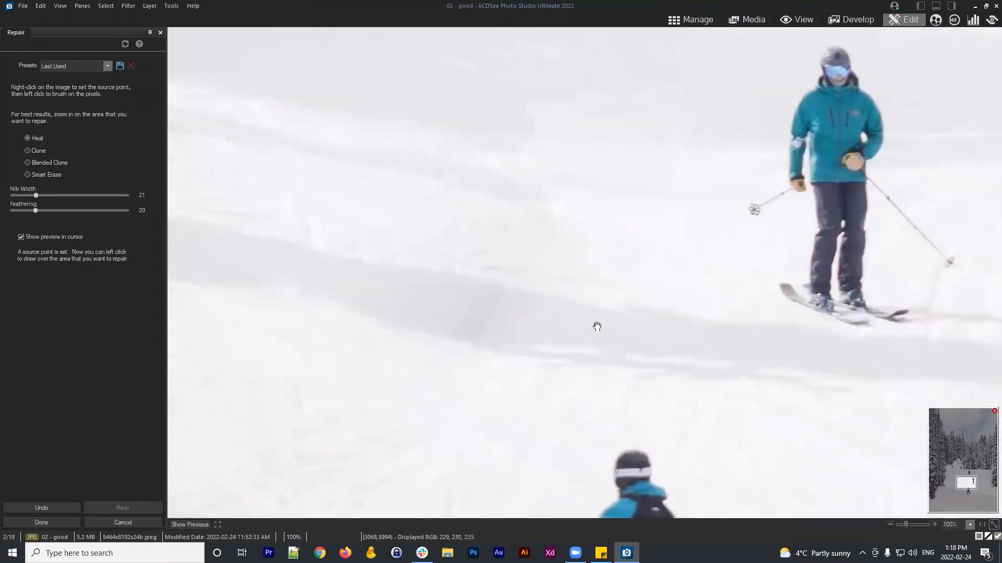
drag(597, 326, 582, 327)
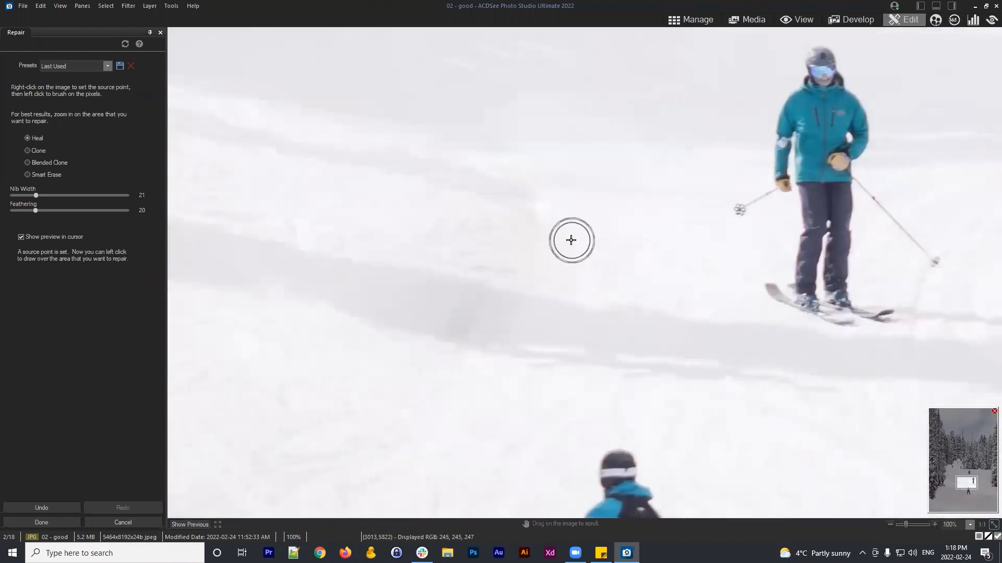
click(38, 150)
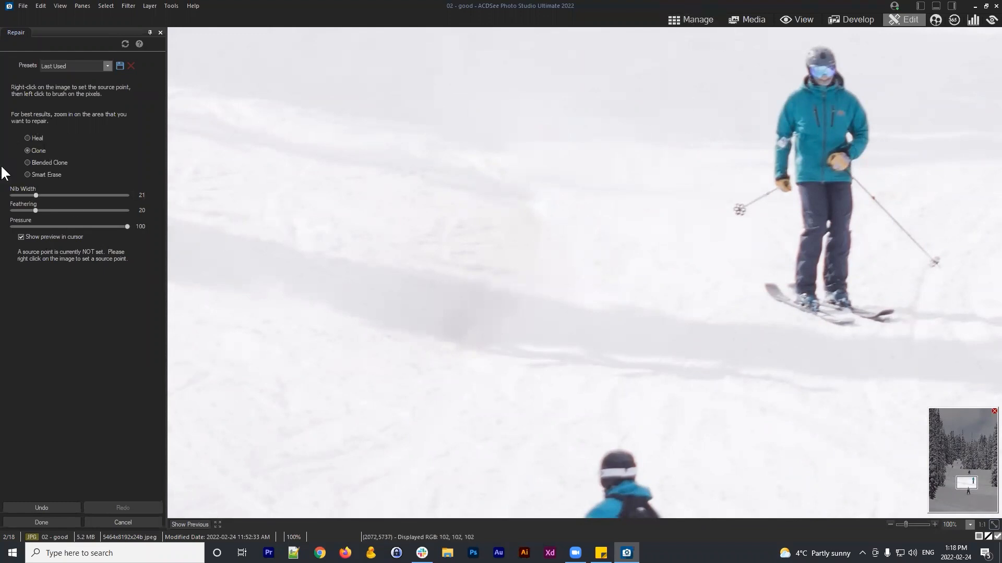
Step: Leave the repair of 02 - good for Manage mode and open 03 - difficult in Edit mode
click(702, 21)
click(526, 277)
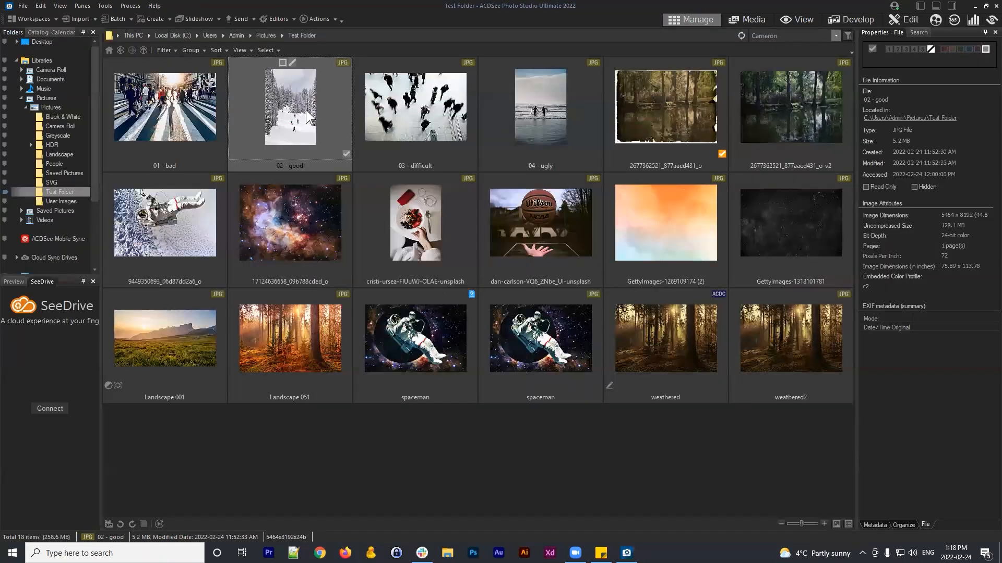
click(442, 111)
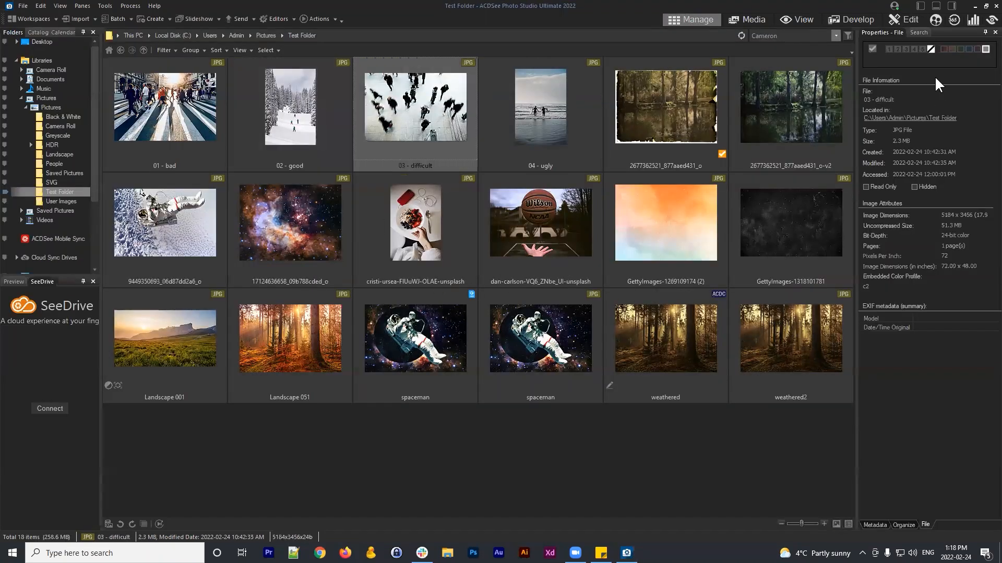
click(909, 21)
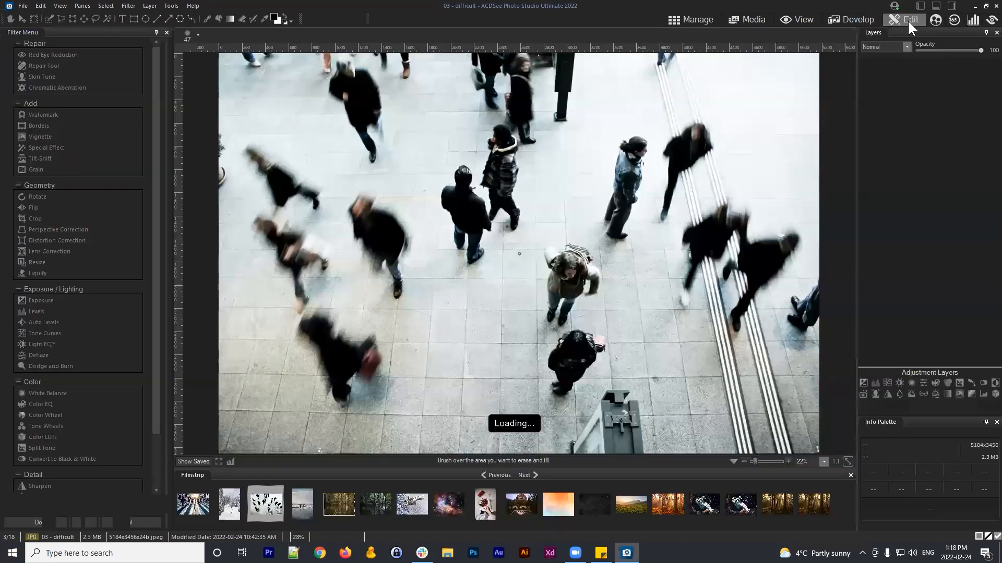
scroll(671, 214, up, 4)
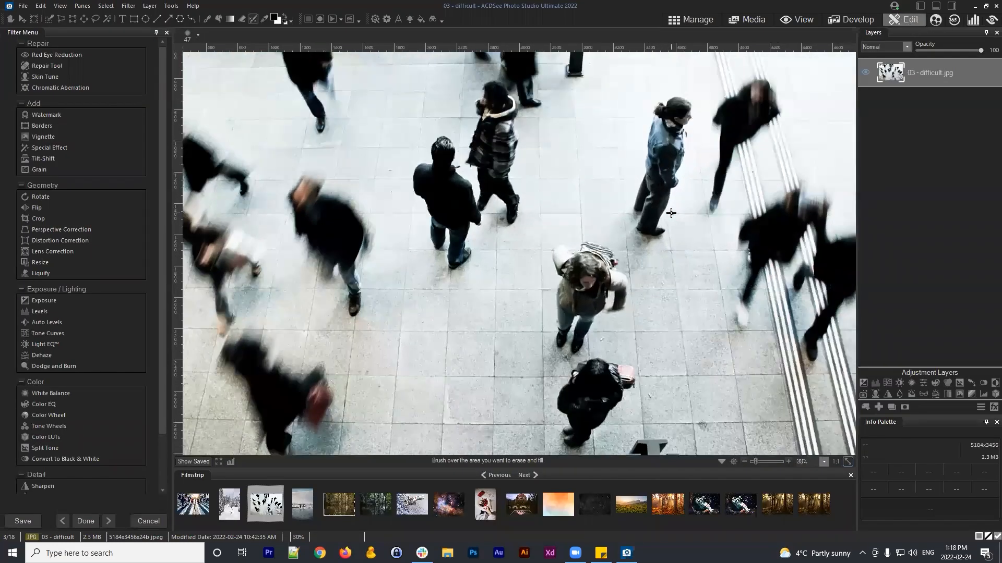
scroll(649, 298, down, 4)
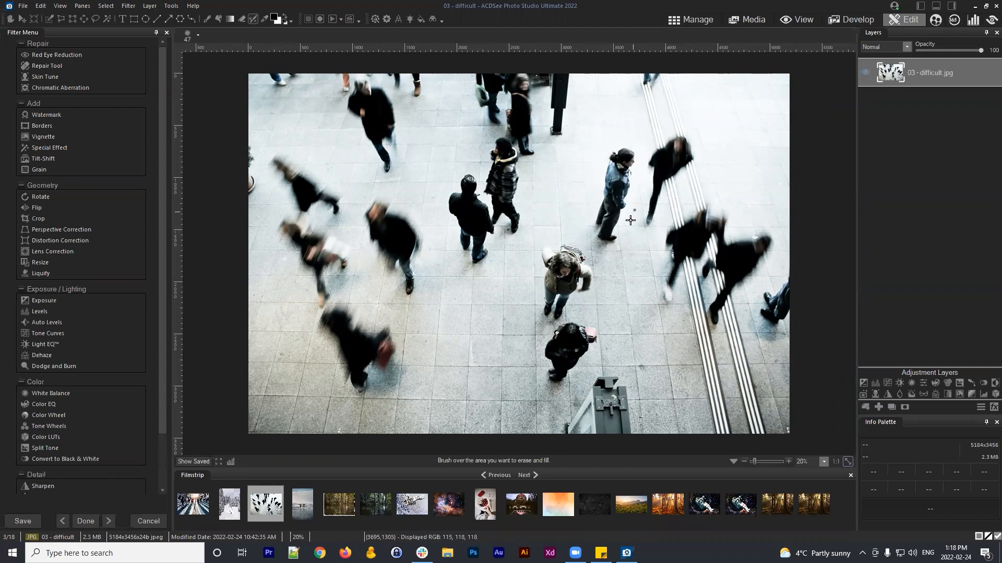
Step: Frame the standing person in the blue denim jacket with two vertical and two horizontal guides
drag(172, 153, 587, 157)
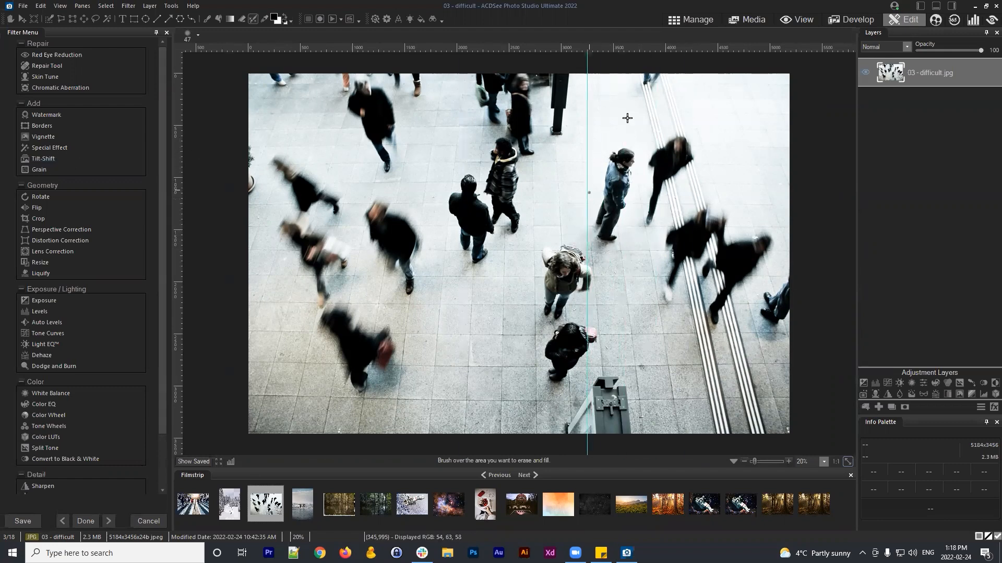
drag(616, 47, 625, 139)
drag(179, 172, 640, 183)
drag(621, 47, 627, 249)
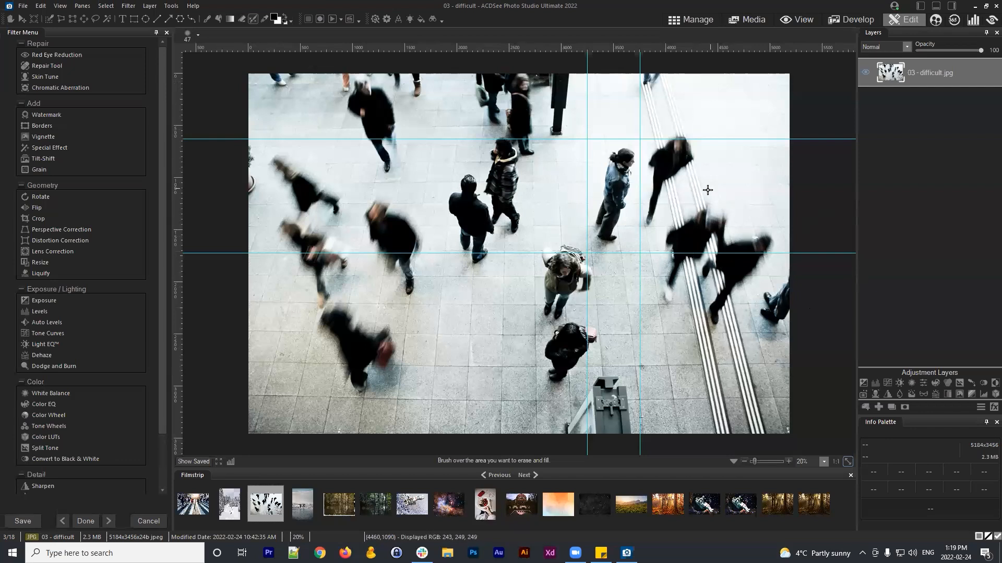
Step: Add a second set of two vertical and two horizontal guides marking the wider floor area around the denim-jacket person
drag(180, 150, 648, 156)
drag(175, 151, 518, 191)
drag(636, 50, 553, 136)
drag(610, 252, 607, 245)
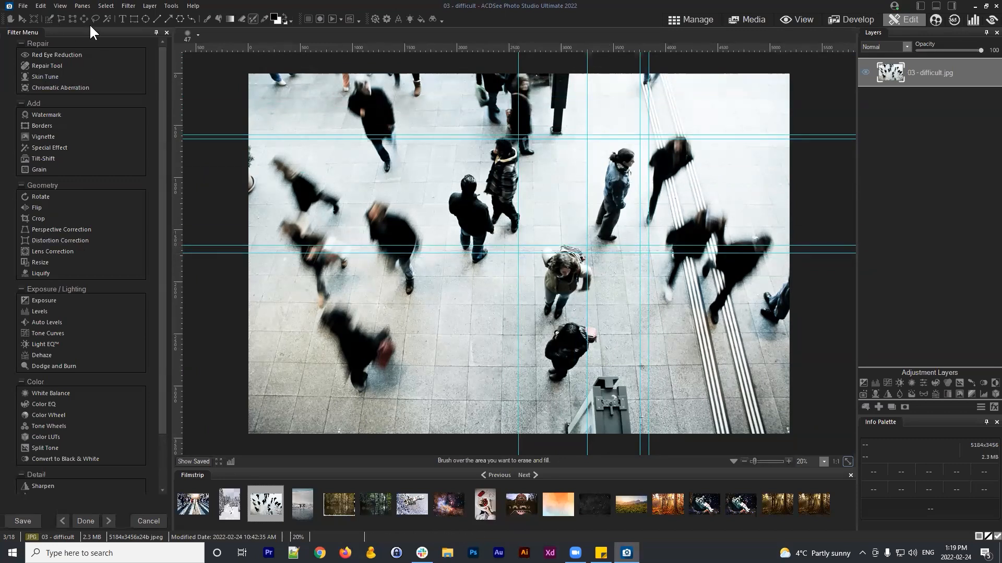
Step: Draw additive rectangular selections covering the denim-jacket person and the adjoining floor beside, above and below the figure
click(74, 19)
drag(519, 138, 649, 247)
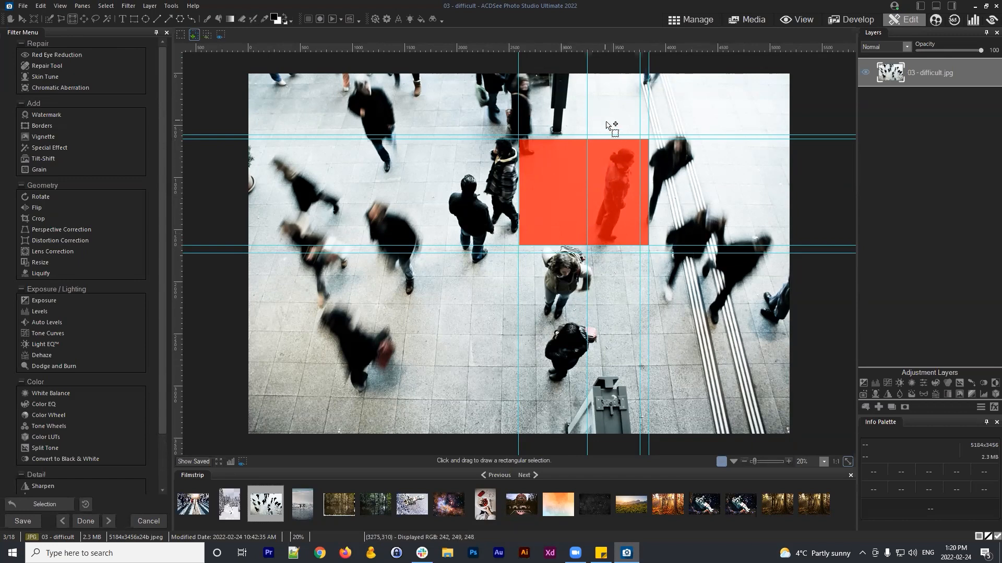
drag(572, 87, 673, 146)
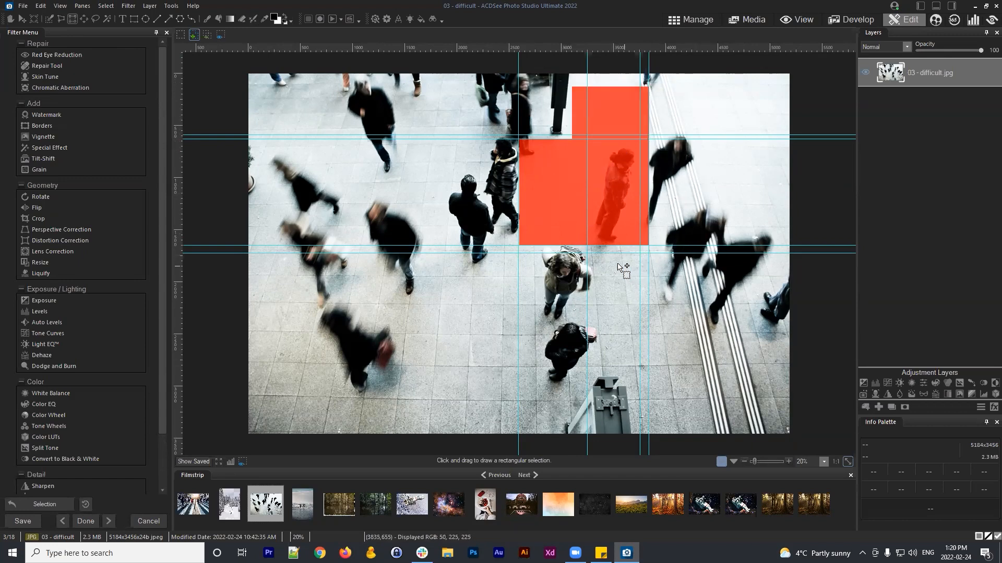
drag(596, 246, 654, 274)
drag(640, 229, 663, 275)
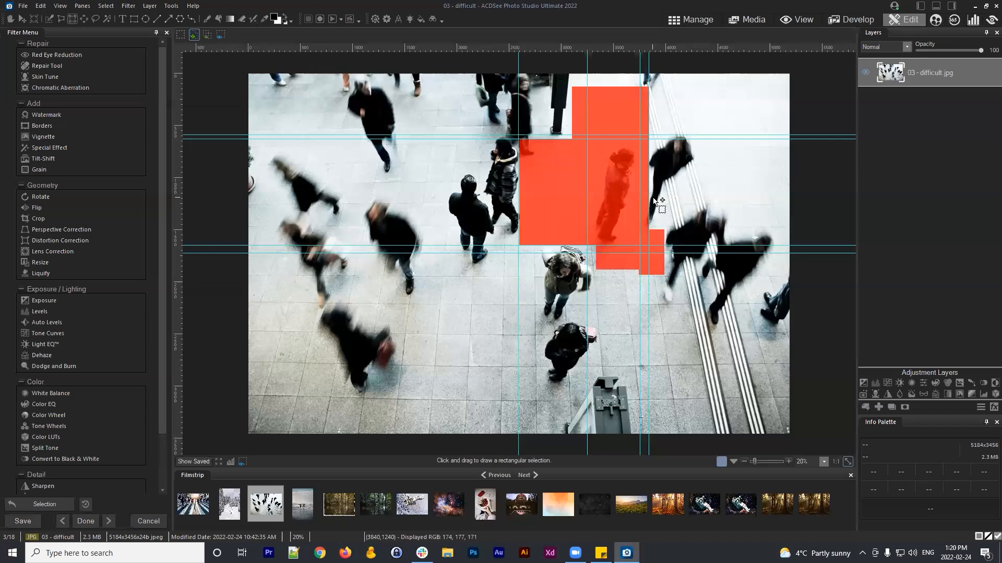
Step: Check the selected area against the neighbouring people and deselect it
scroll(690, 188, up, 3)
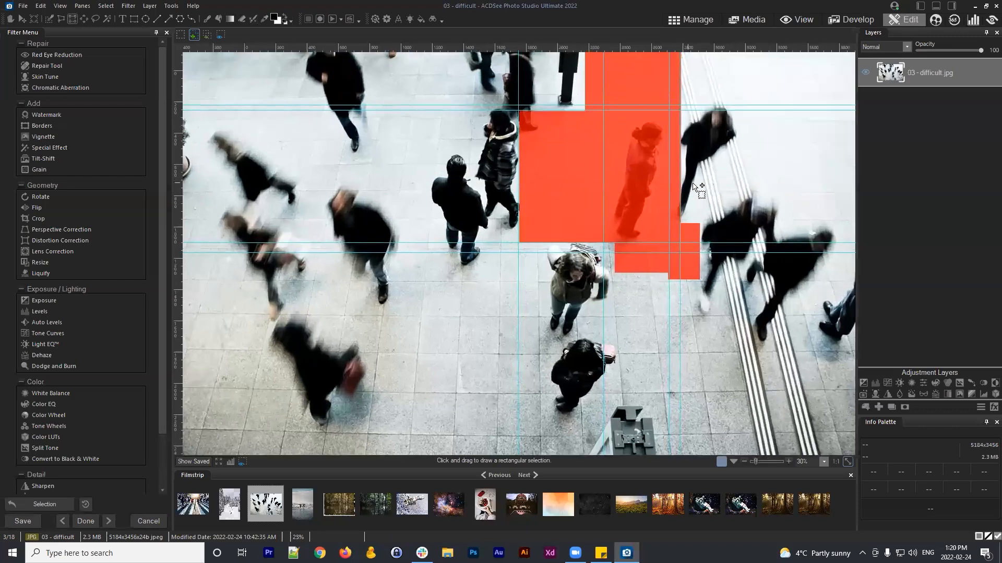
drag(777, 170, 709, 233)
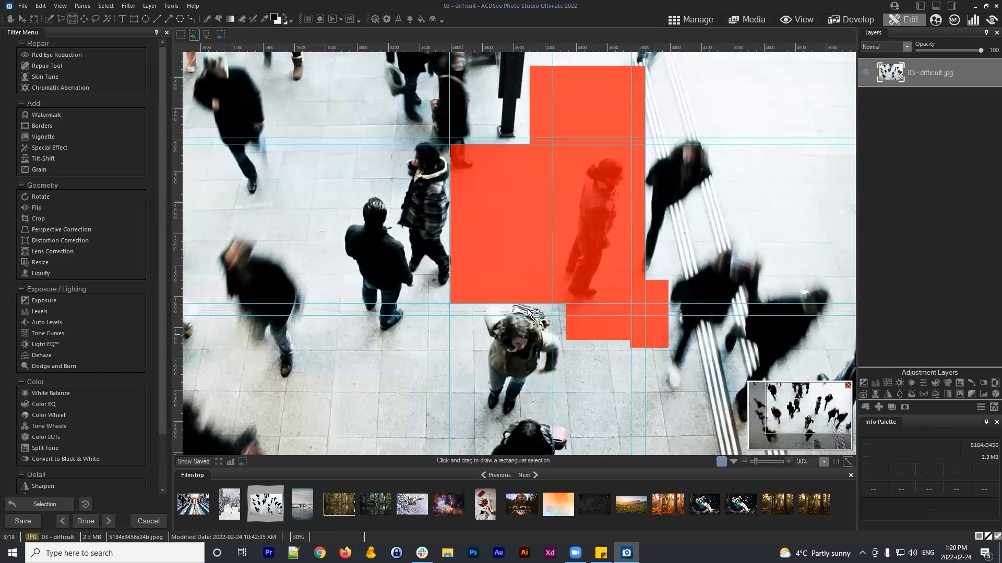
scroll(633, 251, down, 6)
scroll(690, 234, up, 4)
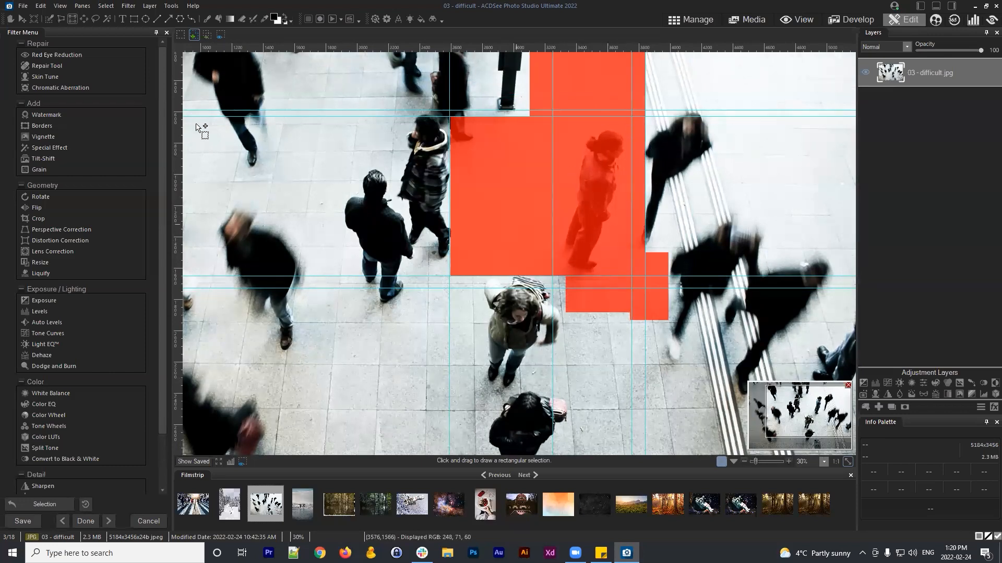
click(106, 5)
click(123, 30)
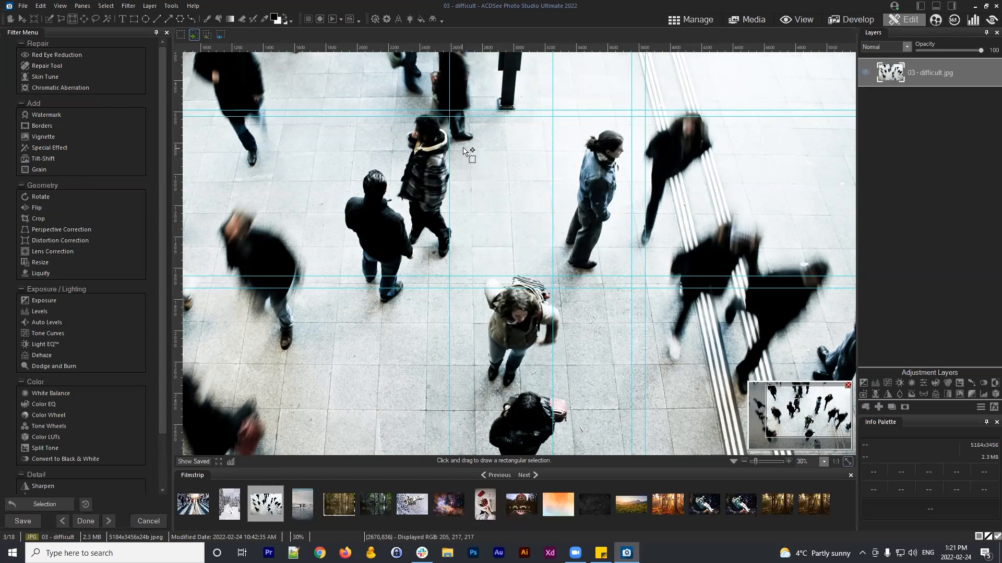
Step: Mark three clean floor patches beside, above and below the denim-jacket person with rectangular selections, and deselect them
drag(475, 154, 557, 275)
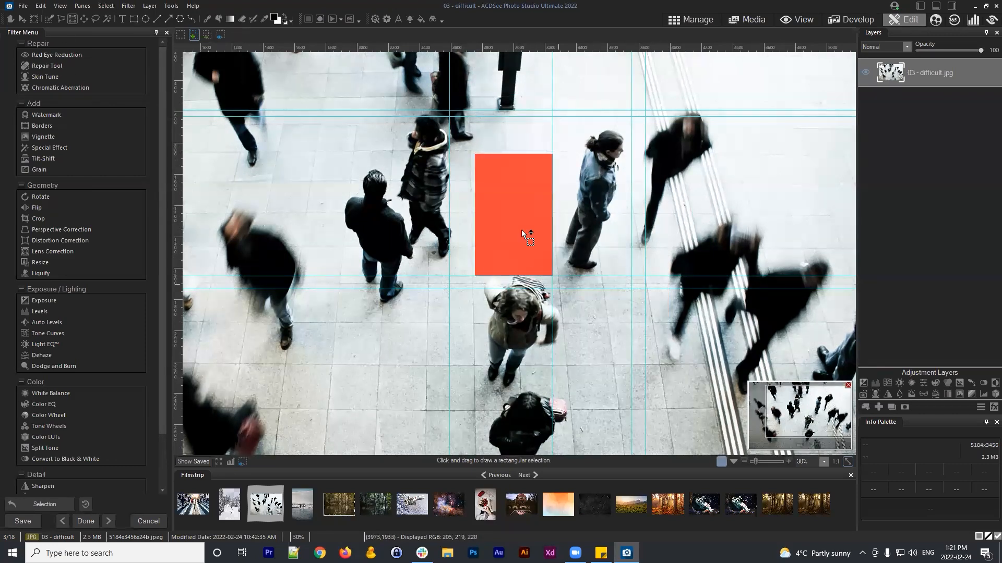
drag(544, 80, 631, 121)
drag(572, 289, 646, 371)
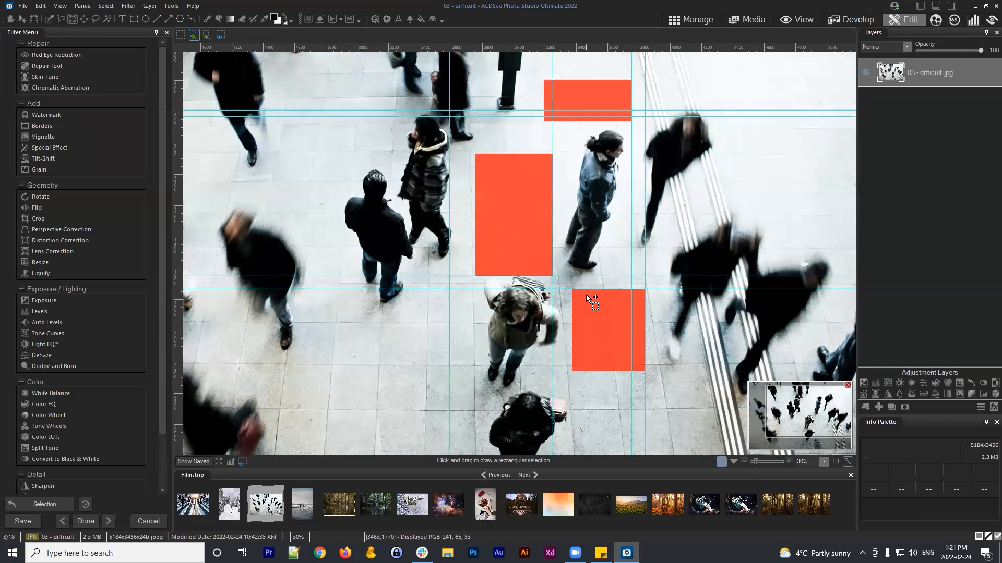
click(109, 6)
click(133, 35)
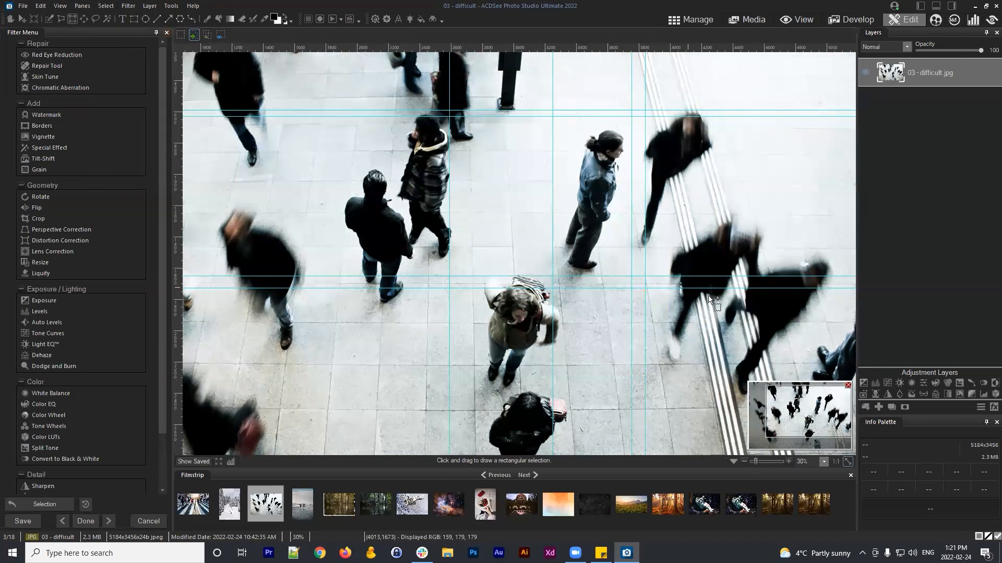
Step: Examine the denim-jacket person, the surrounding floor tile lines and the blurred walker nearby at closer range
scroll(678, 251, up, 2)
scroll(691, 244, up, 3)
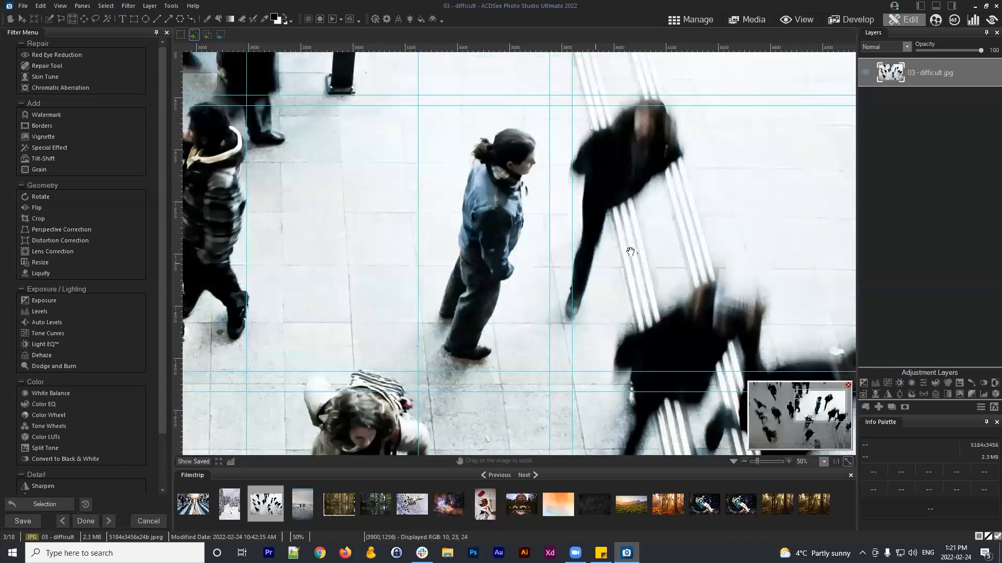
scroll(637, 267, down, 2)
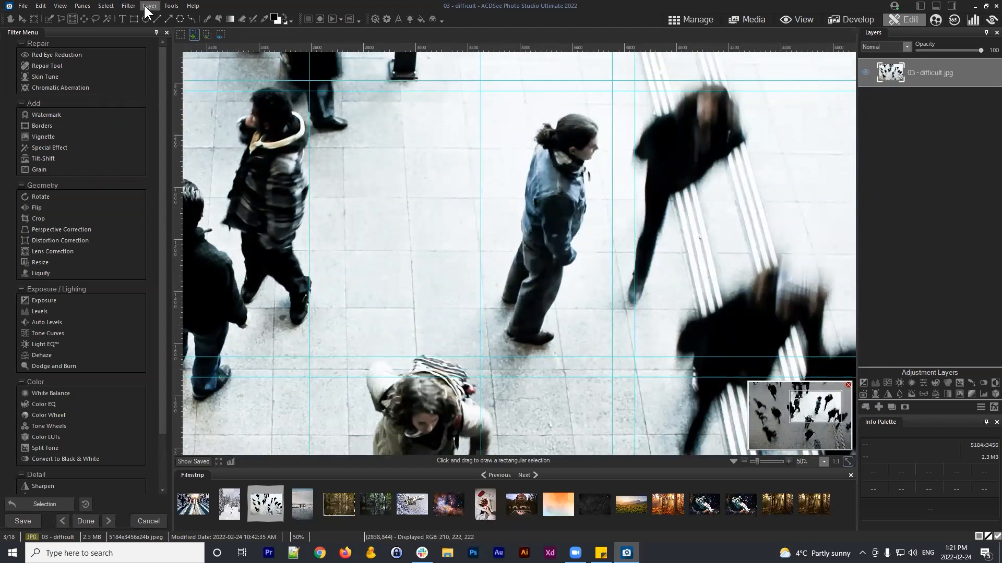
click(105, 5)
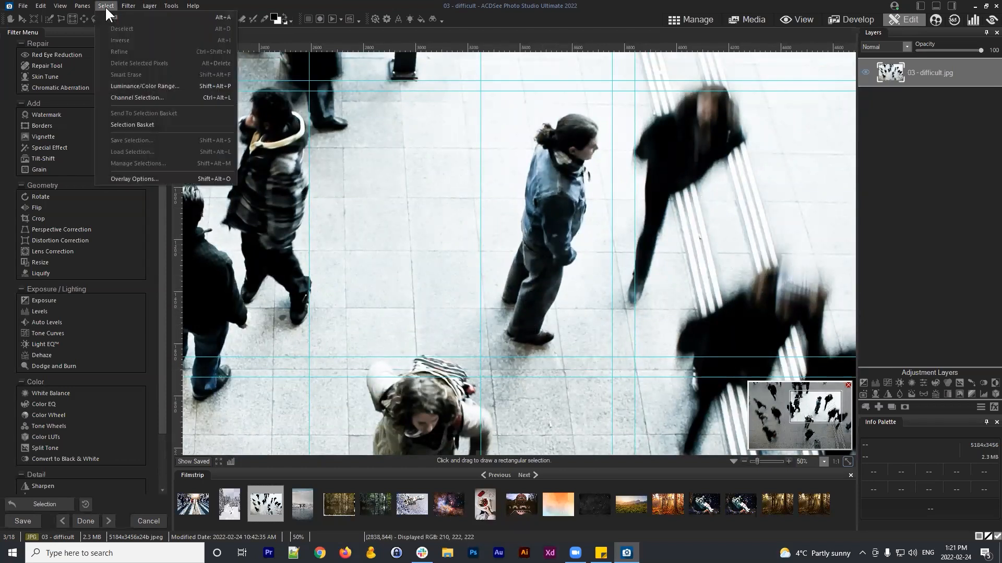
click(161, 258)
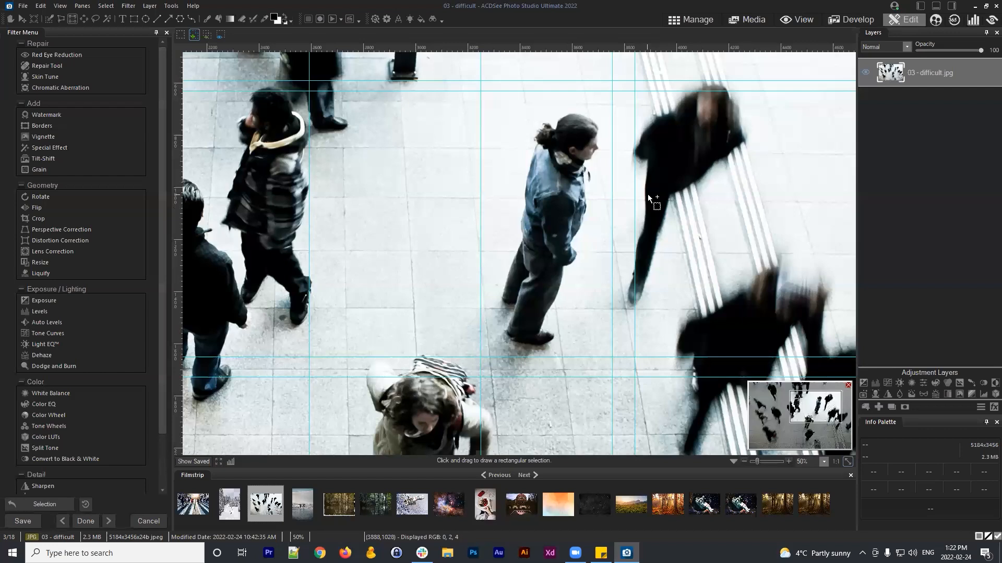
scroll(628, 224, up, 3)
scroll(650, 214, down, 3)
key(space)
scroll(621, 227, up, 2)
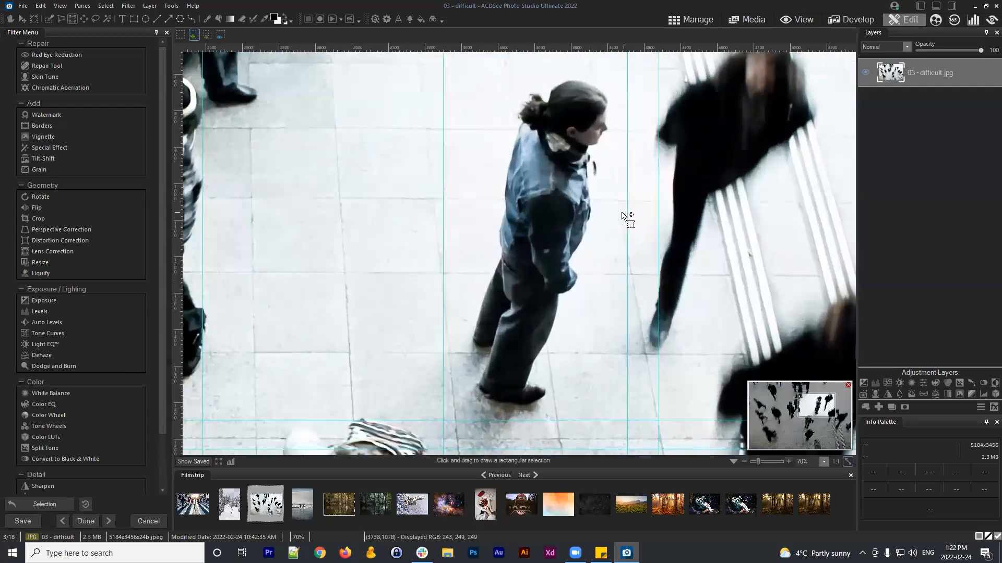
key(space)
mouse_move(598, 231)
mouse_down()
mouse_move(608, 247)
mouse_move(617, 239)
mouse_move(601, 234)
mouse_up()
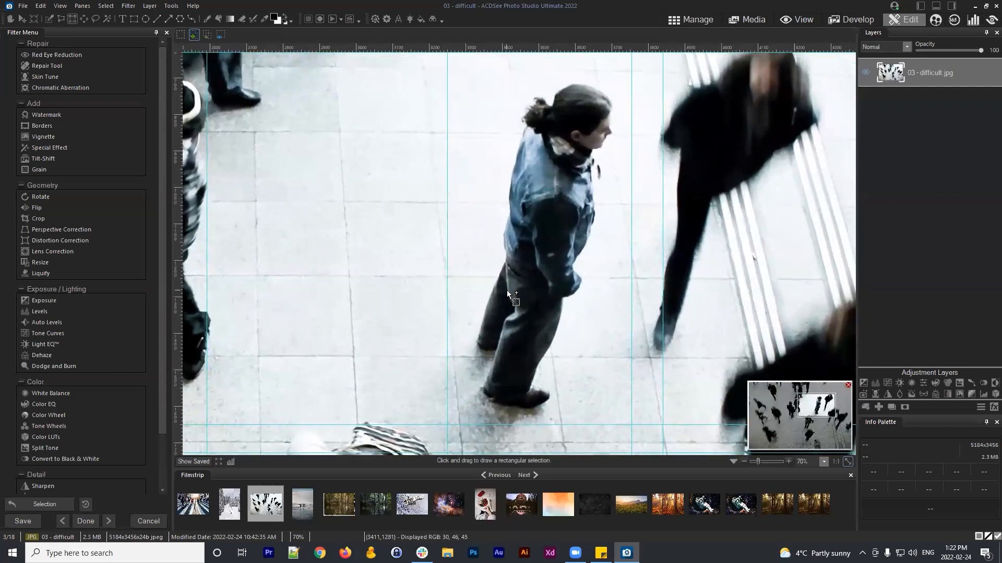
Step: Activate the Smart Erase brush for the denim-jacket person and inspect the figure's edges against the floor tiles
click(253, 20)
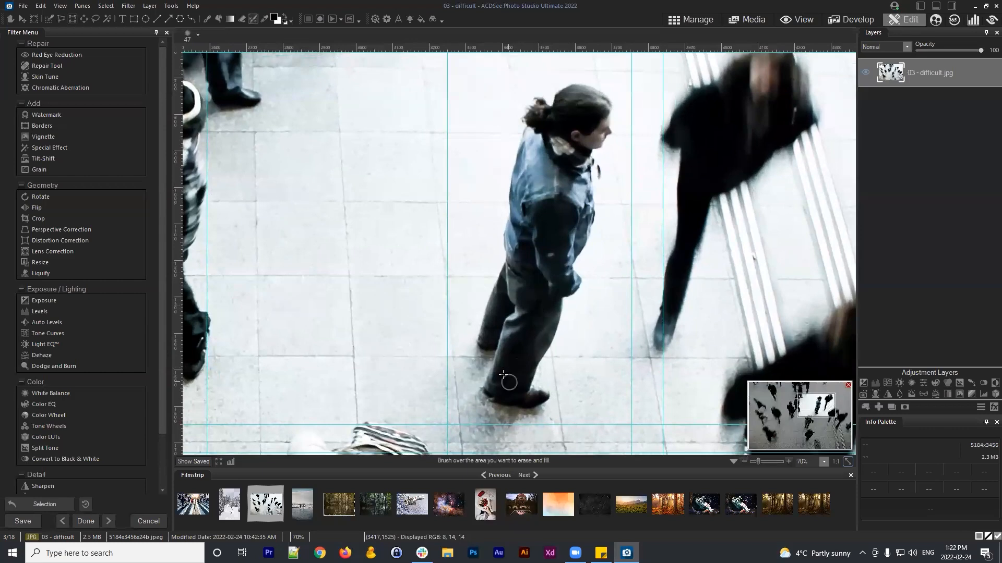
scroll(648, 261, up, 2)
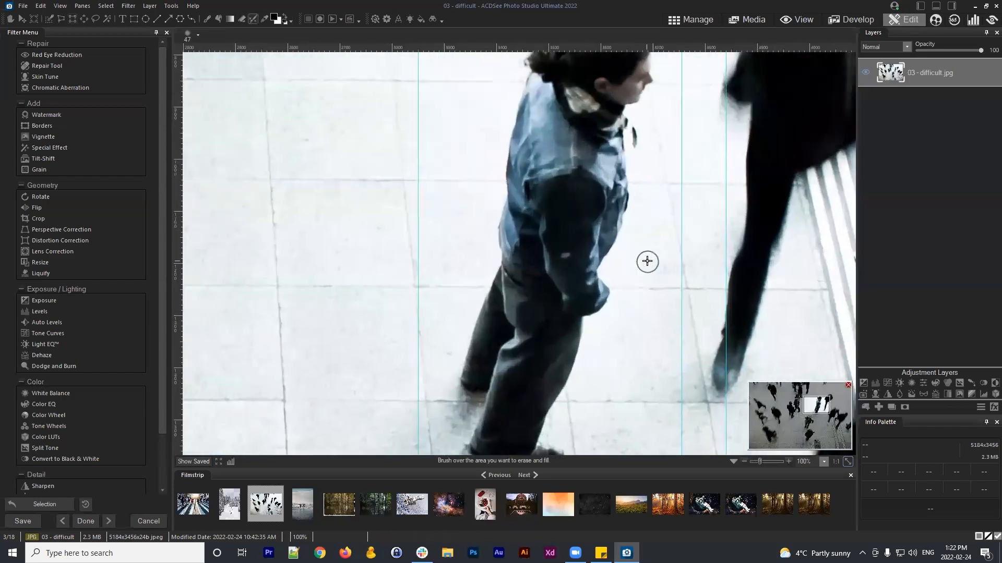
mouse_move(668, 237)
mouse_down()
mouse_move(606, 287)
mouse_move(648, 280)
mouse_move(640, 208)
mouse_move(656, 257)
mouse_move(643, 249)
mouse_up()
scroll(644, 248, down, 2)
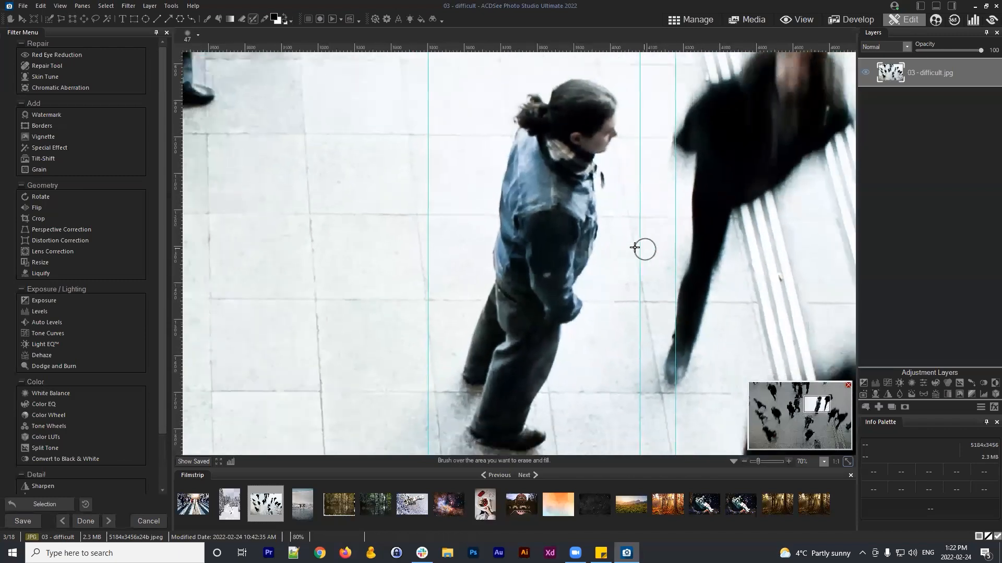
drag(557, 242, 562, 250)
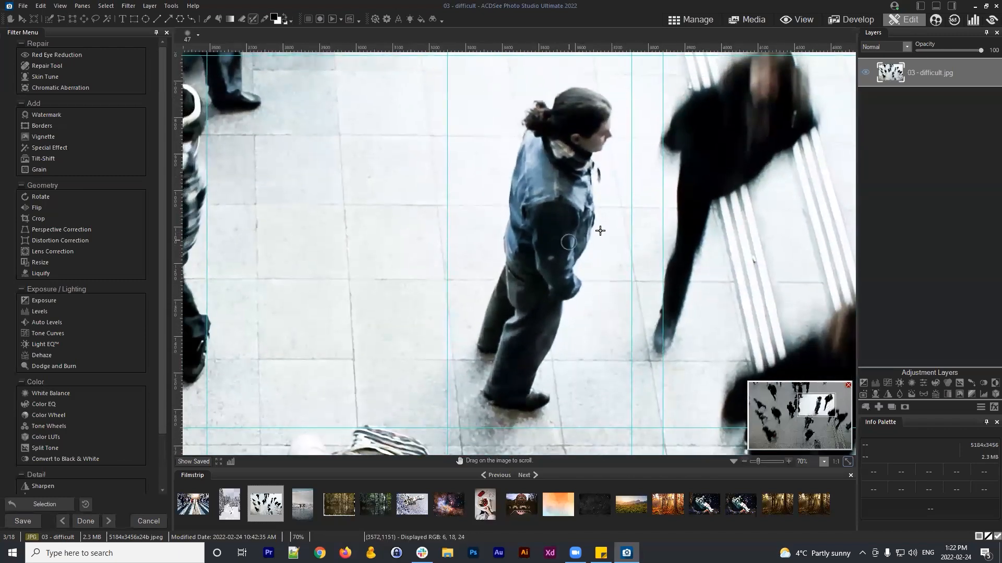
scroll(588, 271, up, 3)
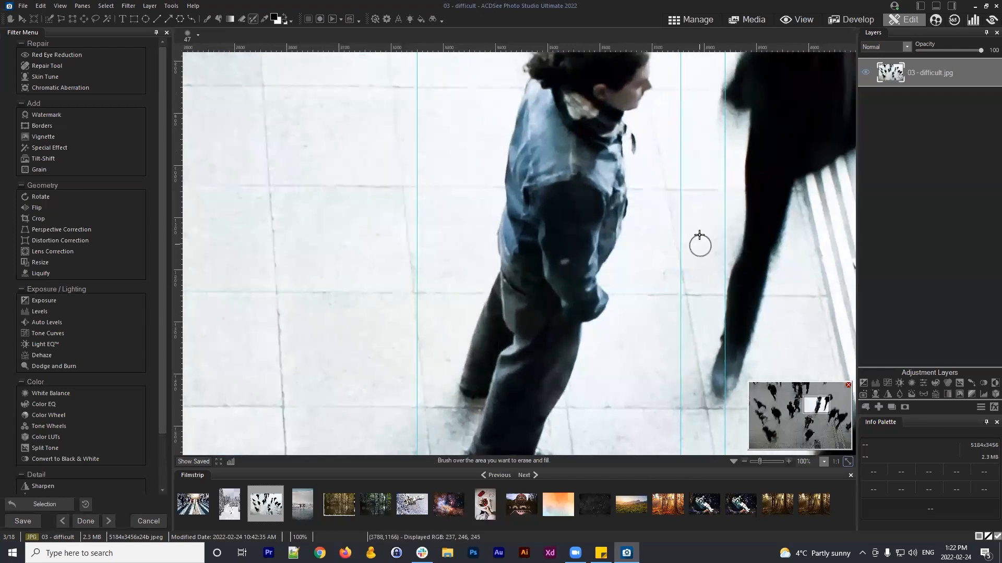
scroll(588, 274, down, 3)
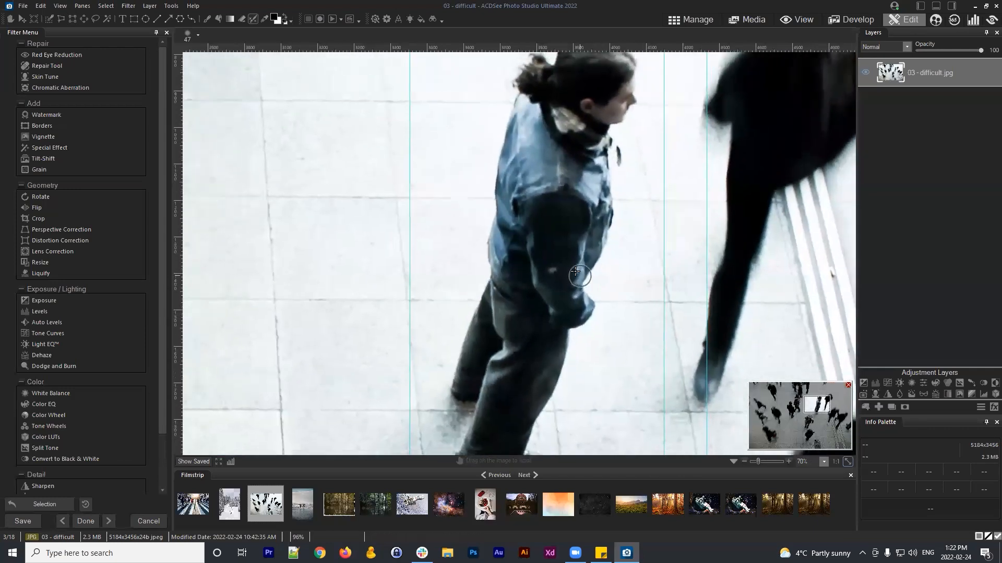
drag(556, 267, 538, 268)
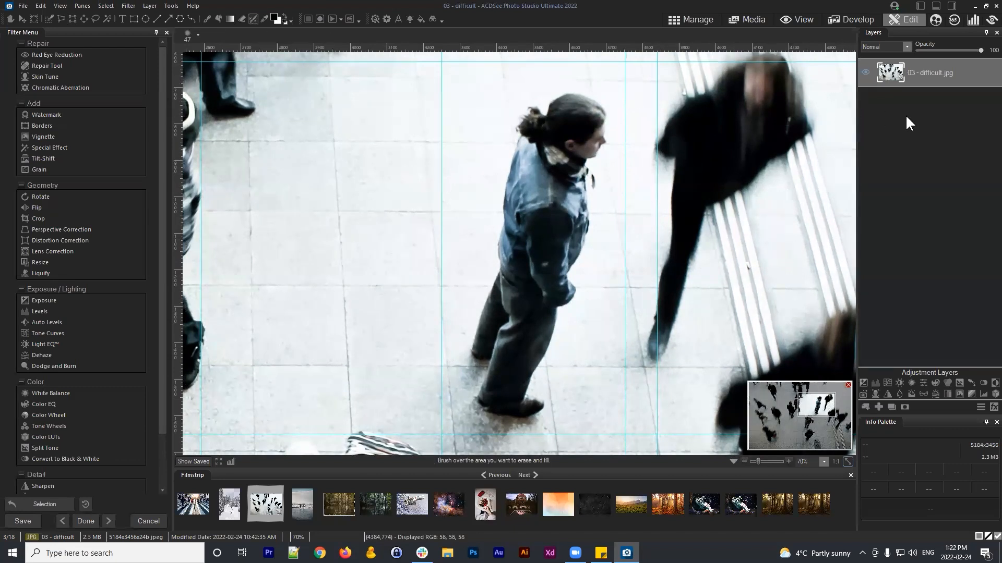
Step: Duplicate the 03 - difficult.jpg layer and rename the copy "smart erased layer"
click(931, 74)
drag(915, 80, 925, 83)
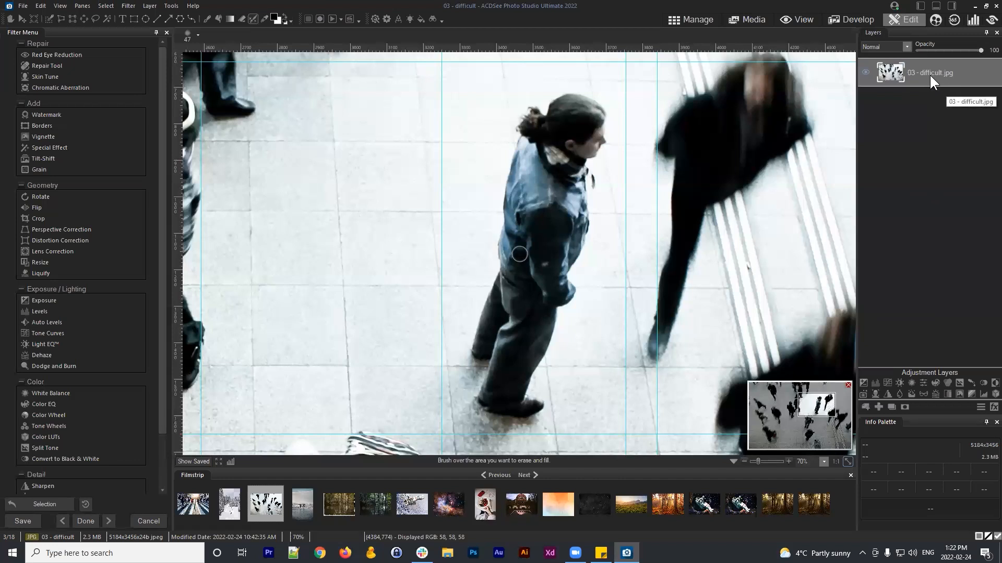
click(892, 407)
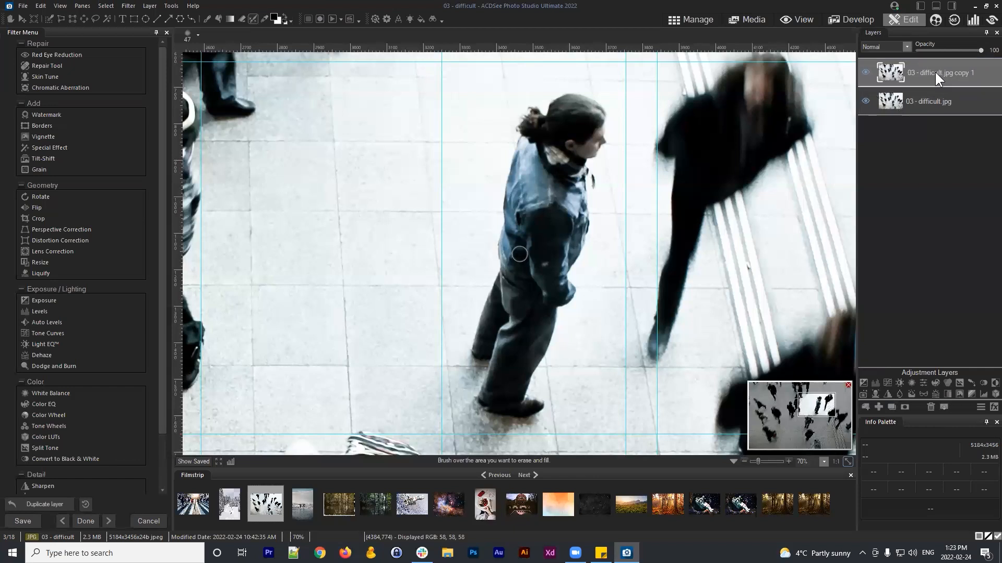
right_click(934, 72)
click(888, 76)
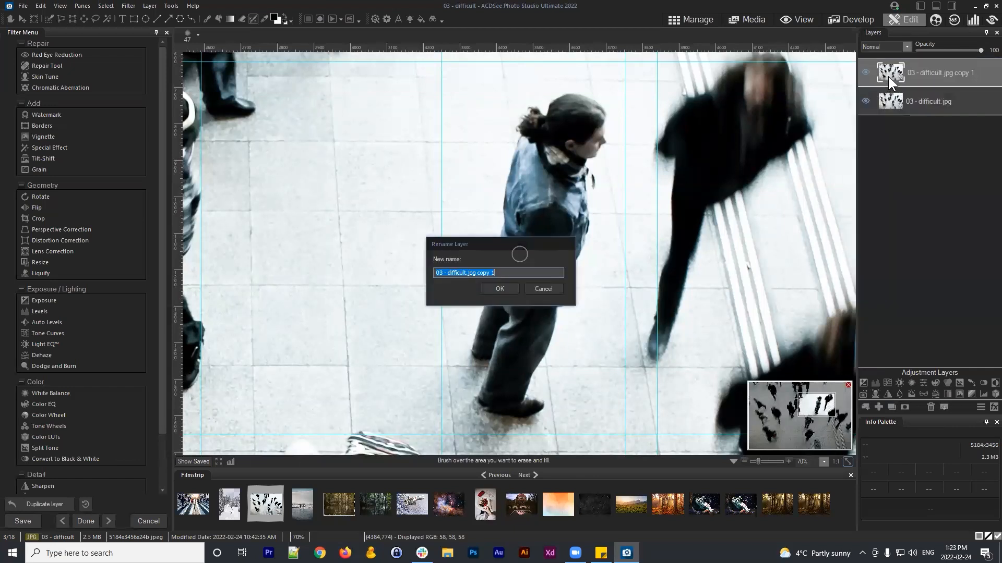
text(smart erased layer)
key(Return)
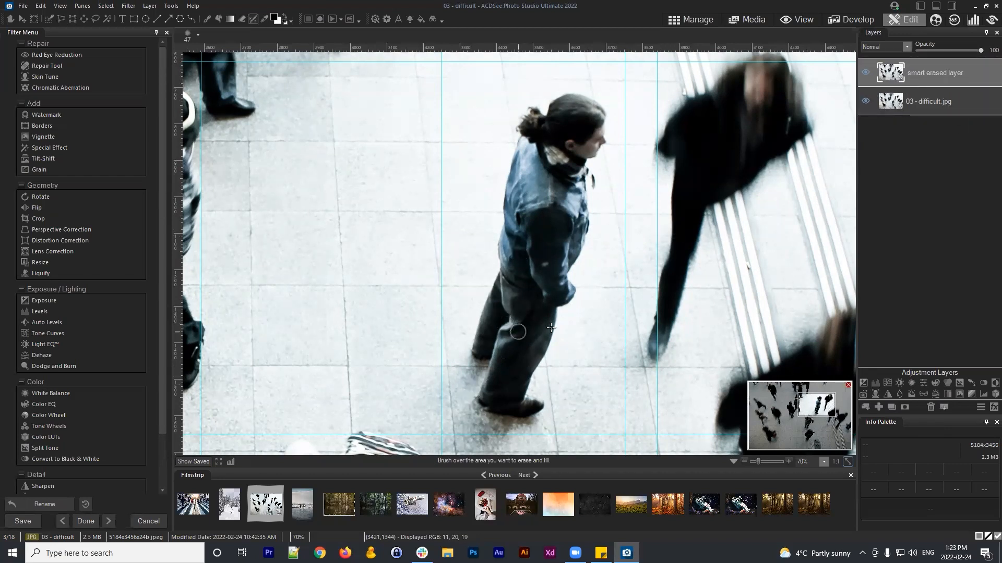
Step: Brush Smart Erase at nib width 47 over the denim-jacket person, outlining the figure and filling its interior, to remove them from the floor
mouse_move(540, 405)
mouse_down()
mouse_move(483, 405)
mouse_move(496, 361)
mouse_move(475, 348)
mouse_move(503, 274)
mouse_move(519, 127)
mouse_move(531, 111)
mouse_move(541, 120)
mouse_move(567, 99)
mouse_move(596, 114)
mouse_up()
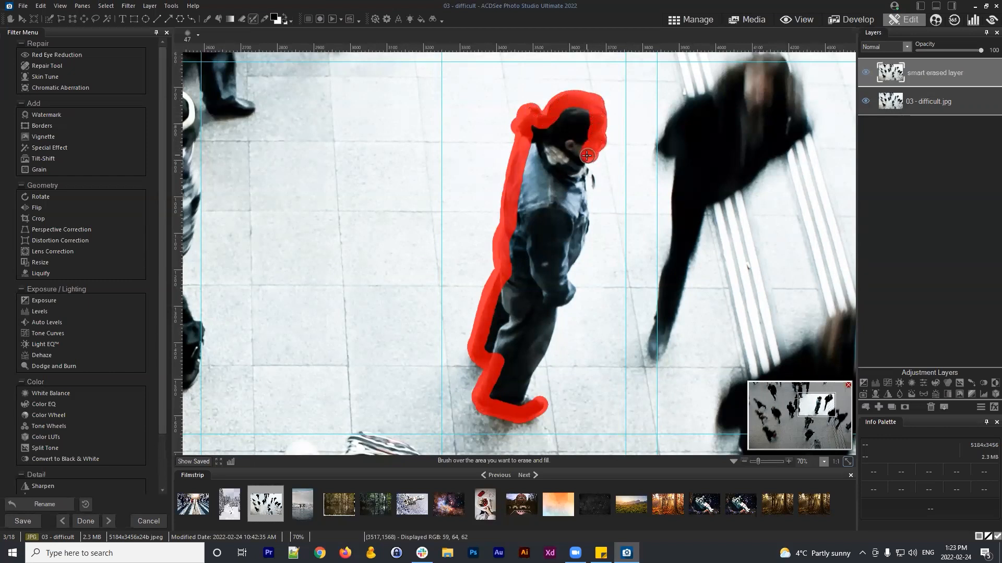
drag(585, 166, 583, 214)
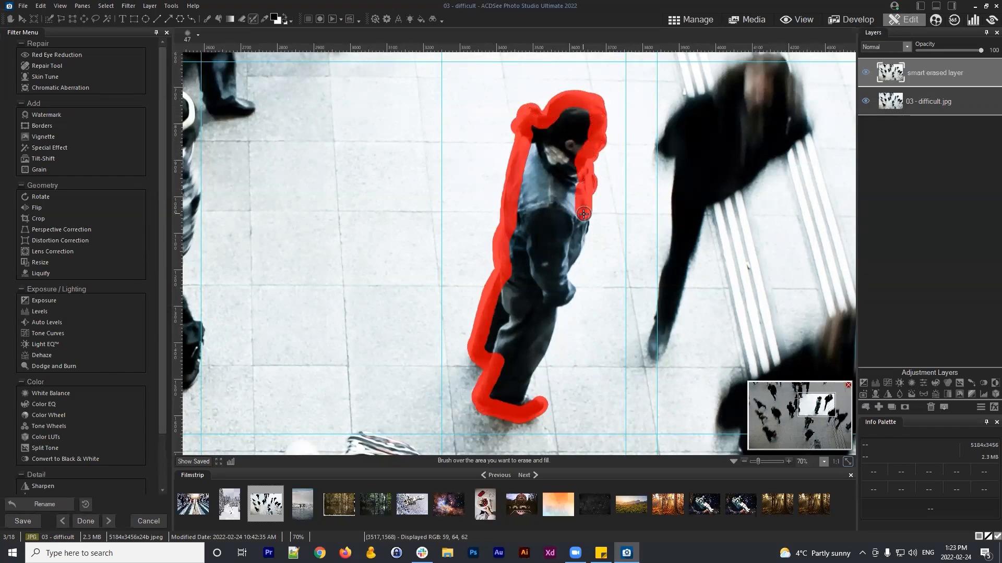
mouse_move(578, 248)
mouse_down()
mouse_move(562, 278)
mouse_move(569, 292)
mouse_move(550, 328)
mouse_up()
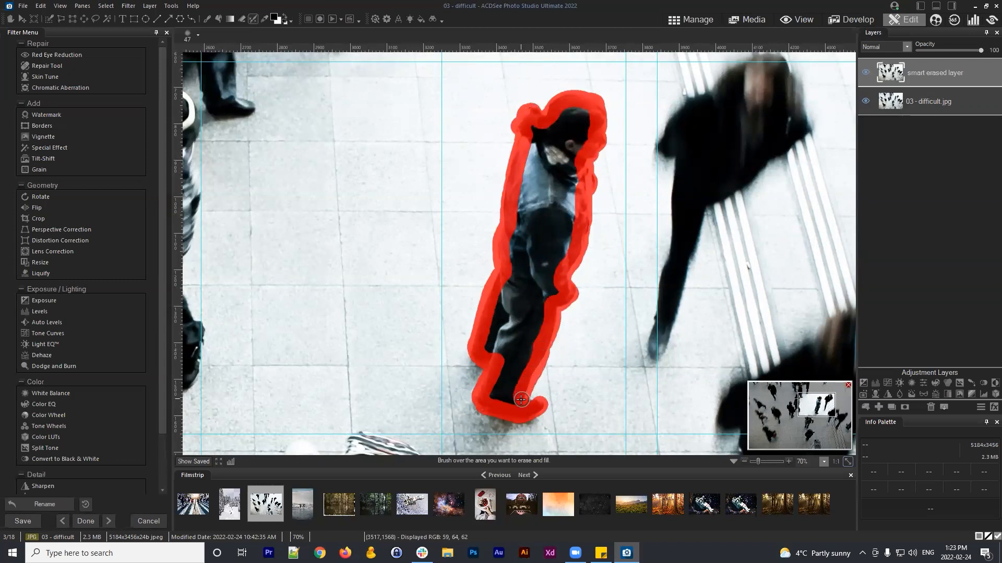
mouse_move(510, 400)
mouse_down()
mouse_move(507, 358)
mouse_move(485, 347)
mouse_move(507, 302)
mouse_move(493, 318)
mouse_move(510, 276)
mouse_move(534, 131)
mouse_move(553, 133)
mouse_move(580, 108)
mouse_move(592, 120)
mouse_move(576, 157)
mouse_move(581, 120)
mouse_move(550, 162)
mouse_move(538, 150)
mouse_move(565, 204)
mouse_move(571, 189)
mouse_move(573, 222)
mouse_move(566, 268)
mouse_move(563, 260)
mouse_move(547, 282)
mouse_move(555, 285)
mouse_move(528, 355)
mouse_move(503, 397)
mouse_move(520, 350)
mouse_move(501, 347)
mouse_move(523, 301)
mouse_move(500, 315)
mouse_move(514, 299)
mouse_move(507, 340)
mouse_move(544, 283)
mouse_move(517, 348)
mouse_move(545, 166)
mouse_move(528, 246)
mouse_move(526, 210)
mouse_move(535, 274)
mouse_move(557, 181)
mouse_move(549, 261)
mouse_move(563, 221)
mouse_up()
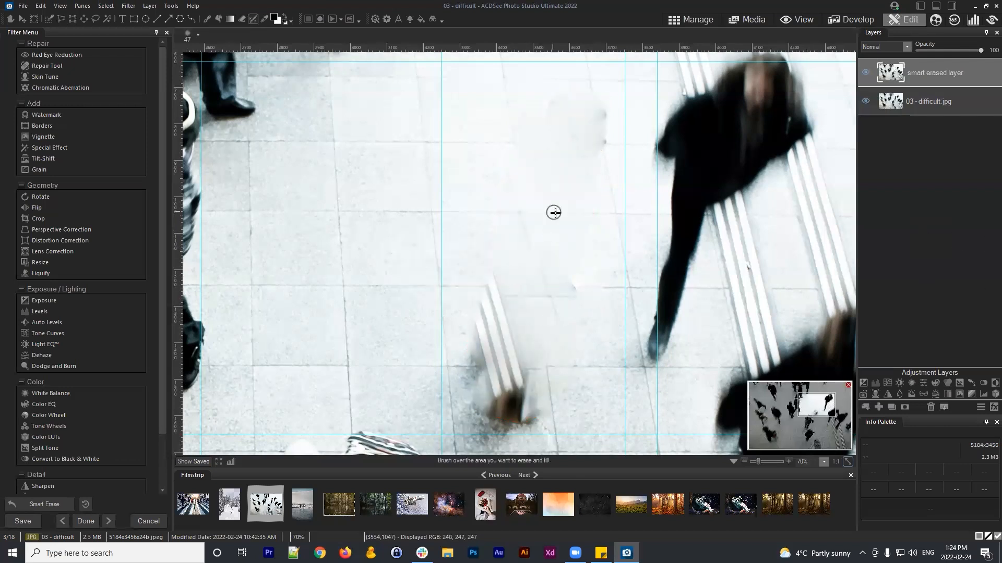
Step: Smart-erase the small dark smudge left on the floor where the denim-jacket person's face was
scroll(561, 209, down, 4)
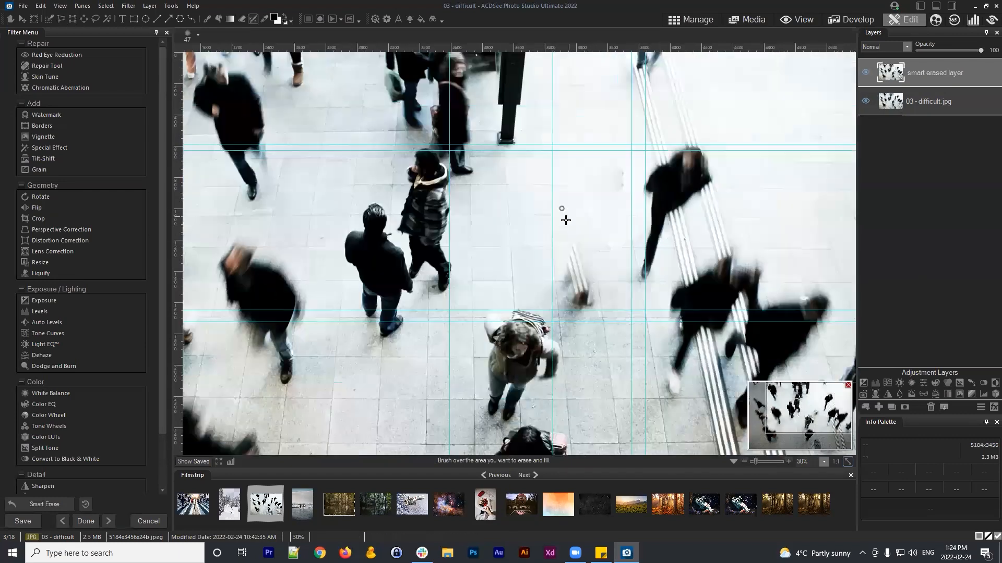
scroll(639, 254, up, 2)
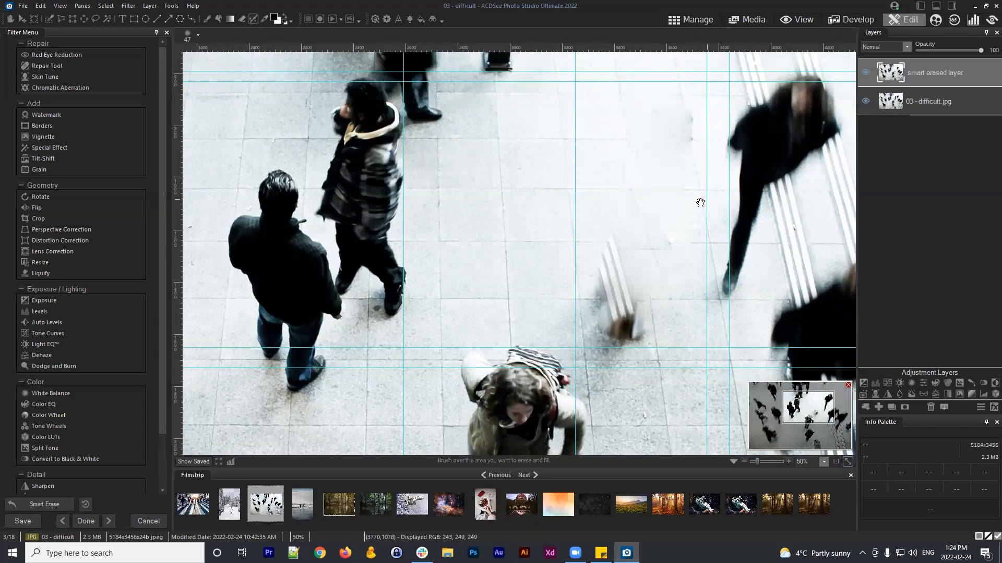
scroll(783, 219, up, 1)
mouse_move(793, 218)
mouse_down()
mouse_move(624, 242)
mouse_move(584, 235)
mouse_move(612, 235)
mouse_move(602, 293)
mouse_move(610, 299)
mouse_move(604, 281)
mouse_up()
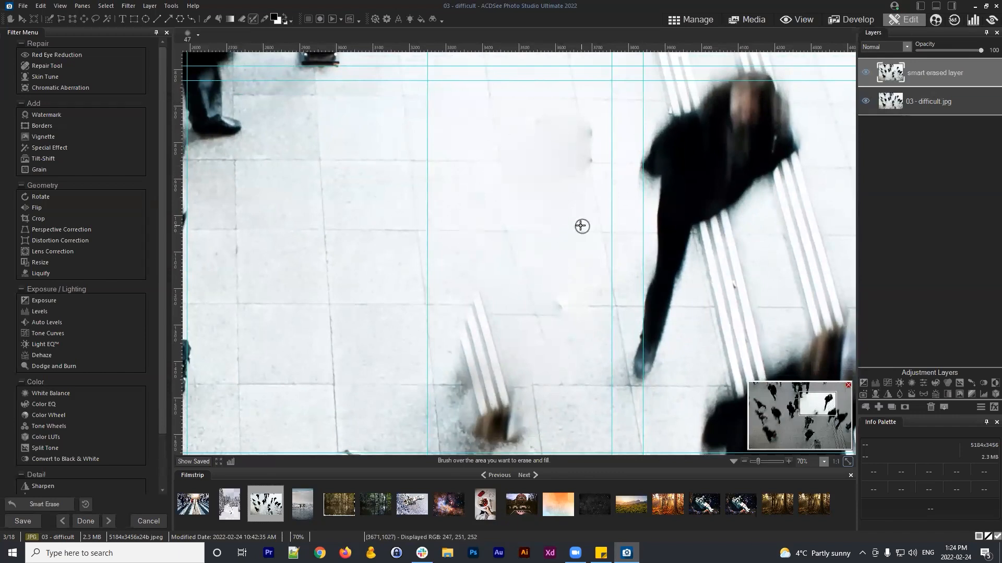
mouse_move(575, 286)
mouse_down()
mouse_move(577, 166)
mouse_move(595, 289)
mouse_move(577, 297)
mouse_move(577, 283)
mouse_up()
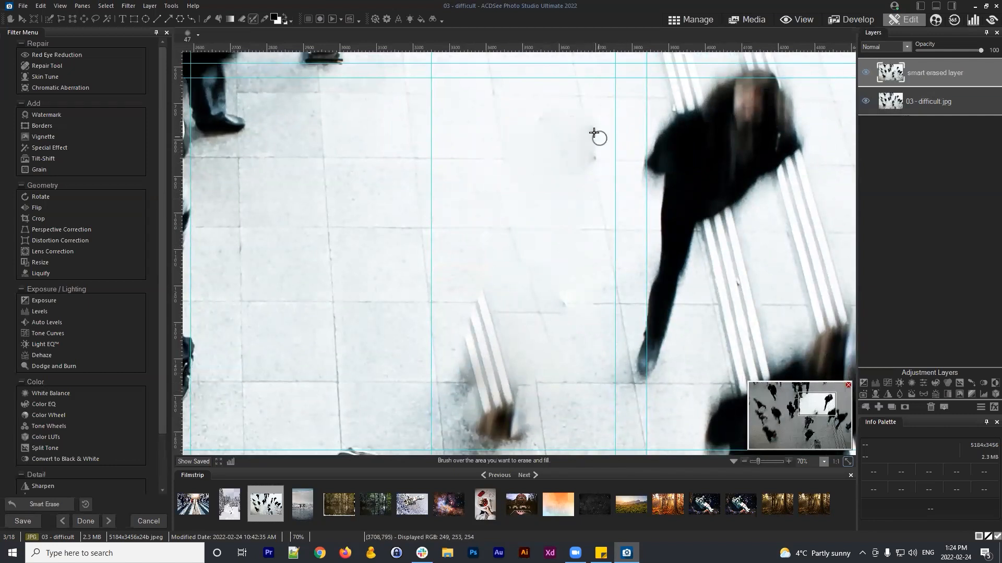
drag(593, 127, 598, 153)
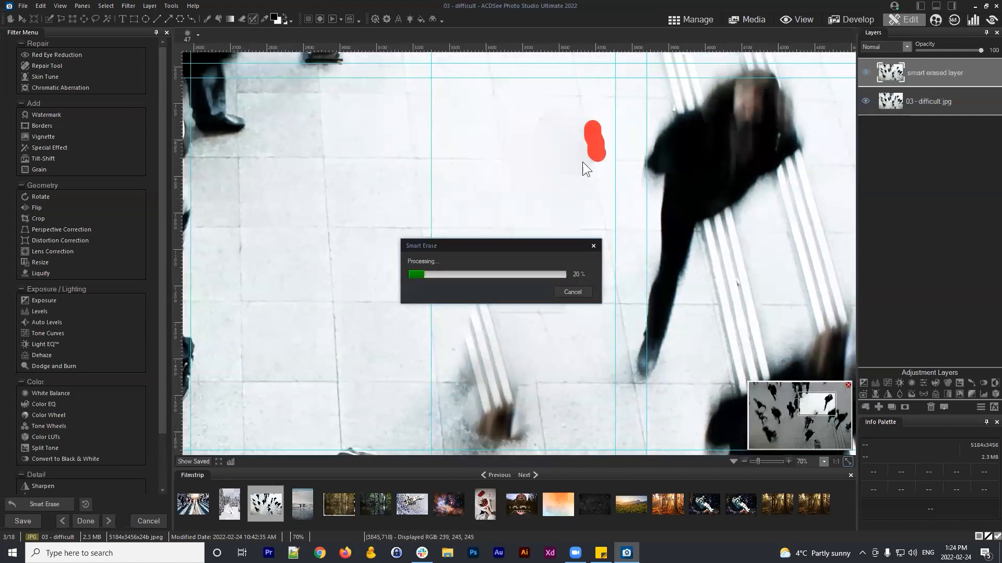
Step: Smart-erase the leftover white stripes and brown patch at the erased legs with nib width 146, and the small bright mark above them
drag(585, 248, 595, 184)
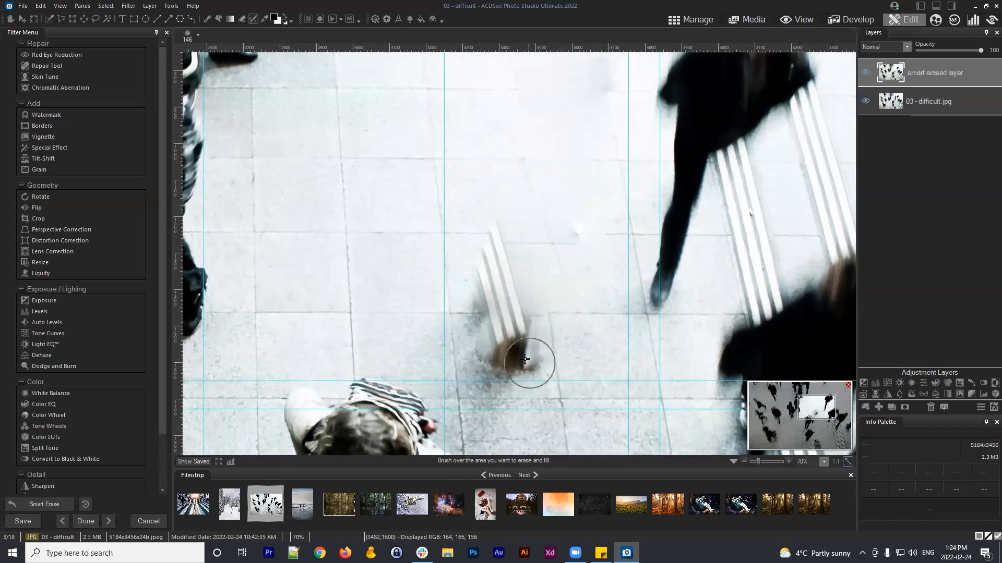
mouse_move(530, 351)
mouse_down()
mouse_move(509, 352)
mouse_move(488, 269)
mouse_move(514, 285)
mouse_move(526, 339)
mouse_up()
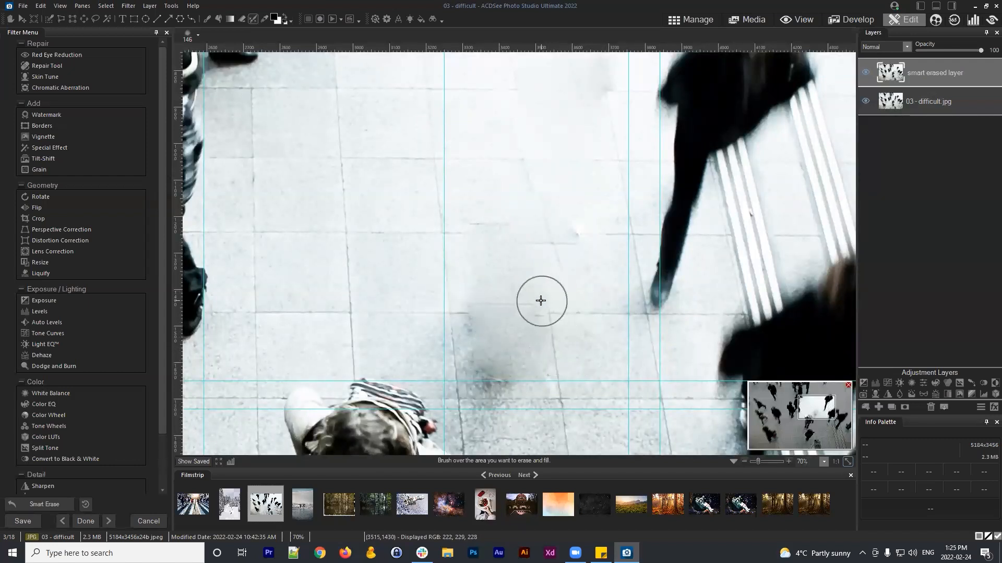
click(581, 230)
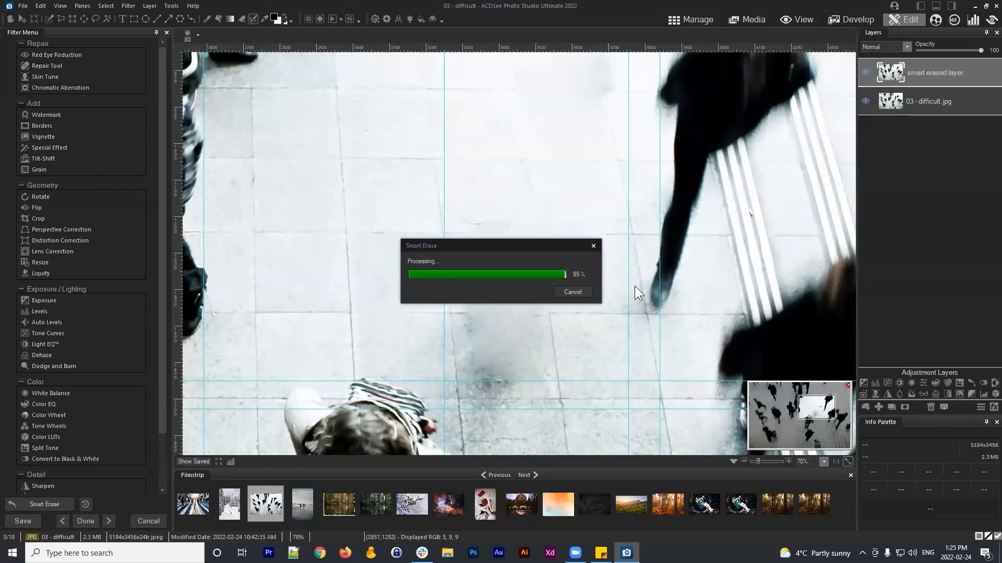
Step: Touch up the remaining uneven floor around the erased figure using Smart Erase at nib width 69, and check the area at wider range
drag(612, 250, 594, 340)
mouse_move(592, 276)
mouse_down()
mouse_move(588, 166)
mouse_move(610, 136)
mouse_move(611, 147)
mouse_up()
drag(519, 295, 478, 275)
drag(590, 253, 556, 327)
scroll(545, 262, down, 2)
scroll(542, 254, down, 1)
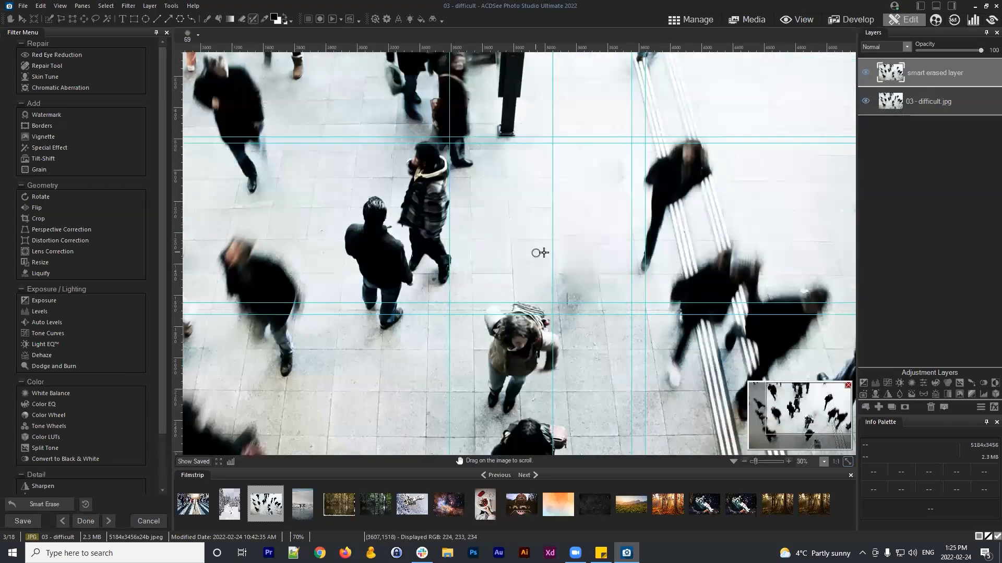
scroll(544, 253, up, 1)
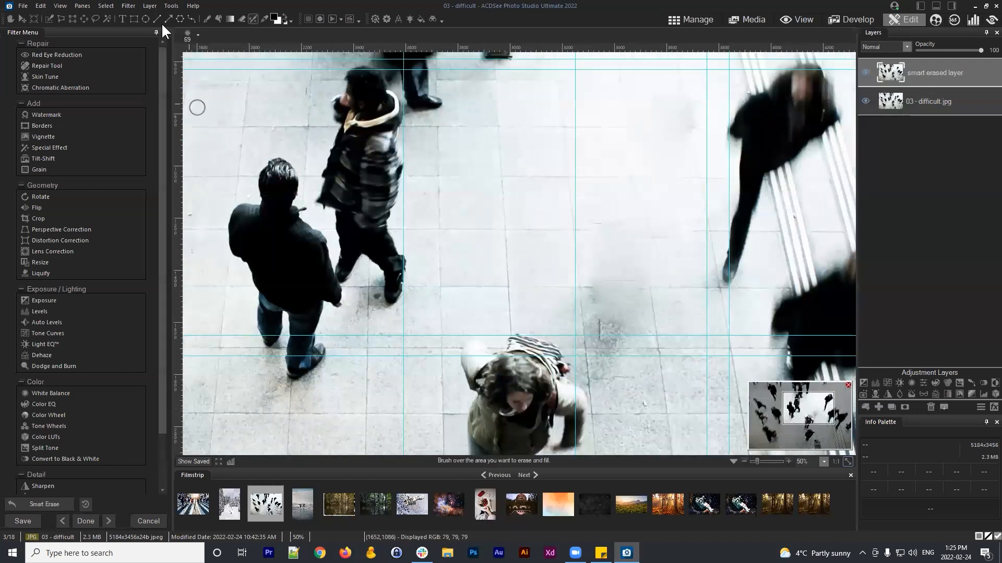
Step: Hide the guidelines over the photo while keeping the rulers and guideline snapping on
click(106, 6)
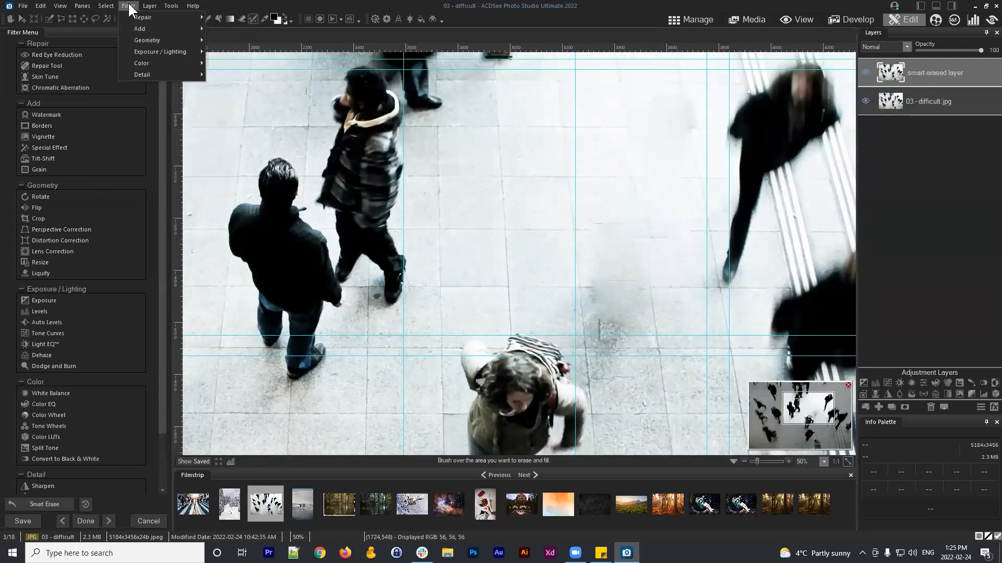
click(129, 4)
click(148, 8)
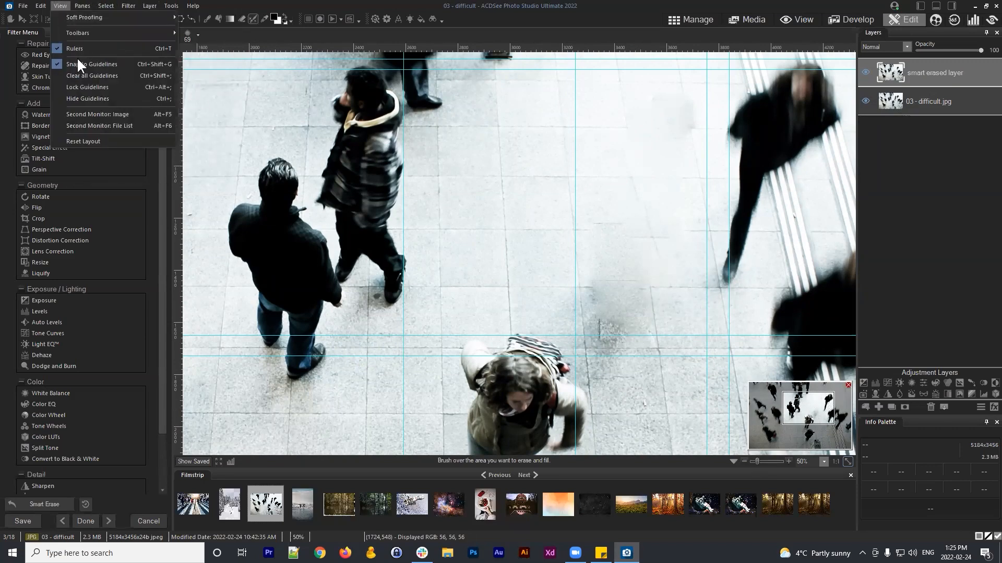
click(70, 48)
click(60, 6)
click(73, 49)
click(60, 6)
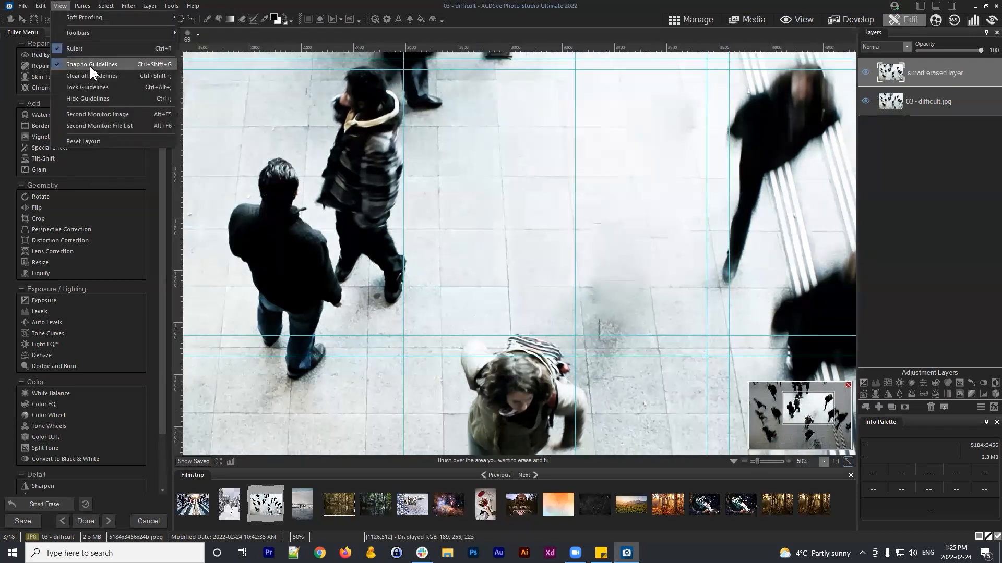
click(83, 99)
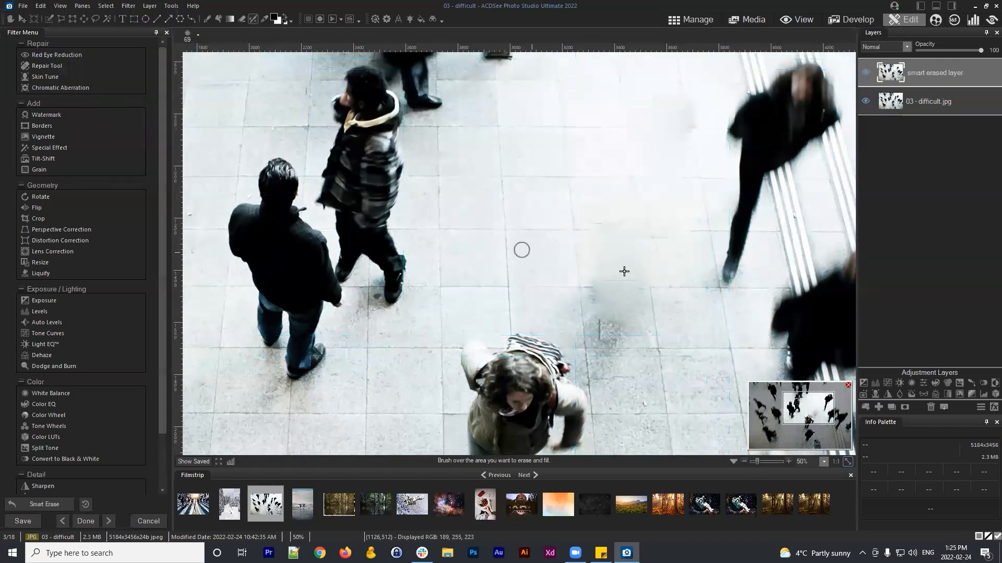
Step: Duplicate the smart erased layer and rename the copy "Blended clone"
drag(685, 197, 604, 252)
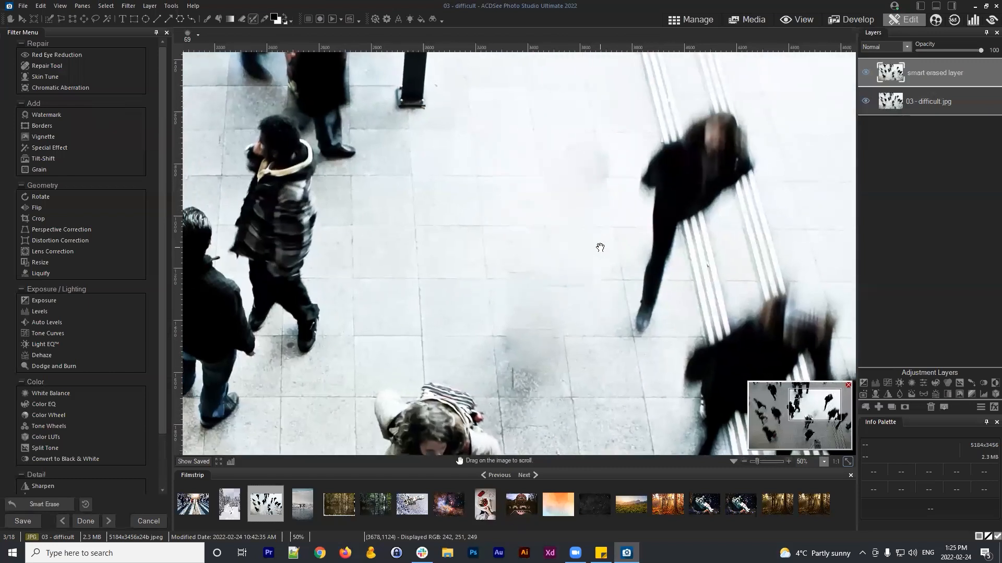
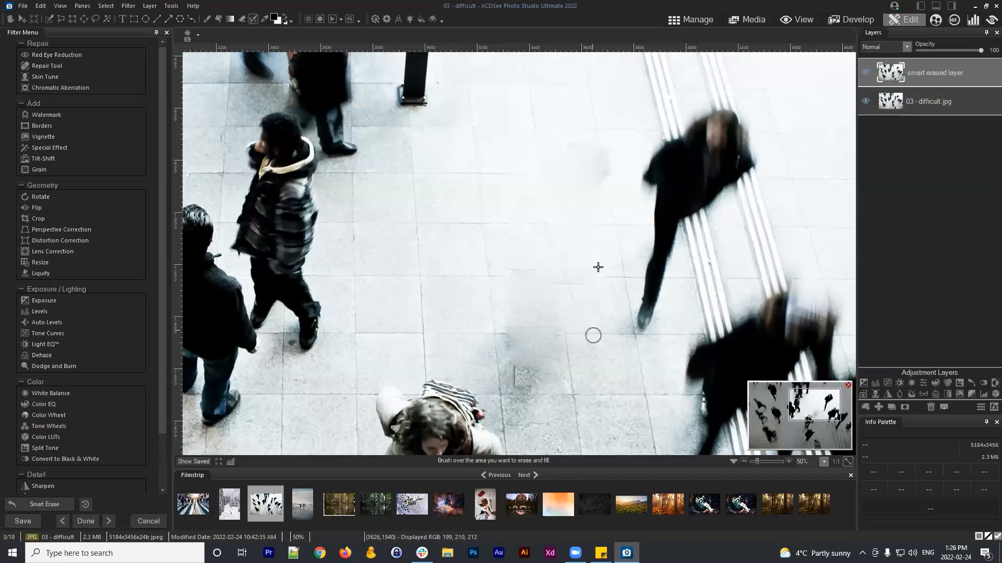
scroll(601, 250, up, 4)
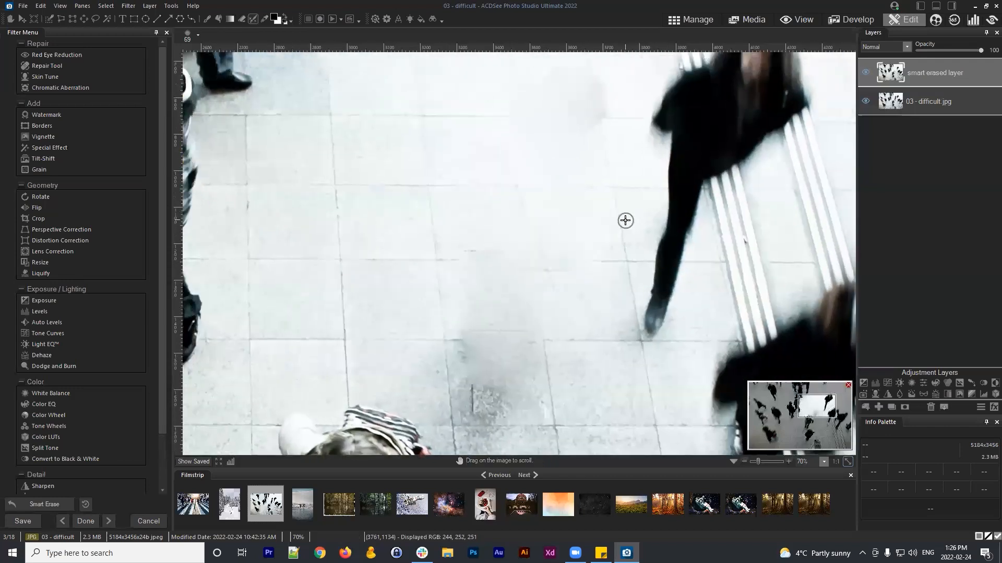
scroll(626, 221, down, 4)
scroll(612, 217, up, 2)
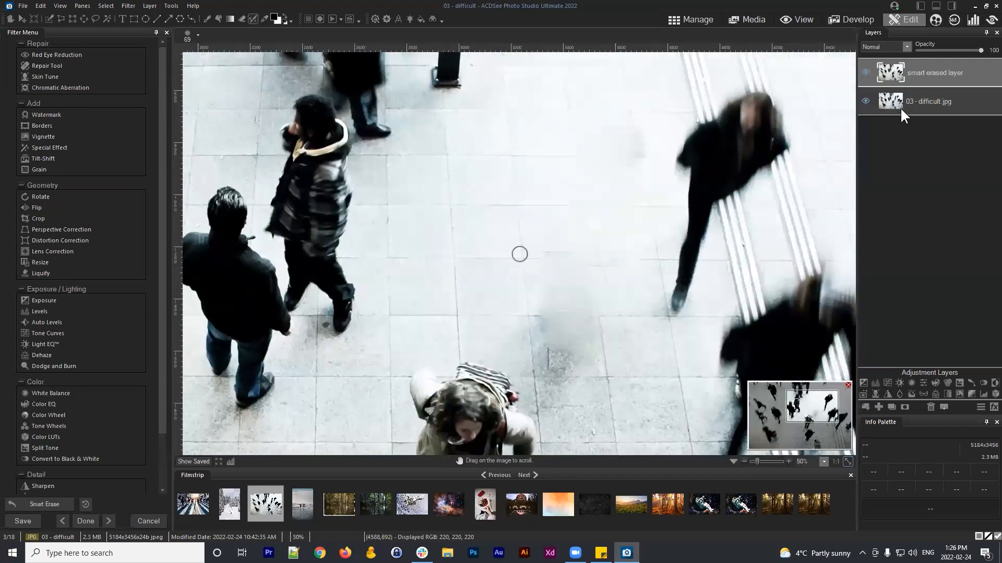
right_click(925, 77)
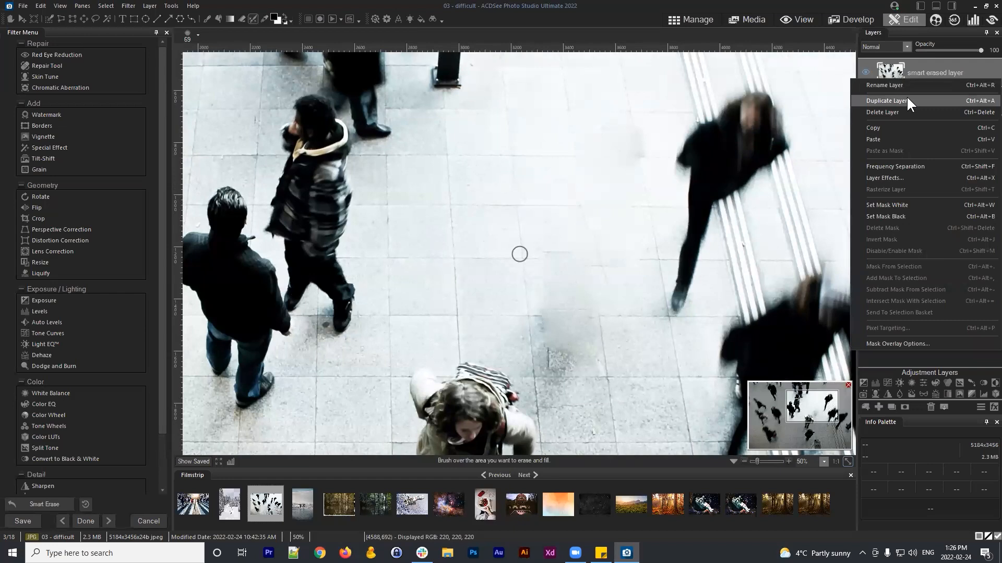
click(908, 101)
right_click(936, 73)
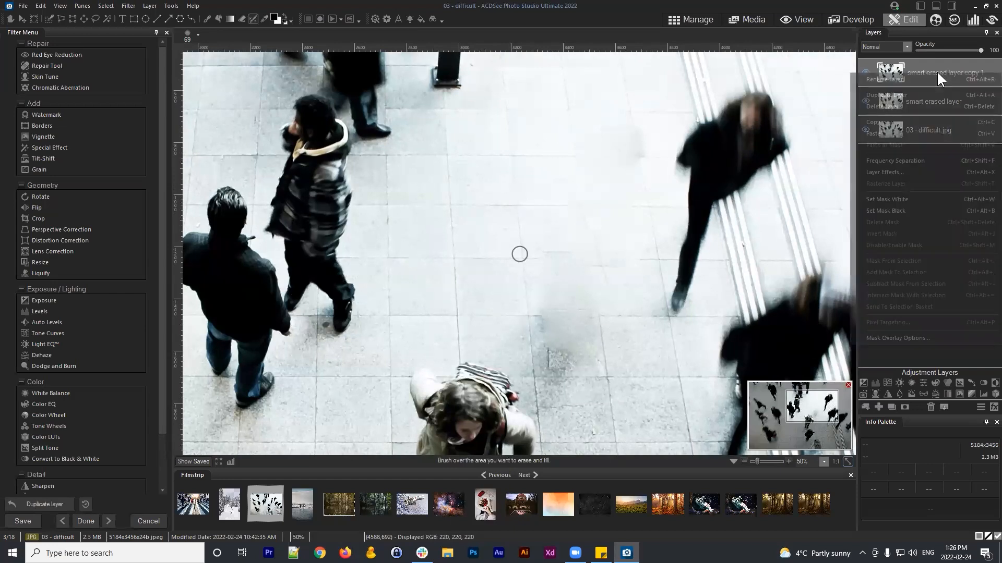
click(897, 79)
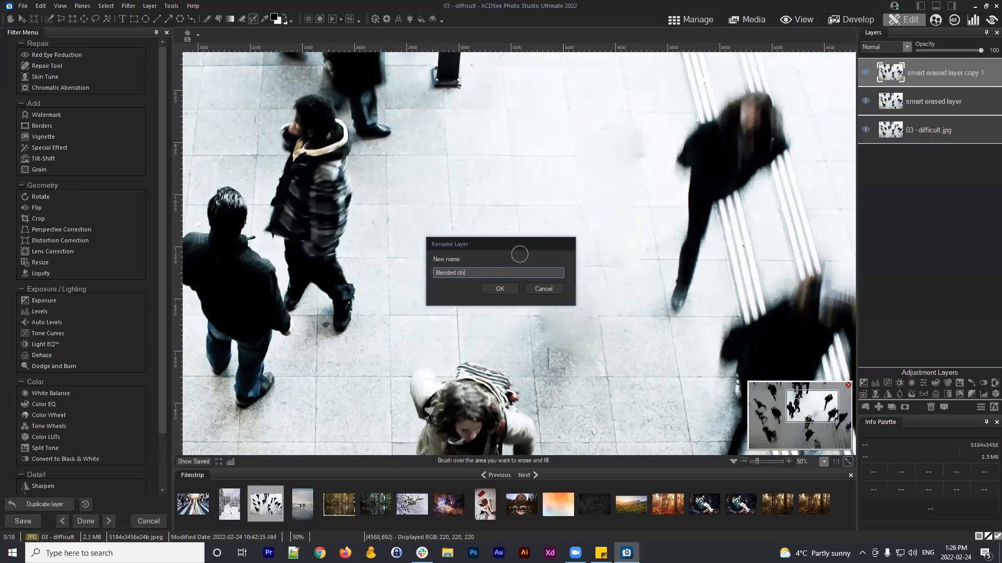
click(506, 286)
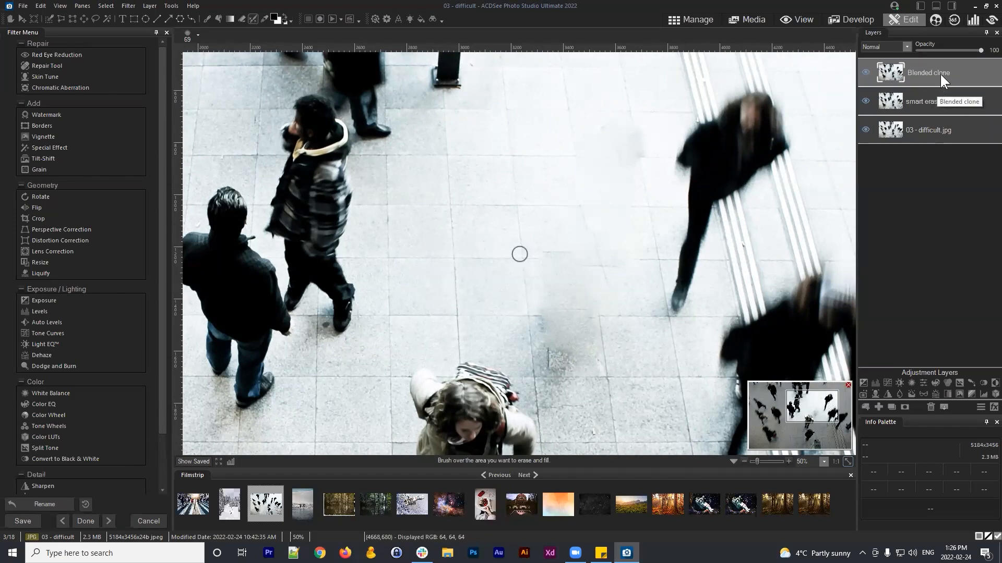
Step: Open the Repair Tool on the Blended clone layer and compare the Smart Erase, Heal and Blended Clone modes
click(44, 66)
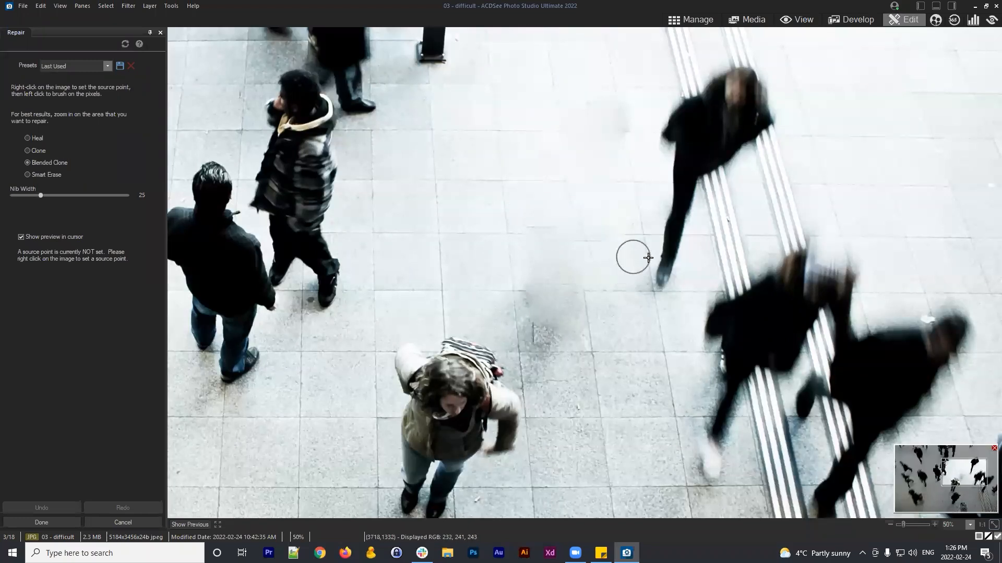
scroll(642, 257, up, 2)
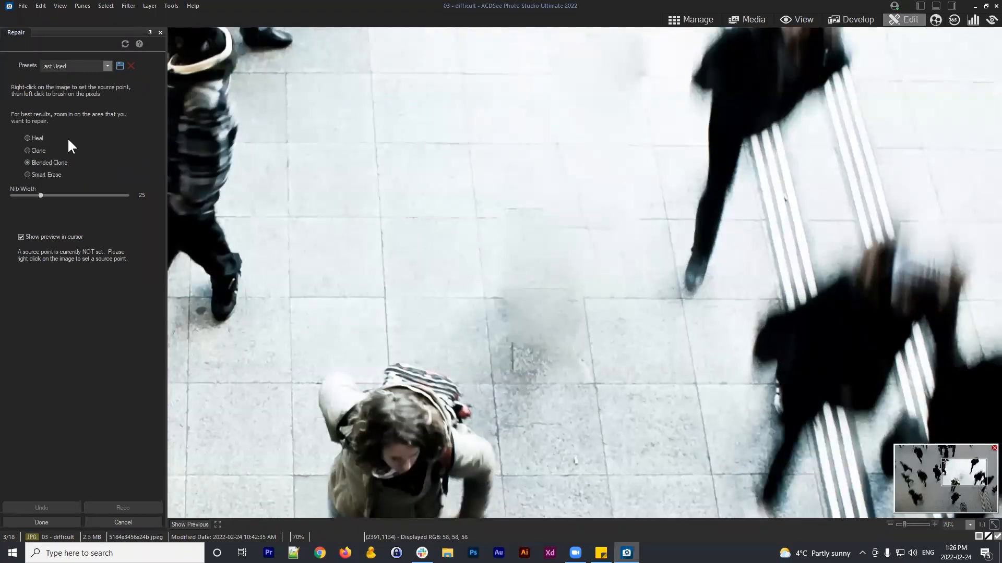
click(38, 176)
scroll(483, 214, up, 2)
scroll(484, 215, down, 1)
scroll(739, 259, down, 1)
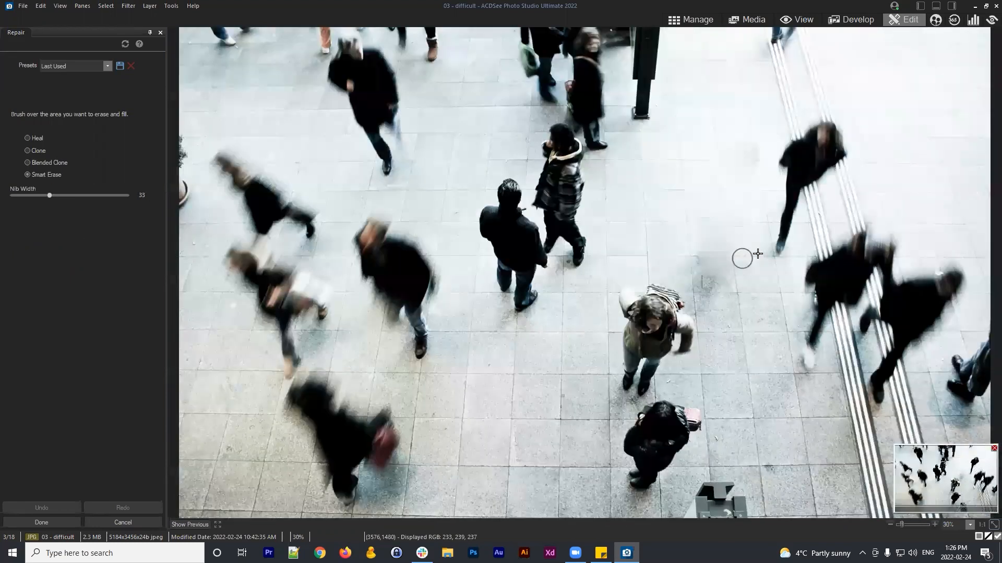
scroll(789, 248, up, 1)
mouse_move(863, 209)
mouse_down()
mouse_move(622, 316)
mouse_move(642, 305)
mouse_move(634, 303)
mouse_up()
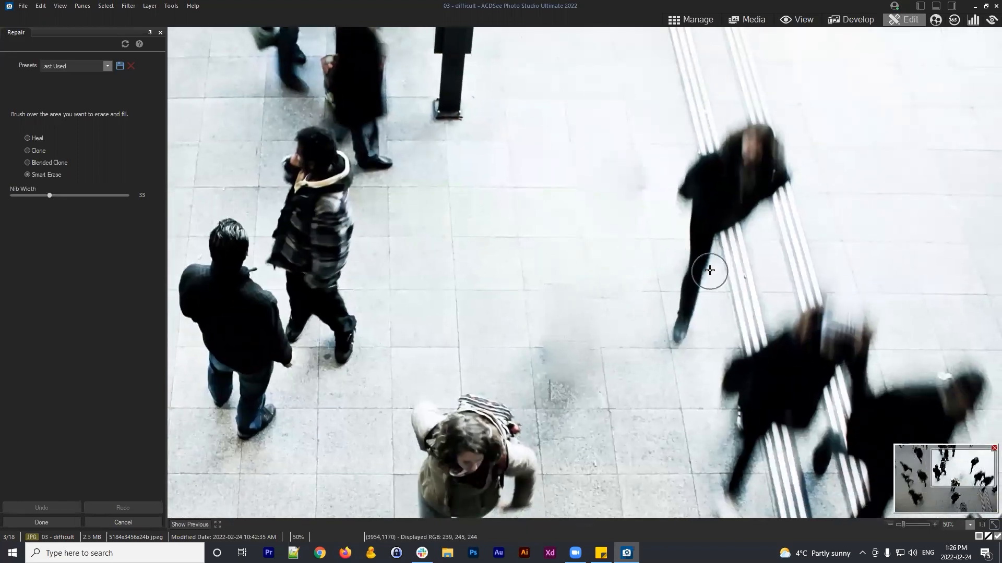
click(37, 160)
click(37, 140)
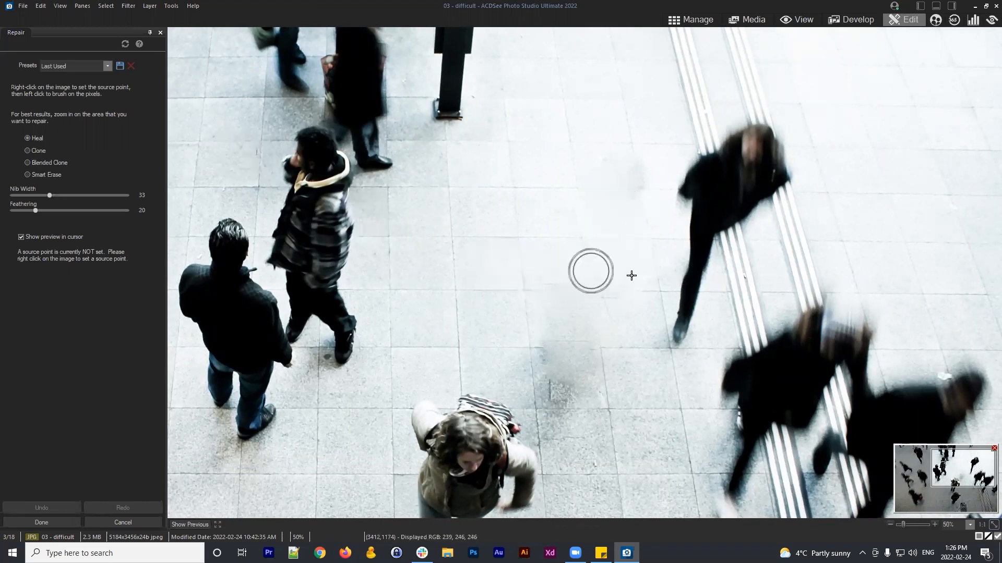
click(47, 163)
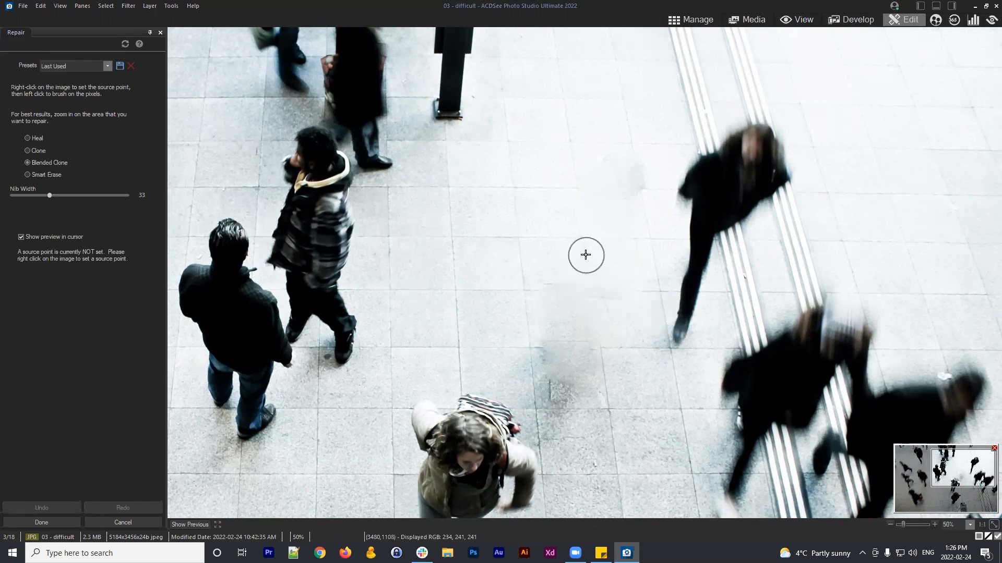
Step: In Clone mode with nib width 52, copy the plaid-jacket torso onto the empty floor at feathering 20 and again at feathering 0
click(38, 151)
right_click(341, 224)
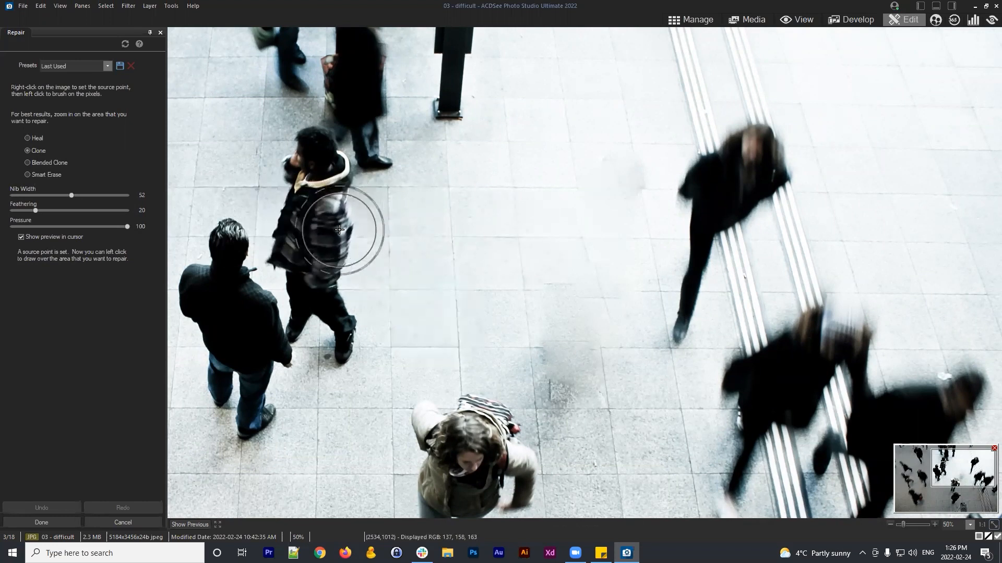
click(464, 209)
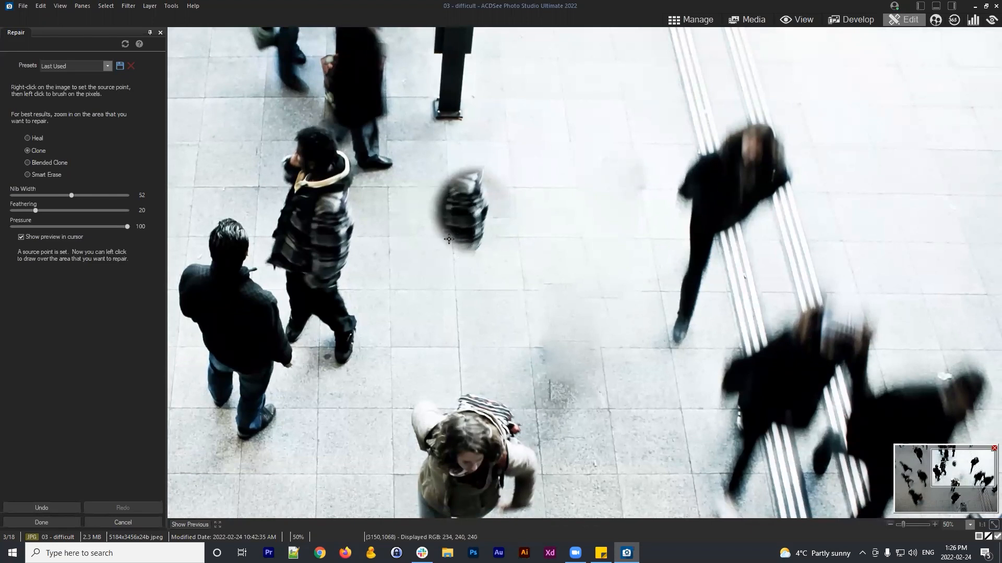
drag(36, 210, 12, 211)
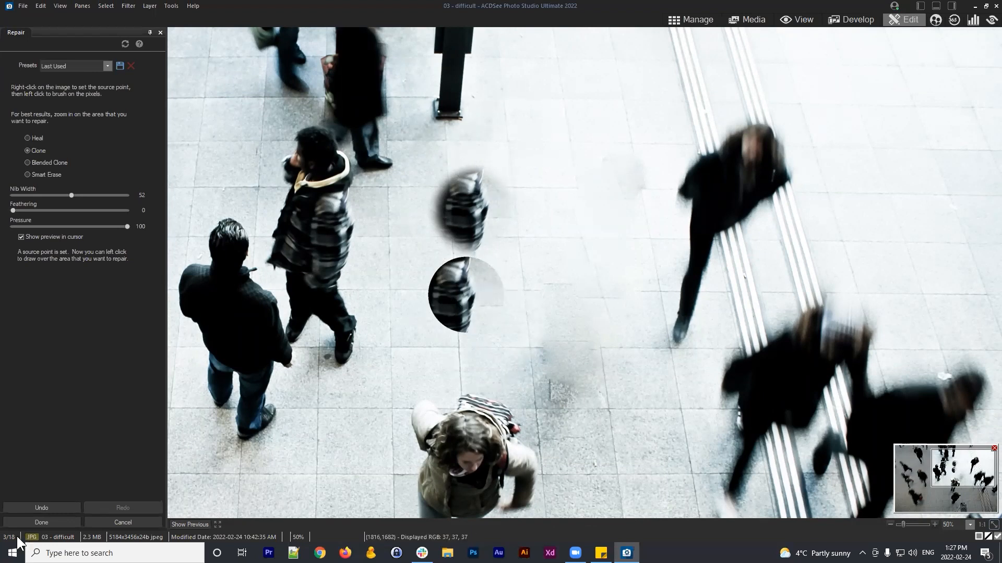
Step: Undo both cloned copies of the plaid-jacket torso on the empty floor
click(45, 504)
click(46, 503)
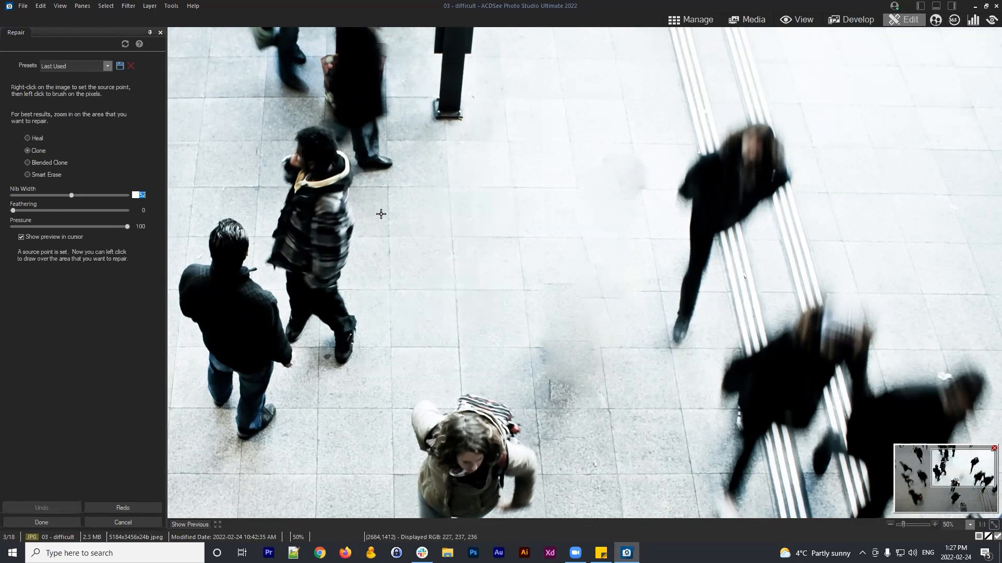
Step: Try Heal mode at nib width 56 and feathering 0, painting the plaid-jacket torso onto the empty floor, and undo it
click(41, 139)
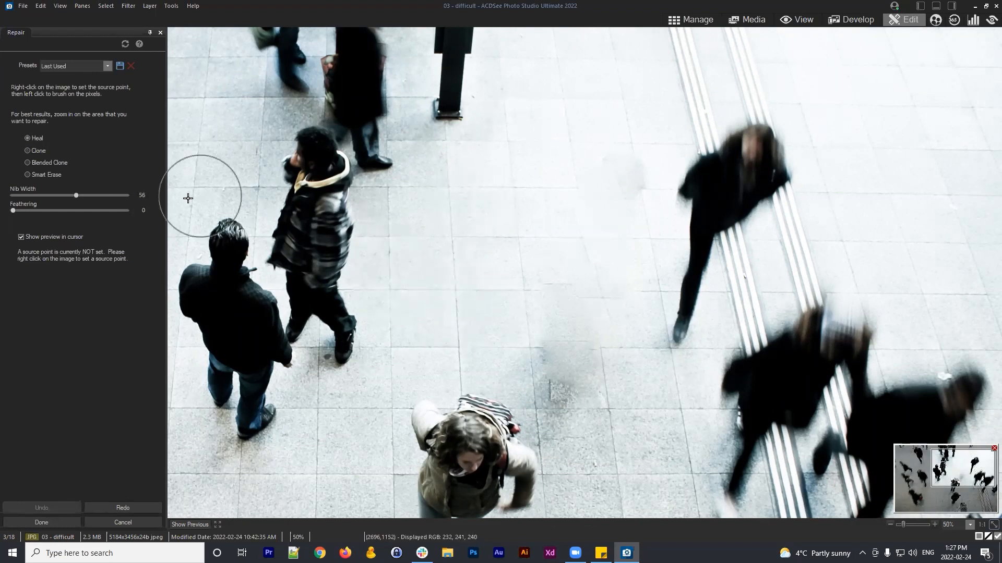
right_click(342, 237)
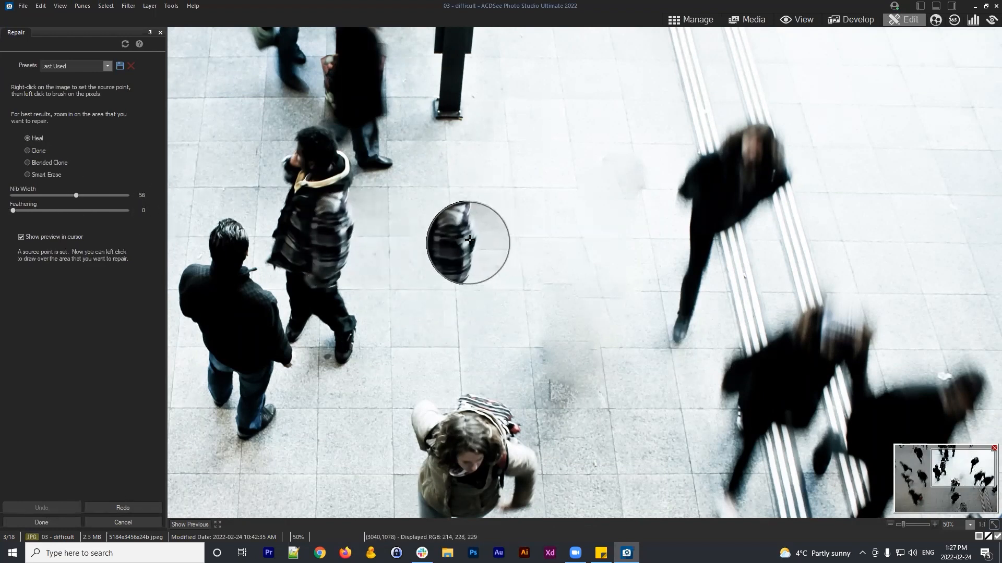
click(539, 353)
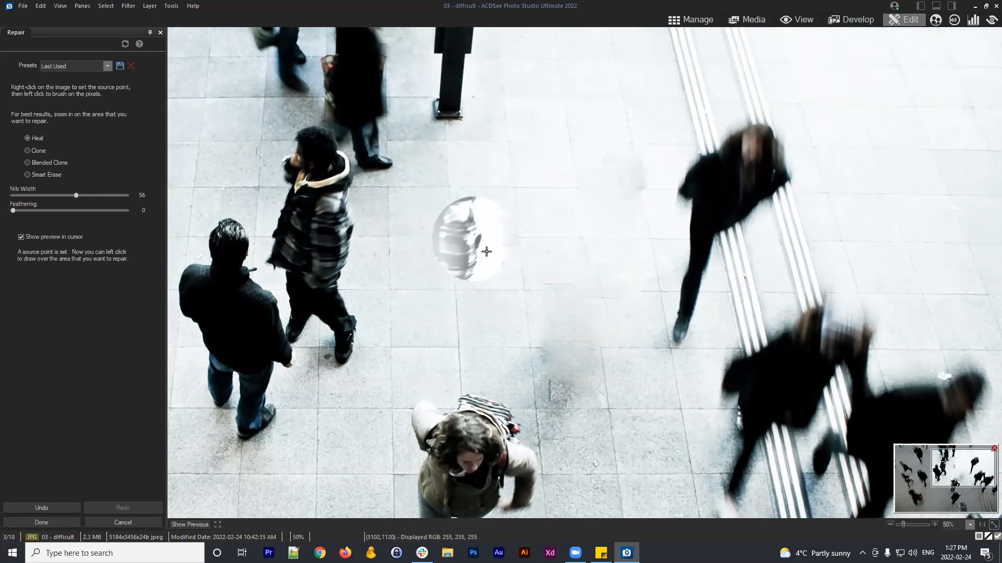
key(ctrl+z)
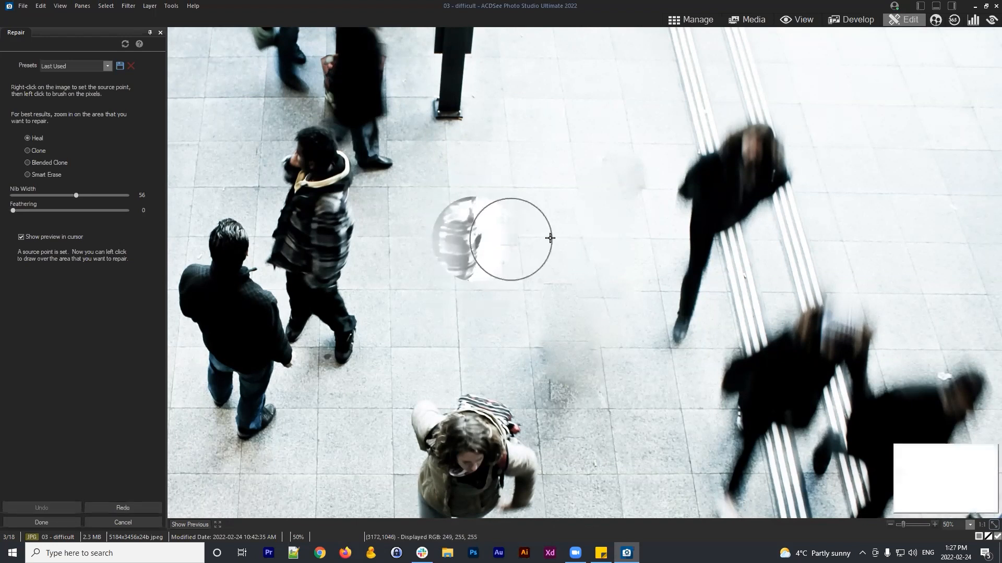
Step: Try Blended Clone mode at nib width 56, painting the plaid-jacket torso onto the empty floor, and undo it
click(39, 162)
drag(470, 228, 474, 228)
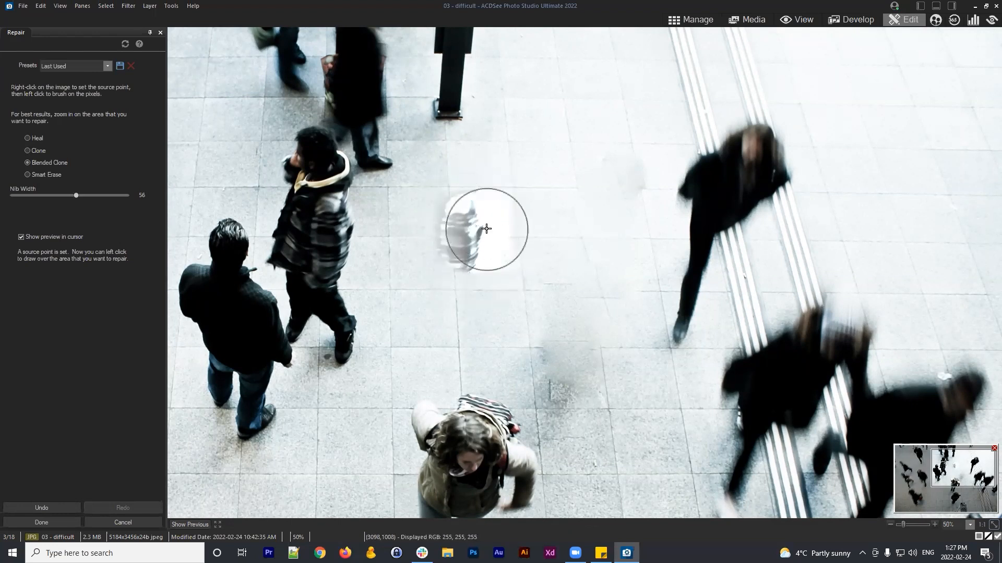
key(ctrl+z)
Step: In Blended Clone mode with nib width 37, extend the horizontal tile seam across the smudge beside the striped-bag woman and cover the rough patch below it
scroll(592, 289, up, 2)
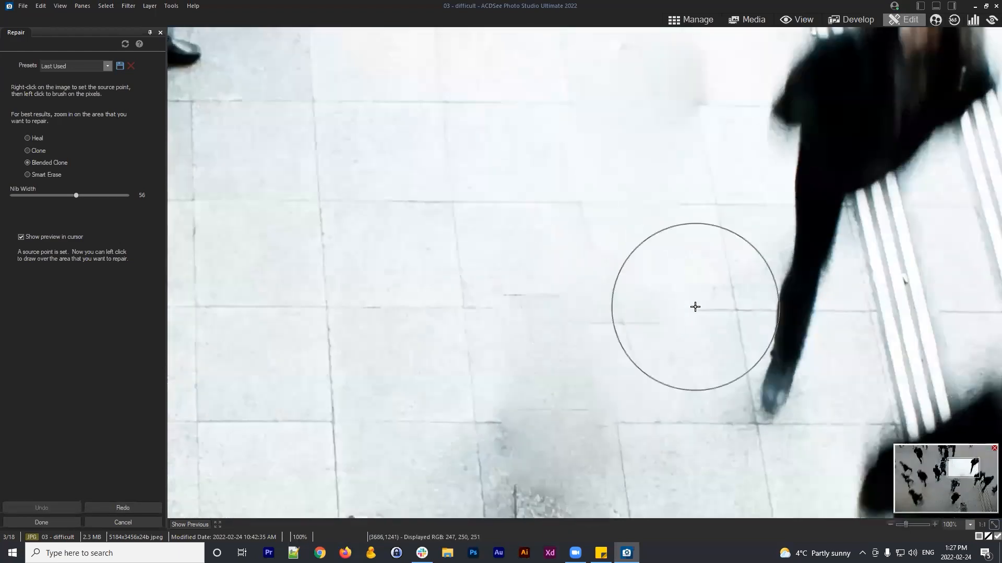
scroll(695, 306, down, 1)
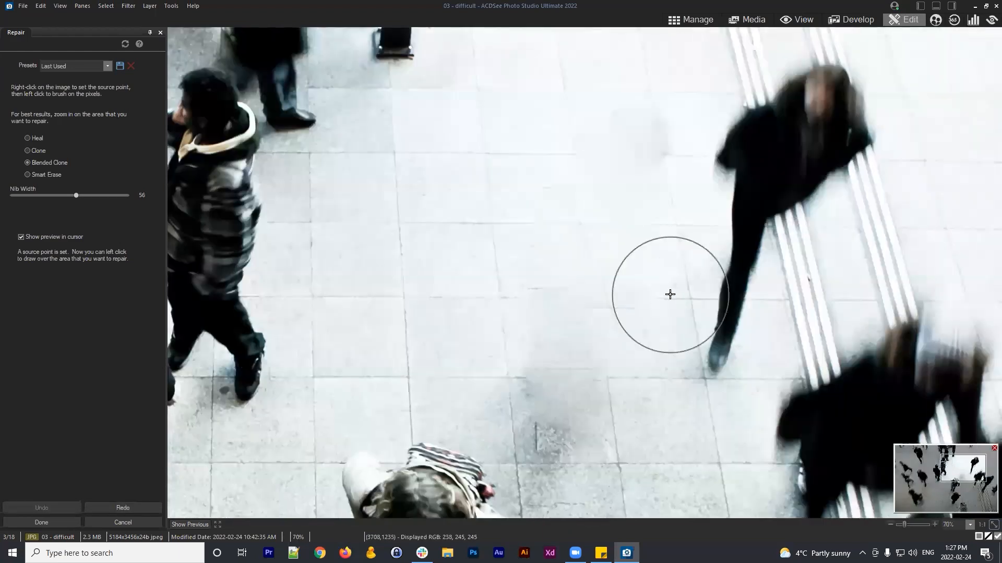
click(36, 162)
scroll(628, 321, up, 1)
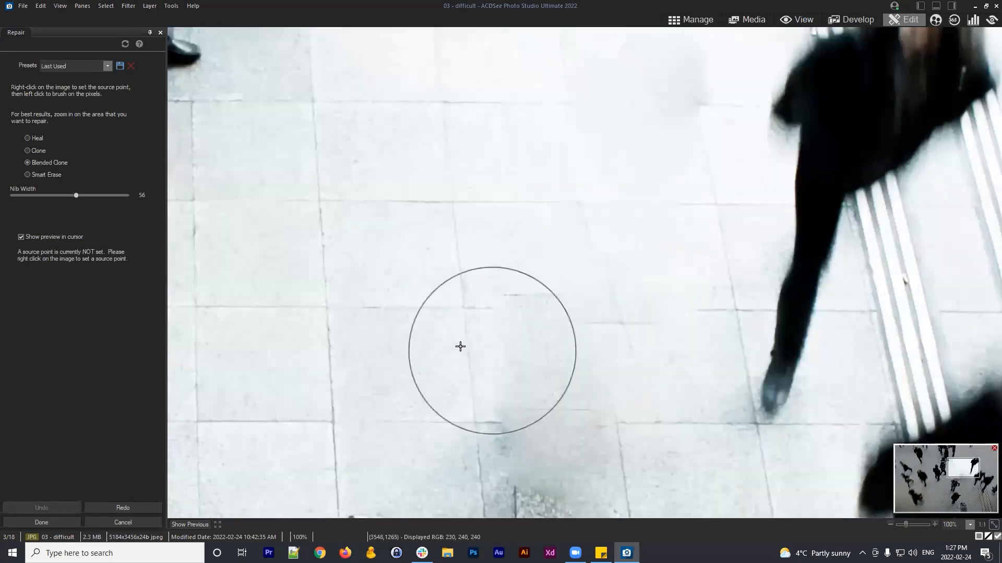
scroll(412, 298, down, 5)
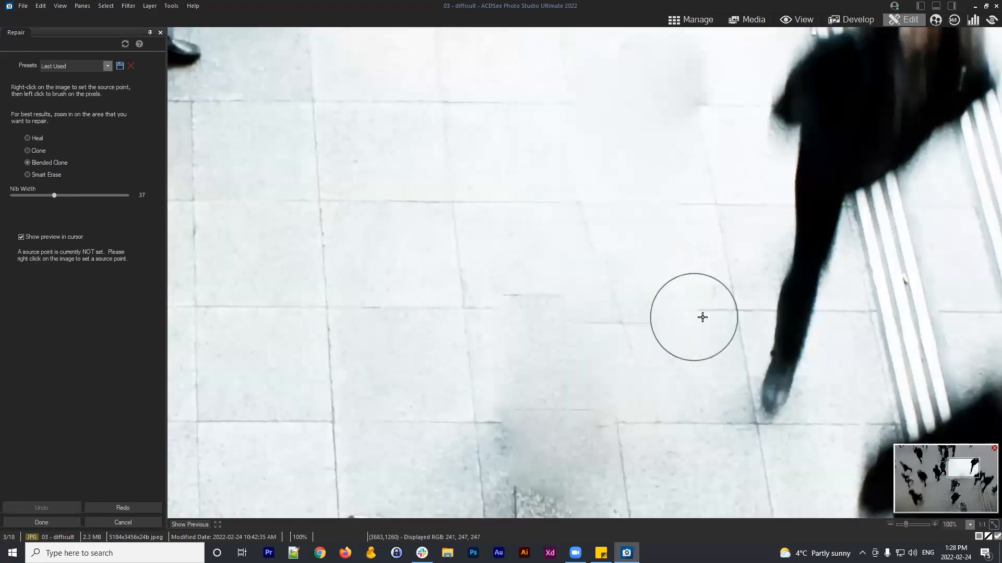
mouse_move(732, 295)
mouse_down()
mouse_move(707, 179)
mouse_move(714, 166)
mouse_move(730, 177)
mouse_up()
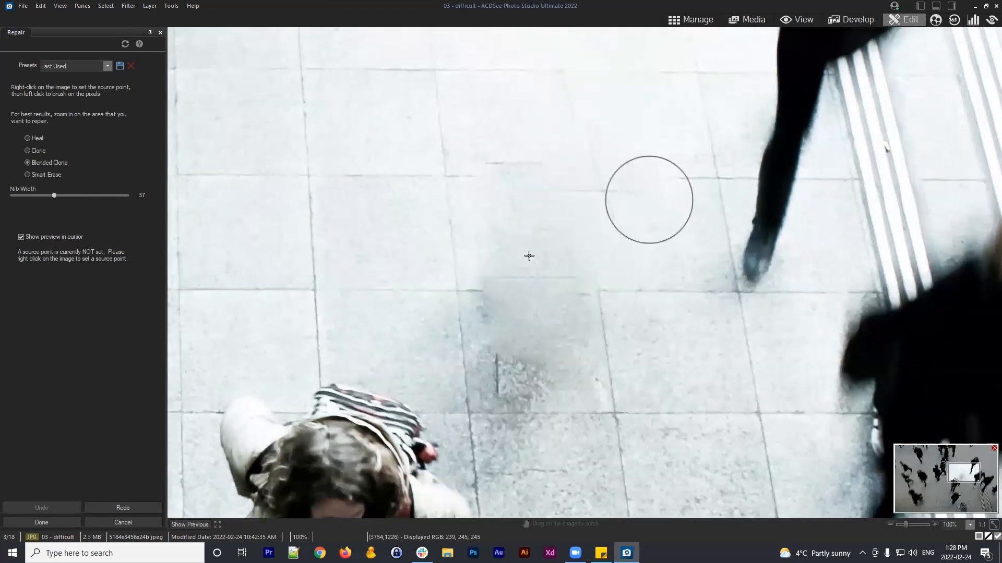
right_click(361, 285)
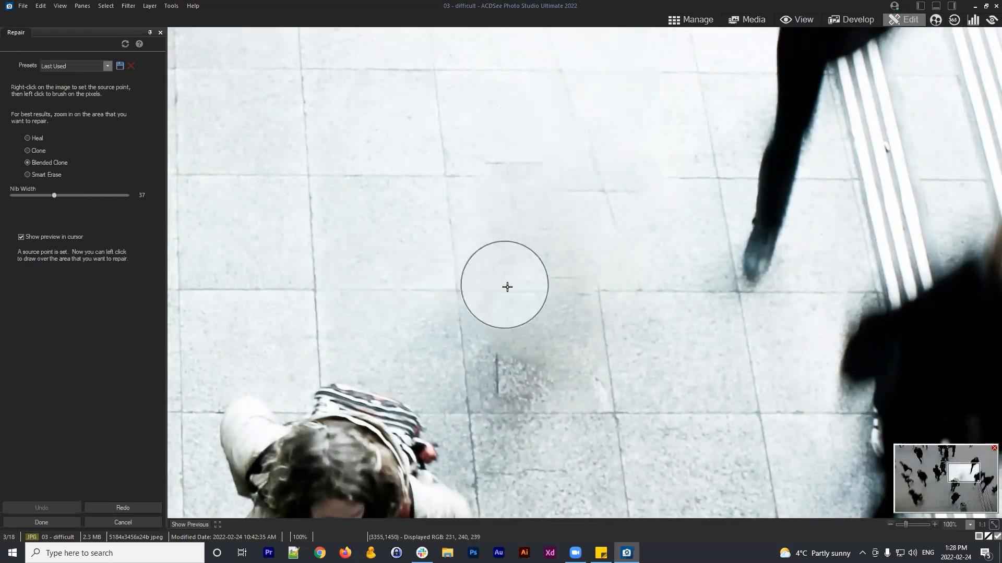
drag(498, 283, 552, 286)
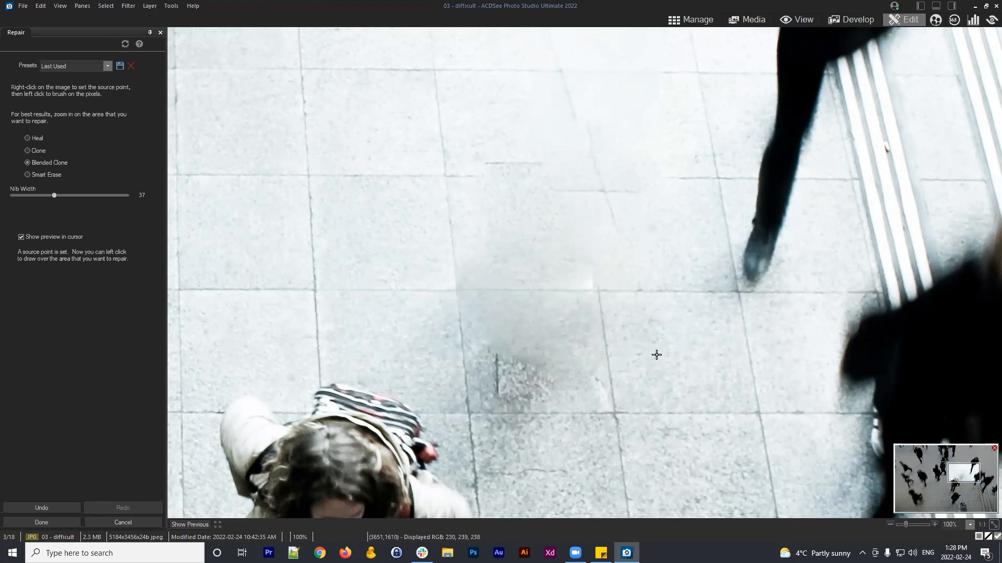
drag(559, 373, 513, 365)
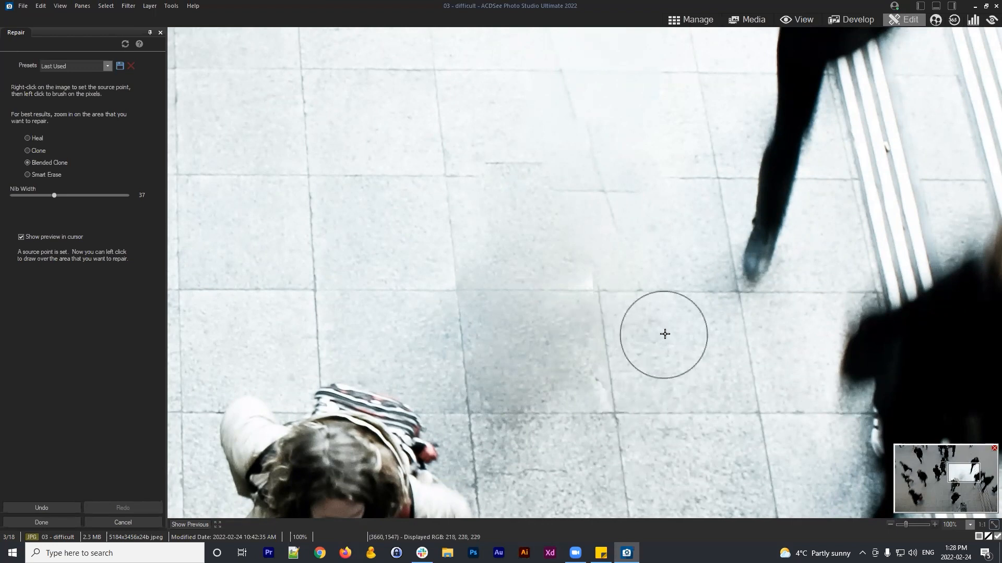
Step: Blend-clone clean tile seams over the broken horizontal and vertical lines just above the smudge
mouse_move(586, 275)
mouse_down()
mouse_move(579, 373)
mouse_move(605, 404)
mouse_up()
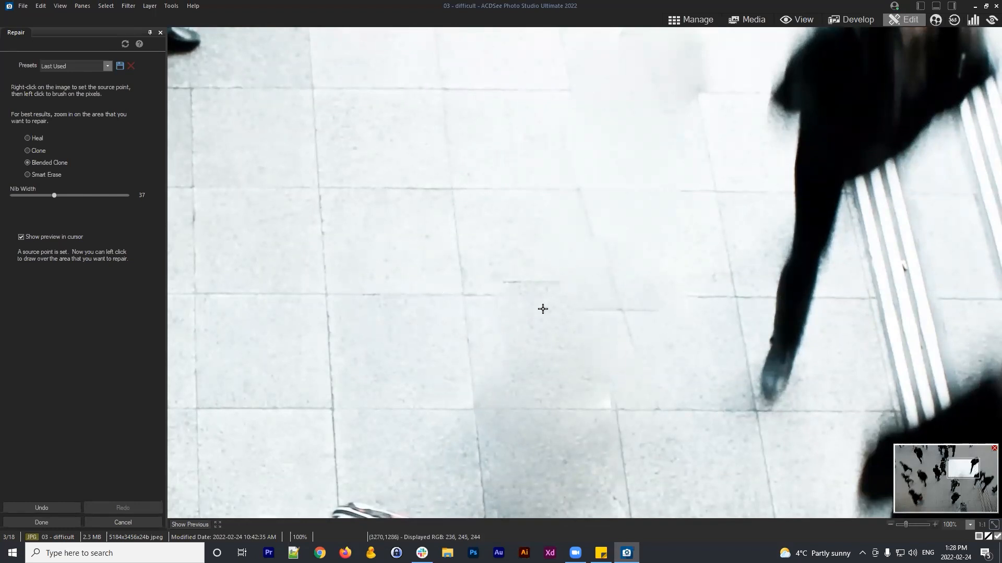
drag(436, 275, 545, 304)
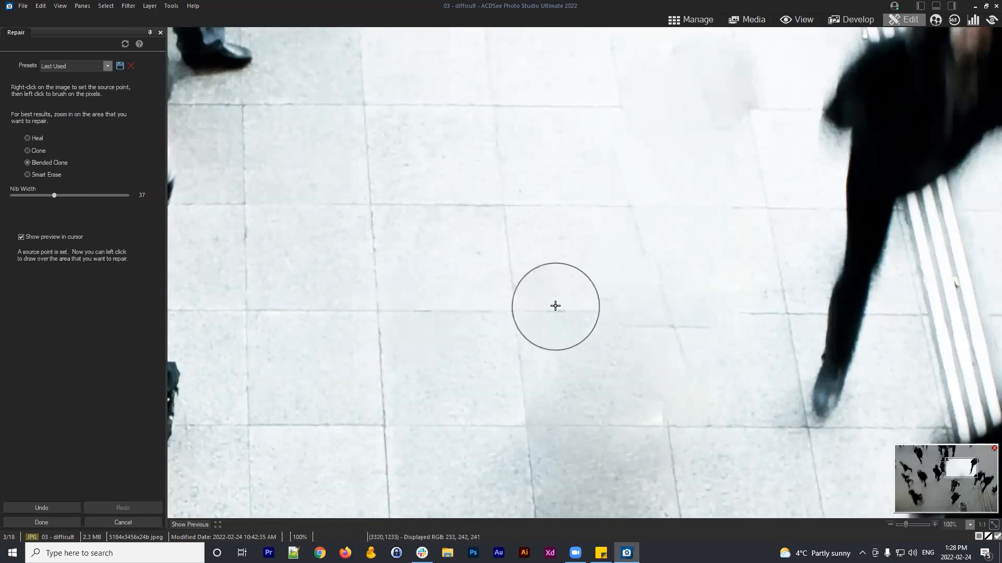
drag(560, 306, 611, 310)
drag(744, 376, 649, 331)
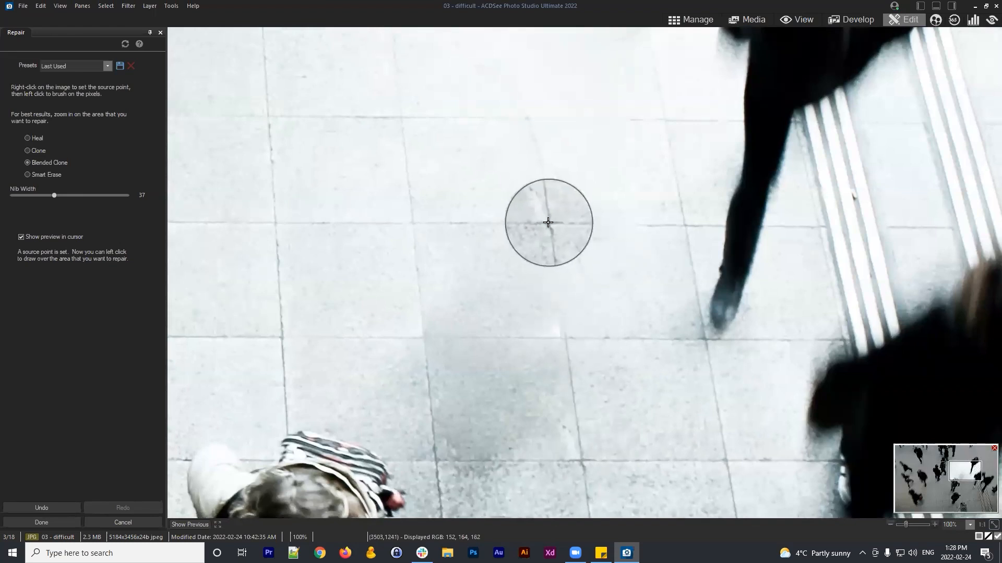
click(548, 223)
mouse_move(629, 274)
mouse_down()
mouse_move(639, 324)
mouse_move(609, 281)
mouse_up()
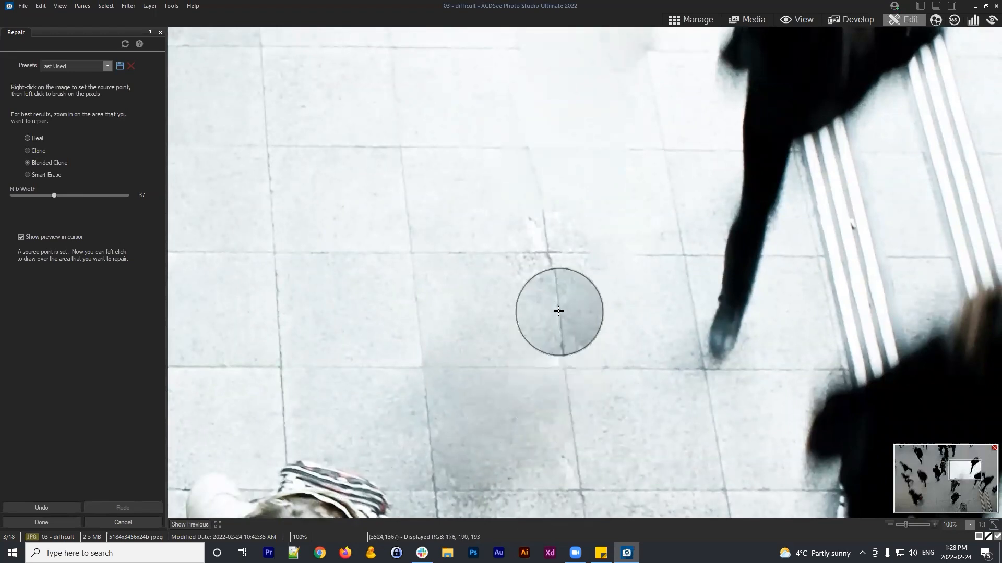
click(421, 321)
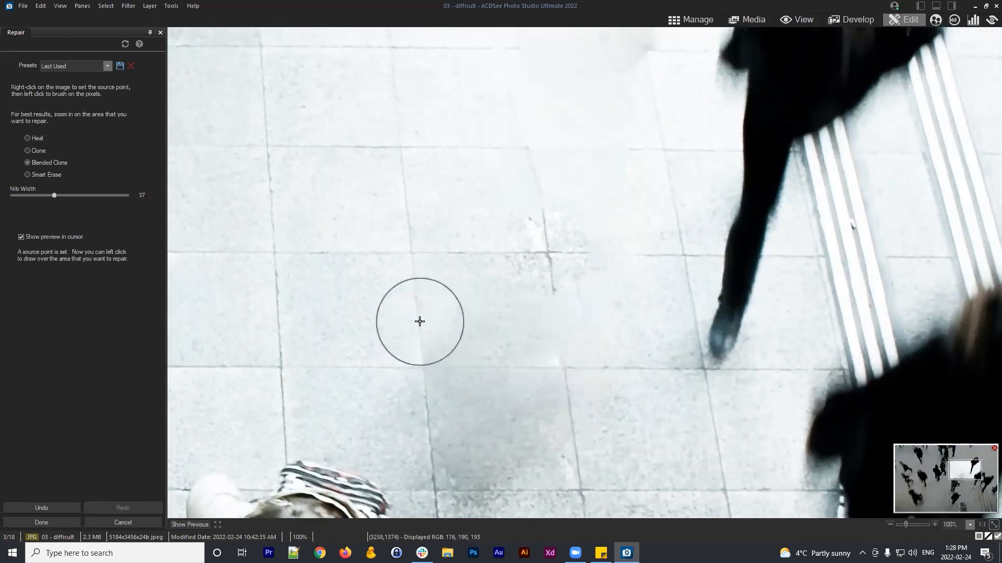
click(558, 324)
Step: Blend-clone floor texture over the blotchy seam crossing and rebuild the faded tile seams in the rows above it
drag(710, 389, 670, 493)
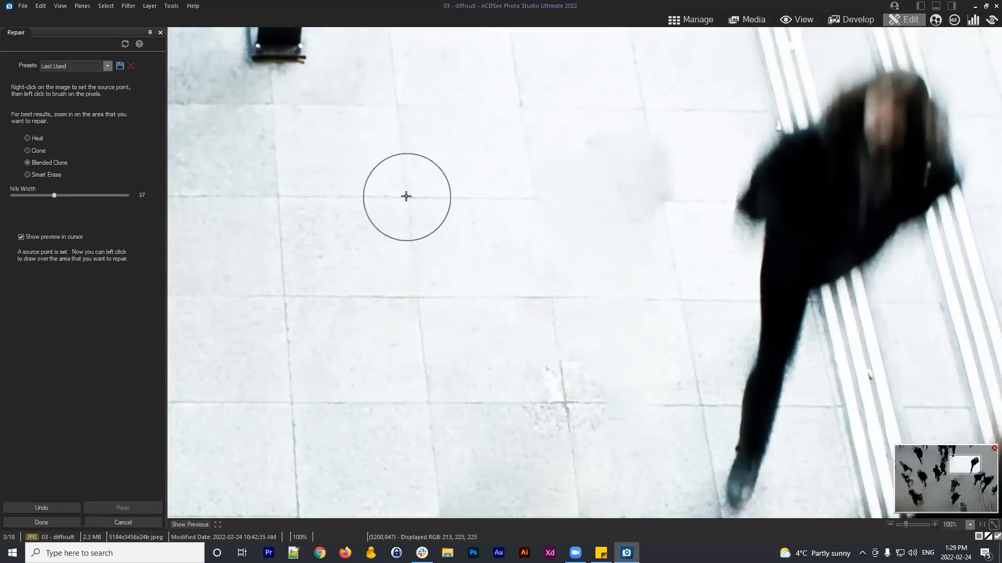
click(536, 198)
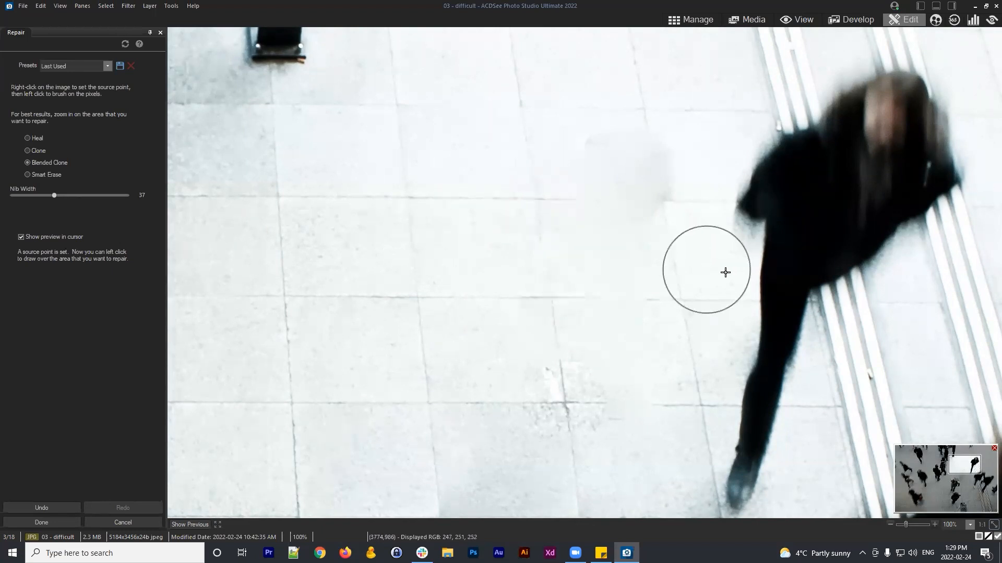
click(559, 359)
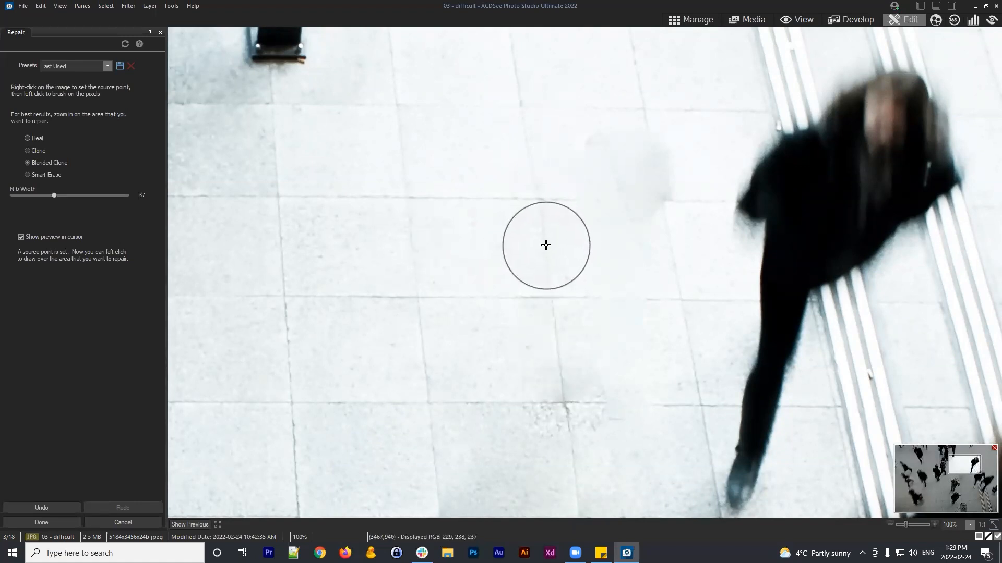
click(546, 245)
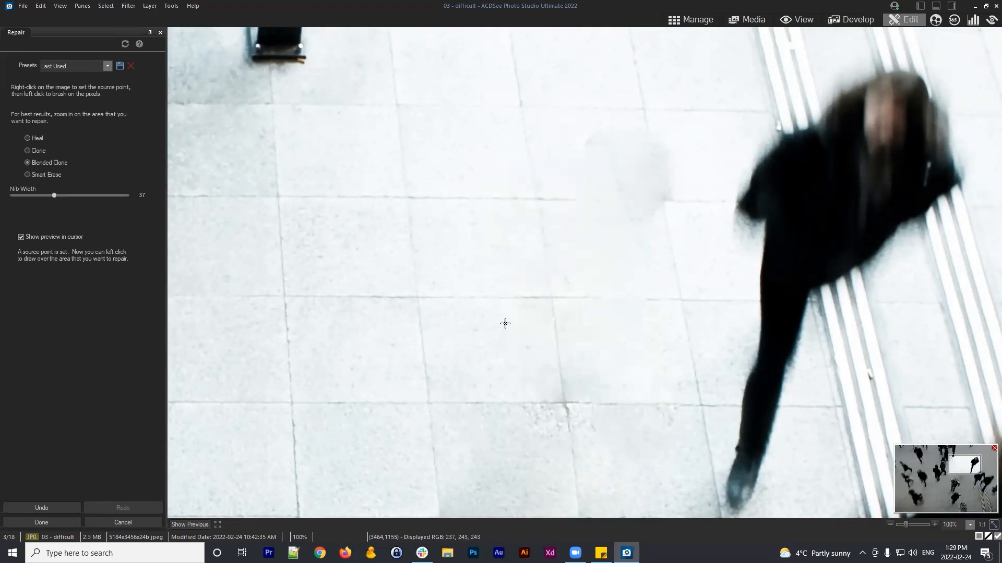
click(628, 298)
Step: Cover the faint grey patch beside the blurred man on the white strips with blended clones of clean tiles and seams
mouse_move(728, 290)
mouse_down()
mouse_move(665, 322)
mouse_move(678, 342)
mouse_move(662, 347)
mouse_up()
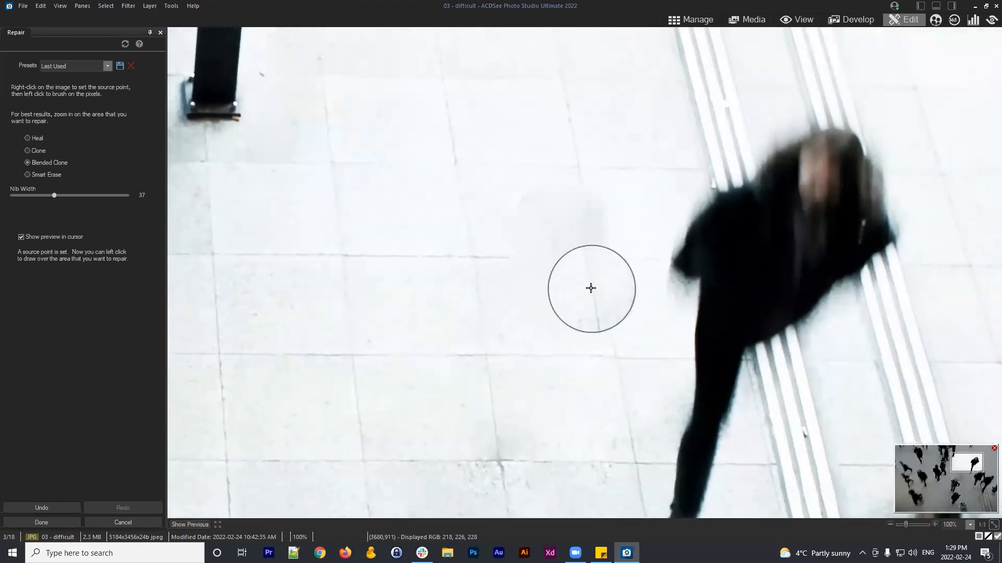
click(587, 216)
right_click(395, 210)
click(531, 213)
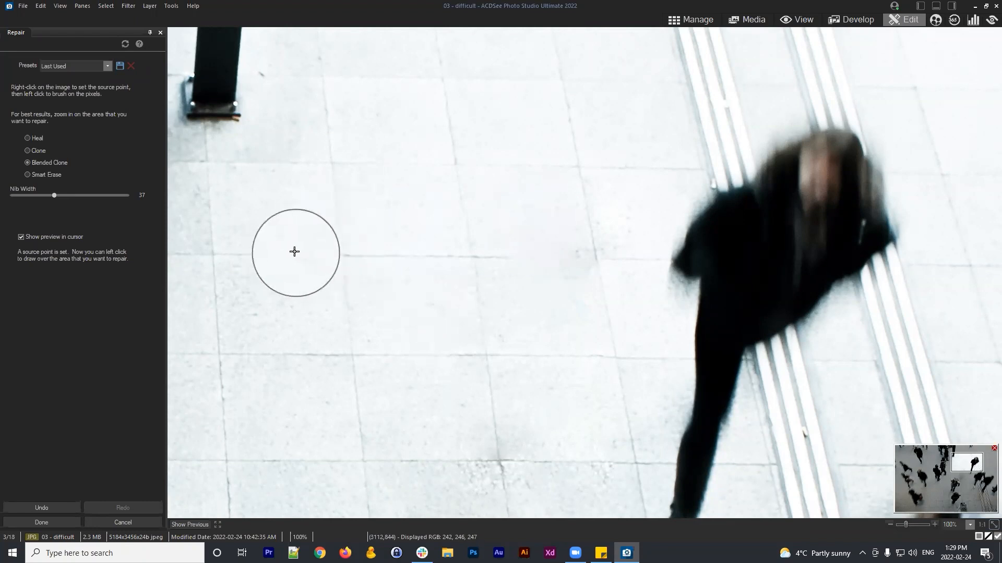
click(555, 254)
Step: Examine the repaired floor in the full photo and close up around the remaining smudge beside the striped-bag woman
drag(664, 348, 641, 159)
drag(606, 372, 684, 73)
drag(600, 177, 625, 305)
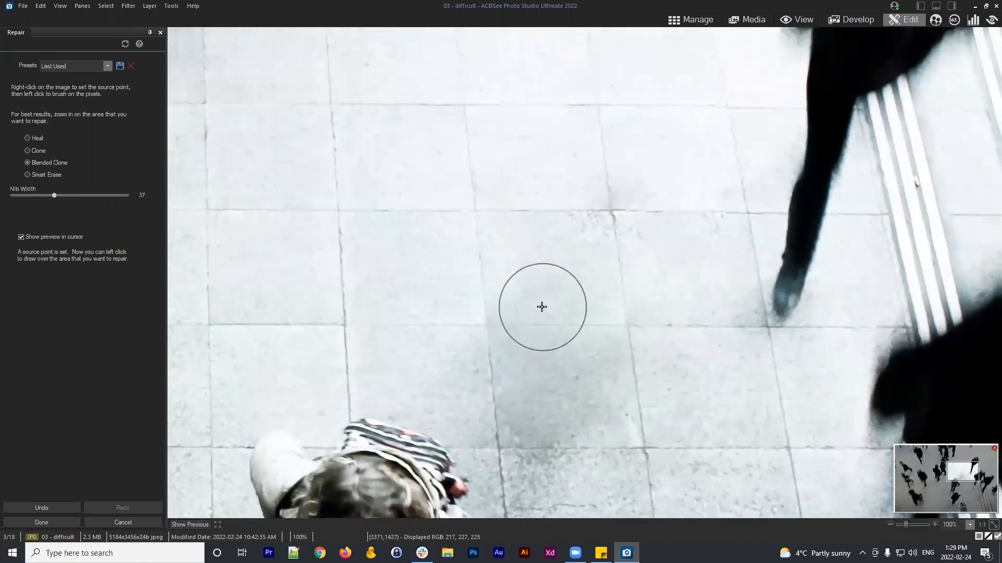
scroll(569, 306, down, 1)
scroll(570, 307, down, 4)
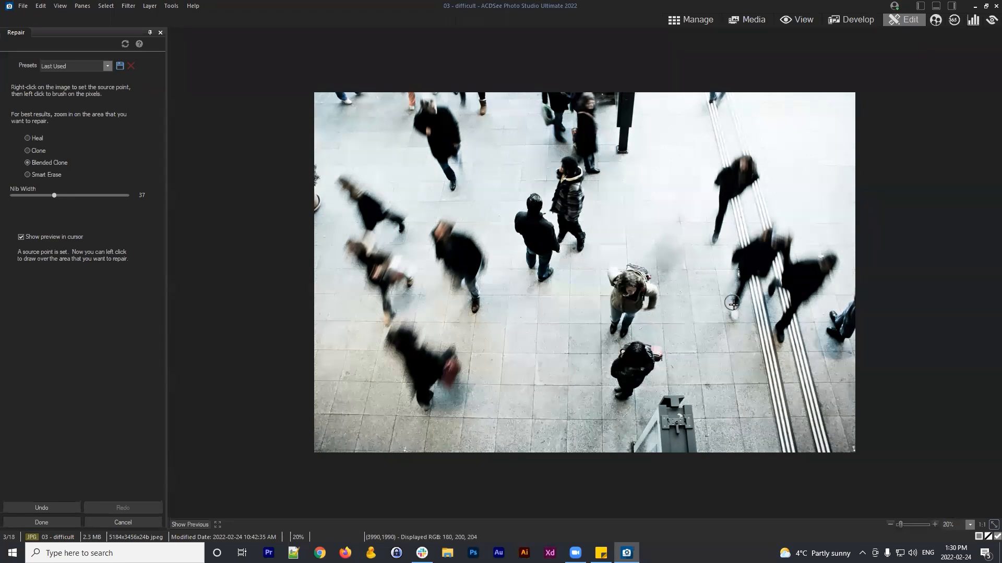
scroll(718, 284, up, 2)
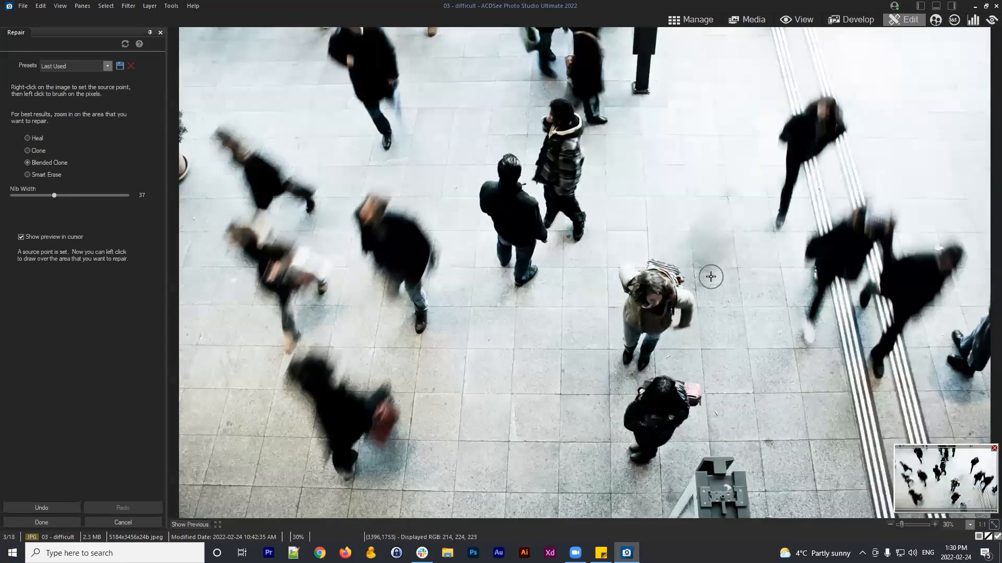
scroll(772, 250, up, 3)
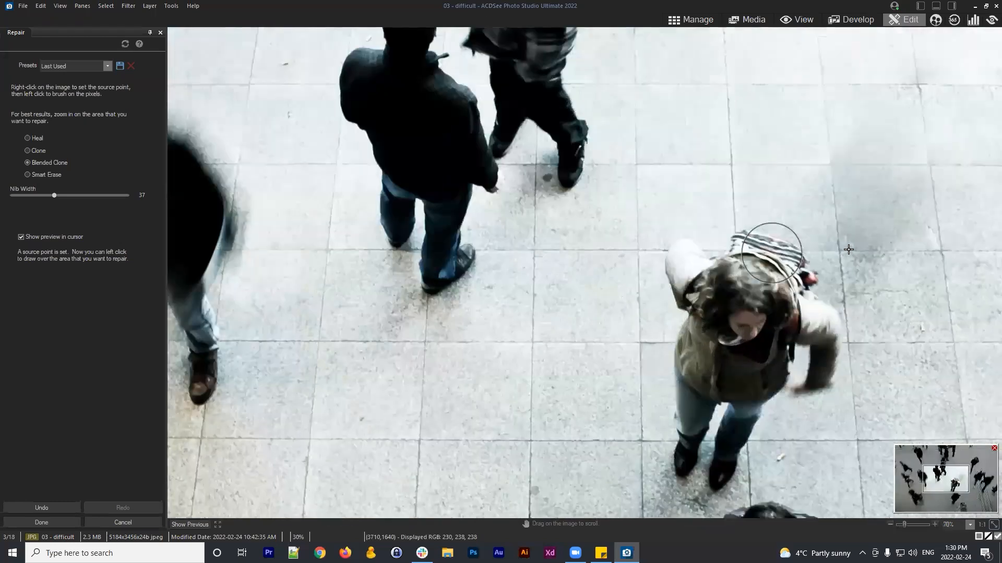
drag(822, 257, 611, 273)
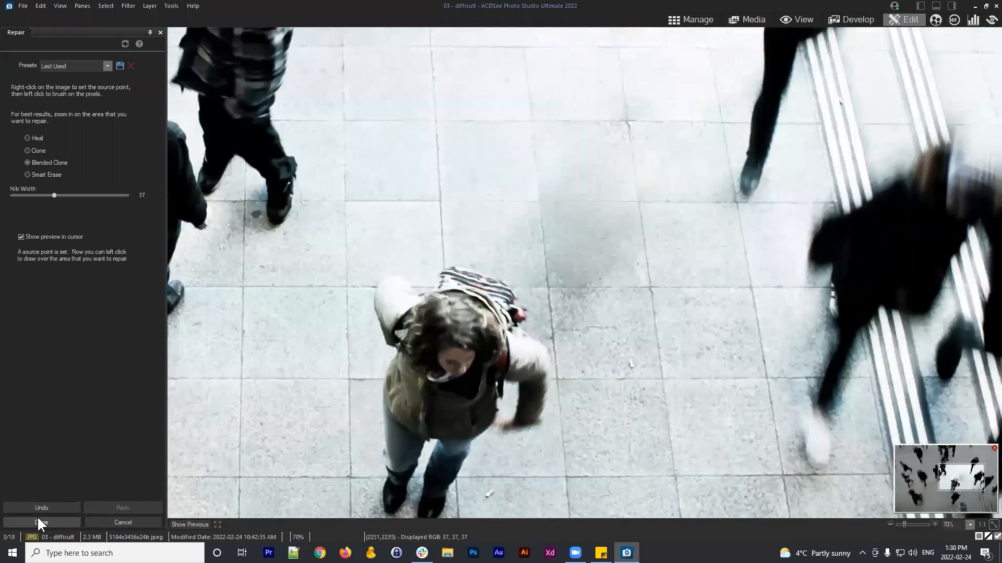
scroll(612, 297, up, 1)
mouse_move(726, 318)
mouse_down()
mouse_move(652, 246)
mouse_move(614, 240)
mouse_up()
Step: In Heal mode with nib width 42, restore floor texture over the remaining smudge from a clean tile and apply the repair
click(28, 138)
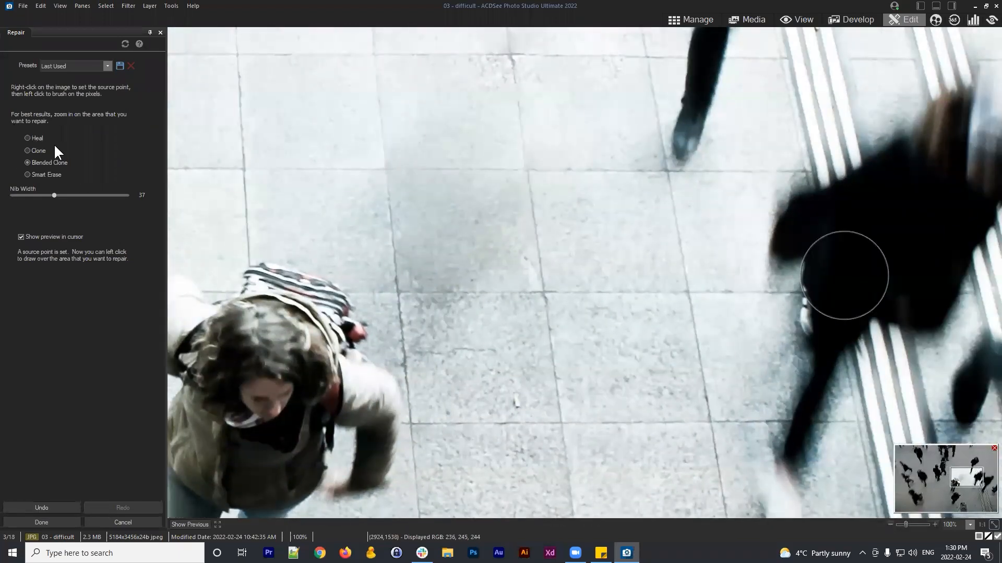
scroll(530, 282, down, 2)
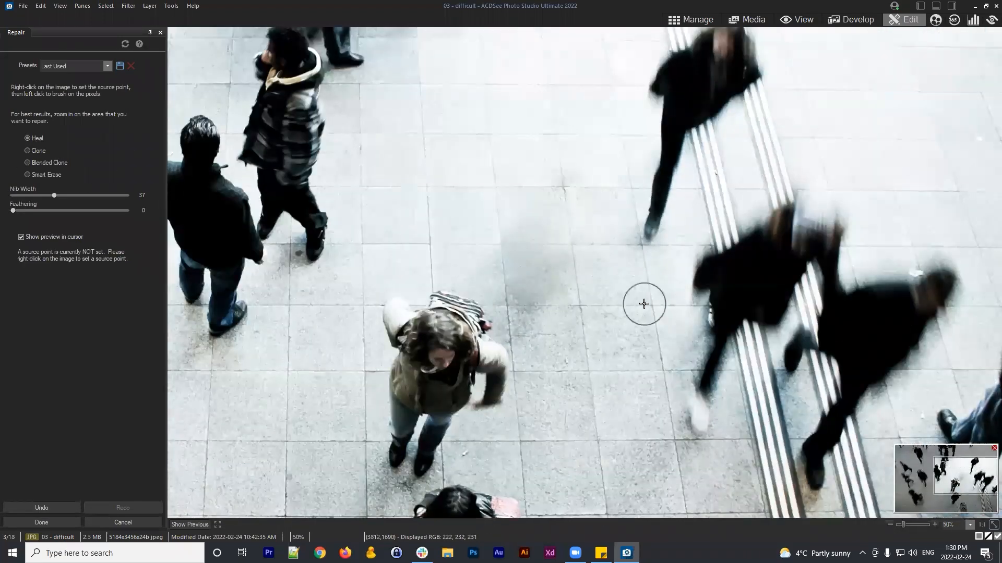
scroll(615, 334, up, 1)
scroll(617, 362, up, 5)
right_click(626, 364)
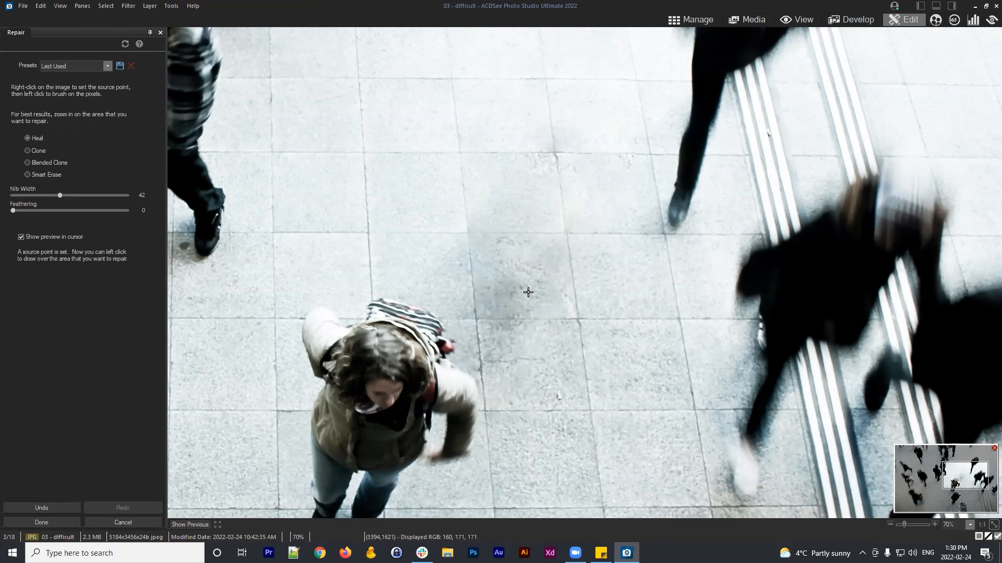
click(34, 522)
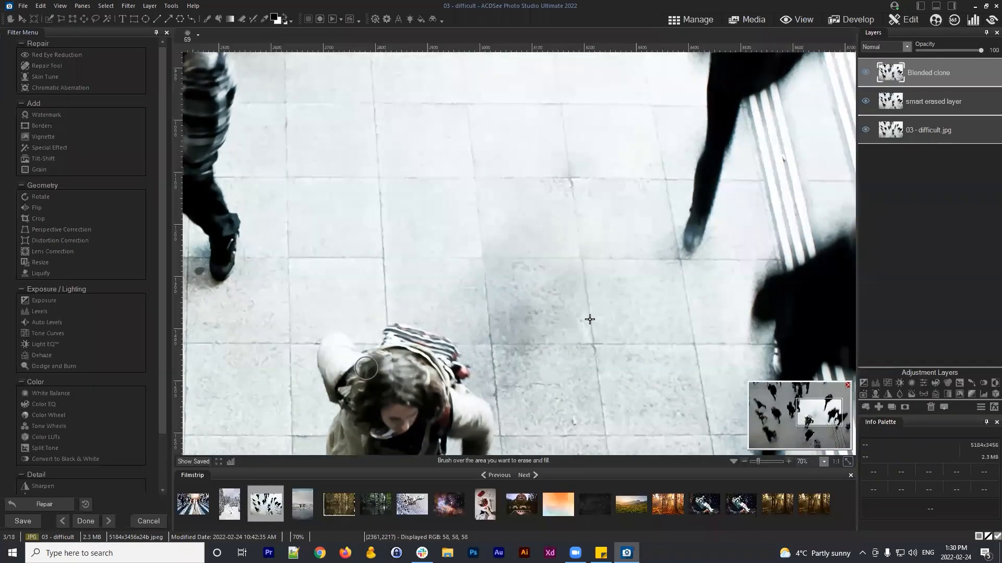
scroll(630, 238, down, 4)
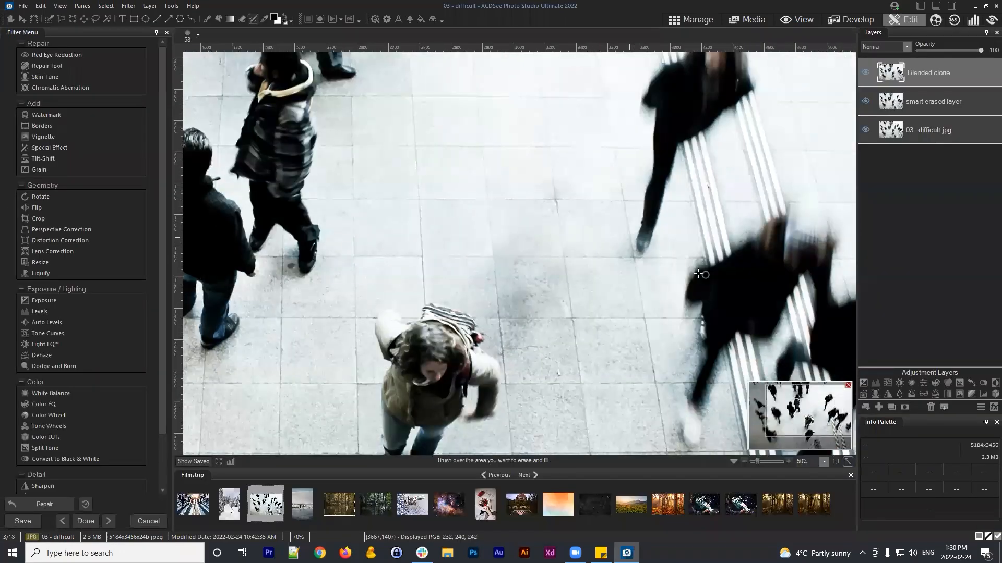
Step: Compare the repair stages by hiding the Blended clone and smart erased layers, and restore both layers' visibility
click(867, 73)
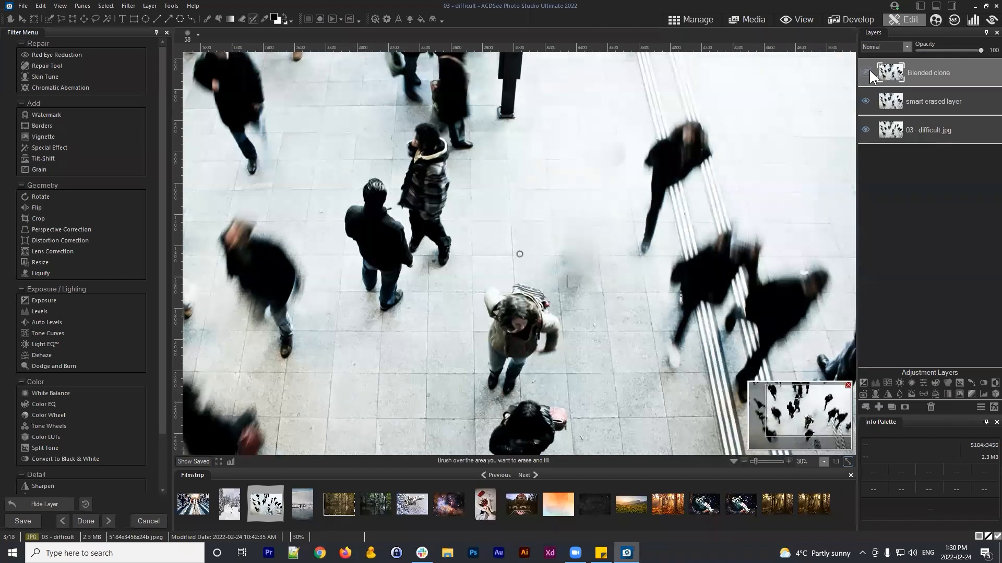
click(943, 104)
click(864, 102)
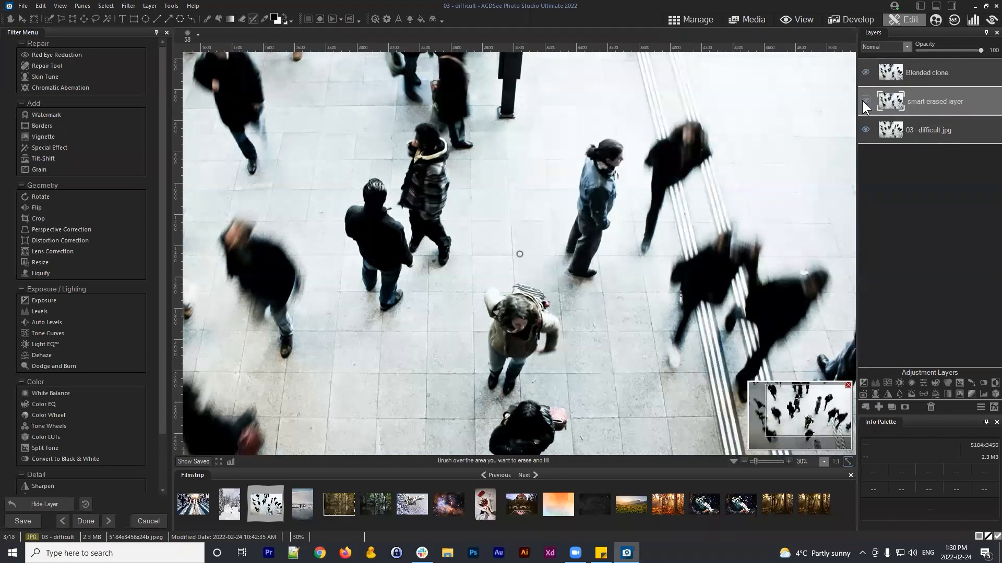
click(865, 99)
click(865, 72)
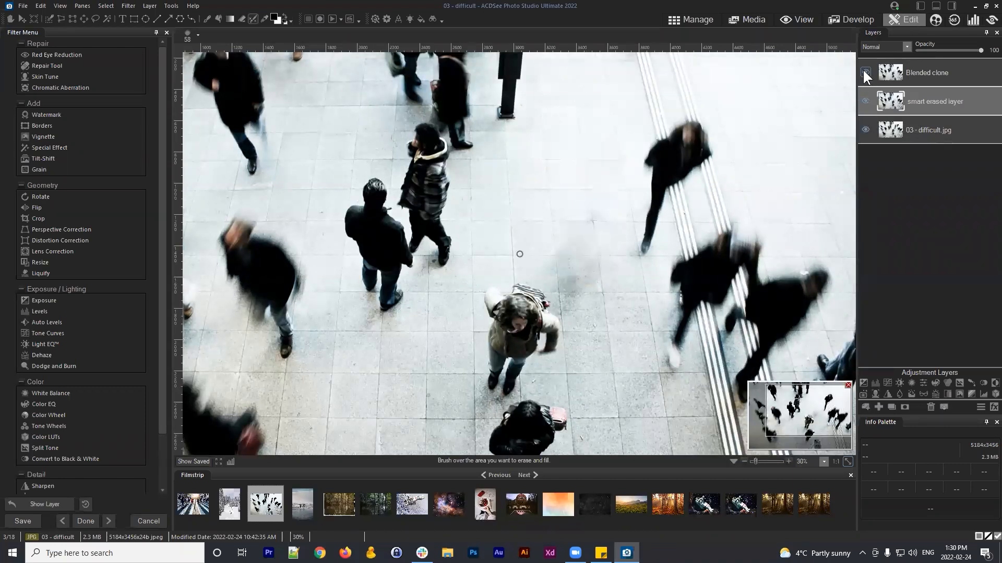
Step: Duplicate the Blended clone layer and rename the copy as Light EQ
click(887, 72)
click(890, 406)
right_click(928, 67)
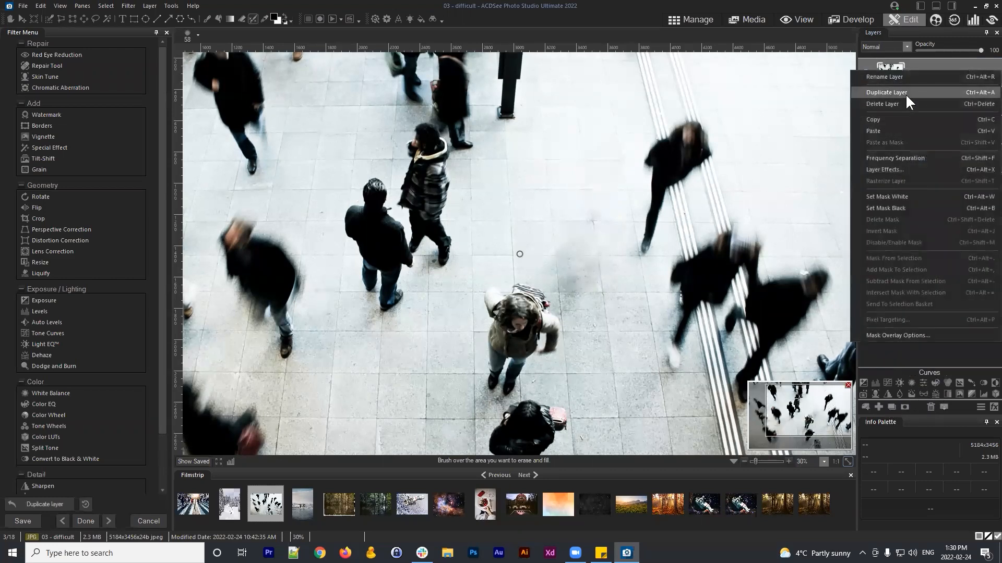
click(893, 77)
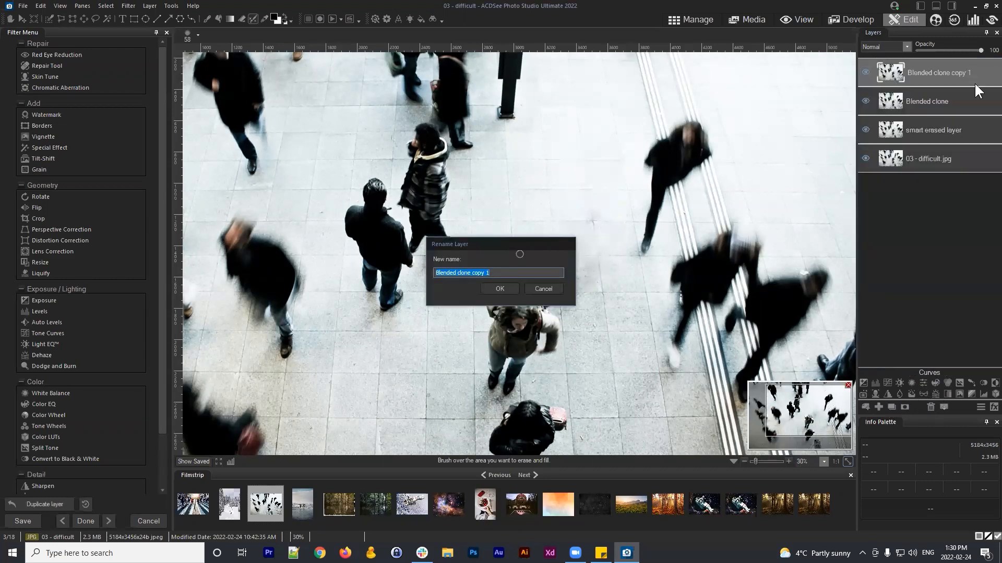
text(Light EQ)
key(Return)
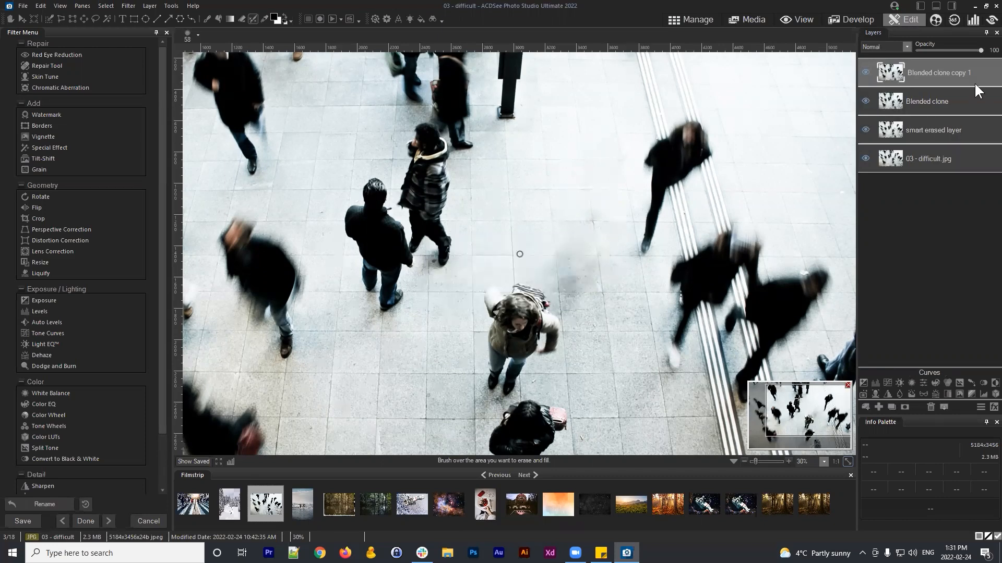
Step: Lasso a selection around the smudged floor area beside the striped-bag woman, keeping clear of her bag
scroll(710, 273, up, 2)
scroll(710, 273, up, 2)
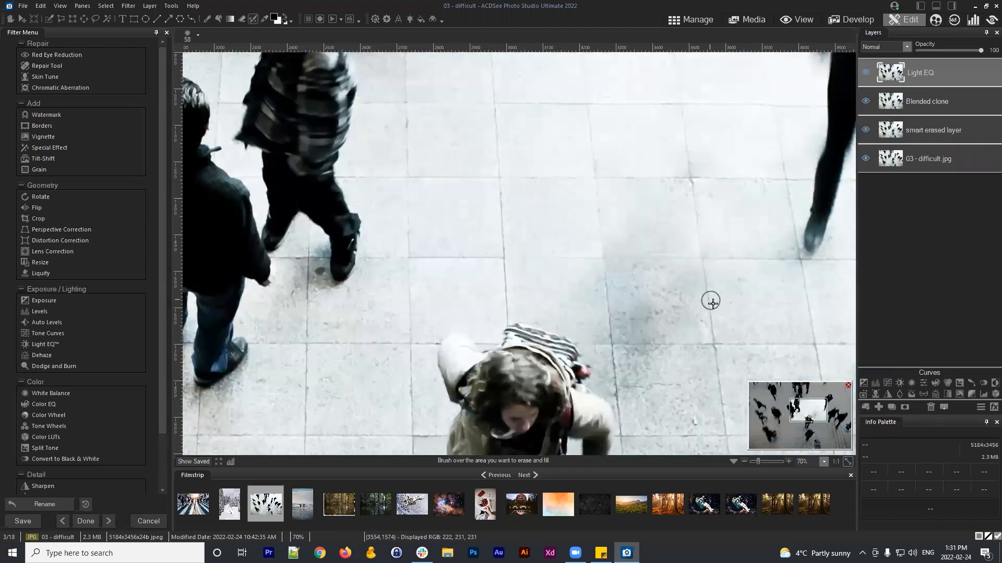
mouse_move(709, 297)
mouse_down()
mouse_move(594, 246)
mouse_move(607, 250)
mouse_up()
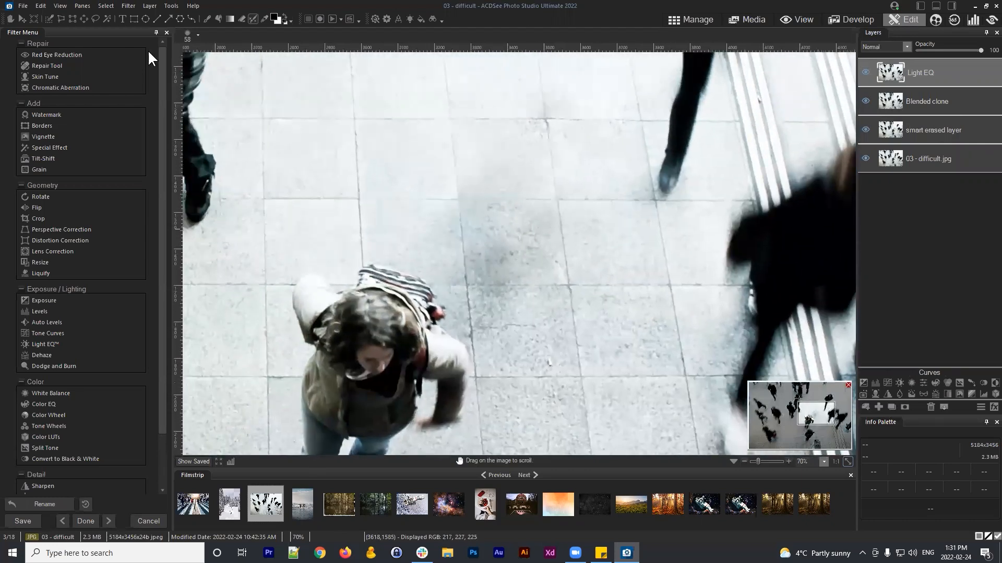
click(93, 18)
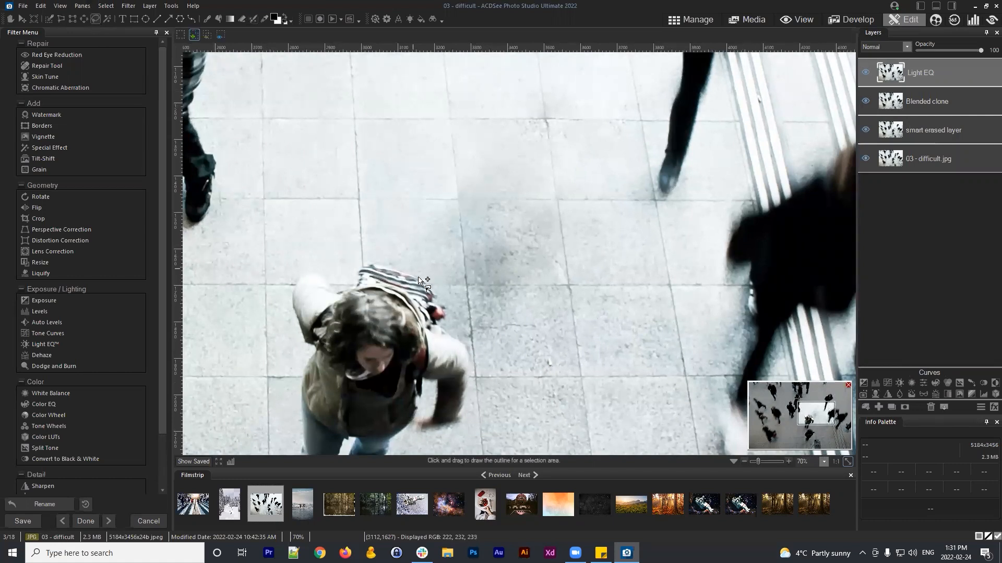
drag(926, 67, 925, 67)
mouse_move(504, 340)
mouse_down()
mouse_move(476, 330)
mouse_move(436, 280)
mouse_move(368, 235)
mouse_move(363, 185)
mouse_move(379, 166)
mouse_move(562, 161)
mouse_move(592, 176)
mouse_move(615, 222)
mouse_move(625, 303)
mouse_move(565, 336)
mouse_move(493, 339)
mouse_up()
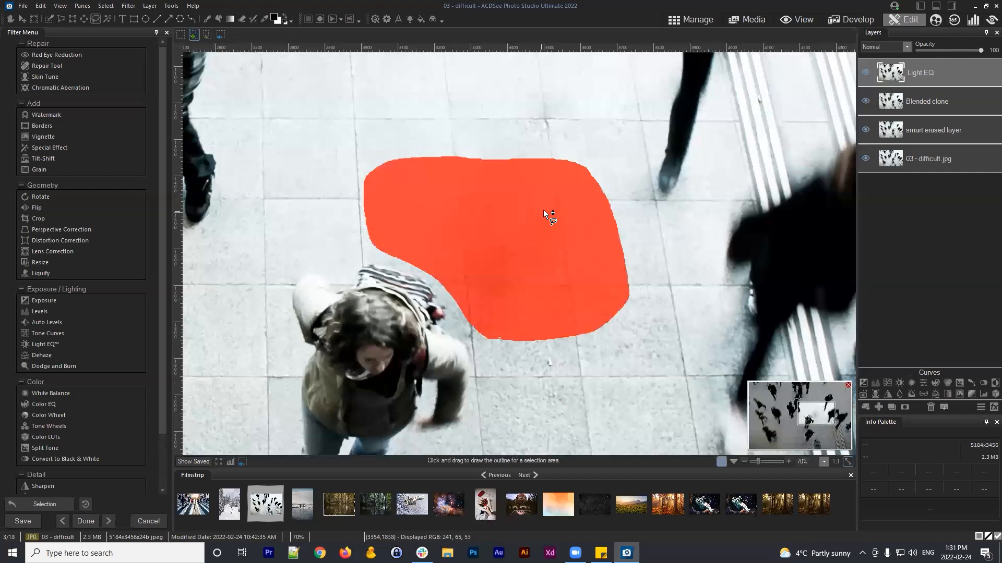
Step: Add a Light EQ adjustment layer masked to the selected floor area and show its adjustment settings
scroll(541, 194, down, 2)
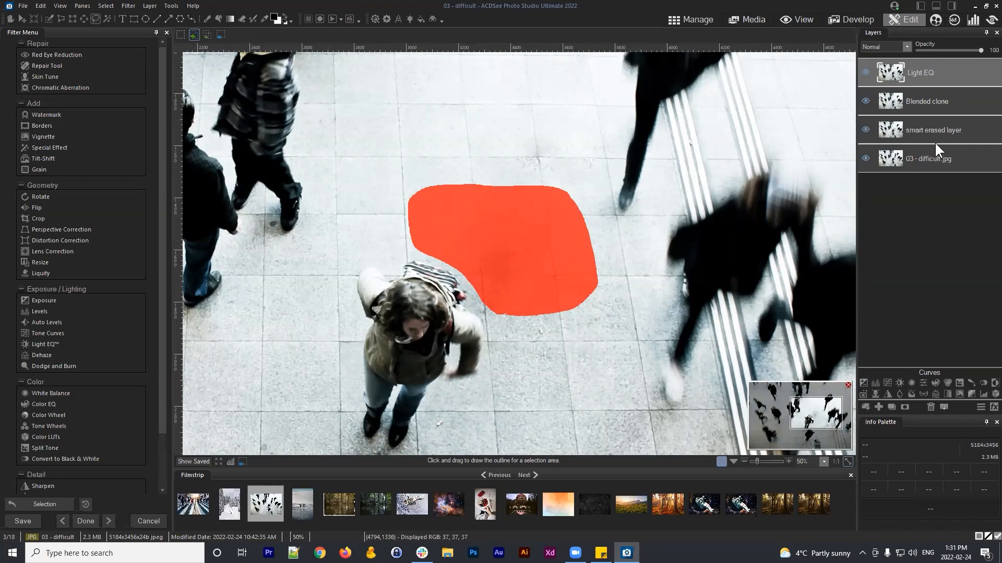
click(898, 382)
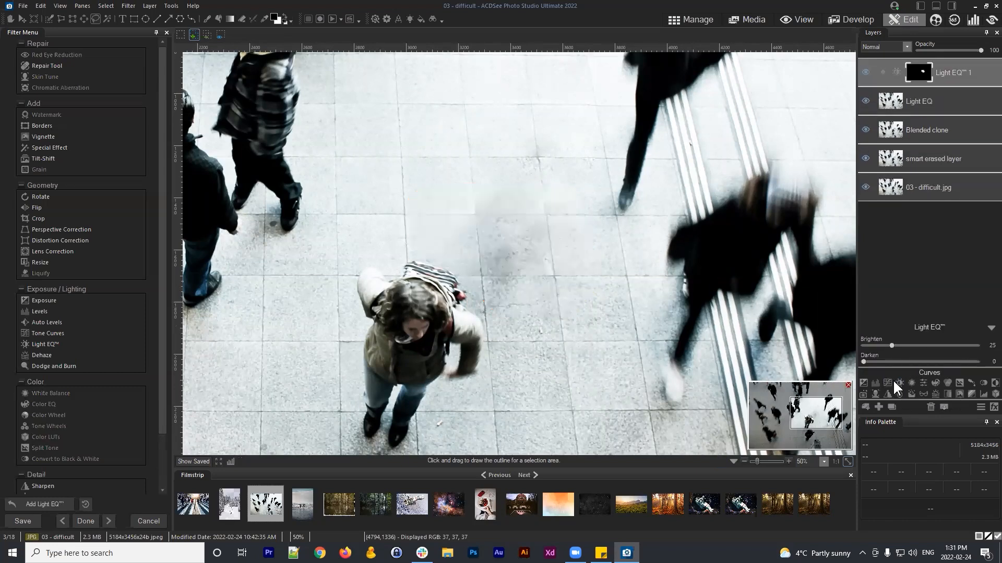
drag(956, 71, 956, 68)
drag(950, 71, 936, 65)
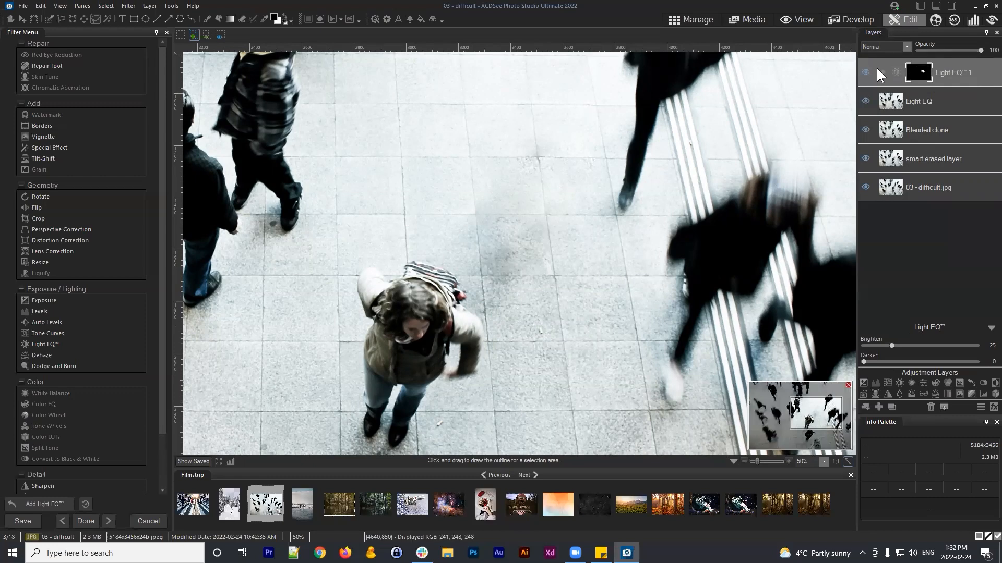
click(914, 70)
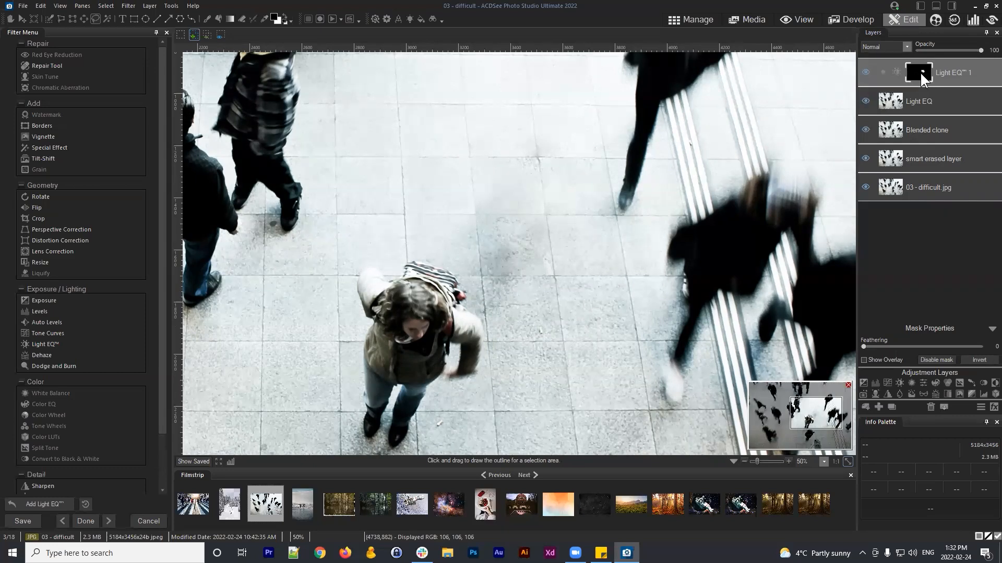
click(953, 71)
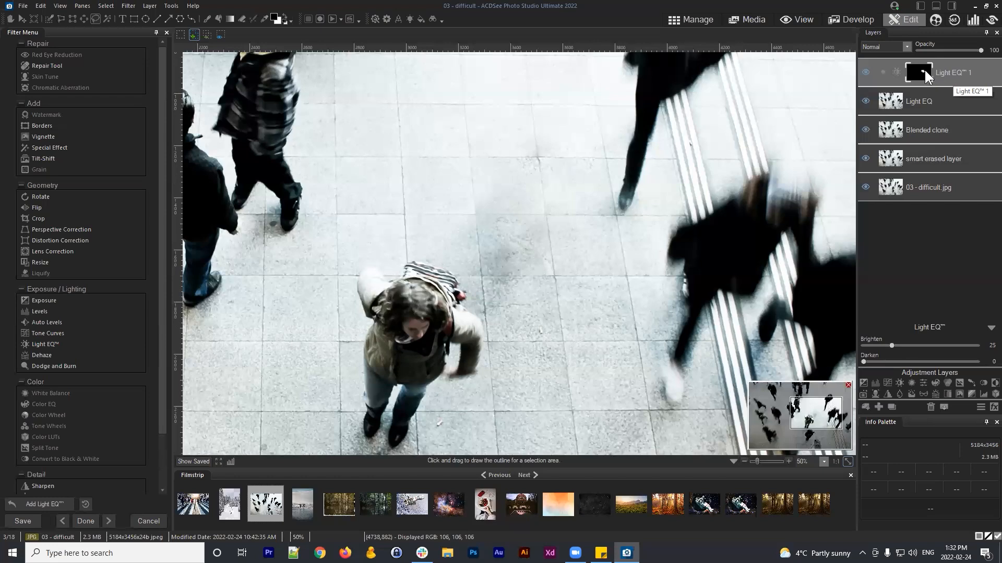
Step: Try the Light EQ extremes on the masked patch, Darken 100 and Brighten 100, and compare with the saved photo
drag(892, 345, 977, 362)
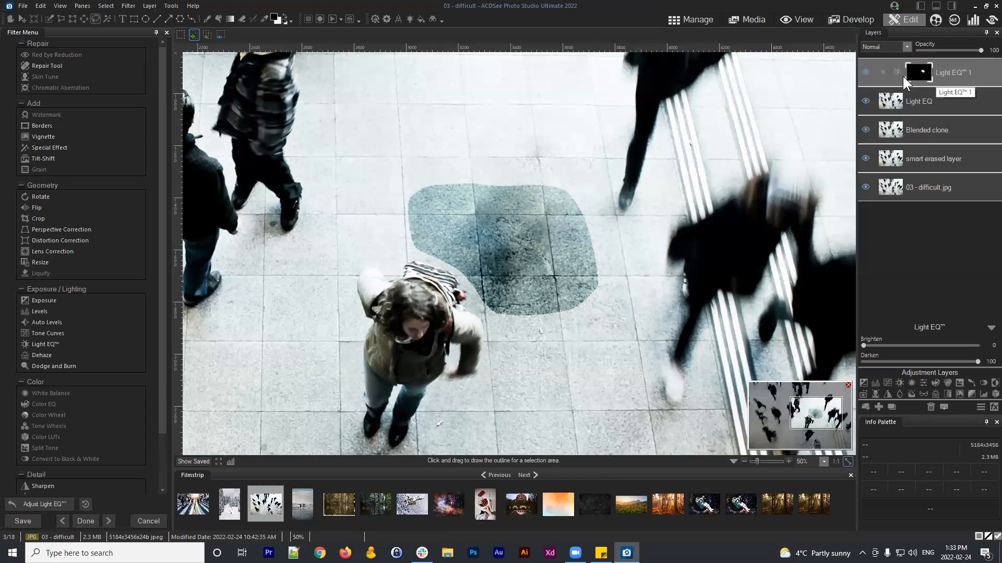
mouse_move(940, 80)
mouse_down()
mouse_move(955, 82)
mouse_move(926, 73)
mouse_up()
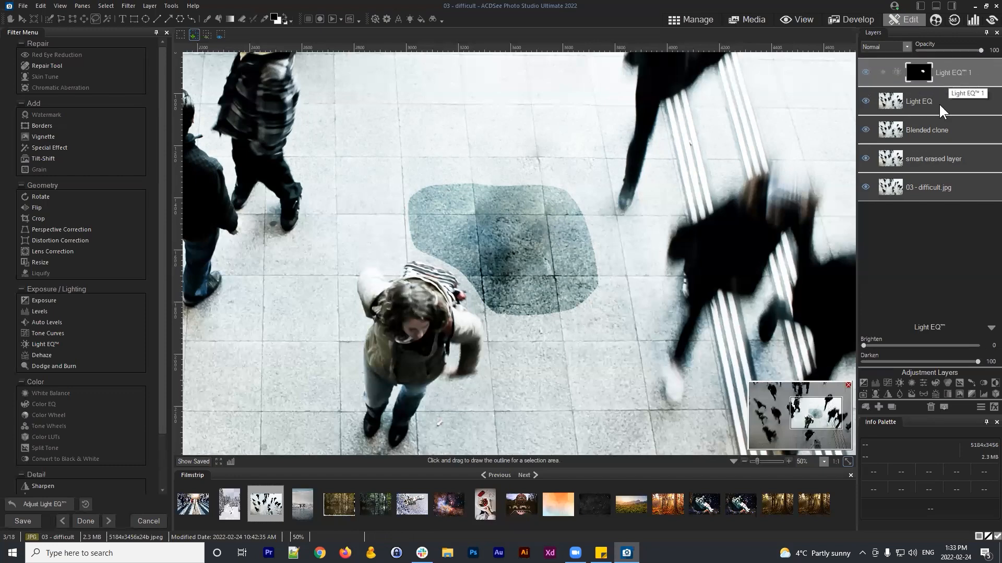
drag(977, 361, 864, 361)
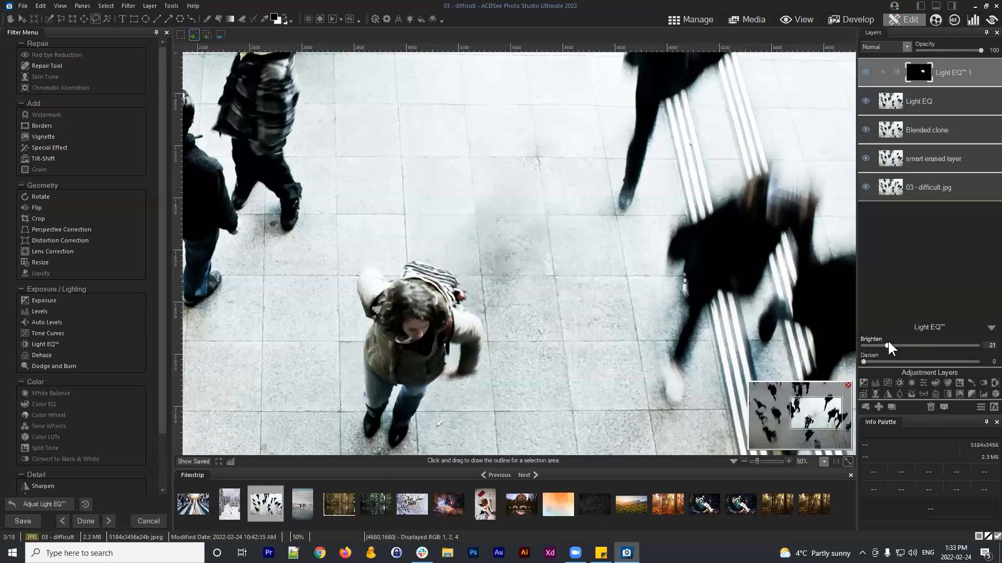
drag(931, 345, 974, 346)
drag(881, 330, 978, 344)
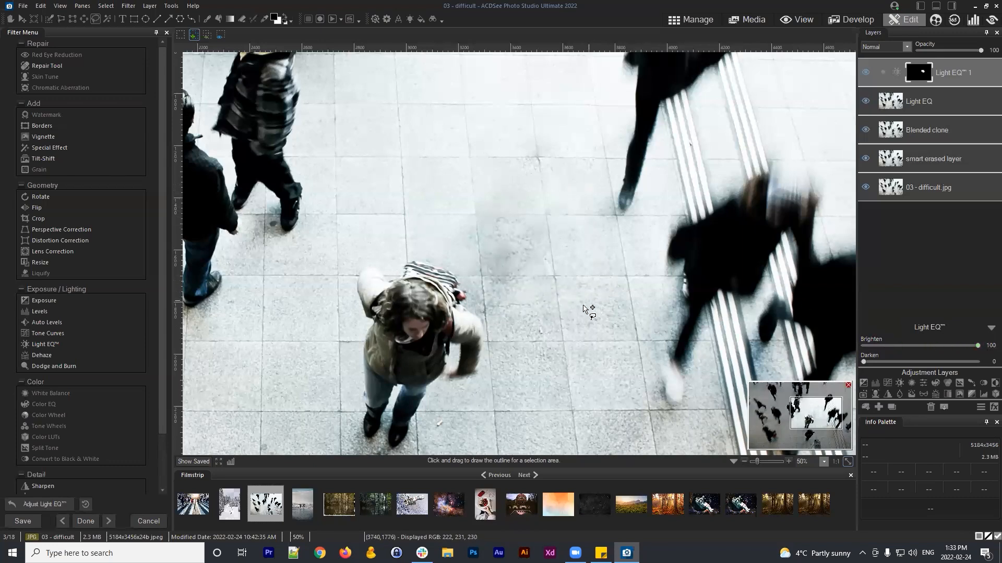
click(190, 462)
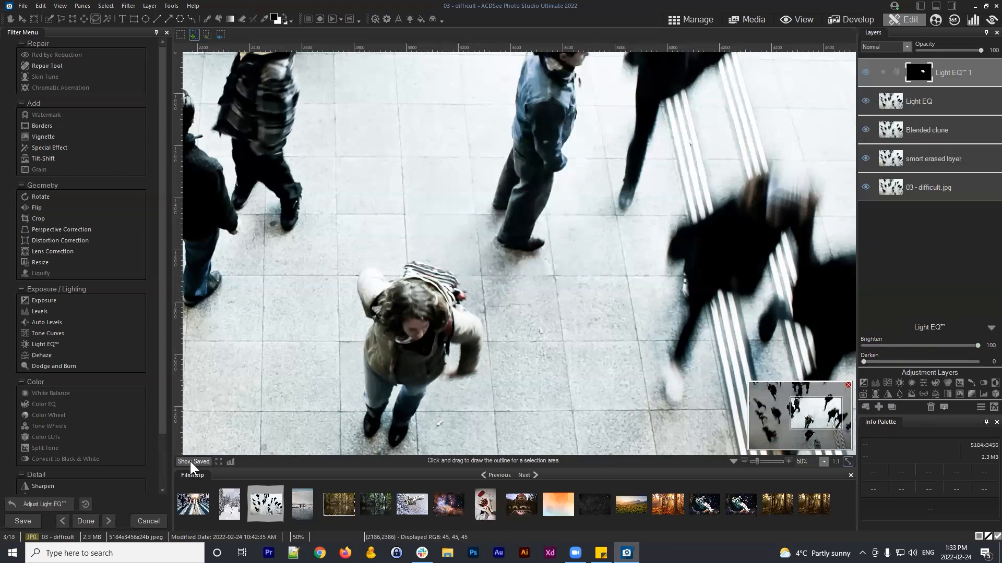
Step: Try Light EQ with Brighten 80 and Darken 0, comparing the patch with the saved photo and with the adjustment hidden
click(952, 346)
drag(925, 345, 727, 340)
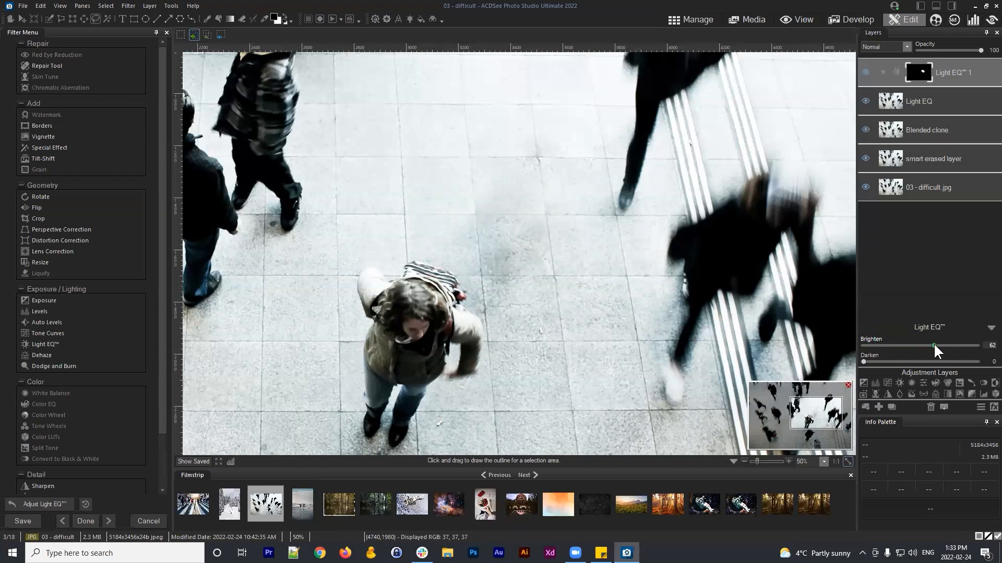
drag(940, 346, 953, 344)
drag(865, 361, 831, 360)
click(185, 463)
click(866, 73)
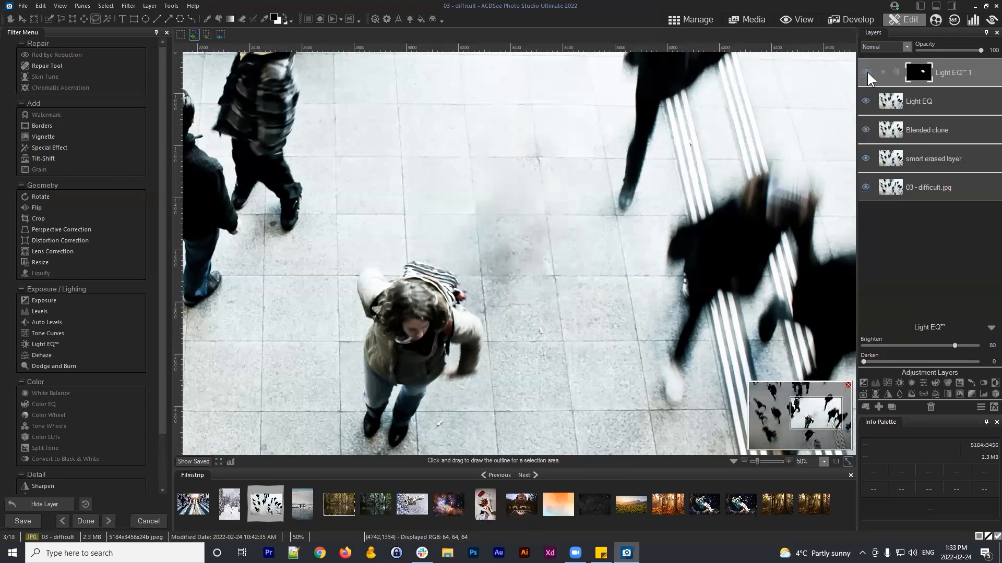
click(865, 72)
click(864, 72)
click(864, 72)
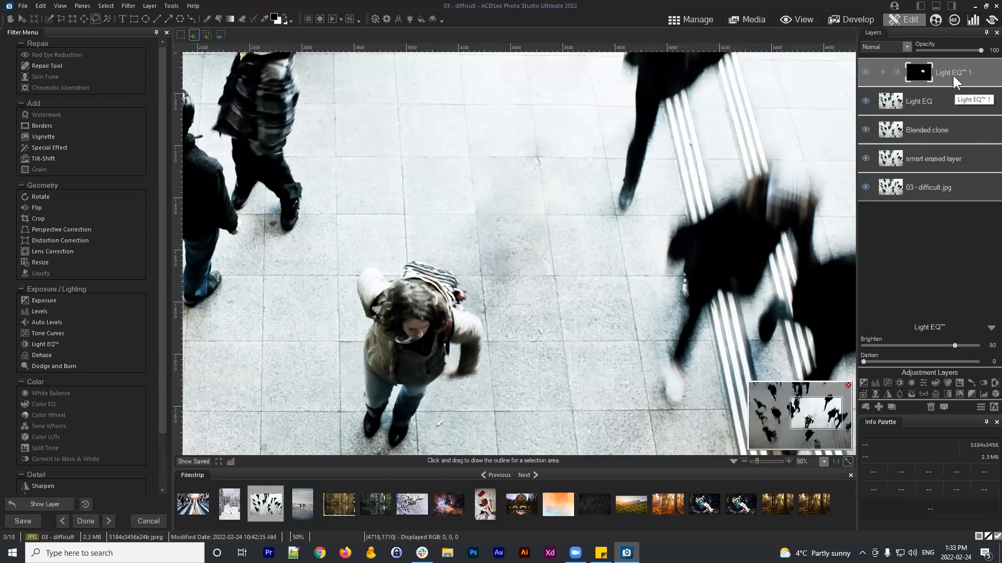
Step: Set the Light EQ Brighten to 73, select the adjustment's mask and hide the adjustment layer
drag(955, 346, 958, 344)
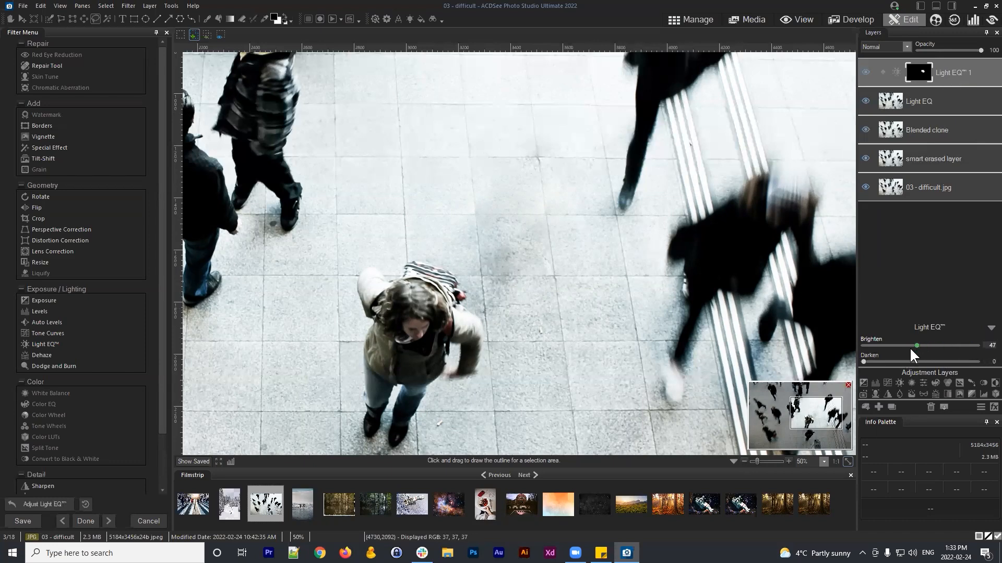
click(949, 346)
right_click(919, 70)
click(919, 65)
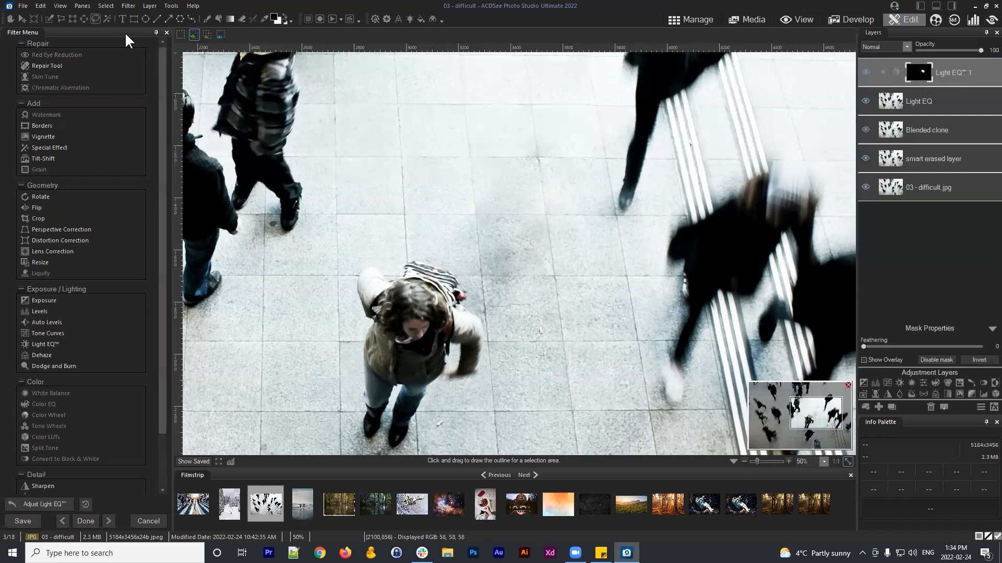
click(865, 72)
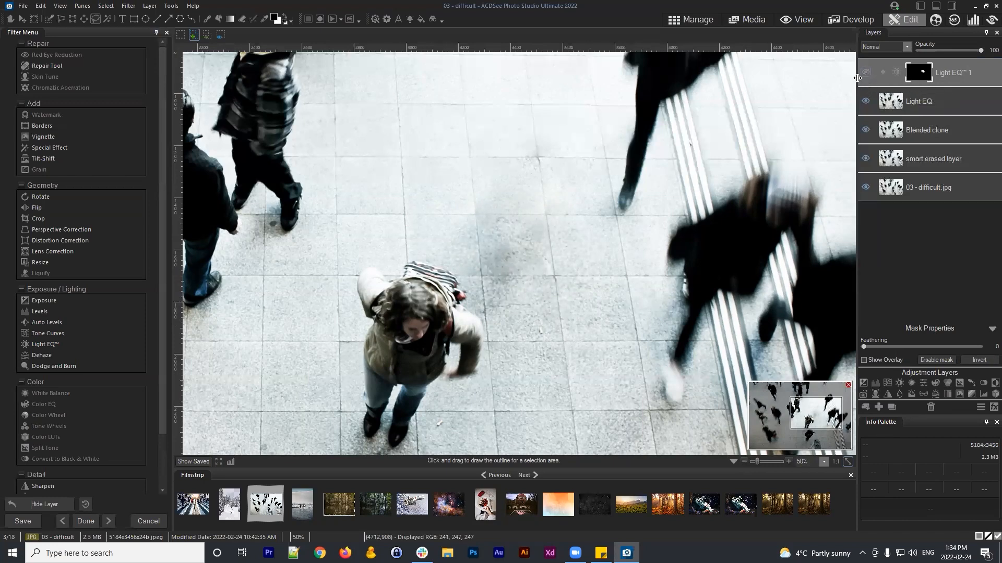
Step: Open the Selection Basket and store the Light EQ adjustment layer's mask in it
click(106, 5)
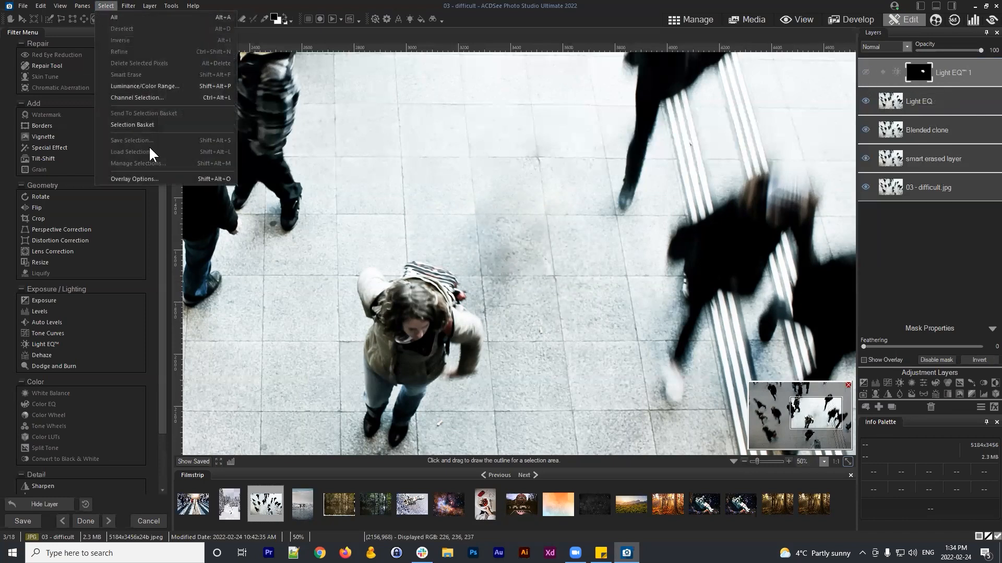
click(140, 125)
mouse_move(261, 117)
mouse_down()
mouse_move(258, 105)
mouse_move(245, 113)
mouse_up()
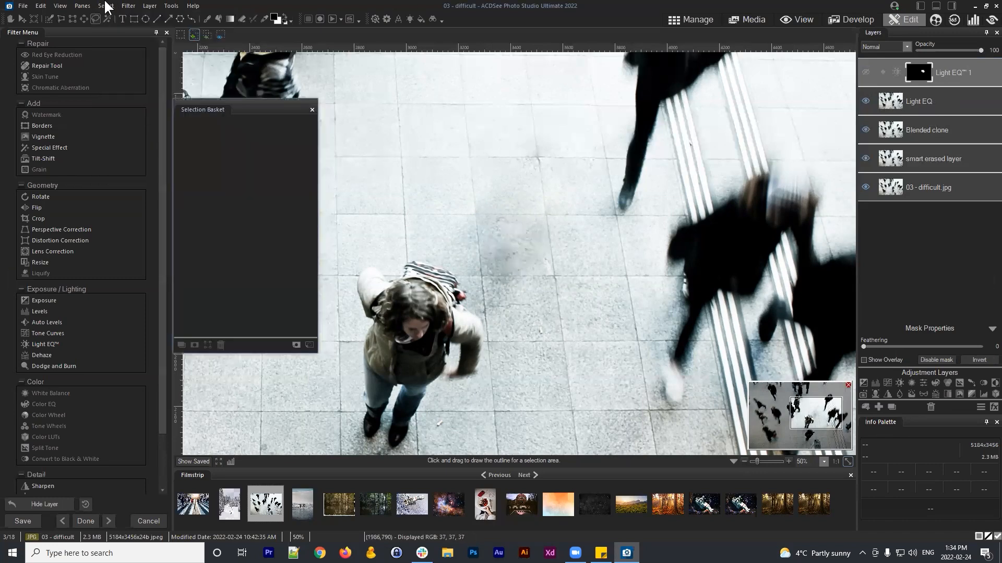
click(106, 6)
click(273, 102)
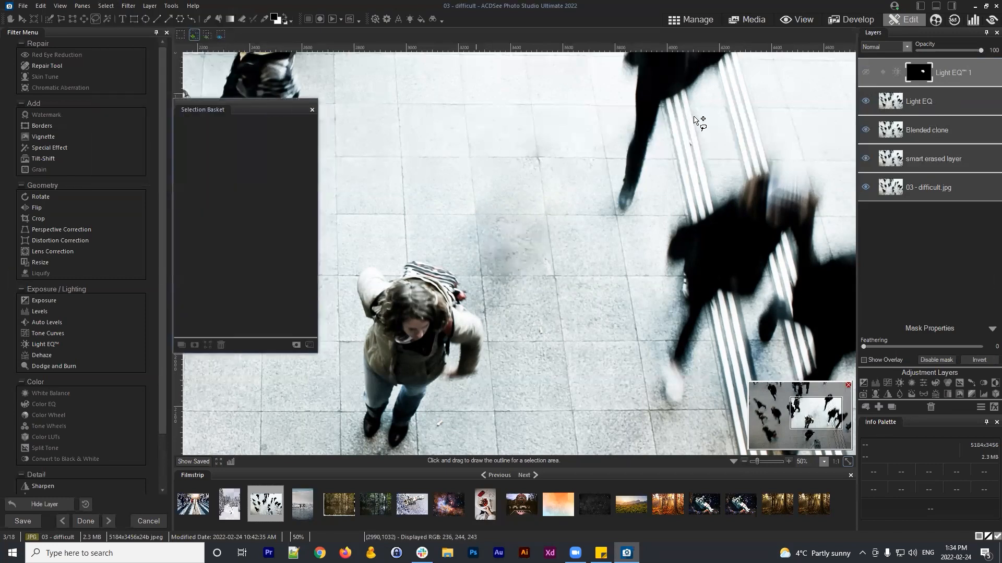
drag(917, 72, 920, 73)
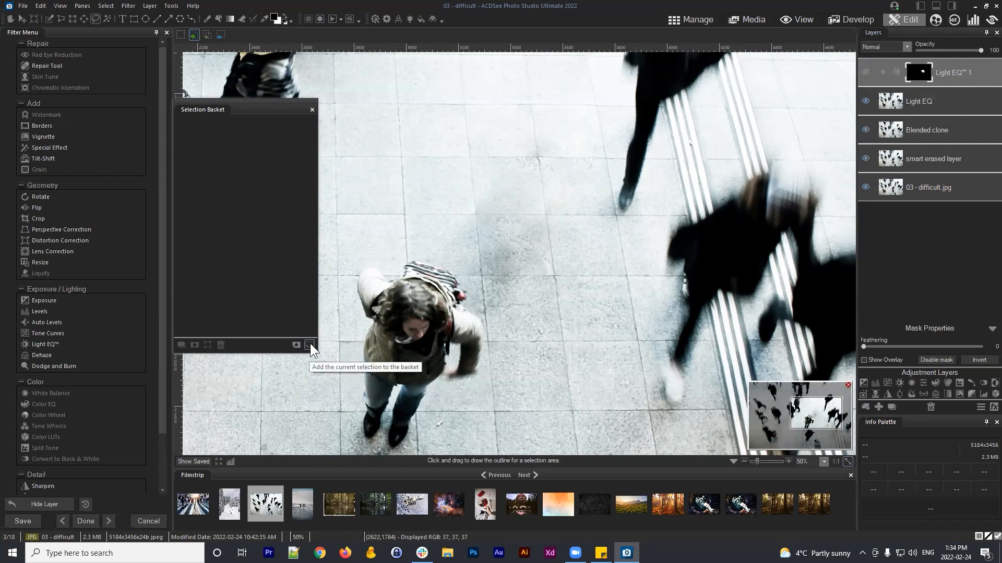
click(296, 343)
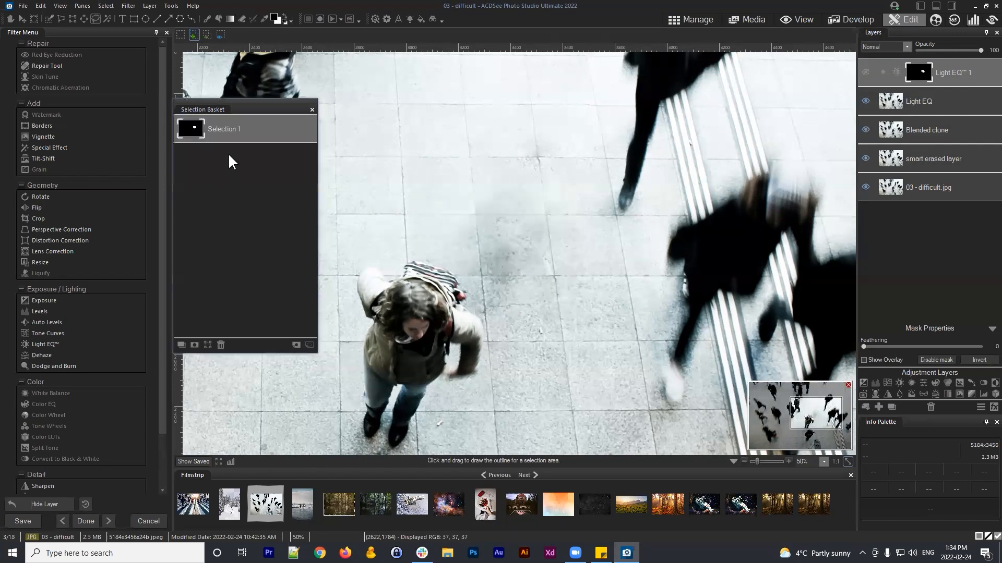
Step: Add a Curves adjustment layer with a strongly raised curve and mask it with Selection 1 from the basket
click(949, 75)
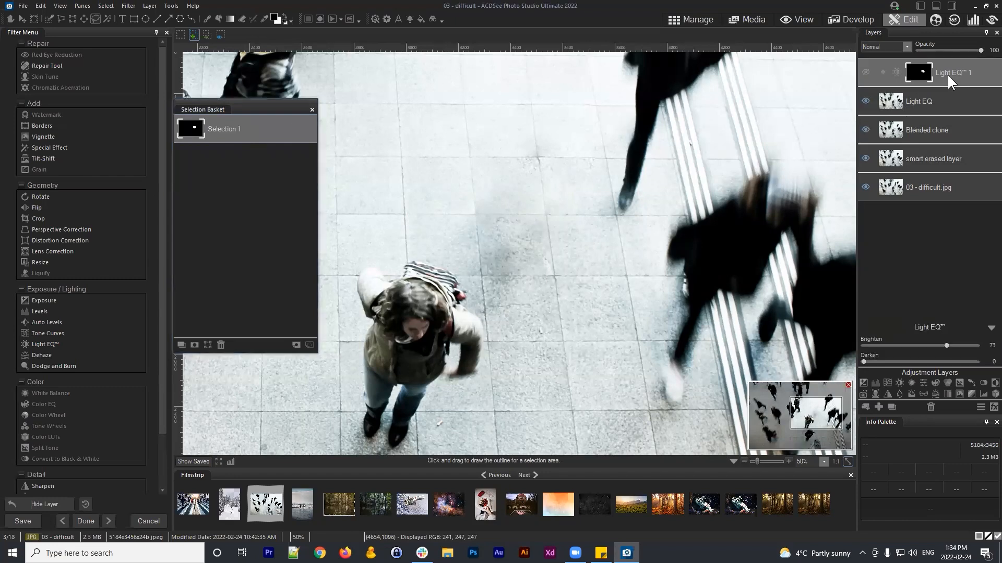
click(887, 383)
drag(923, 299, 900, 274)
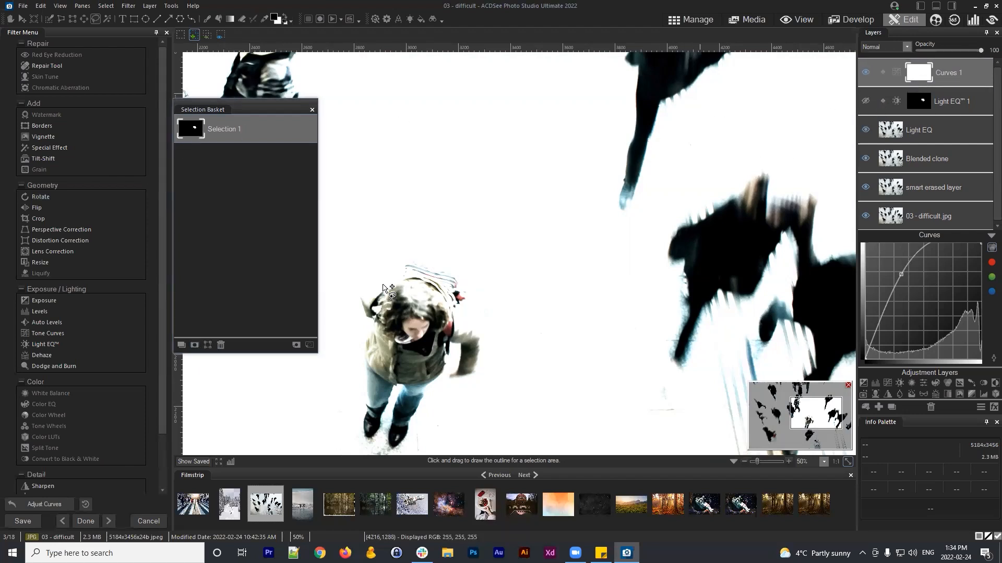
click(196, 343)
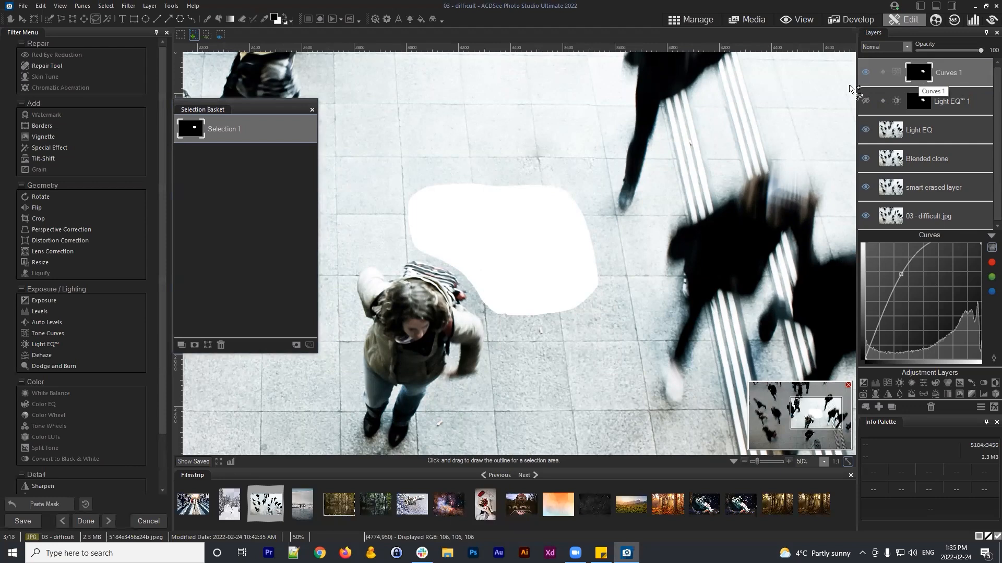
drag(251, 104, 236, 103)
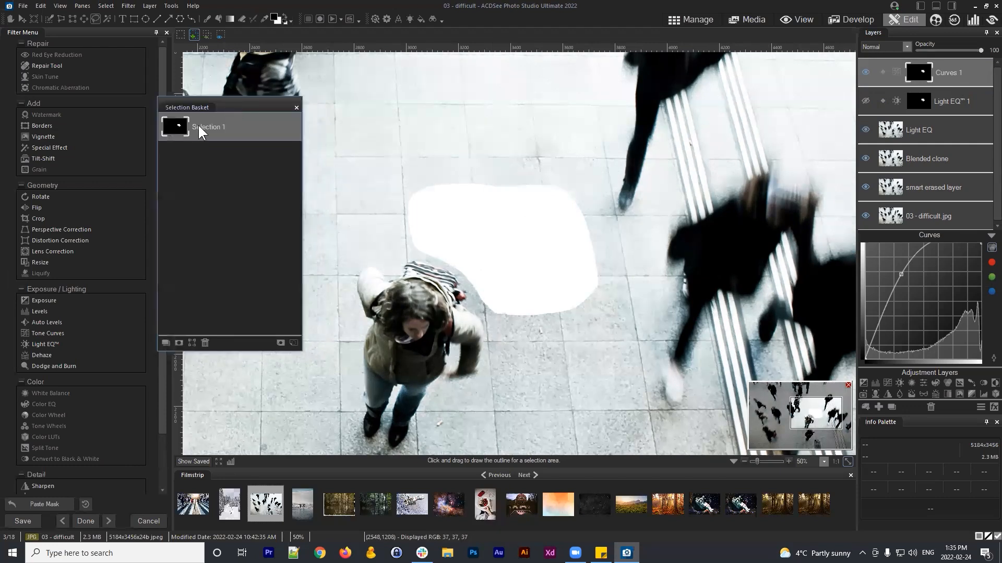
Step: Lower the Curves 1 curve to a gentle lift with midtone and highlight points, comparing the patch with the layer hidden
click(902, 274)
drag(903, 273, 919, 293)
drag(946, 272, 947, 271)
click(865, 72)
click(866, 72)
click(866, 72)
click(865, 72)
Step: Fine-tune the midtone and highlight points of Curves 1 to match the patch's brightness to the surrounding pavement
mouse_move(916, 292)
mouse_down()
mouse_move(897, 277)
mouse_move(928, 312)
mouse_move(919, 301)
mouse_up()
drag(948, 271, 945, 270)
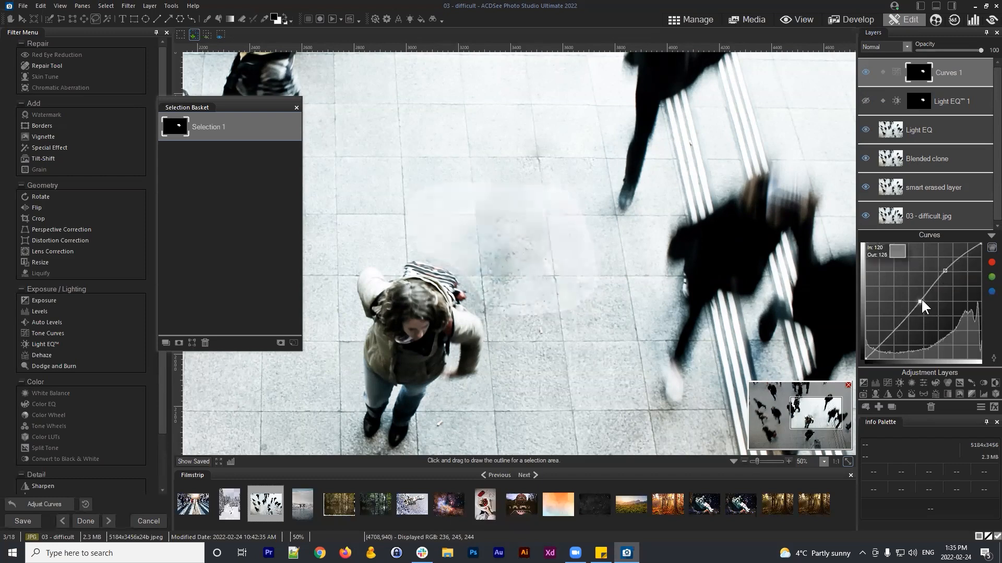
drag(922, 299, 920, 302)
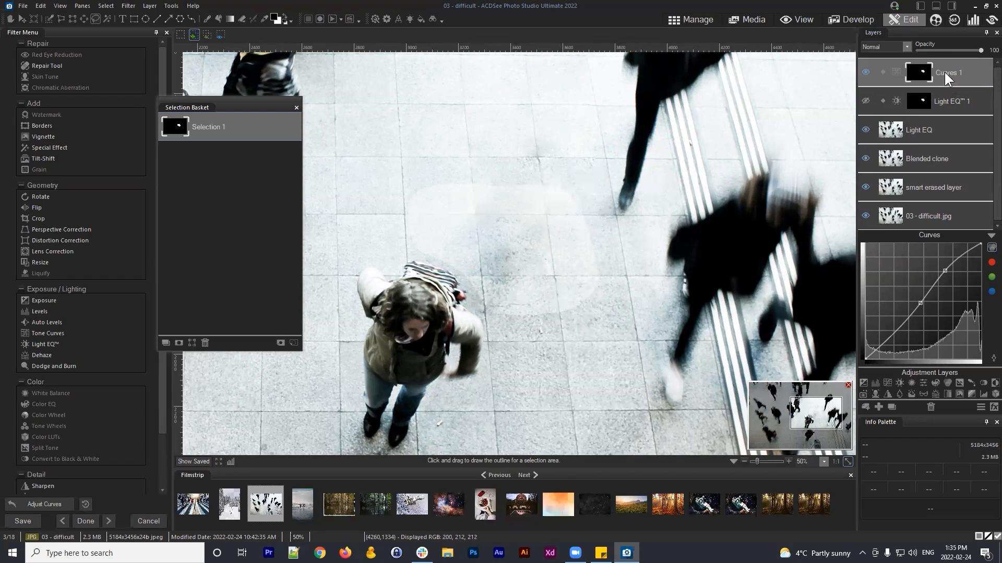
Step: Feather the Curves 1 mask to soften the patch's edges, comparing the result with the saved photo and with less feathering
click(915, 69)
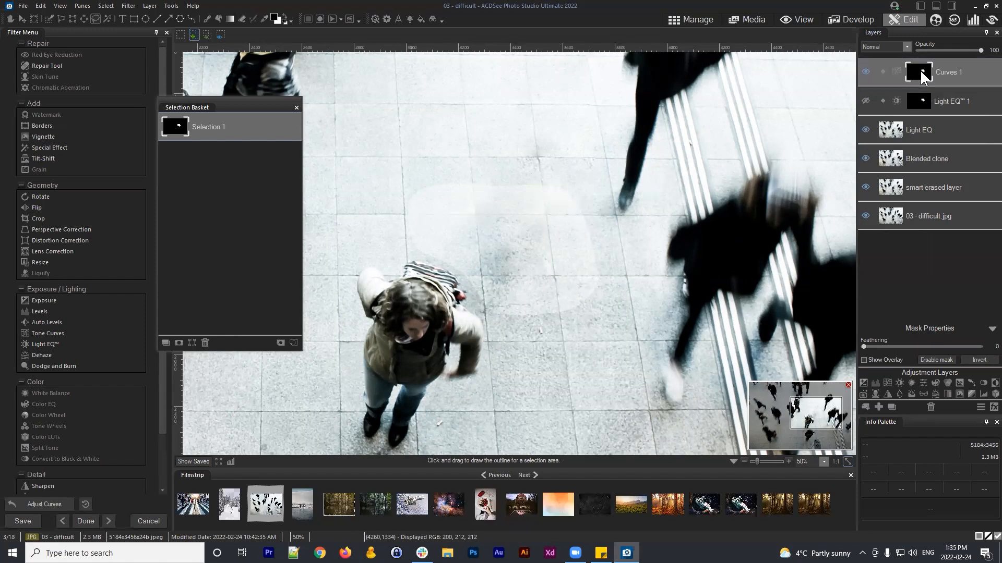
drag(864, 347, 882, 347)
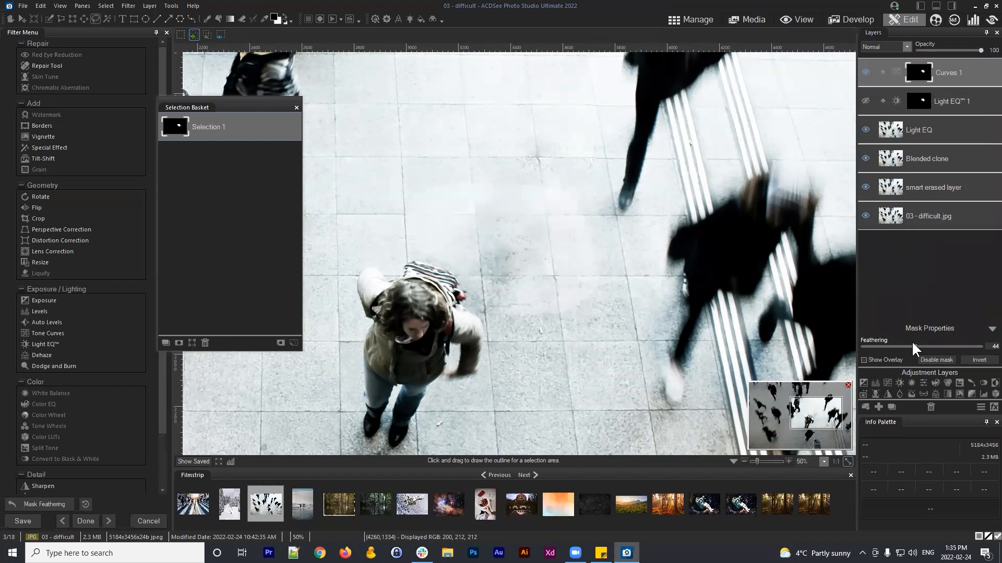
drag(890, 347, 901, 347)
click(189, 463)
click(189, 462)
drag(940, 346, 784, 345)
drag(941, 347, 944, 345)
Step: Raise the midtone point of the Curves 1 curve slightly and compare the erased area with the adjustment hidden and shown
click(895, 73)
drag(918, 301, 916, 296)
click(864, 72)
click(864, 72)
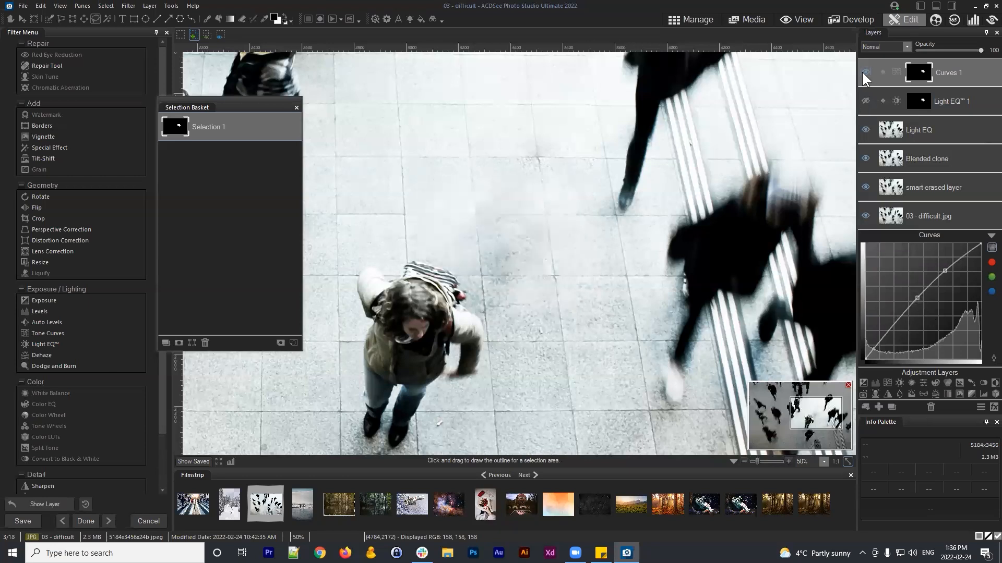
click(864, 72)
click(864, 72)
scroll(659, 189, down, 2)
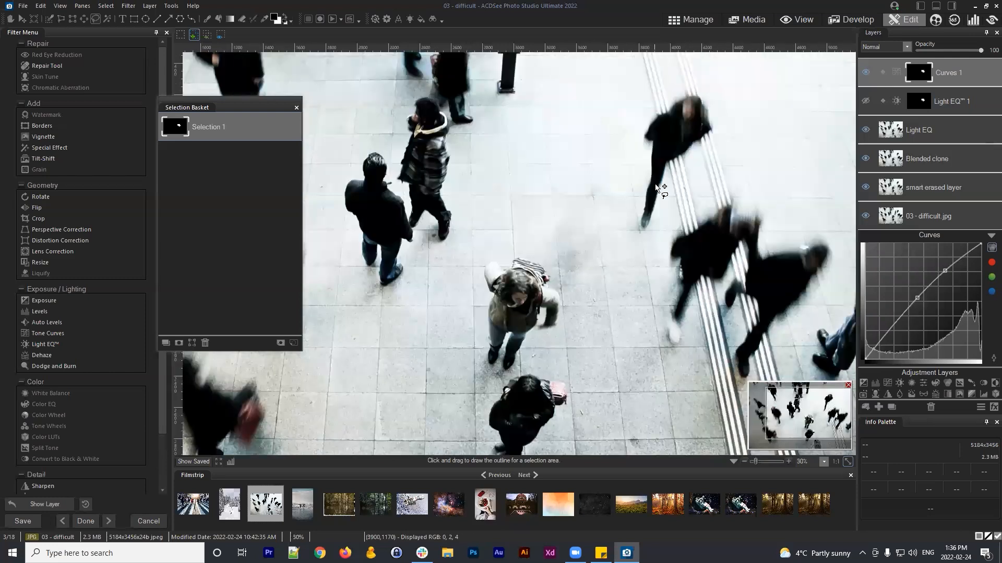
scroll(658, 189, down, 1)
Step: Compare Curves 1 on the whole photo and refine its curve, raising the highlight point and setting the midtone to input 113, output 138
drag(251, 110, 247, 77)
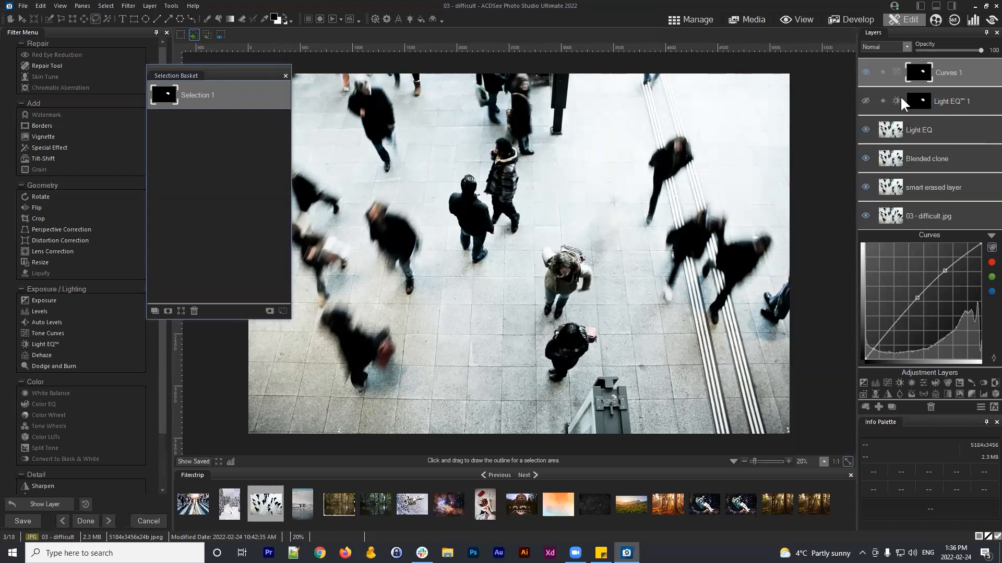
click(865, 72)
click(865, 72)
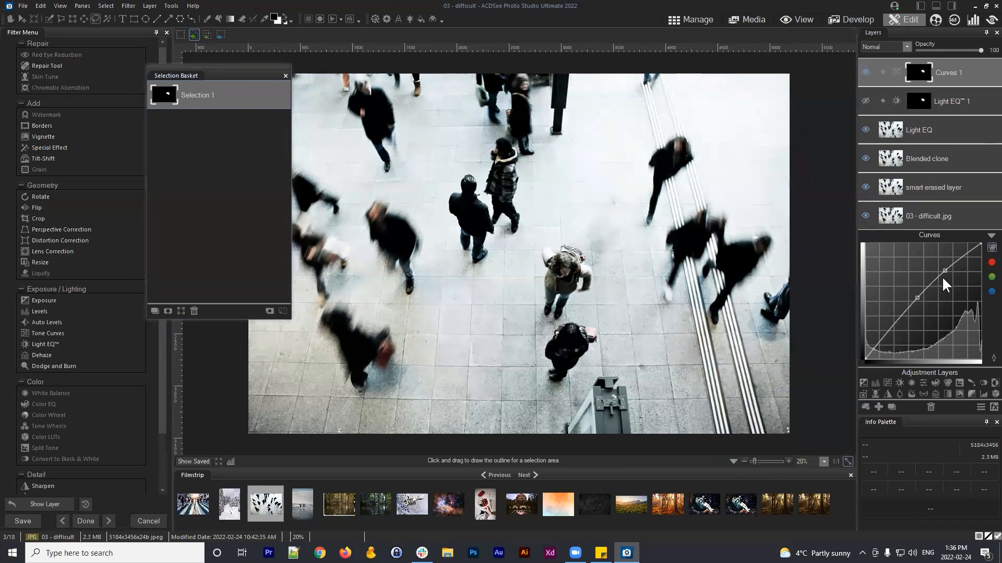
drag(944, 271, 917, 297)
click(918, 296)
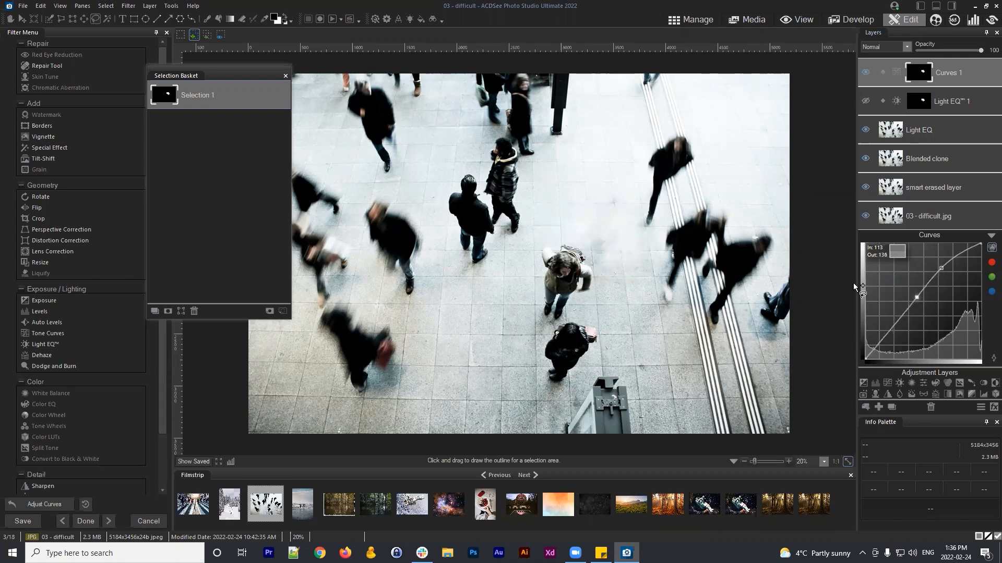
drag(250, 69, 204, 69)
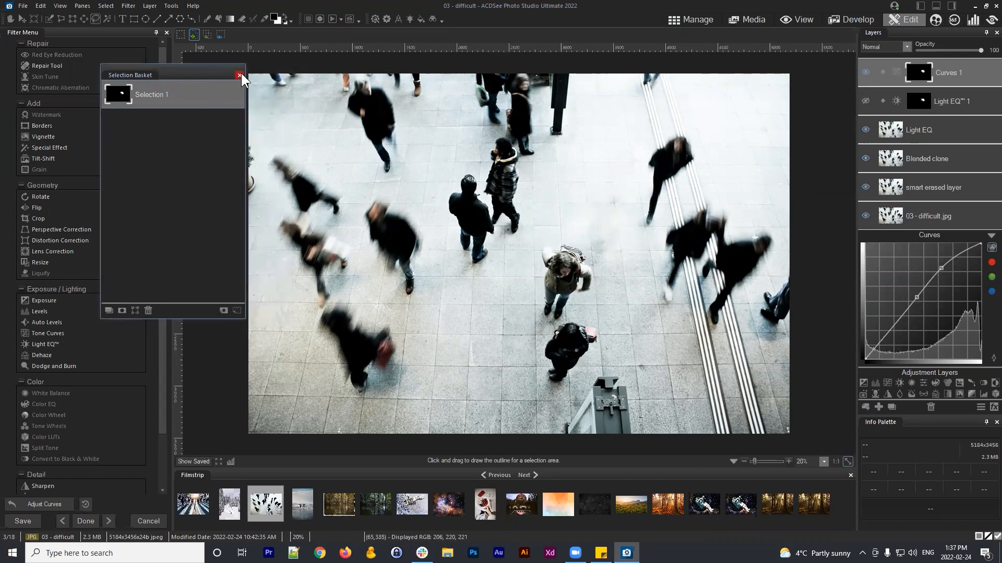
Step: Compare the Light EQ 1 and Curves 1 adjustments by toggling their visibility, leaving only Curves 1 shown
click(865, 73)
click(864, 100)
click(864, 99)
click(864, 99)
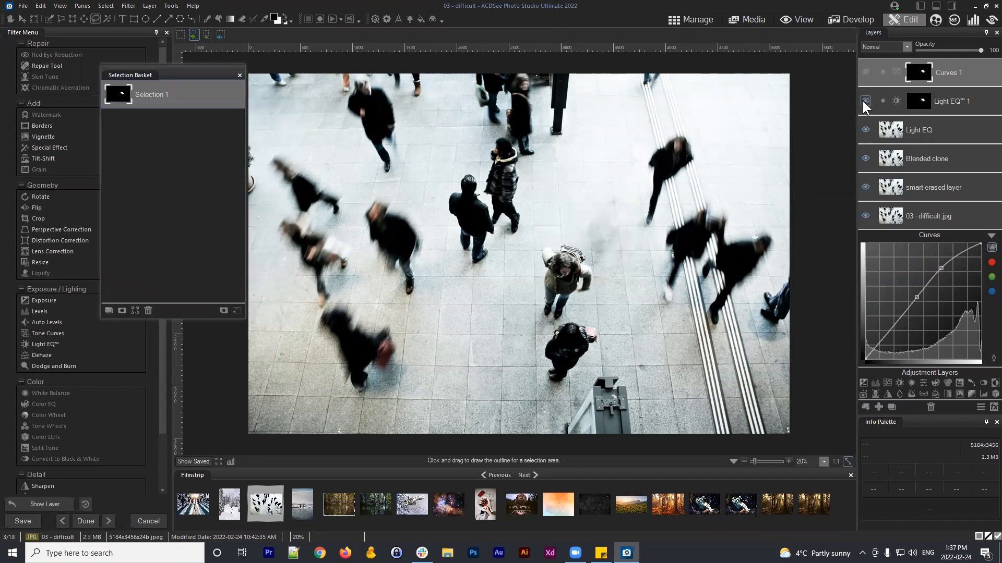
click(864, 99)
click(864, 73)
click(864, 73)
click(864, 73)
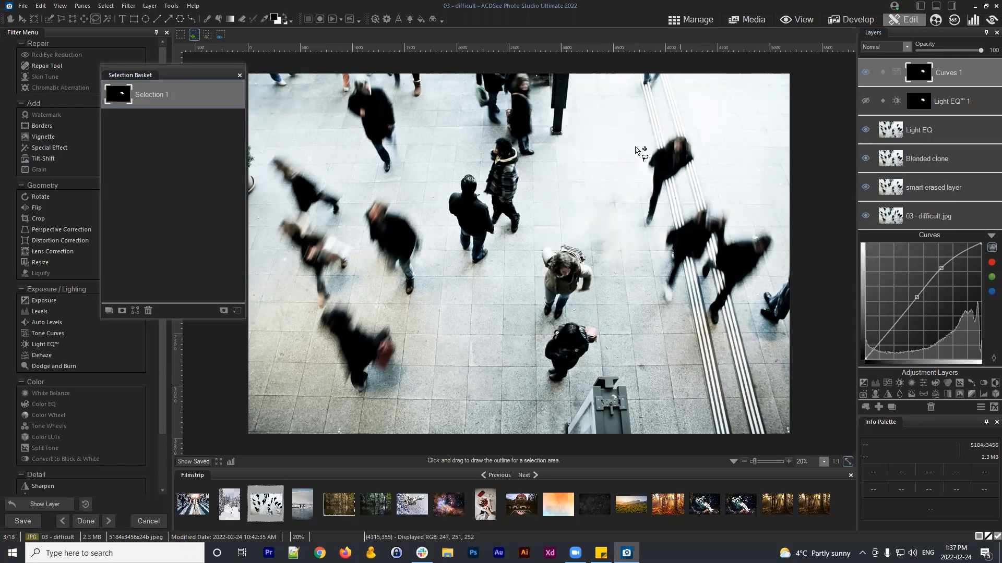
Step: Close the Selection Basket and delete the Light EQ 1 adjustment layer
click(239, 75)
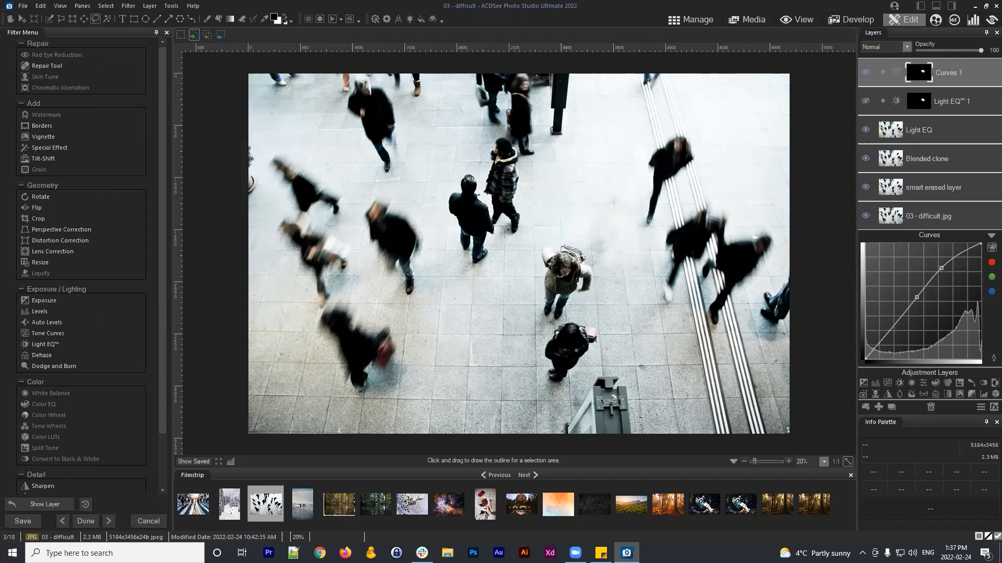
click(990, 236)
click(959, 108)
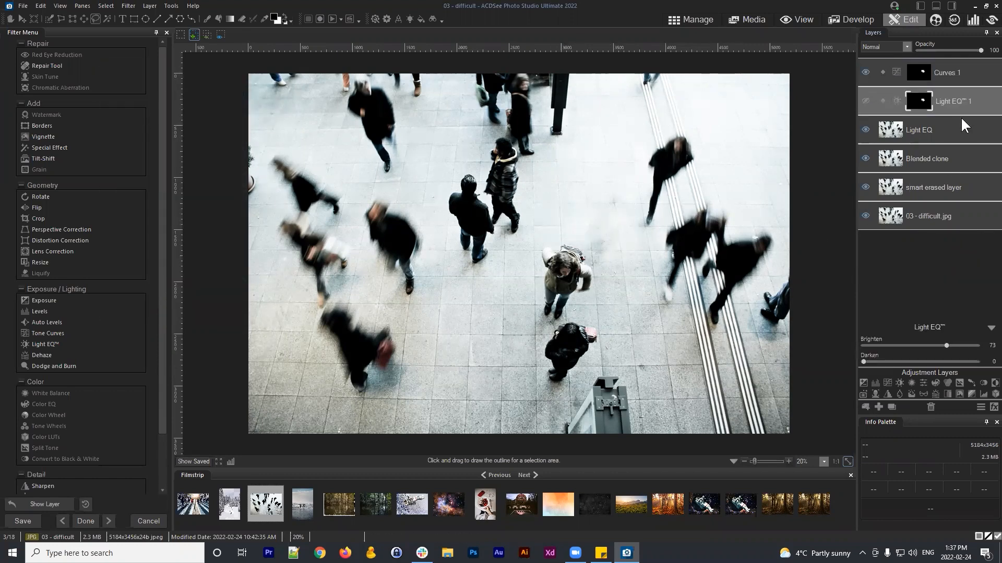
click(931, 407)
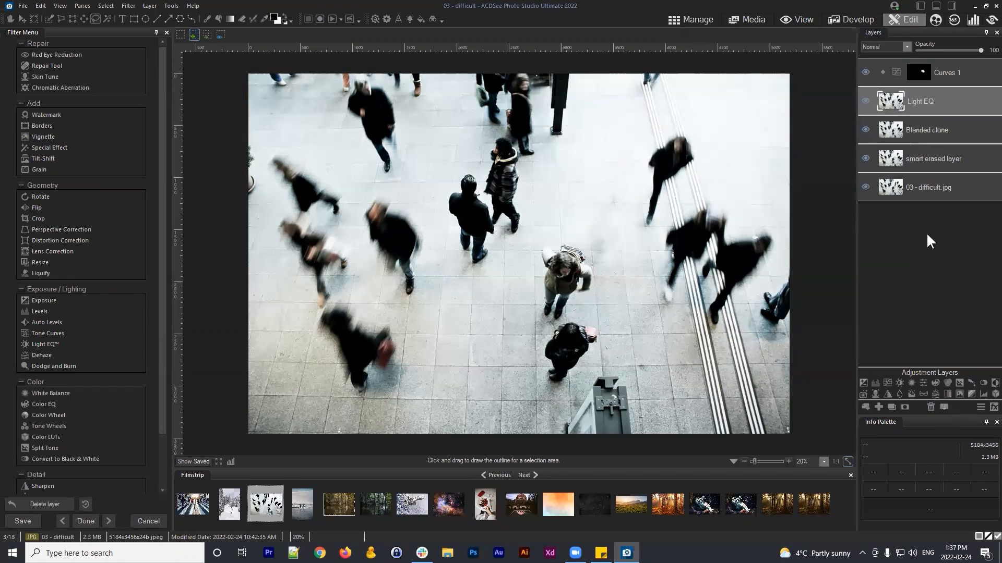
Step: Hide the Curves 1, Light EQ, Blended clone and smart erased layers to view the original photo
click(865, 73)
click(864, 99)
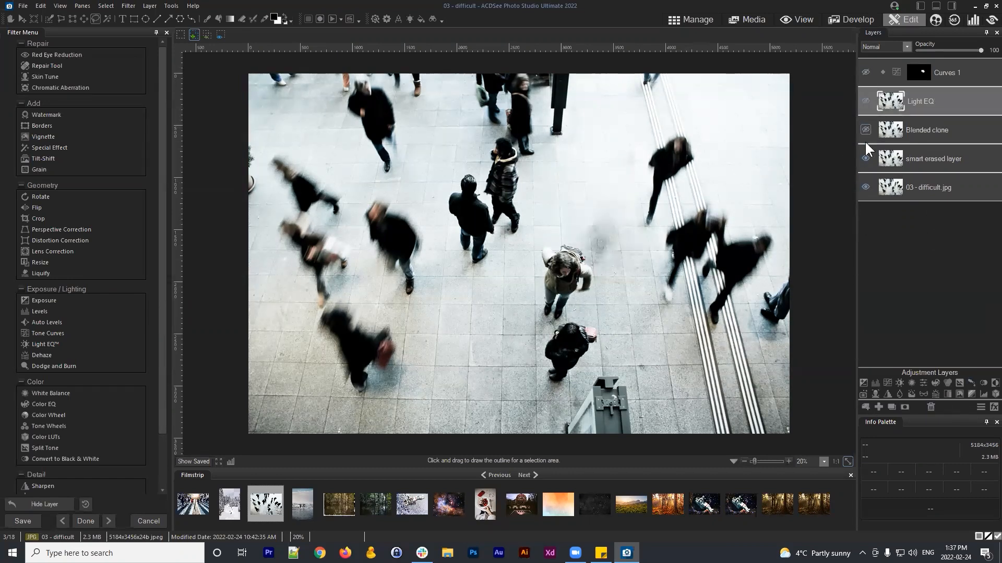
click(865, 128)
click(866, 159)
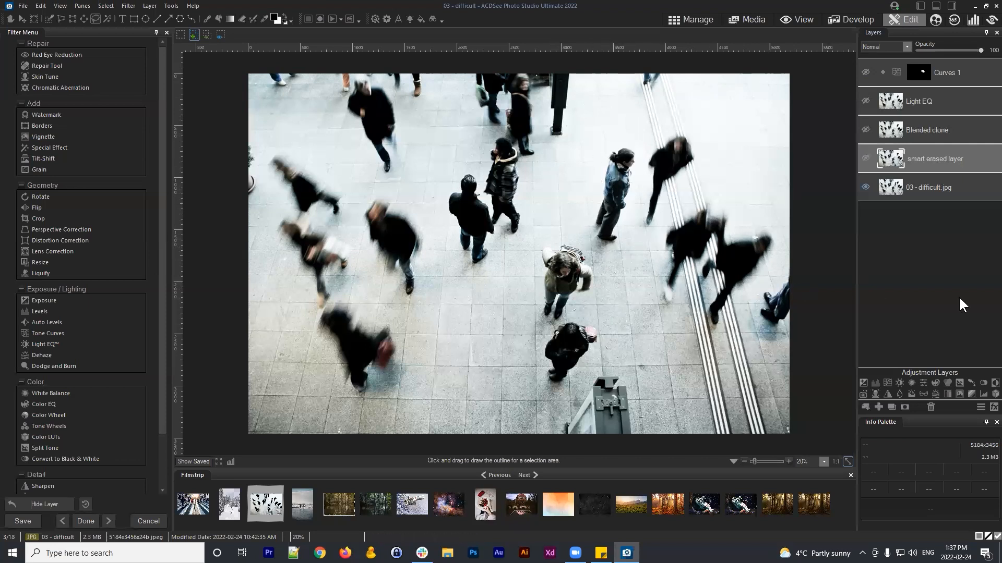
Step: Review the original 03 - difficult.jpg layer, then select and show the smart erased layer
click(946, 186)
drag(948, 183, 924, 190)
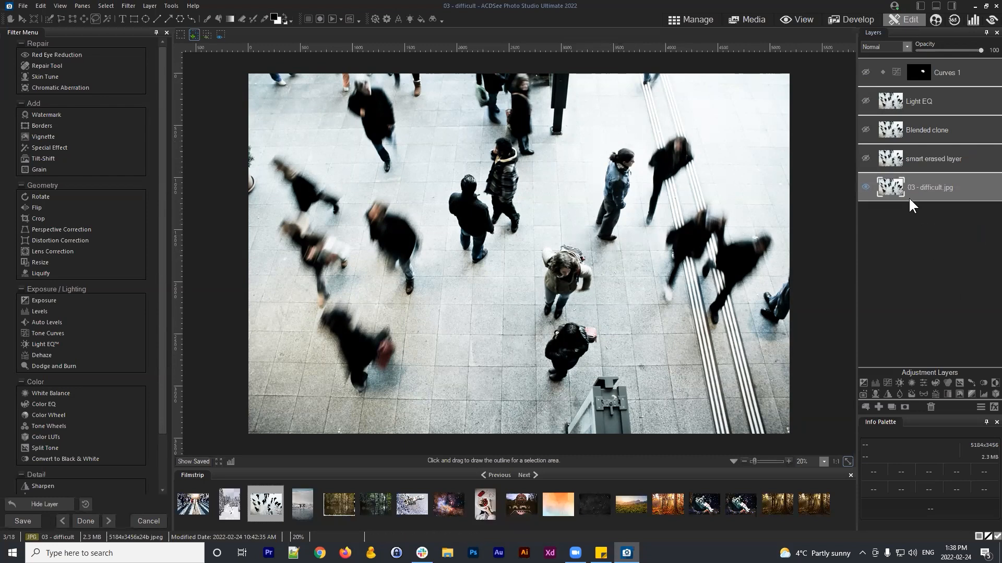
click(931, 161)
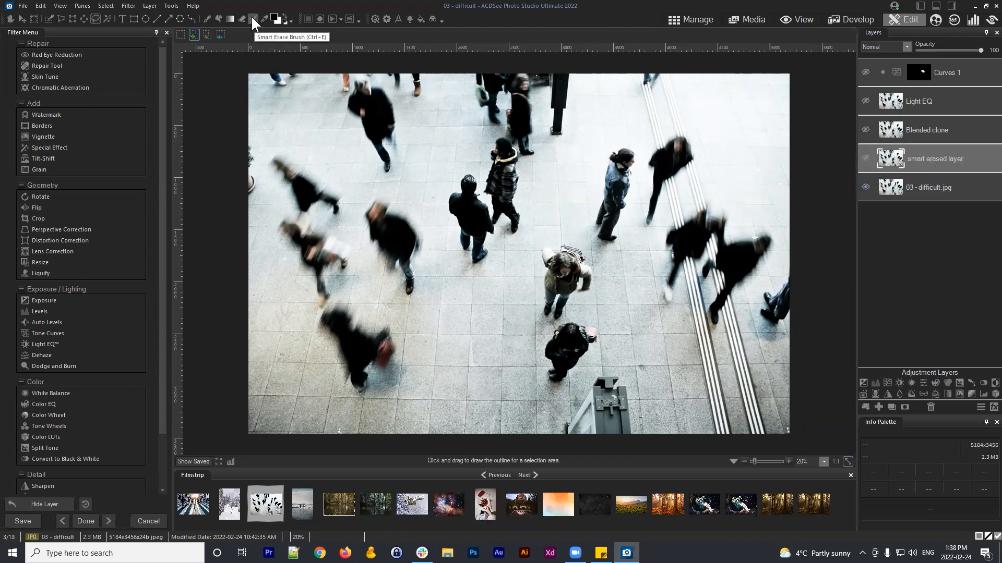
click(864, 158)
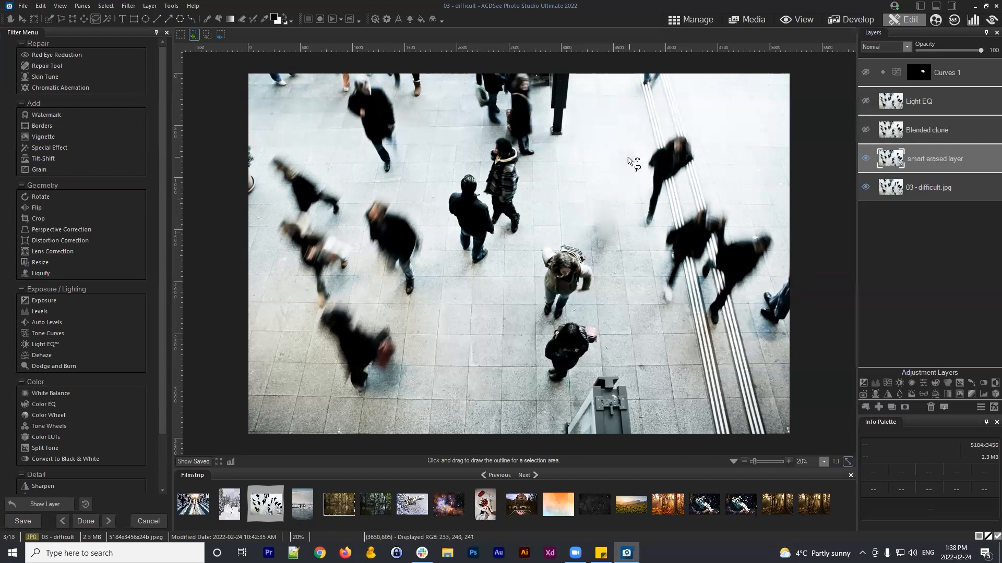
Step: Select the Blended clone layer and toggle its visibility to compare the cloning with the smart erased result
click(917, 135)
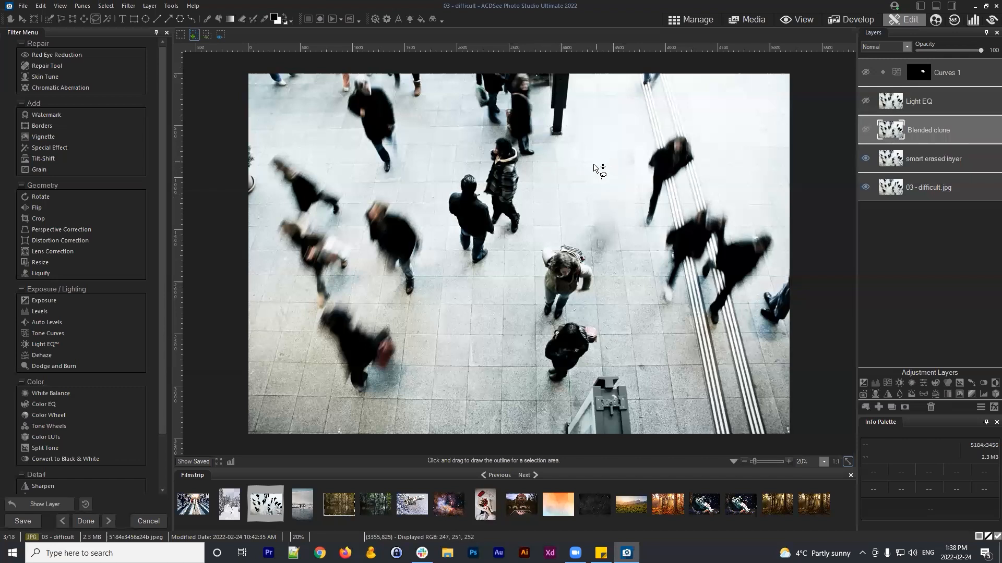
click(866, 129)
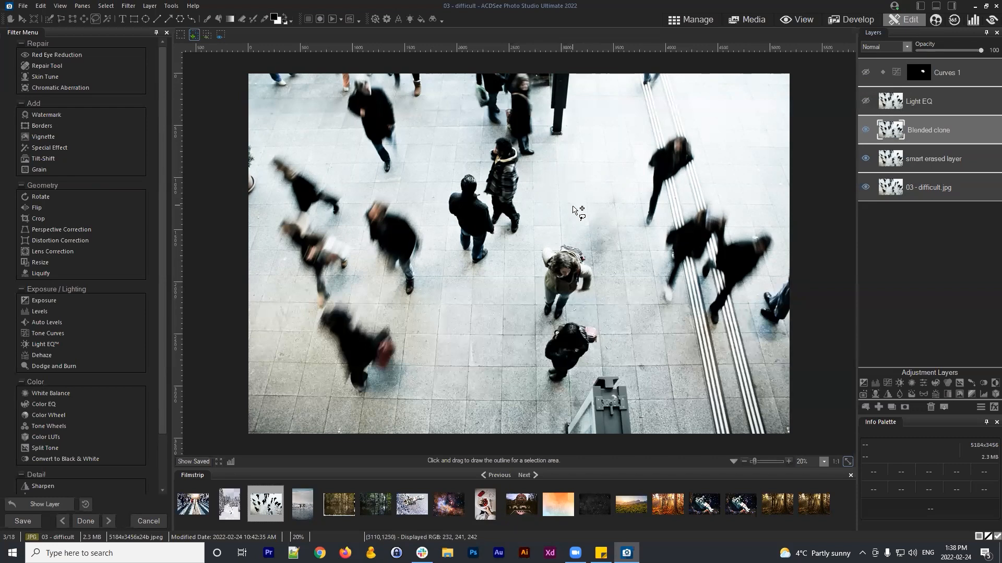
click(864, 130)
click(864, 129)
click(862, 126)
click(863, 128)
Step: Review the Light EQ layer with its visibility on, and select the Curves 1 adjustment layer above it
click(919, 112)
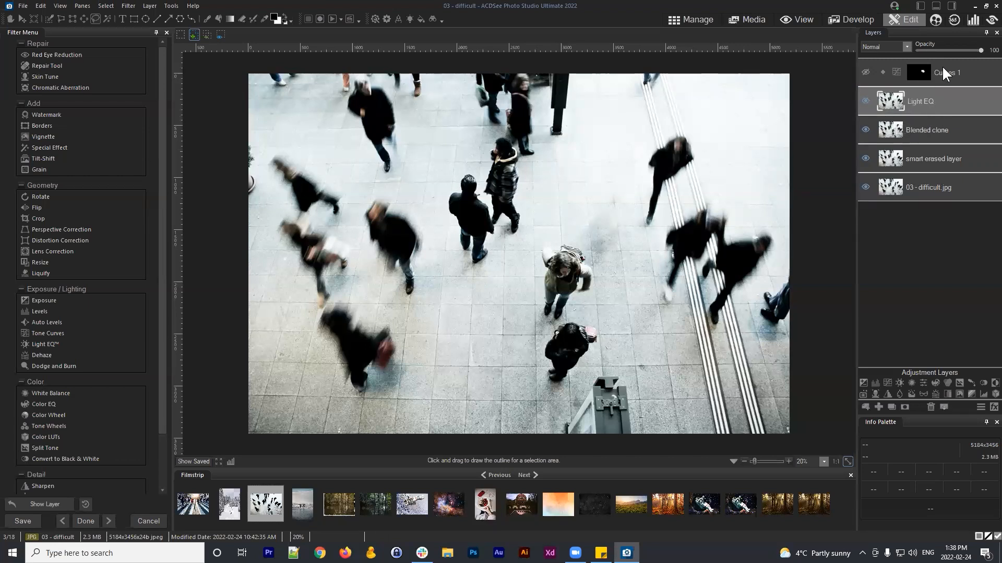
click(959, 72)
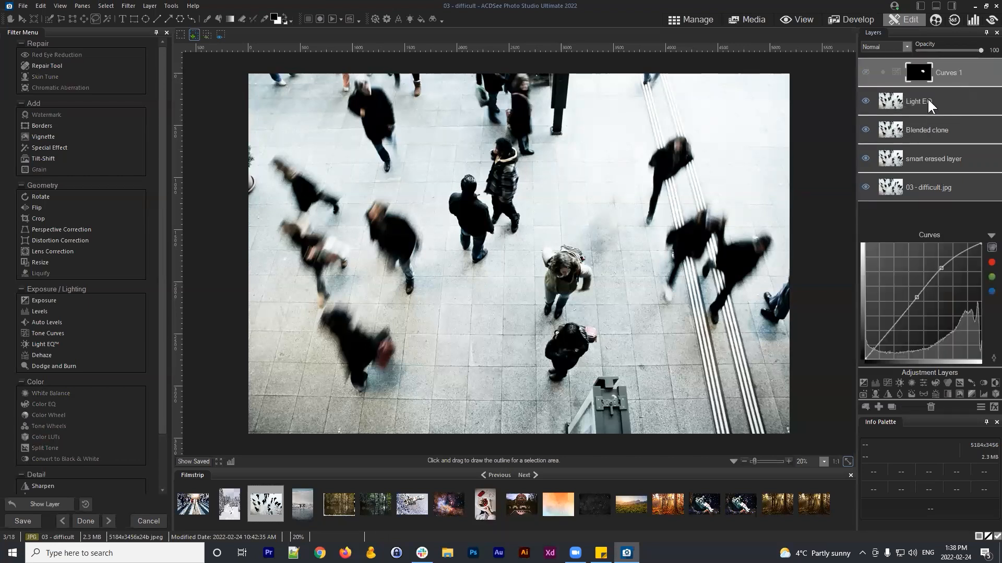
click(894, 103)
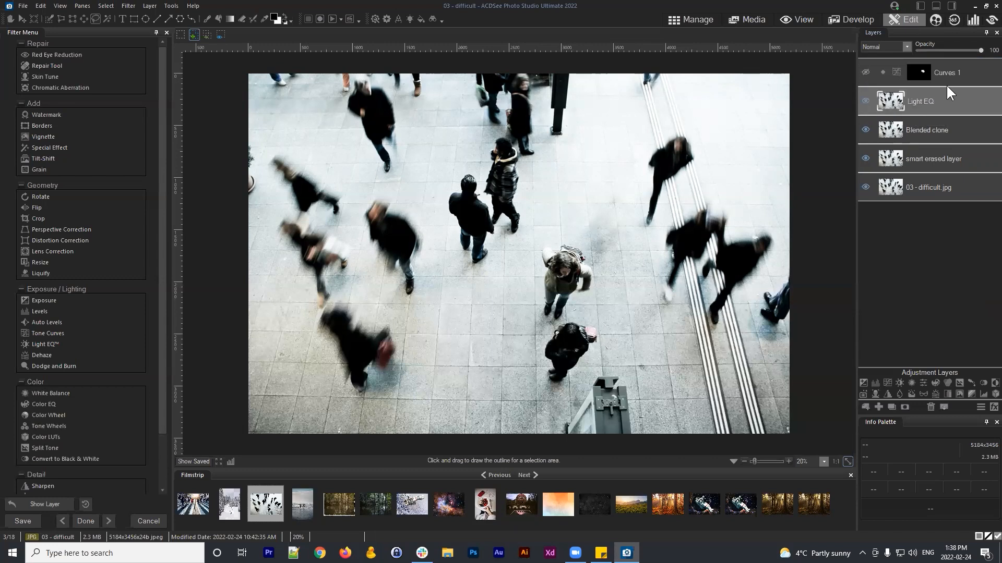
click(937, 79)
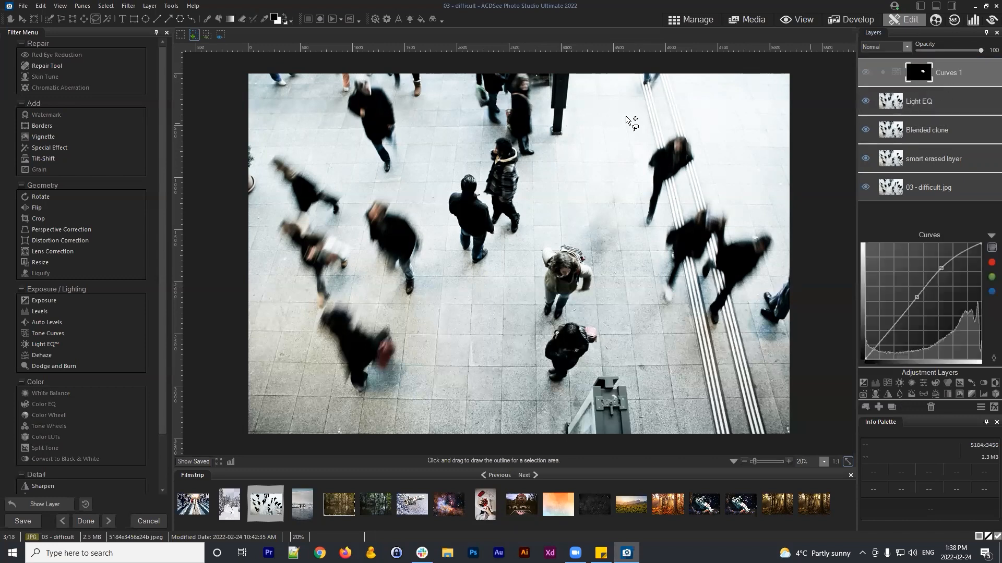
Step: Review the Curves 1 adjustment's mask feathering and the smart erased layer, Blended clone and Light EQ layers of the edited photo
click(96, 20)
click(863, 71)
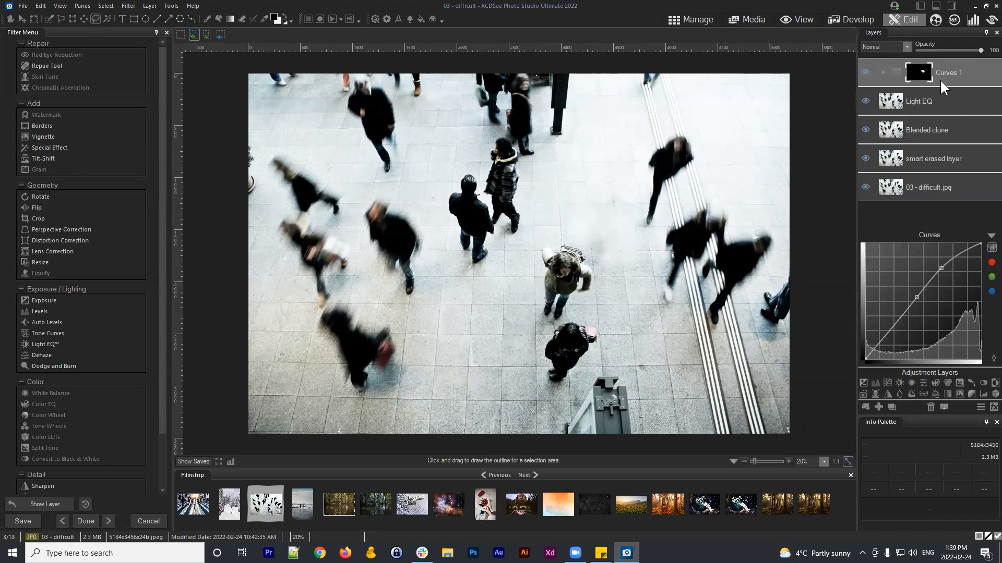
click(916, 73)
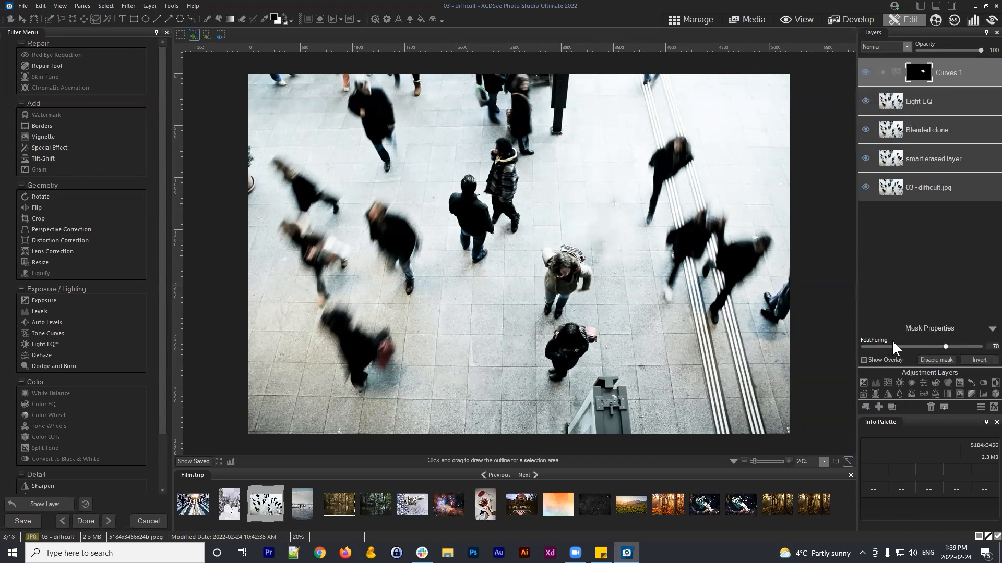
double_click(946, 347)
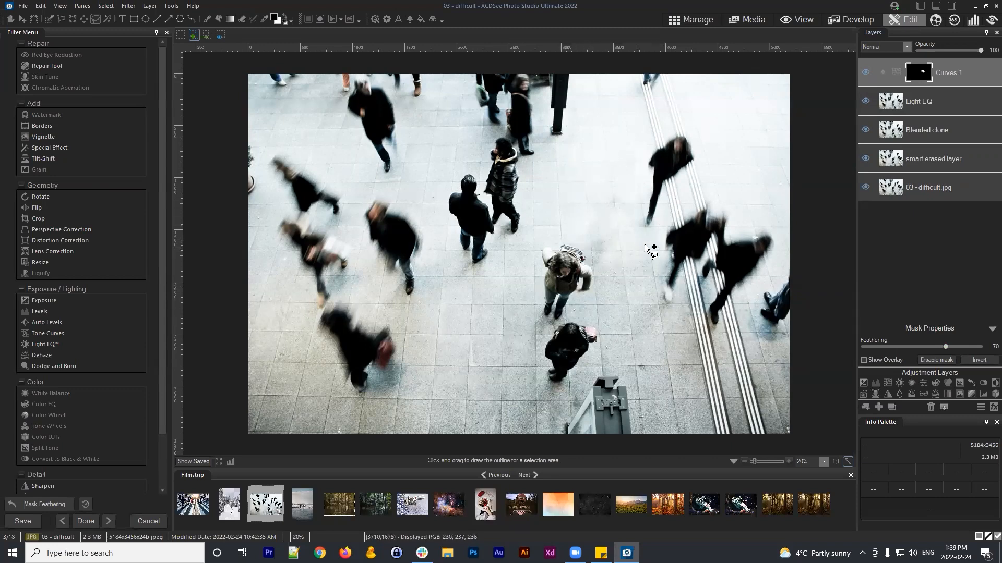
click(940, 161)
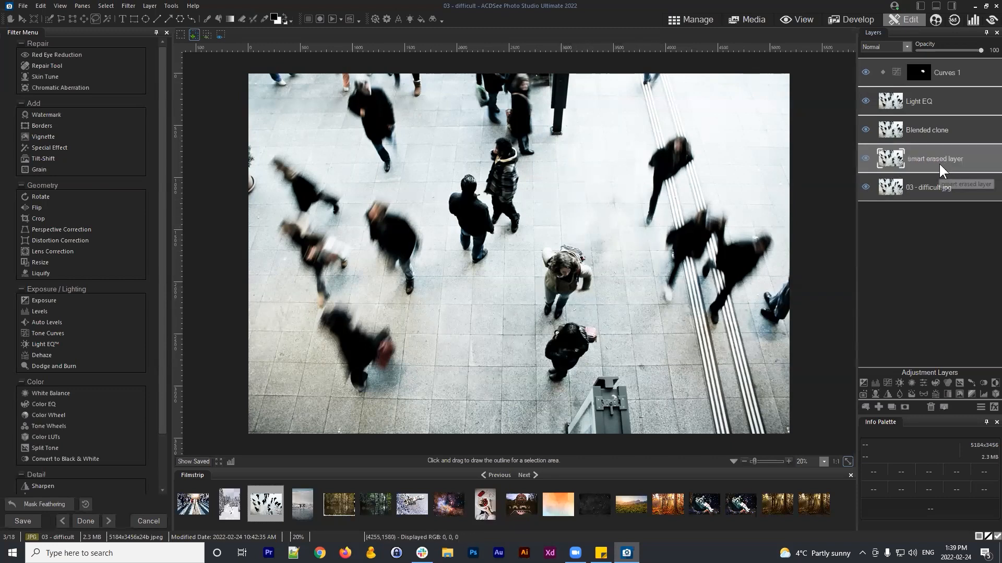
click(928, 137)
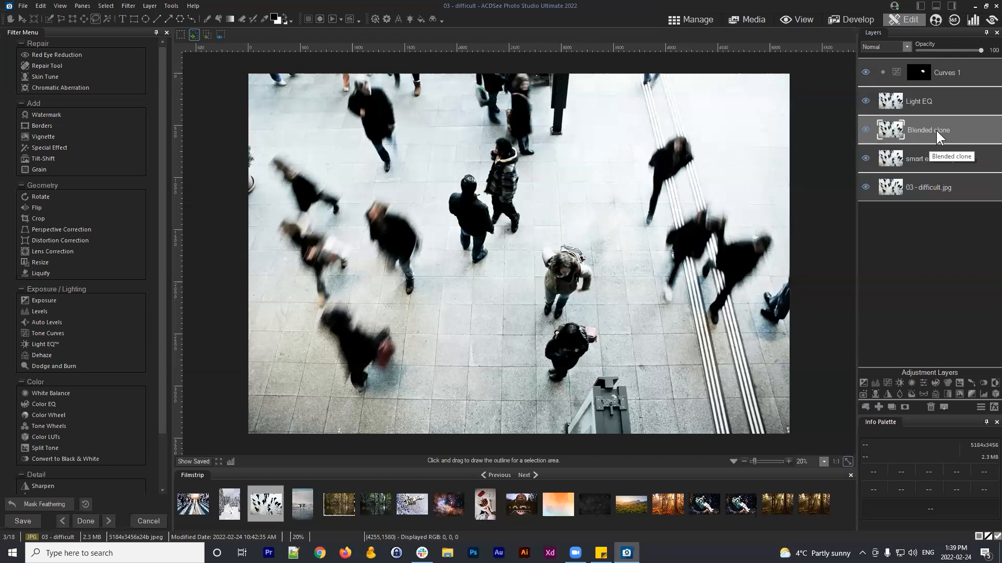
click(920, 103)
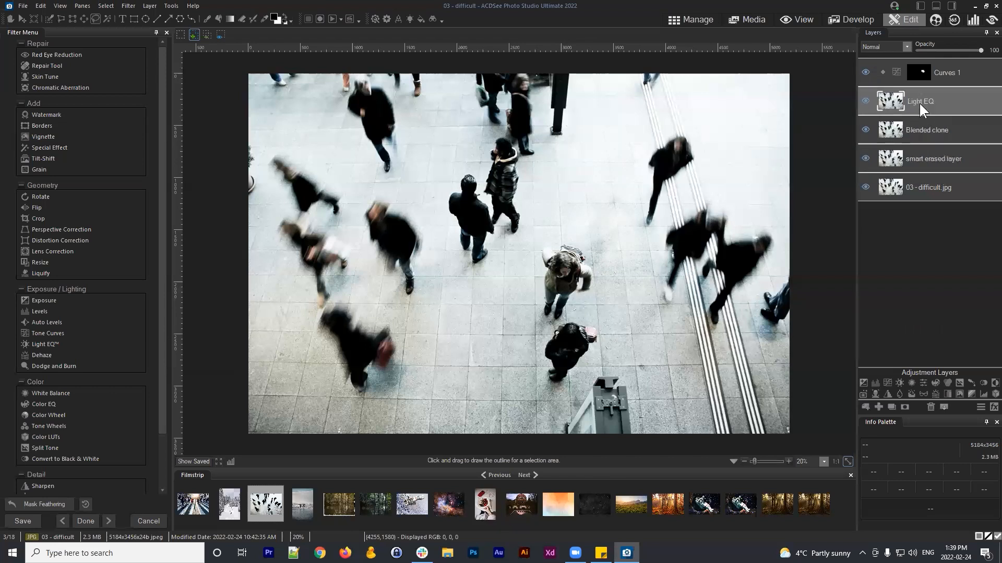
click(948, 72)
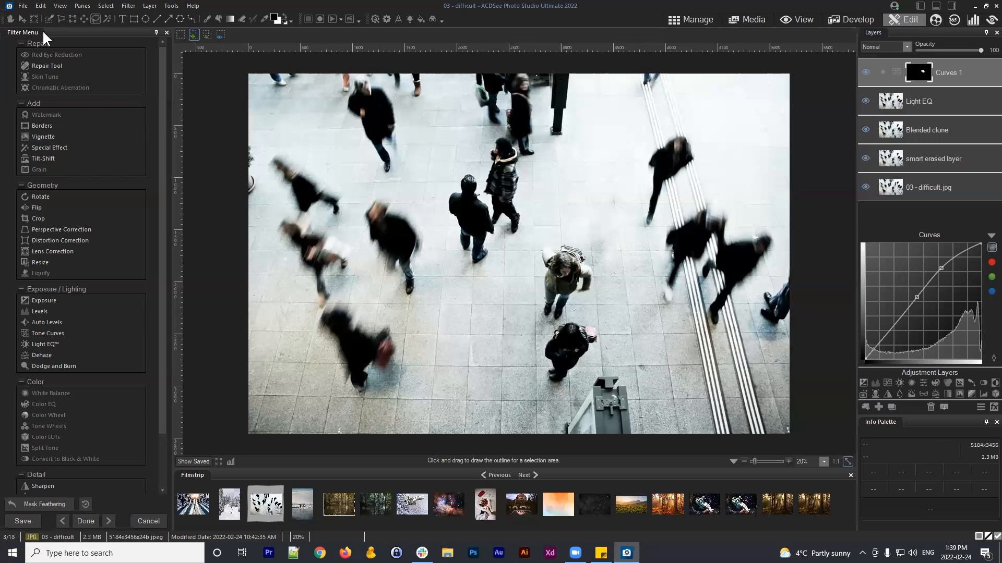
click(929, 132)
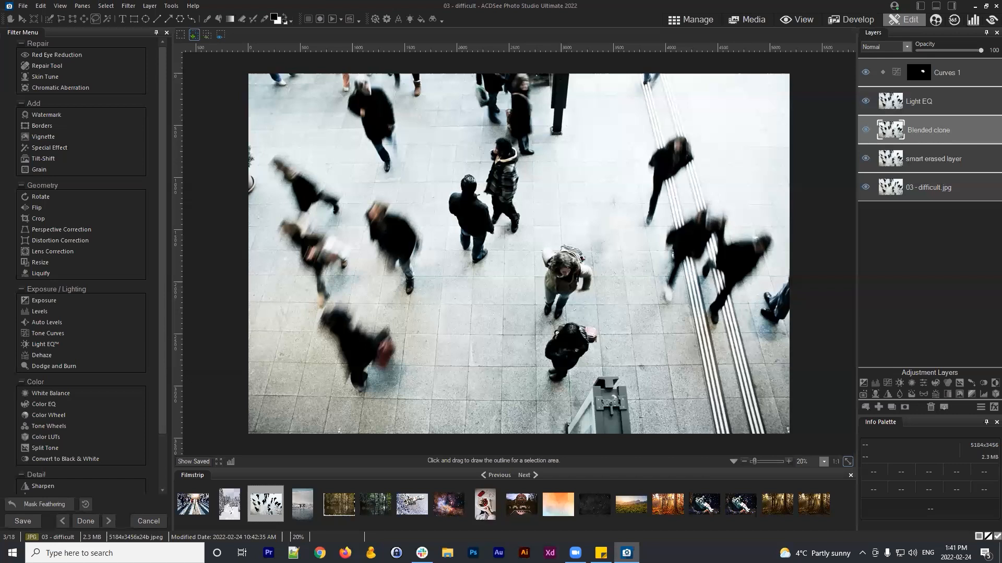
Step: Return to Manage mode and discard the changes made to the 03 - difficult photo
click(689, 23)
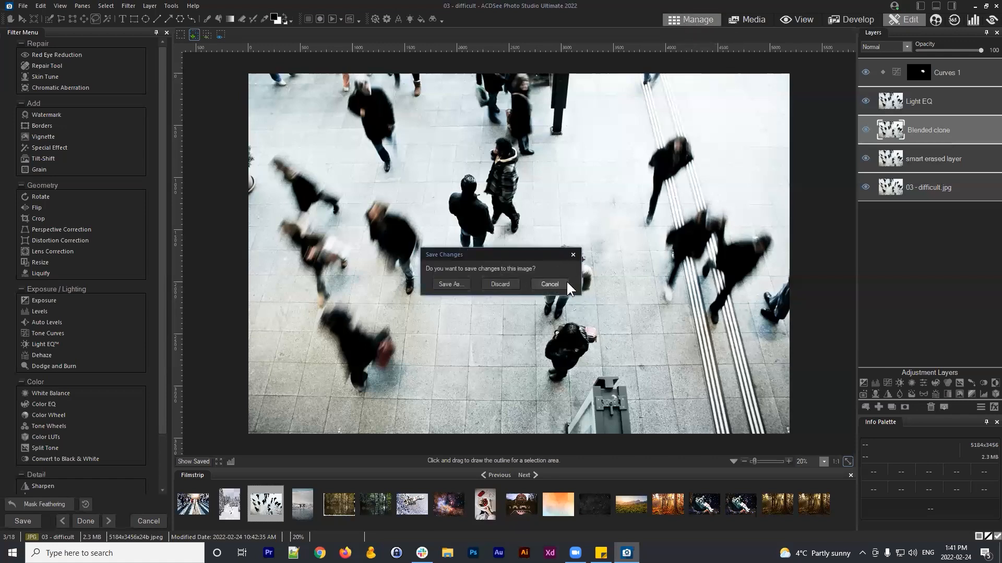
click(566, 281)
click(691, 20)
click(503, 277)
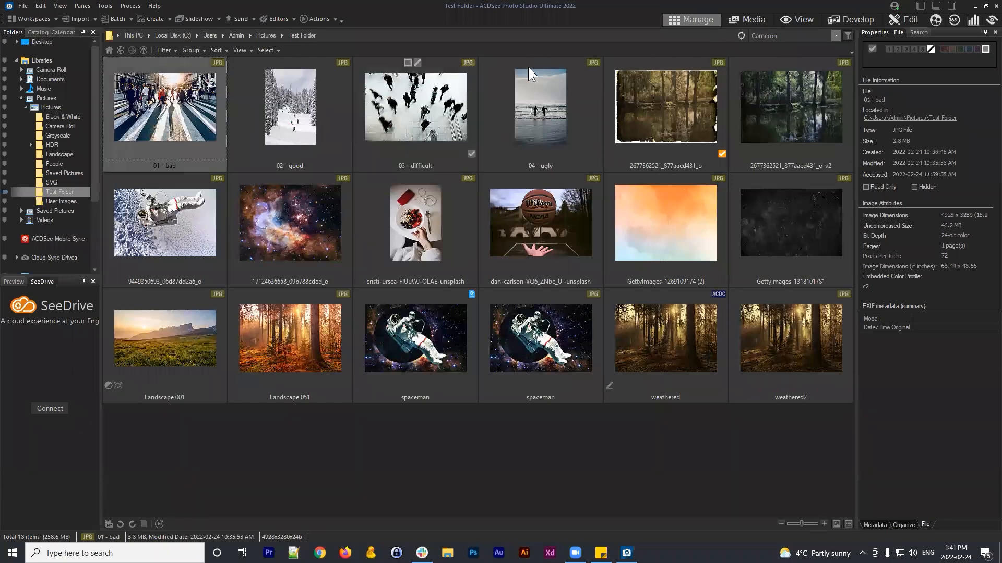
Step: Switch to View mode and display the whole 02 - good photo
click(801, 21)
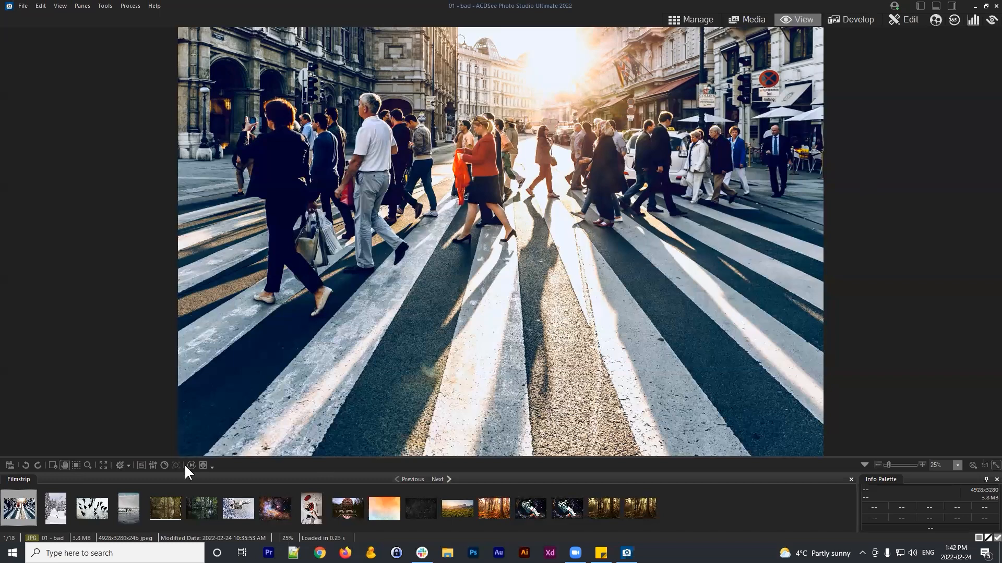
click(58, 509)
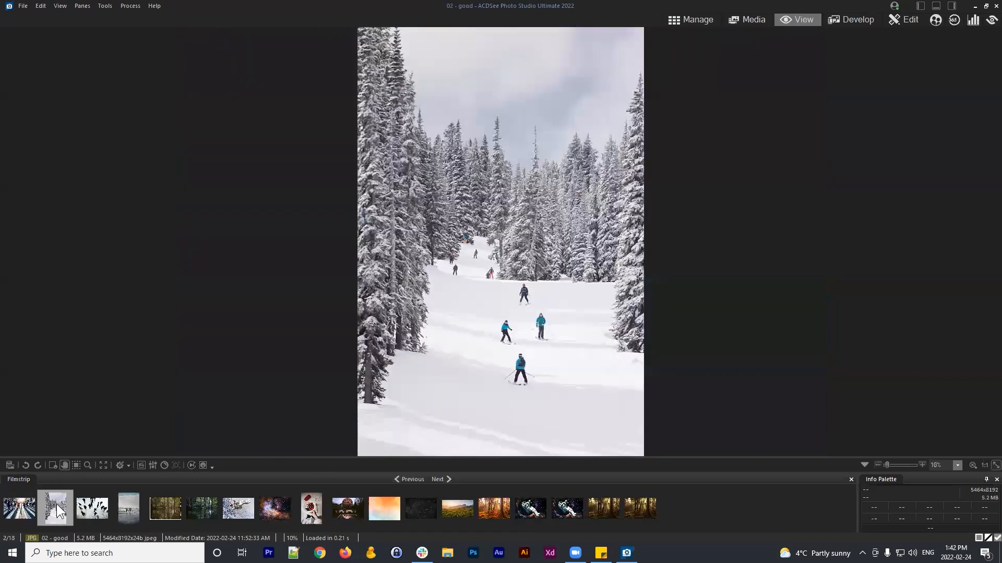
click(588, 280)
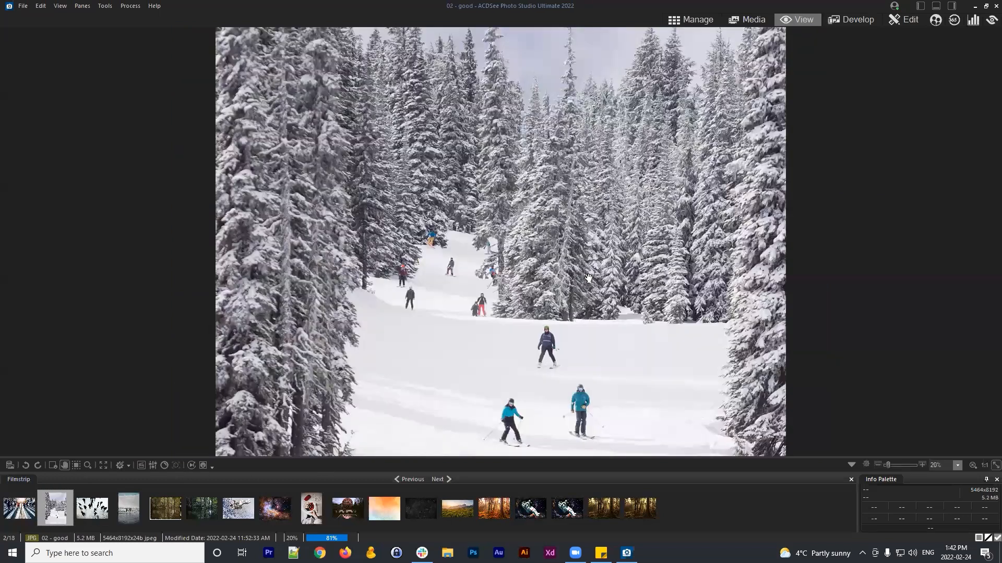
scroll(574, 320, down, 7)
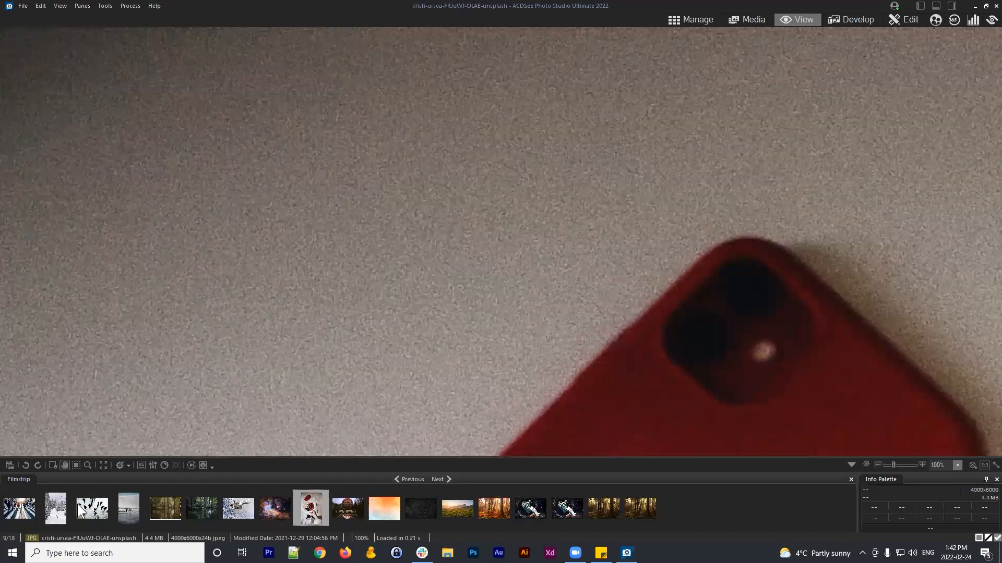
click(66, 508)
scroll(644, 272, down, 1)
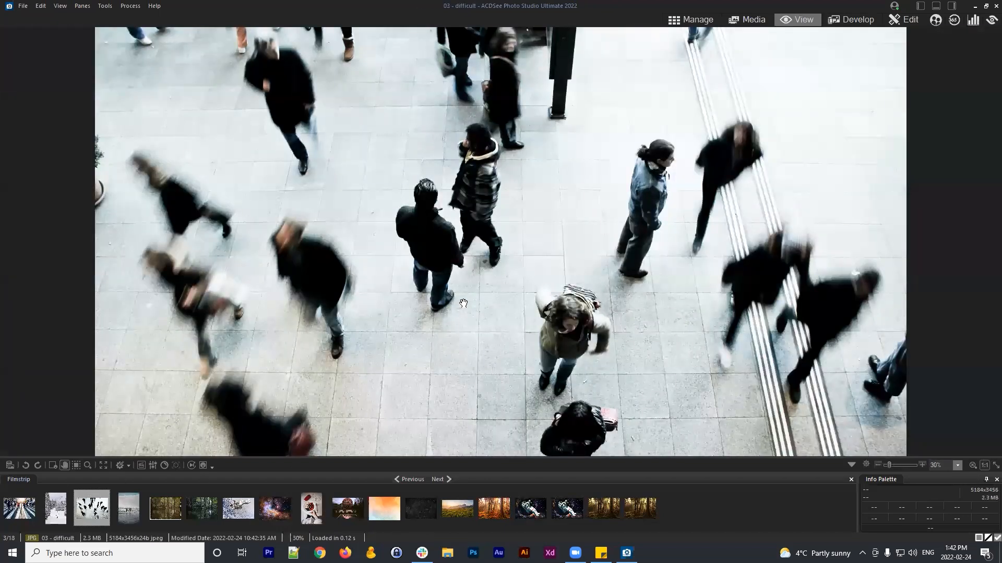
click(51, 515)
scroll(673, 245, down, 3)
scroll(657, 289, up, 2)
scroll(660, 294, up, 3)
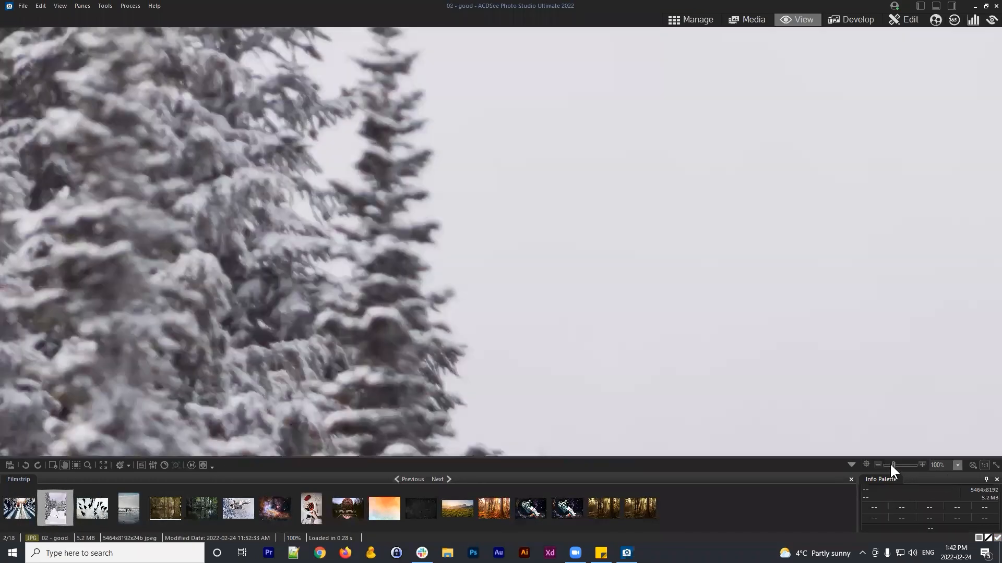
drag(893, 465, 890, 464)
click(986, 465)
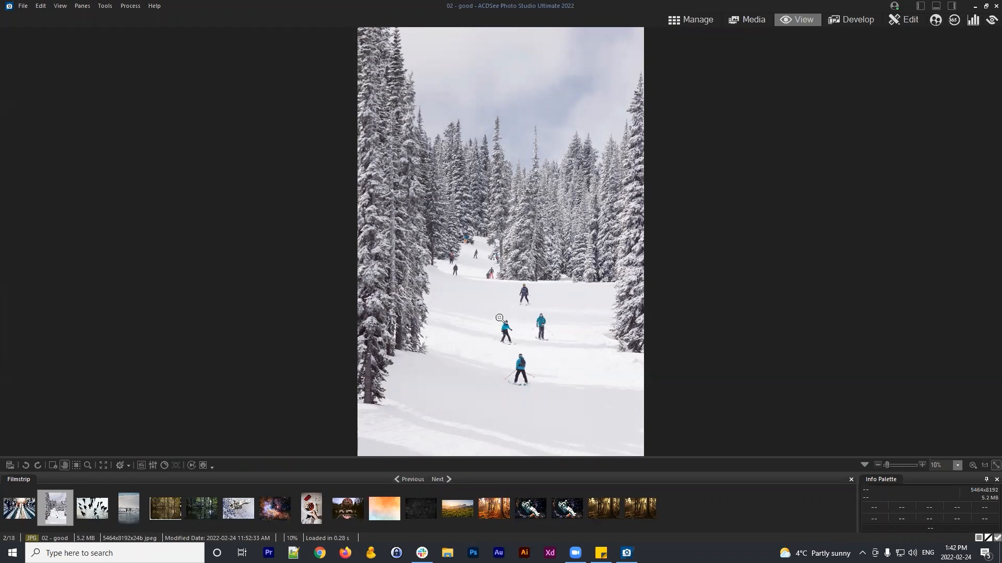
Step: Inspect the individual skiers on the slope at 100%, returning to the full photo between close-ups
click(522, 296)
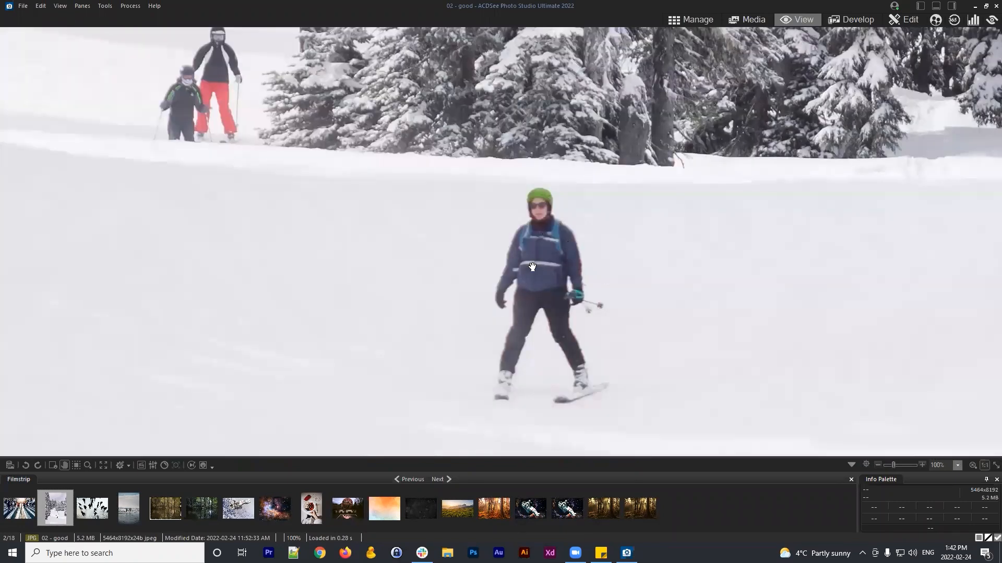
click(538, 263)
click(528, 299)
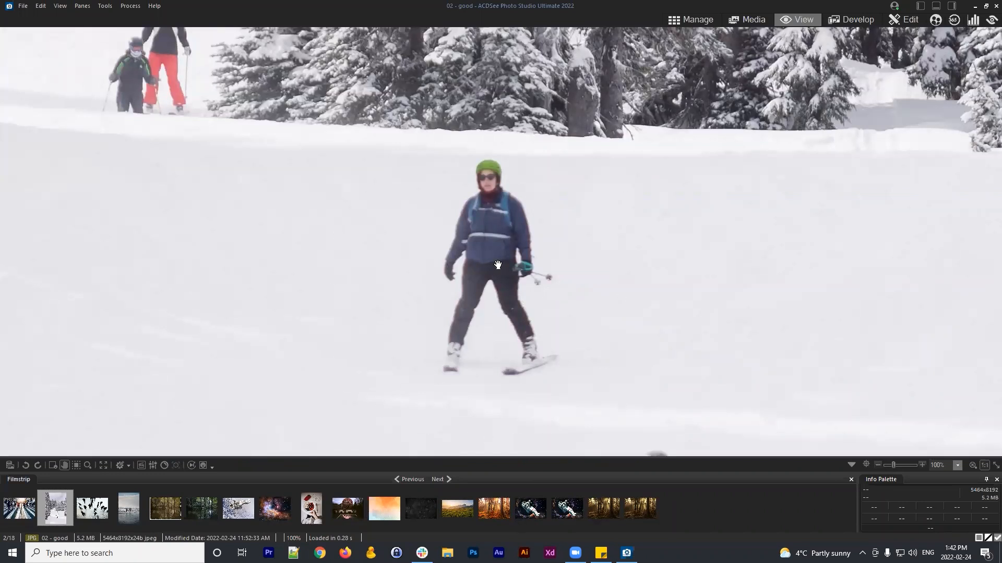
click(544, 264)
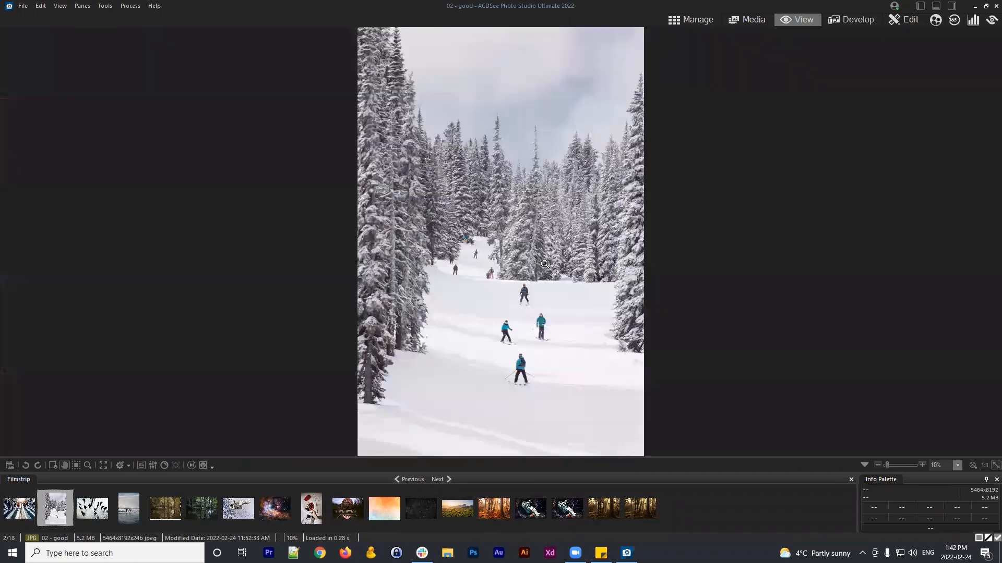
click(509, 326)
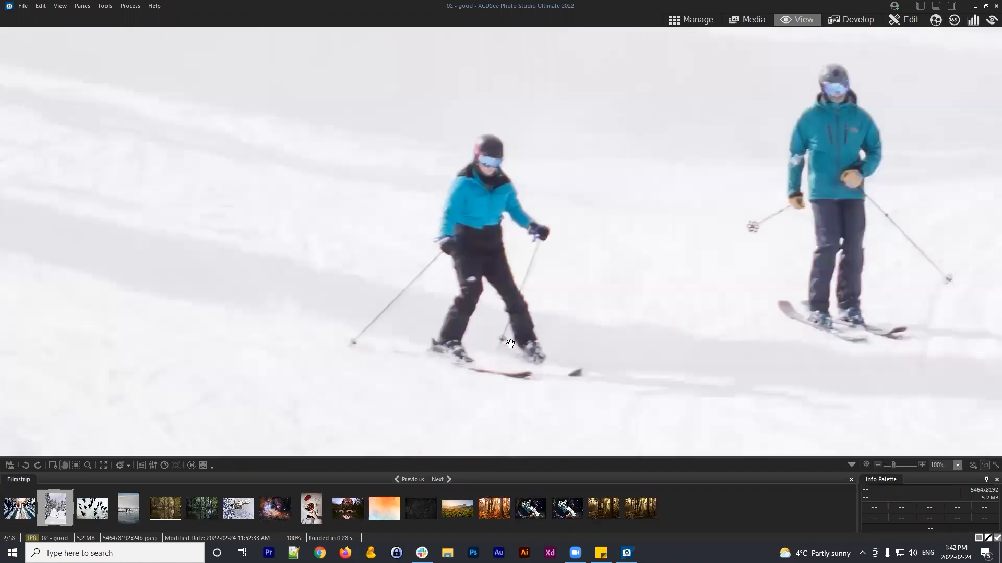
click(676, 255)
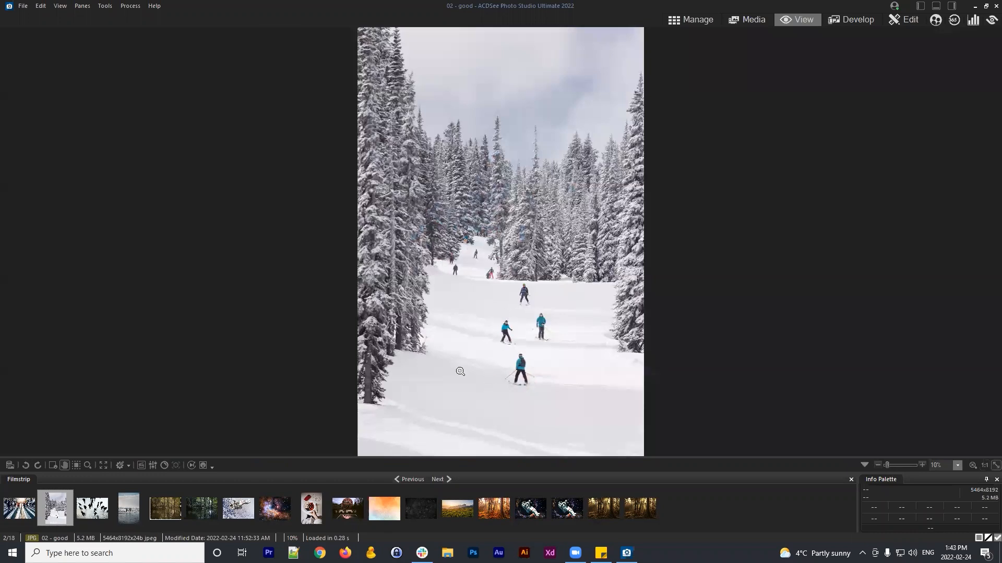
Step: Open the 04 - ugly photo in Edit mode
click(97, 513)
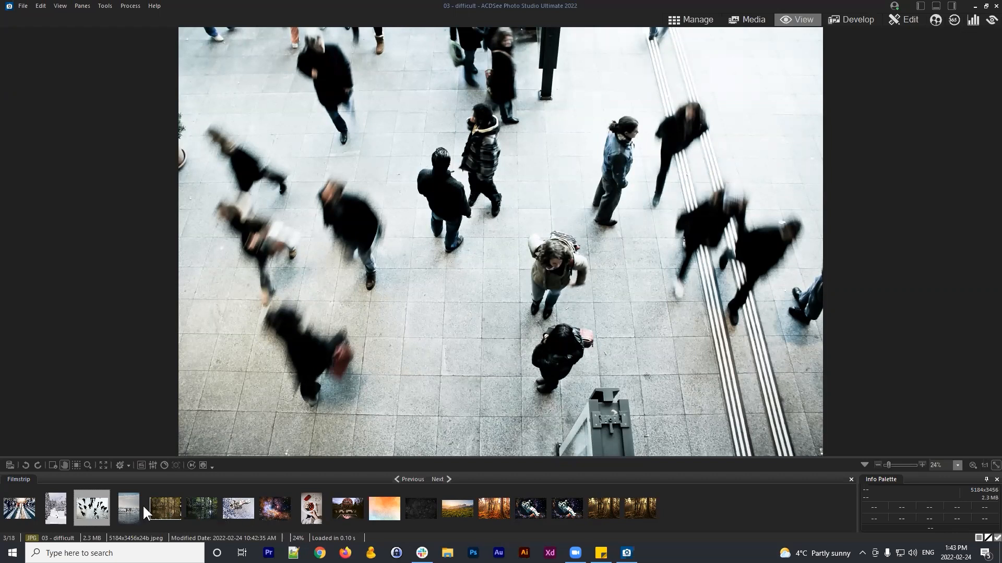
click(129, 502)
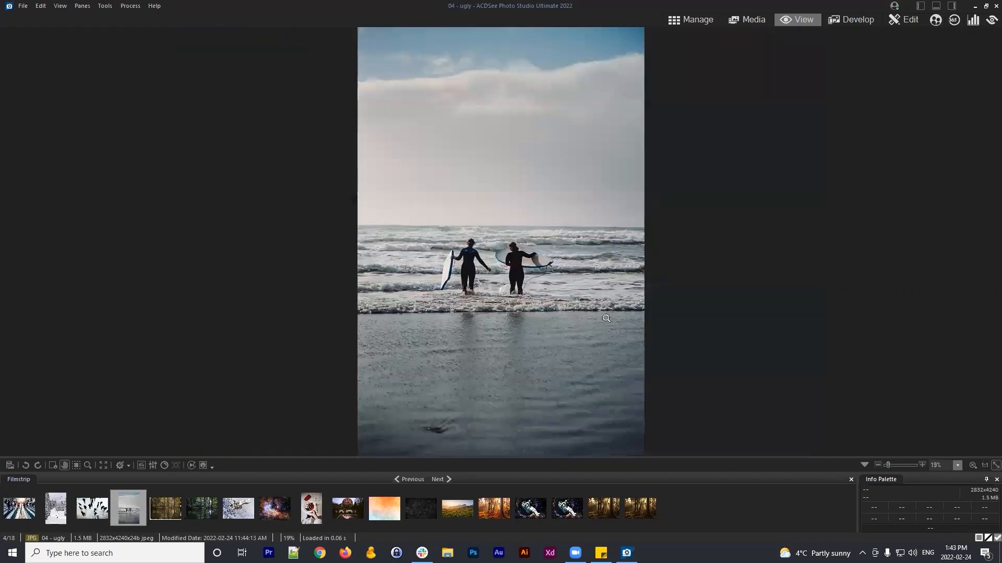
click(897, 18)
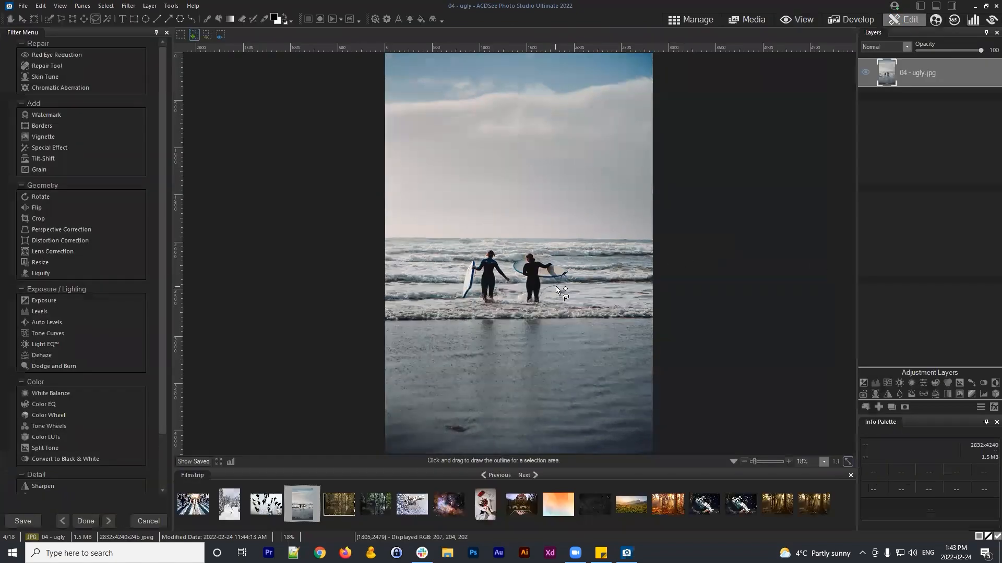
Step: Examine the two surfers, the surfboard leash and the surrounding waves in the beach photo up close
scroll(557, 279, up, 5)
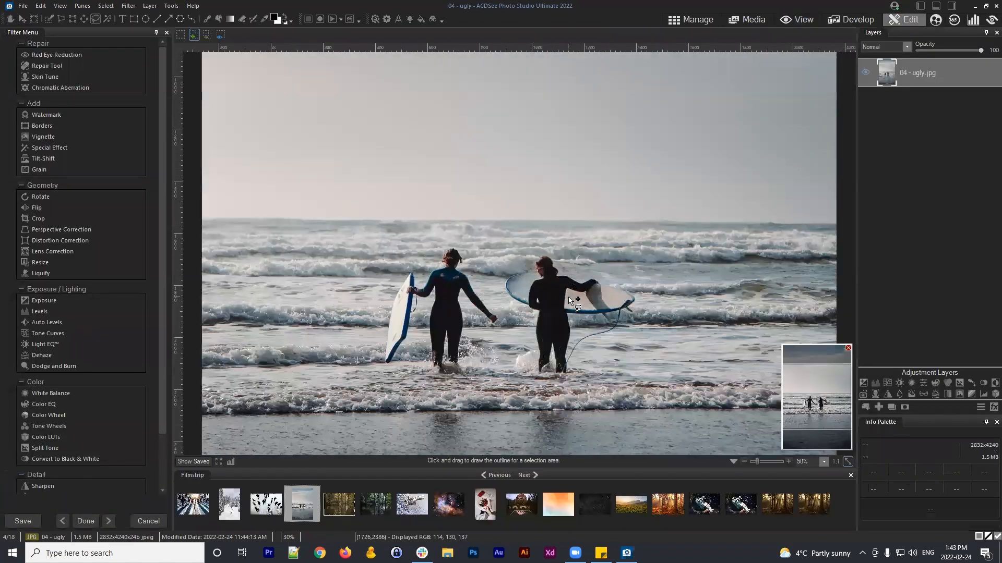
scroll(571, 297, down, 1)
scroll(578, 298, up, 1)
drag(641, 299, 580, 193)
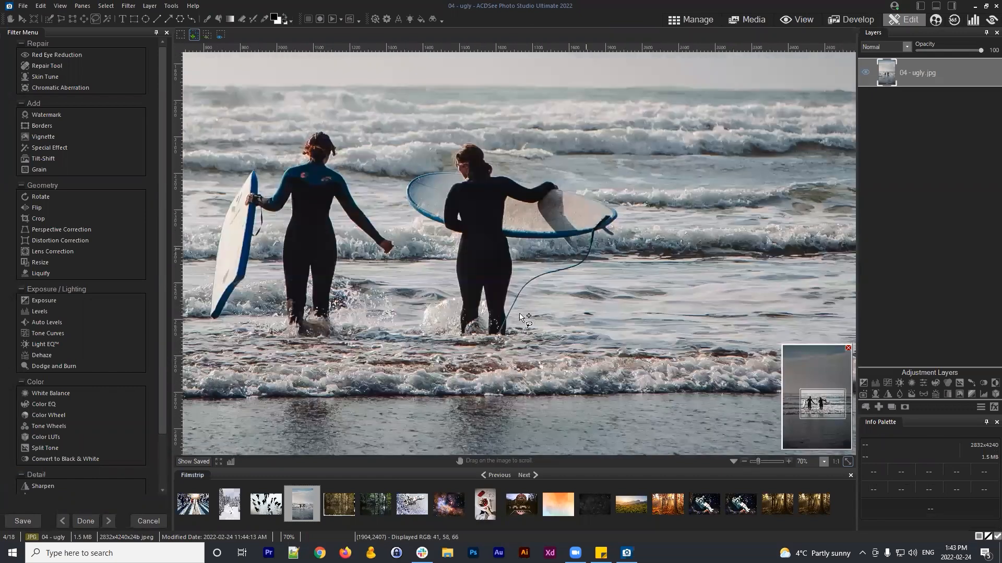
scroll(505, 314, down, 1)
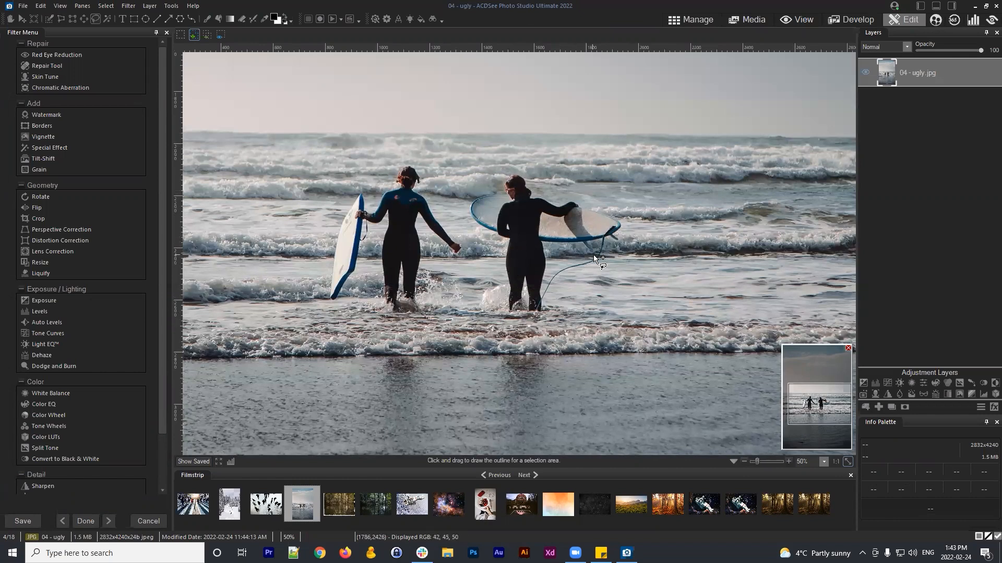
scroll(574, 255, up, 1)
scroll(736, 180, down, 1)
drag(727, 178, 665, 206)
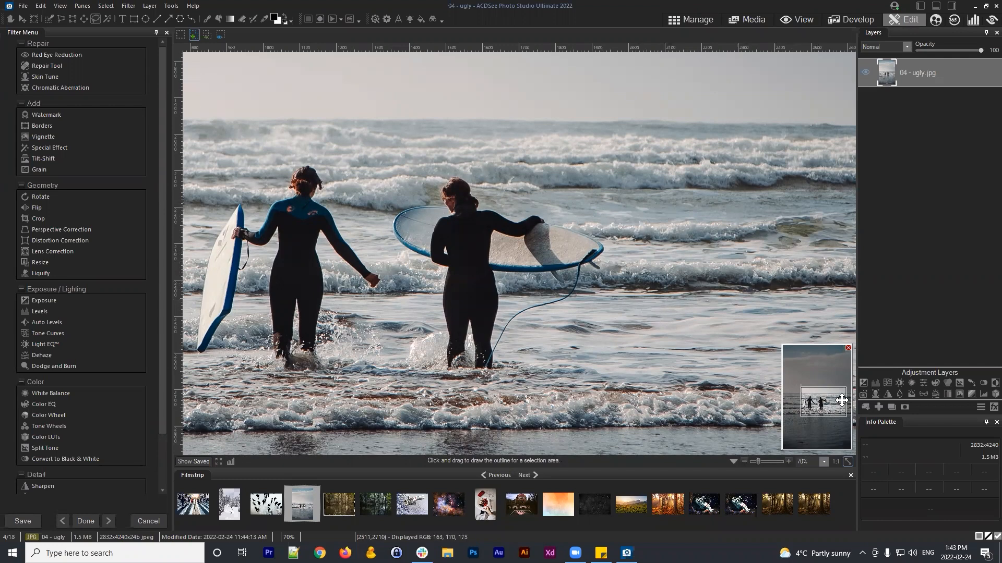
drag(835, 405, 840, 404)
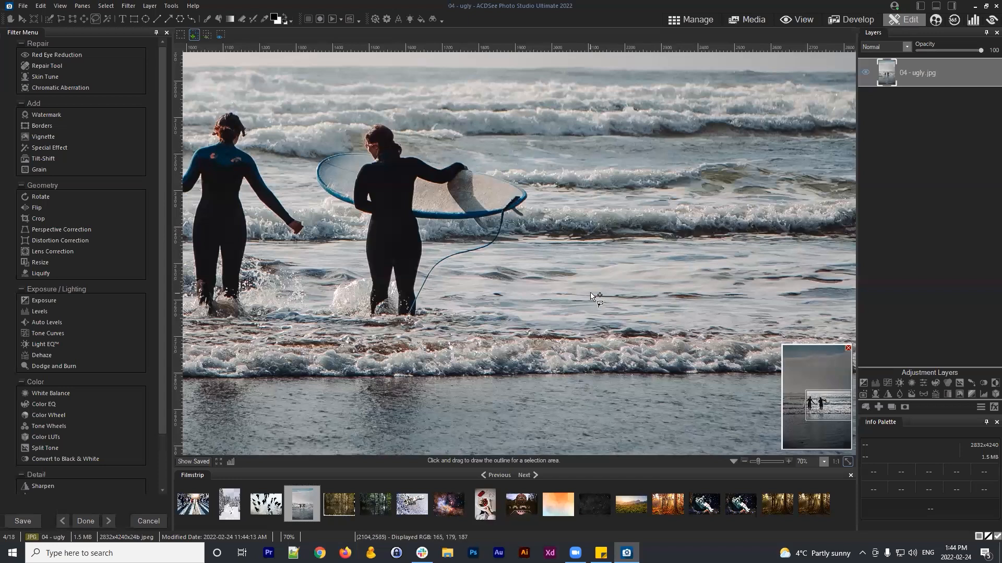
mouse_move(541, 246)
mouse_down()
mouse_move(566, 351)
mouse_move(603, 303)
mouse_up()
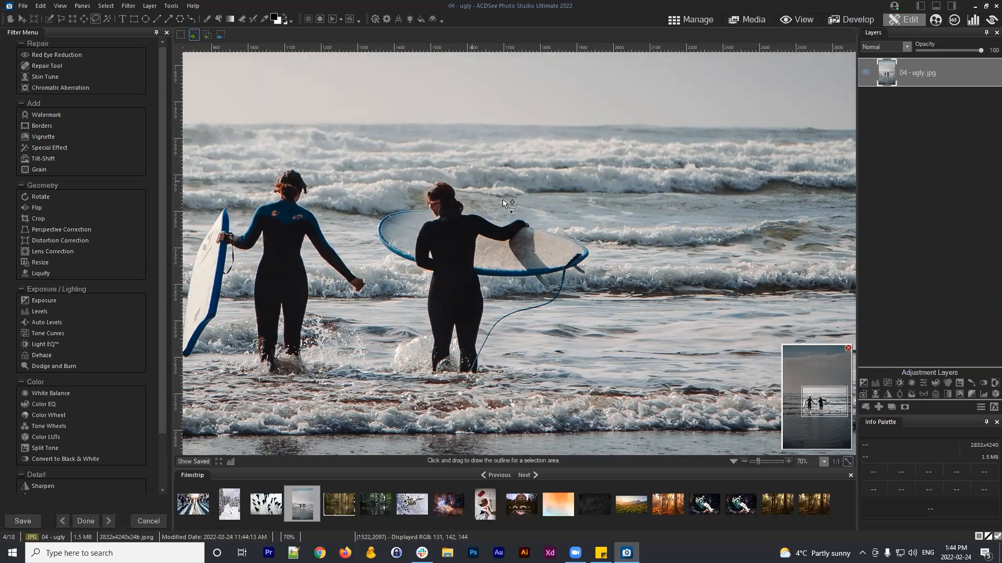
drag(738, 281, 656, 252)
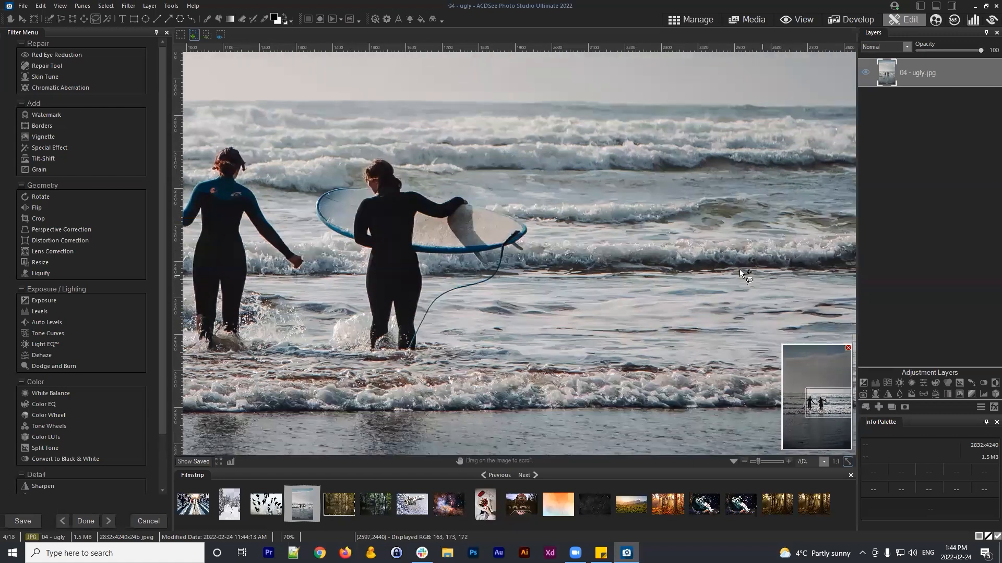
Step: Outline a roughly rectangular patch of waves beside the surfers with the Lasso tool and clear the selection
mouse_move(759, 273)
mouse_down()
mouse_move(576, 230)
mouse_move(743, 186)
mouse_move(767, 282)
mouse_up()
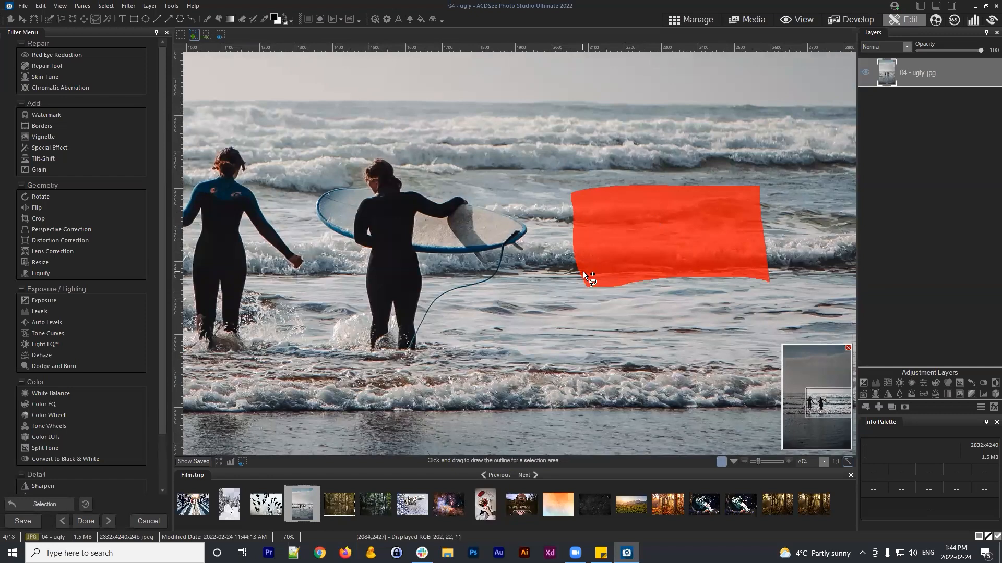
click(106, 6)
click(114, 30)
Step: Look at the two surfers and their boards at 100%
drag(454, 235, 573, 222)
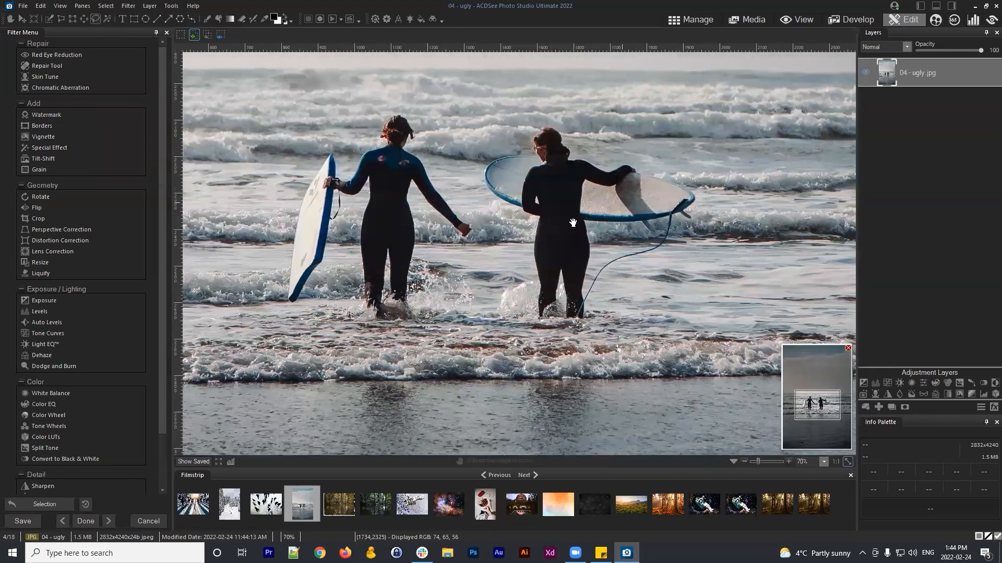
scroll(649, 282, up, 3)
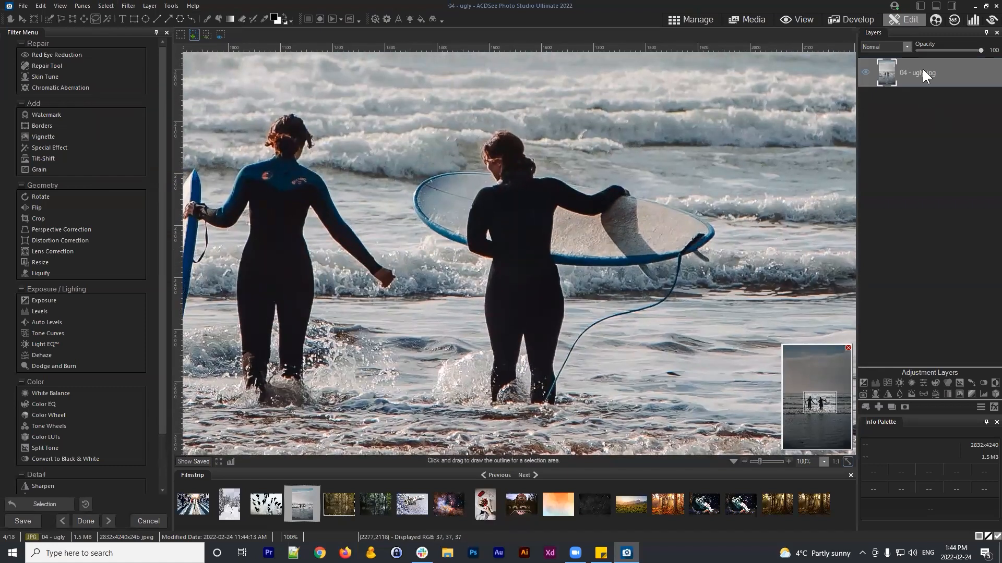
Step: Erase the surfer holding the surfboard, together with the board, using the Smart Erase tool
click(253, 19)
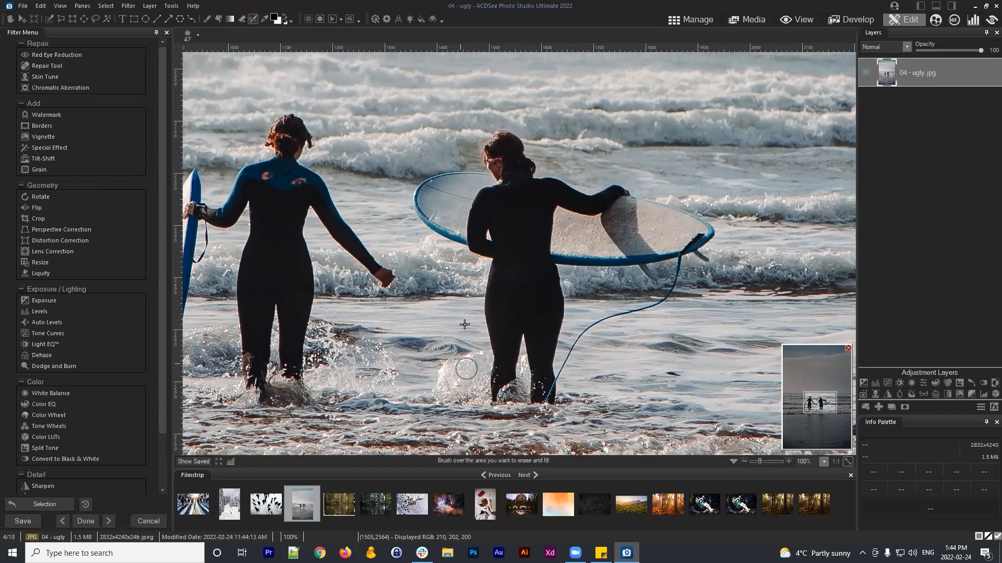
scroll(548, 322, up, 3)
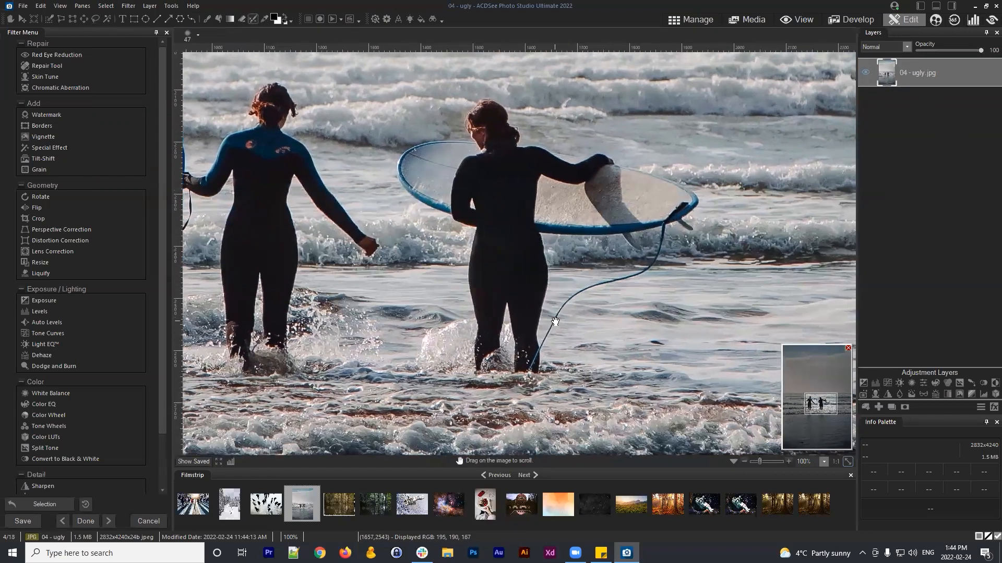
scroll(547, 322, down, 3)
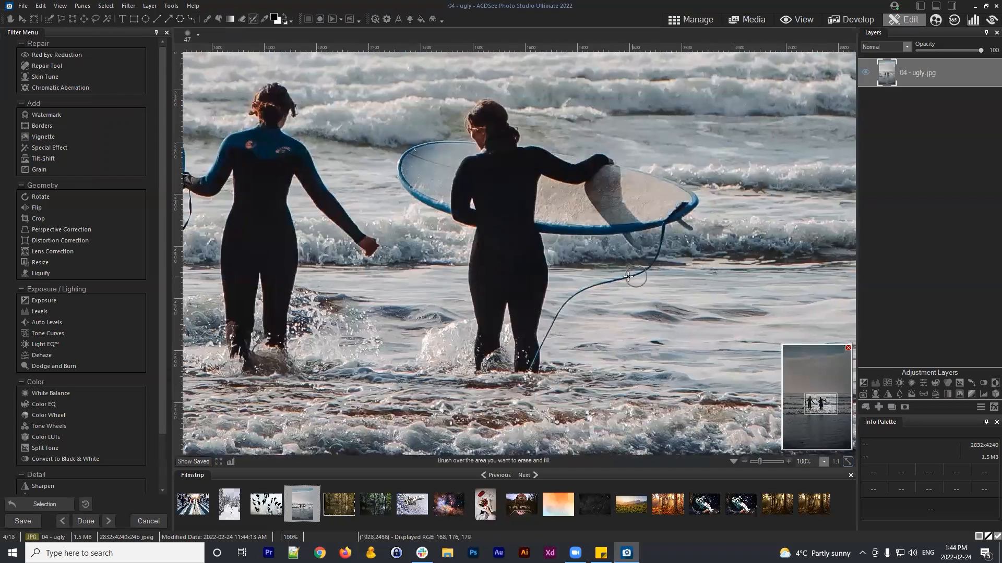
scroll(547, 272, up, 3)
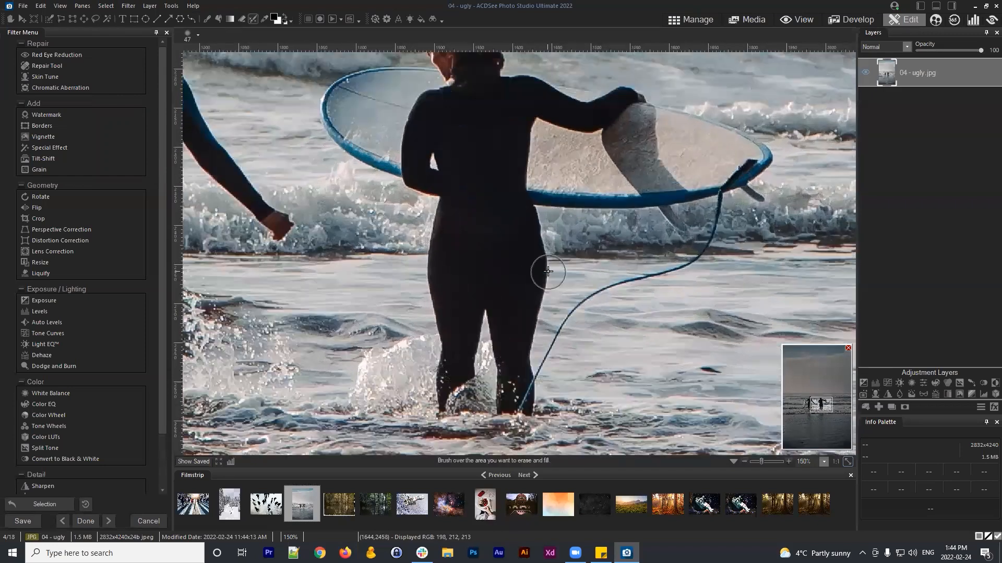
drag(533, 273, 544, 343)
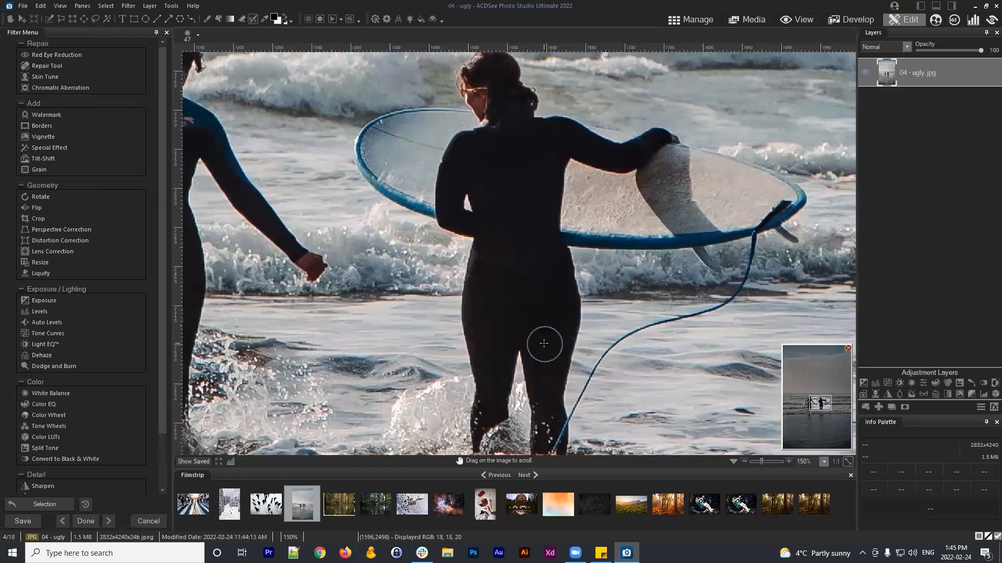
scroll(574, 249, down, 3)
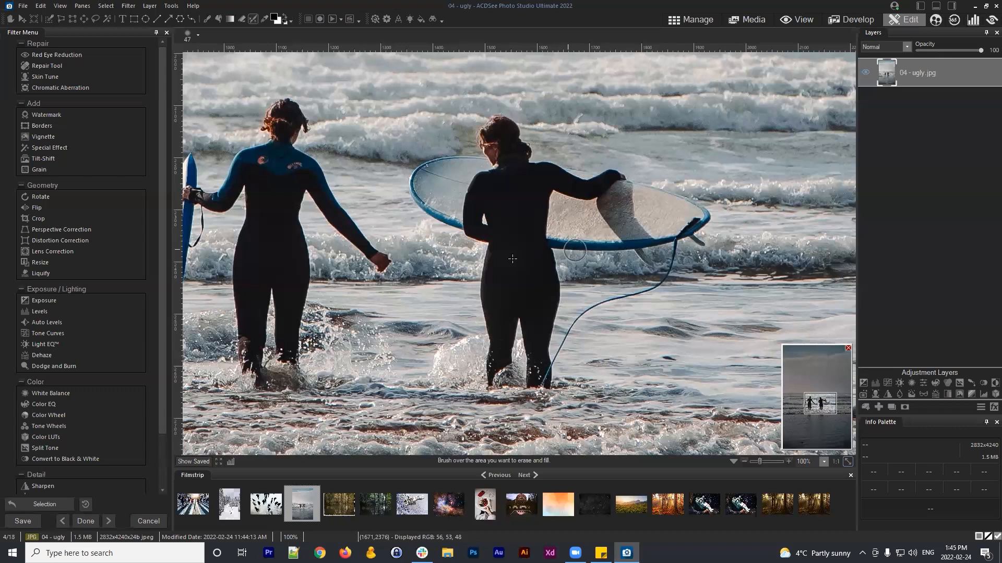
scroll(547, 254, up, 2)
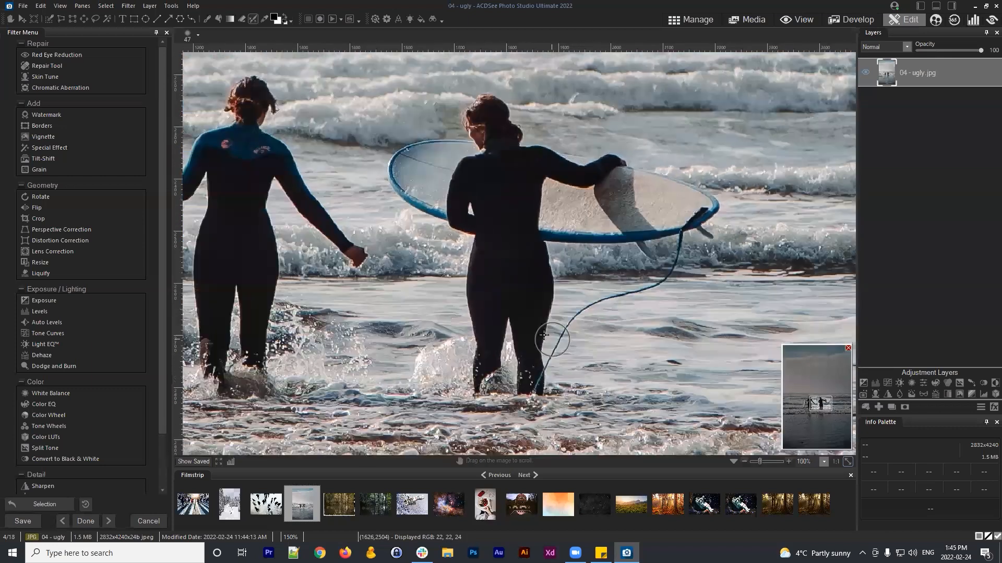
scroll(546, 336, down, 2)
click(486, 375)
mouse_move(486, 374)
mouse_down()
mouse_move(482, 229)
mouse_move(427, 202)
mouse_move(409, 169)
mouse_move(447, 156)
mouse_move(486, 161)
mouse_move(477, 127)
mouse_move(490, 118)
mouse_move(522, 163)
mouse_move(566, 175)
mouse_move(602, 171)
mouse_move(691, 209)
mouse_move(635, 234)
mouse_move(539, 234)
mouse_move(530, 244)
mouse_move(540, 300)
mouse_move(542, 276)
mouse_move(531, 373)
mouse_move(521, 378)
mouse_move(523, 327)
mouse_move(506, 300)
mouse_move(493, 367)
mouse_move(495, 209)
mouse_move(428, 180)
mouse_move(496, 157)
mouse_move(621, 191)
mouse_move(605, 216)
mouse_move(521, 223)
mouse_move(519, 290)
mouse_move(495, 221)
mouse_move(499, 192)
mouse_move(630, 211)
mouse_move(608, 211)
mouse_up()
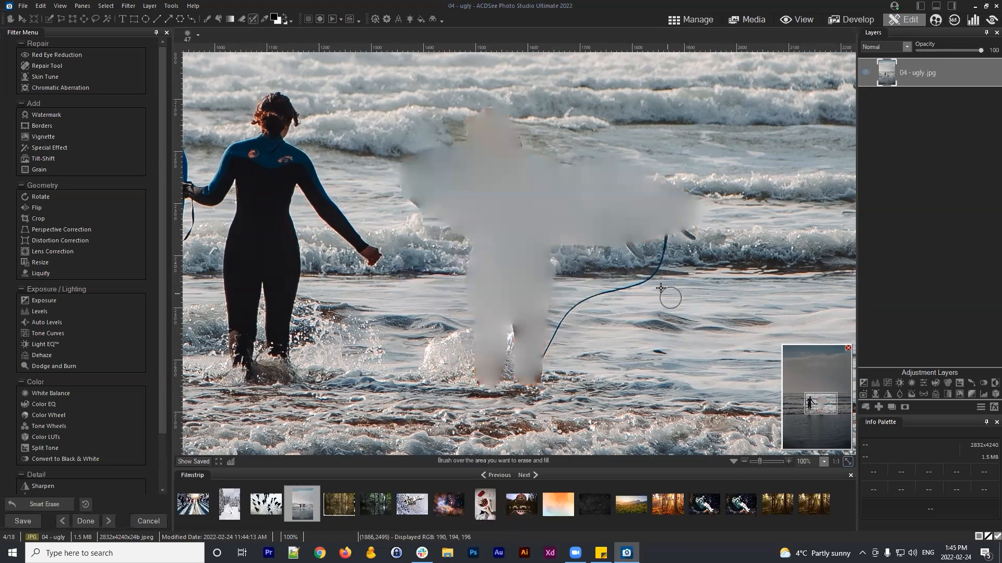
Step: Smart-erase the leftover surfboard fins and the blue leash with the brush size reduced to 20
drag(703, 231, 626, 225)
scroll(524, 248, down, 2)
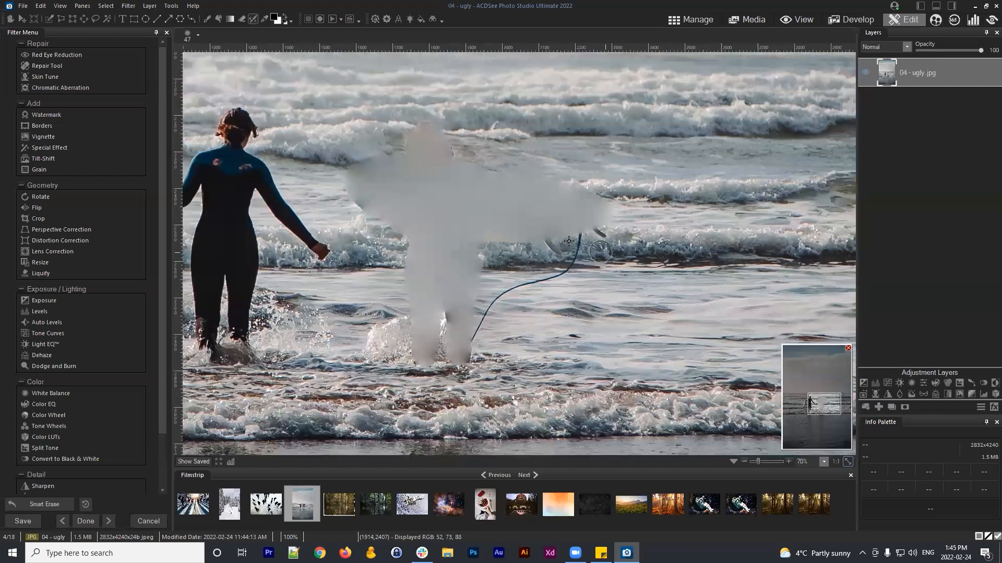
scroll(522, 254, up, 3)
drag(573, 266, 540, 258)
scroll(637, 207, down, 5)
drag(614, 200, 636, 212)
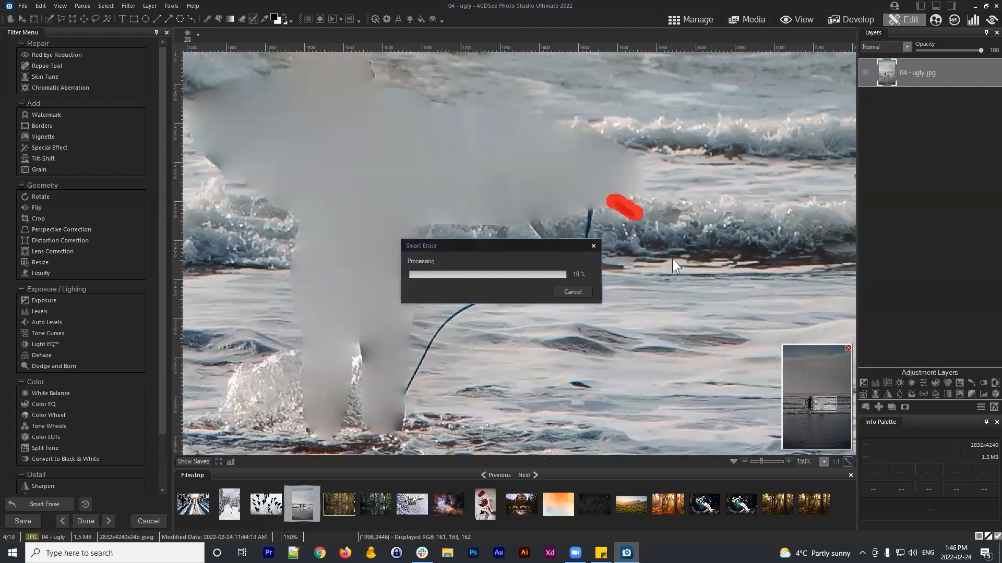
mouse_move(526, 219)
mouse_down()
mouse_move(555, 239)
mouse_move(590, 216)
mouse_move(571, 272)
mouse_move(454, 315)
mouse_move(405, 395)
mouse_up()
click(589, 215)
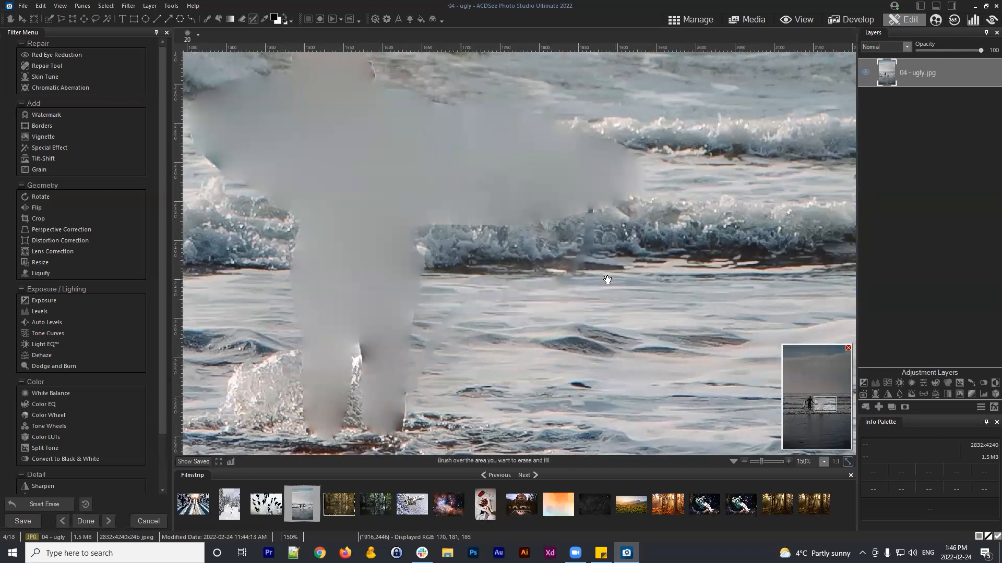
Step: Outline a wide patch of calm water beside the erased surfer's legs with the Lasso tool
scroll(579, 278, down, 4)
drag(549, 292, 605, 312)
click(820, 408)
drag(820, 413, 825, 406)
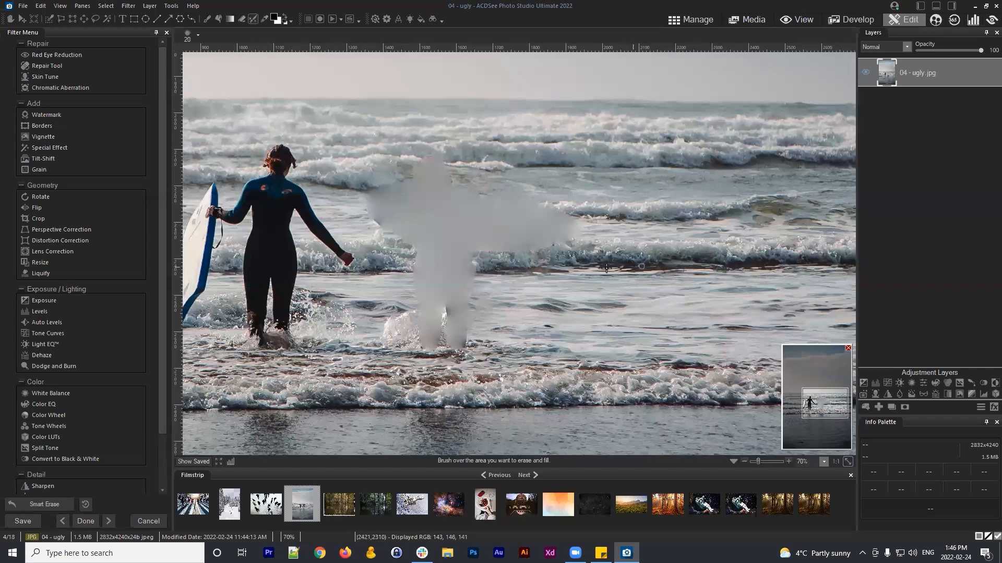
click(96, 18)
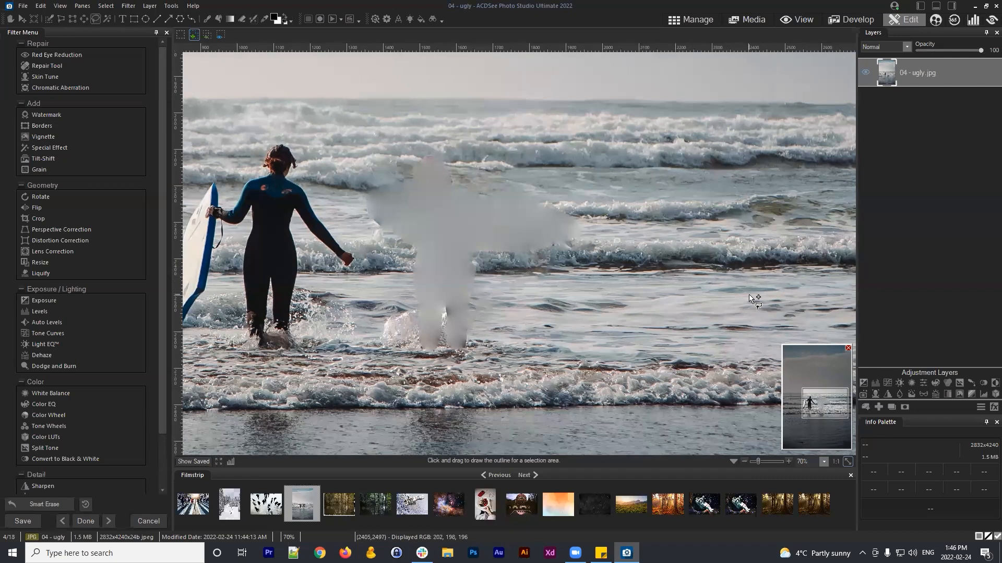
mouse_move(750, 304)
mouse_down()
mouse_move(703, 287)
mouse_move(594, 286)
mouse_up()
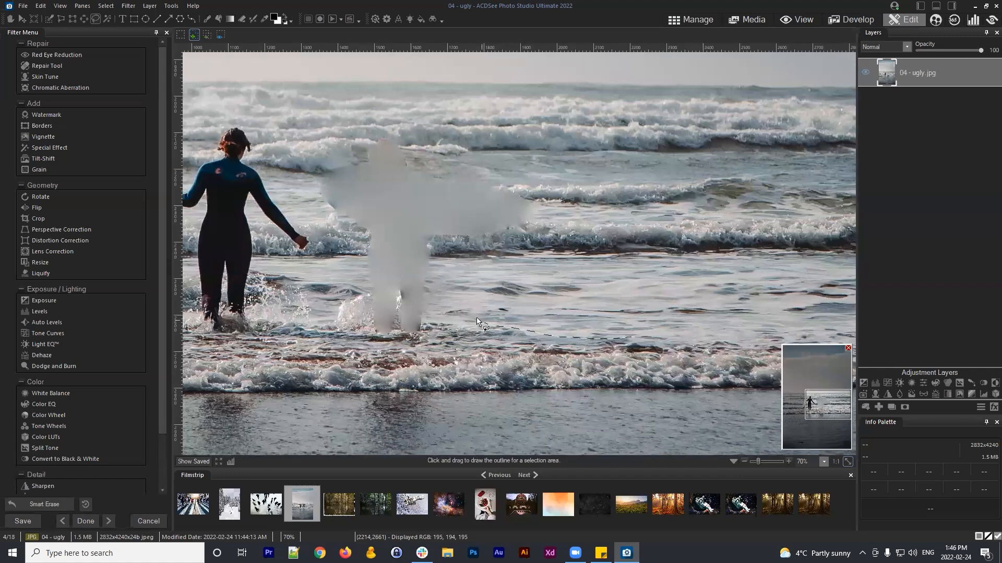
drag(468, 270, 577, 265)
drag(700, 262, 711, 324)
drag(586, 338, 583, 339)
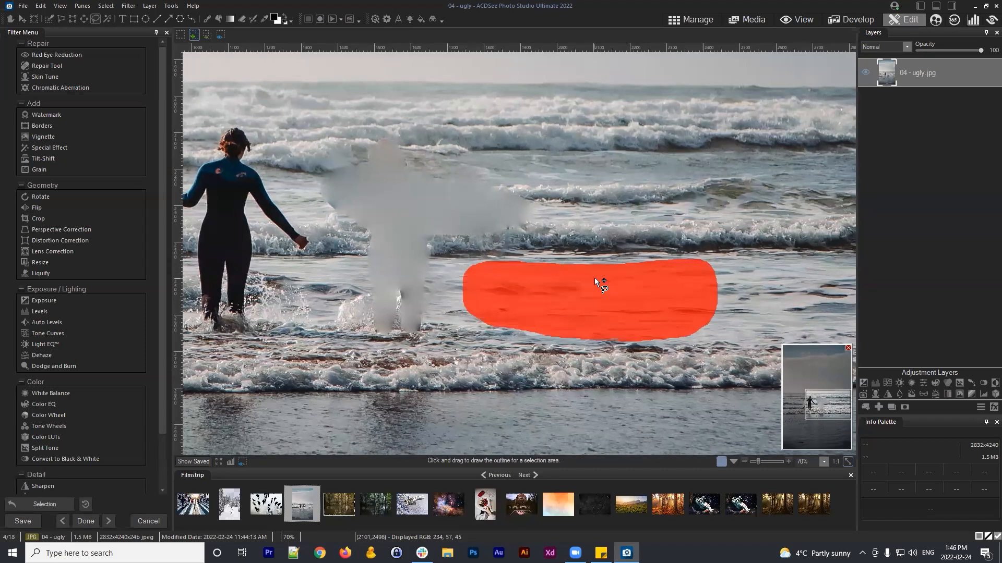
Step: Copy the calm-water patch to a new layer, move it over the blurred leg area and commit the placement
key(ctrl+c)
key(ctrl+v)
drag(660, 298, 493, 294)
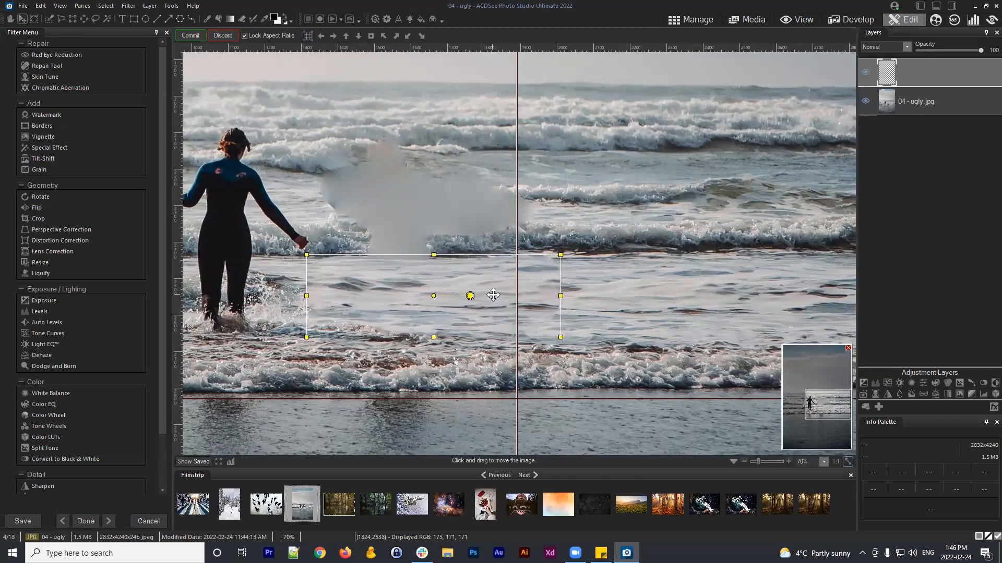
click(189, 36)
Step: Outline a patch of the foaming shoreline wave and its wet edge on the 04 - ugly.jpg layer with the Lasso tool
drag(483, 284, 566, 268)
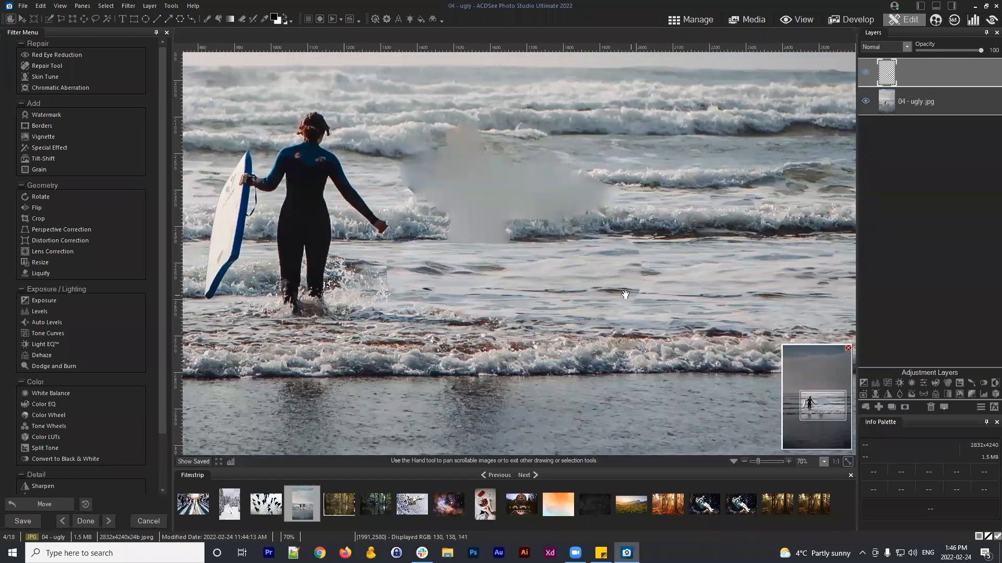
drag(751, 273, 594, 293)
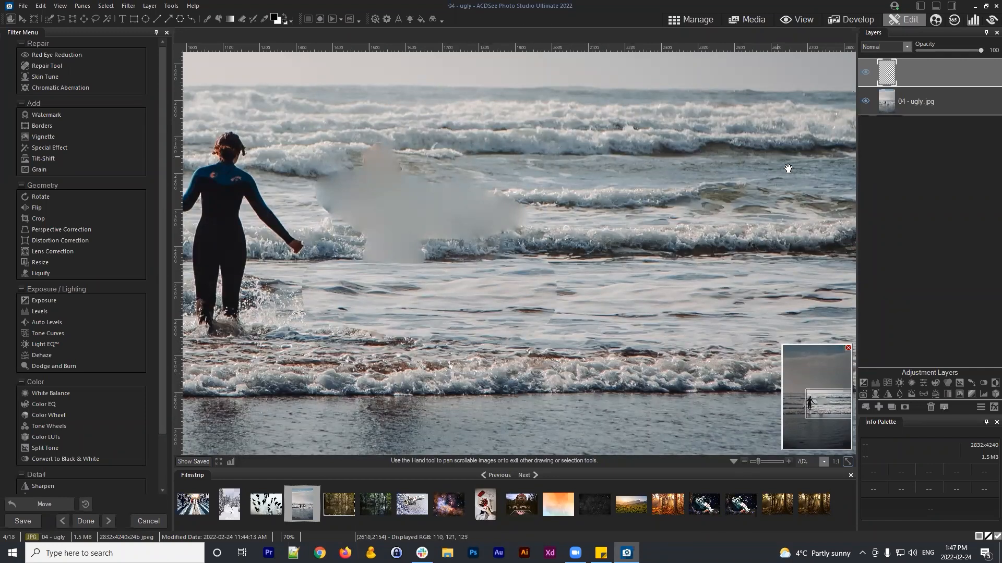
click(919, 101)
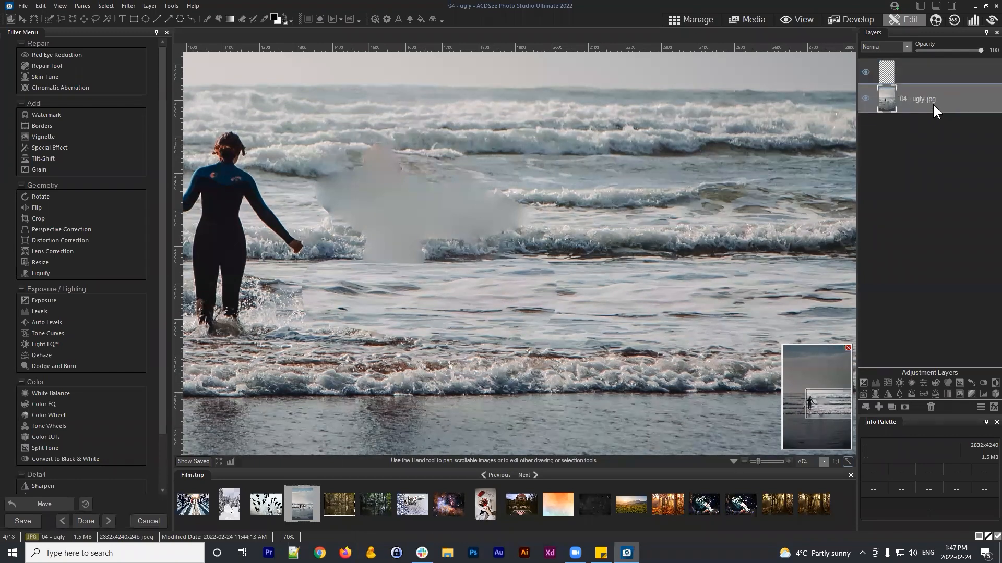
click(919, 68)
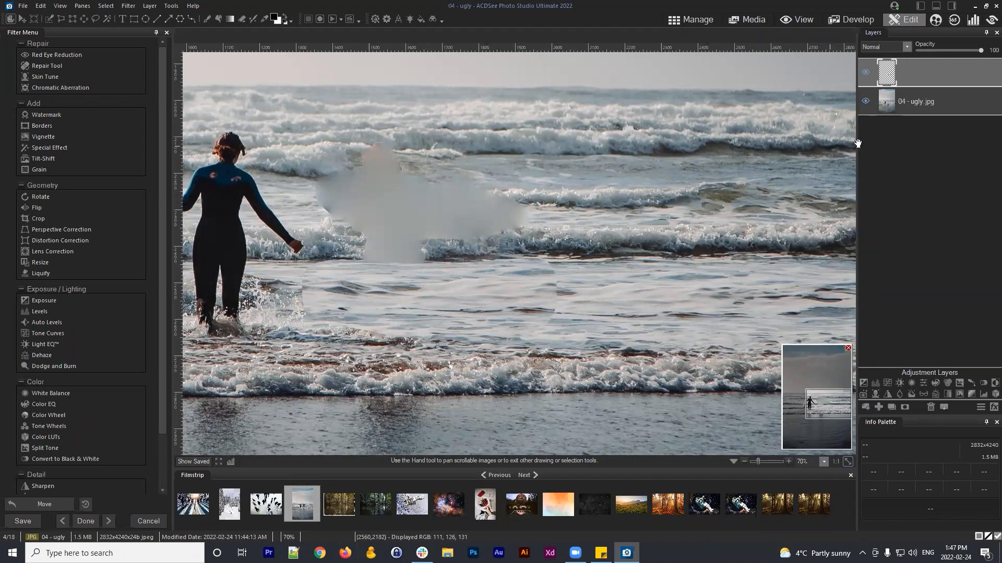
click(928, 106)
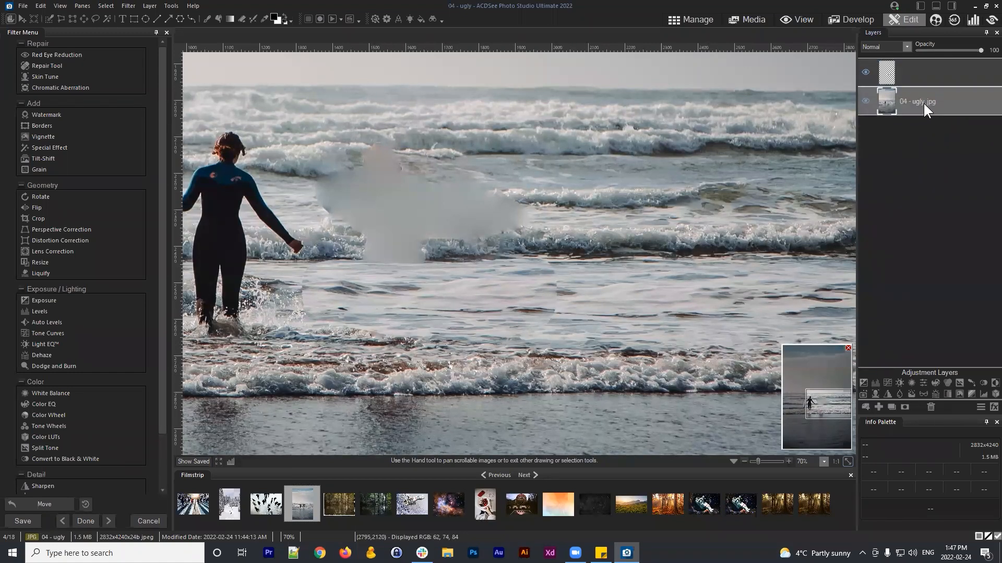
click(96, 18)
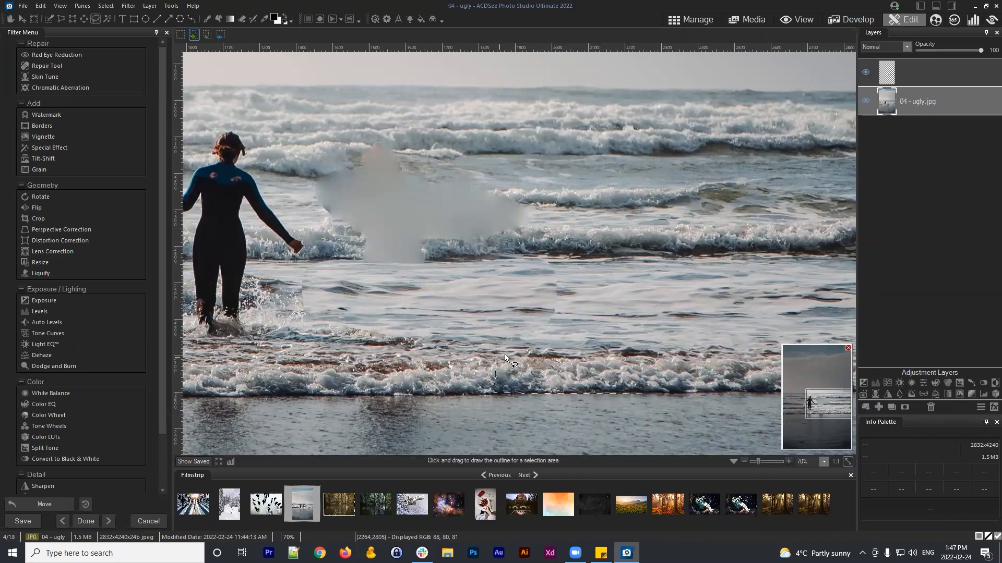
drag(671, 390, 662, 395)
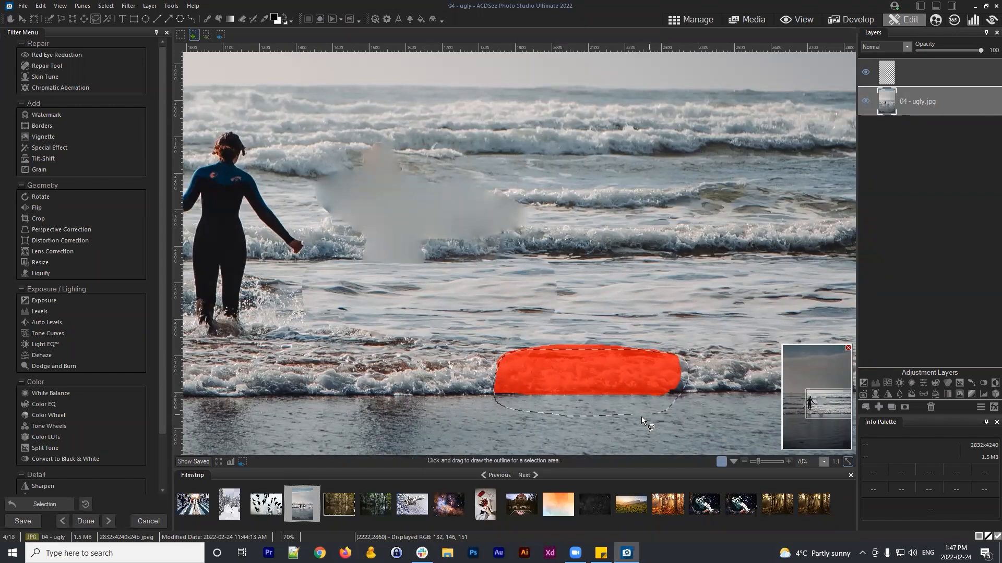
drag(650, 414, 646, 414)
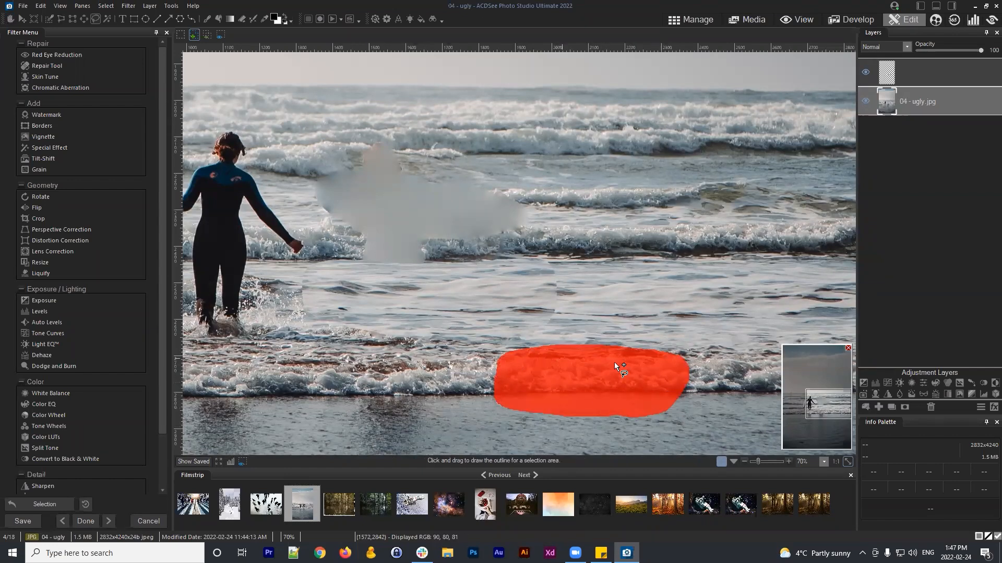
mouse_move(826, 406)
mouse_down()
mouse_move(821, 417)
mouse_move(826, 409)
mouse_up()
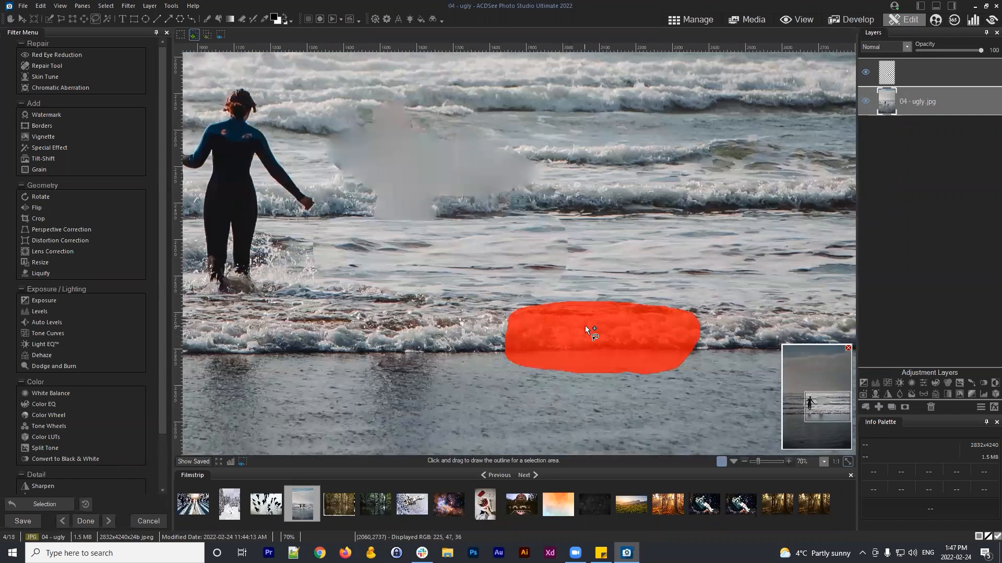
Step: Paste a copy of the foam patch as a new layer and move it over the shoreline below the erased surfer
key(ctrl+c)
key(ctrl+v)
drag(639, 338, 730, 345)
drag(651, 326, 469, 312)
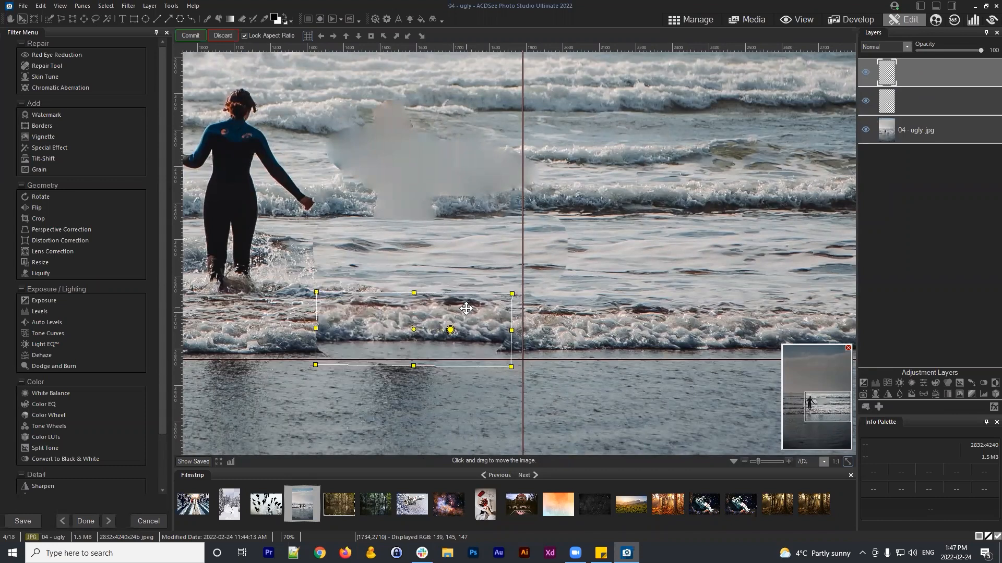
Step: Enlarge and slightly rotate the pasted foam patch, align it with the shoreline wave and commit the transformation
drag(515, 367, 534, 375)
mouse_move(503, 336)
mouse_down()
mouse_move(474, 338)
mouse_move(498, 346)
mouse_up()
drag(537, 291, 540, 292)
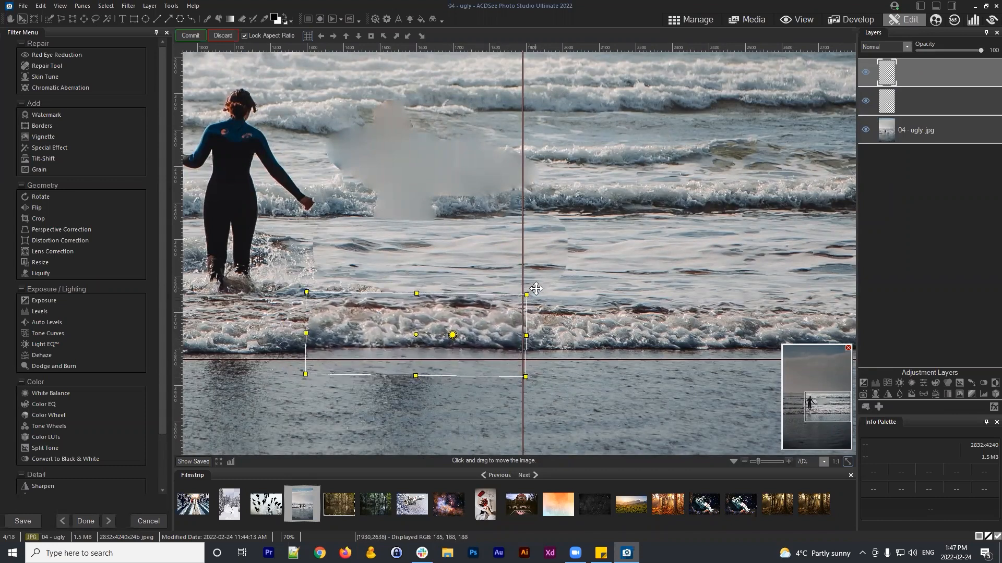
drag(458, 338, 486, 337)
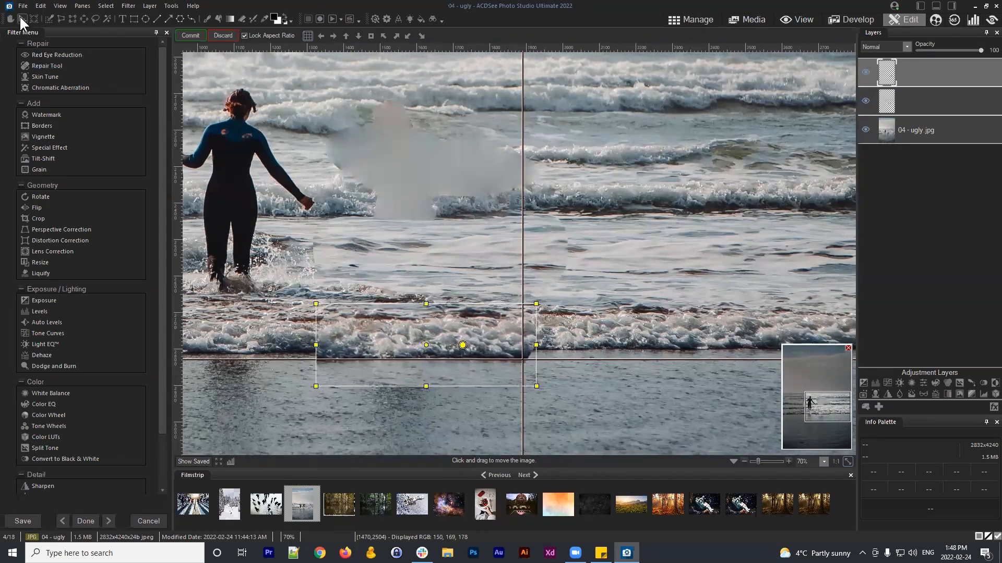
drag(475, 338, 466, 338)
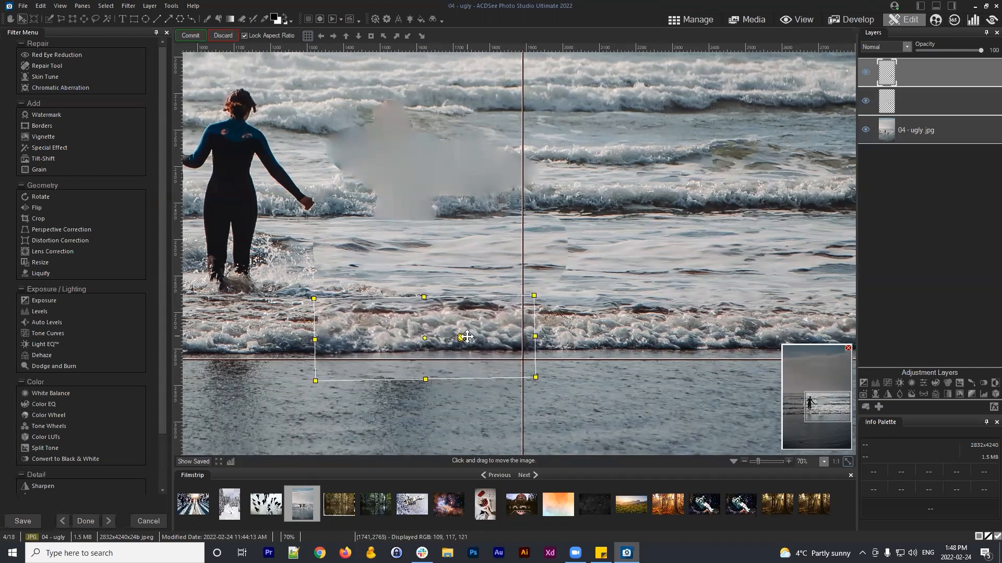
click(191, 35)
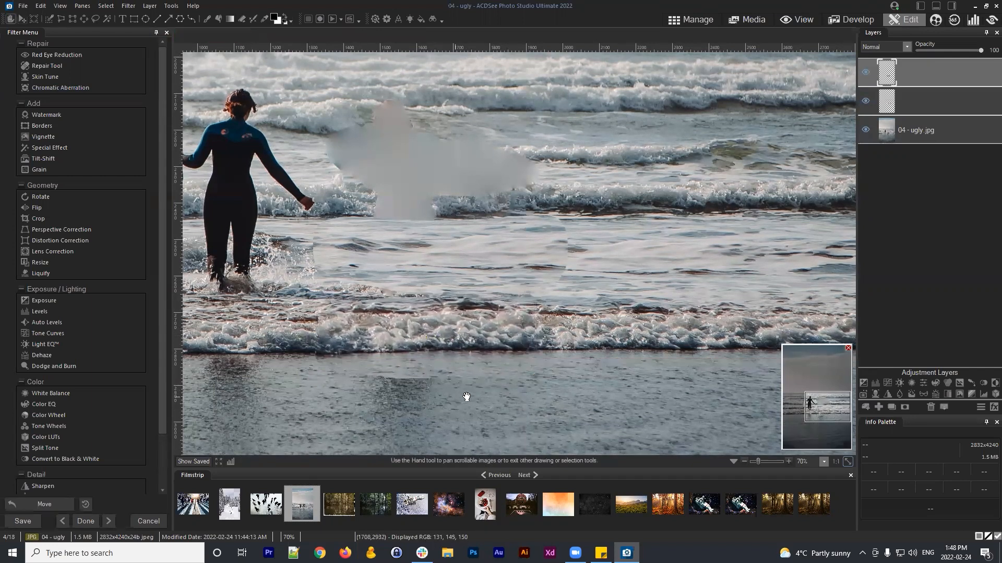
Step: Outline a tall patch of clean wet sand beside the erased surfer's reflection on the 04 - ugly.jpg layer with the Lasso tool
drag(556, 386, 504, 238)
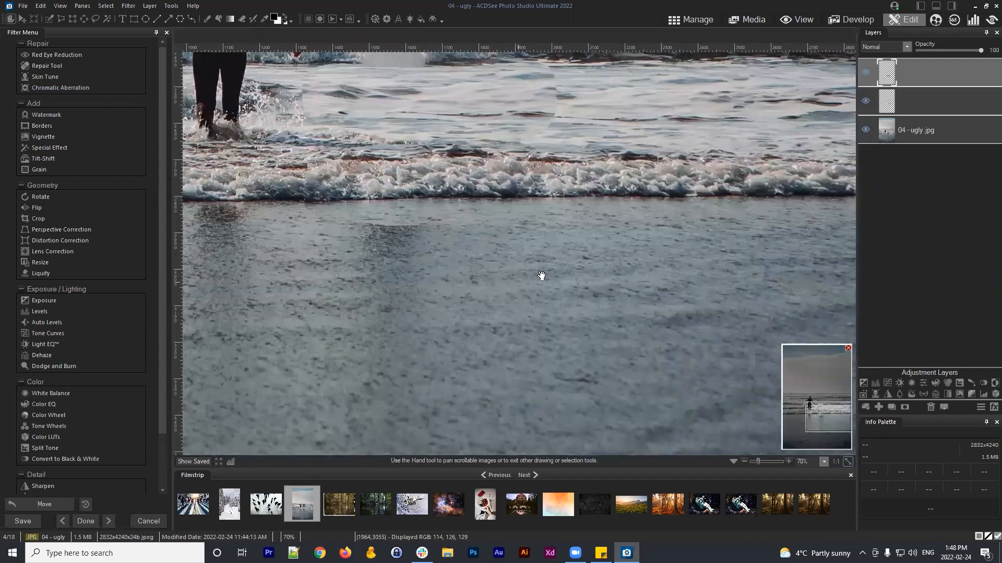
click(921, 133)
click(96, 19)
drag(550, 434, 495, 426)
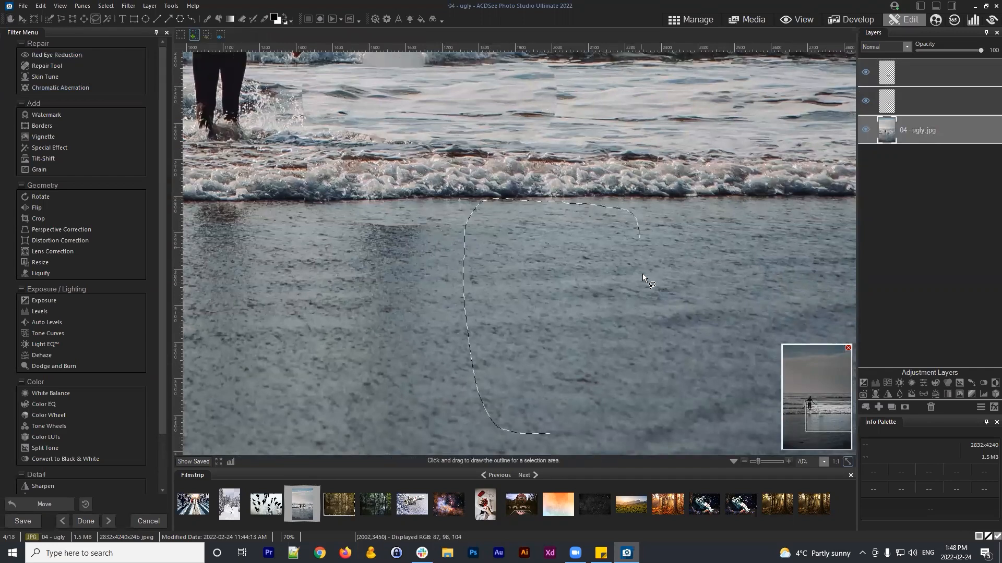
drag(538, 432, 549, 433)
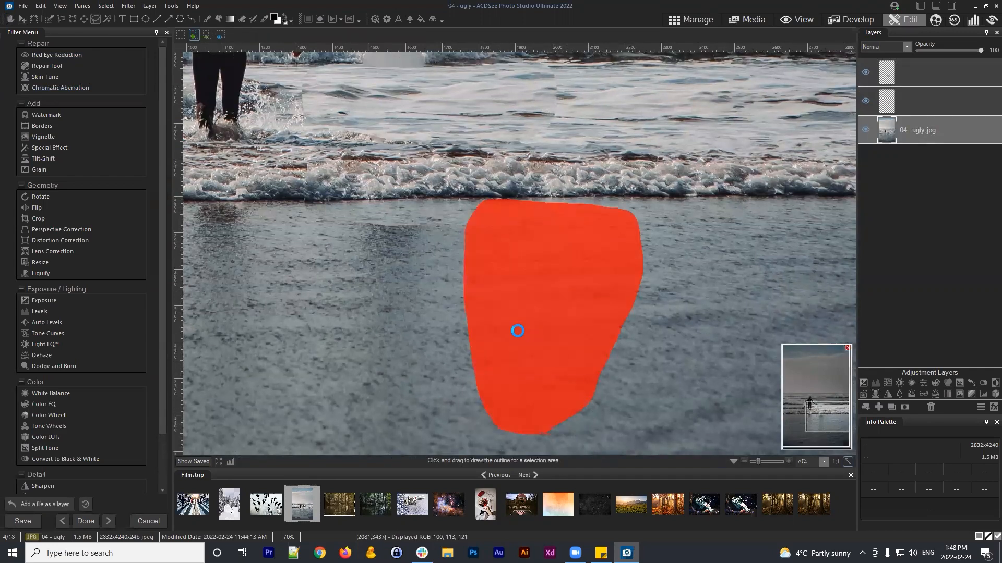
Step: Paste a copy of the clean wet sand as a new layer, move it over the erased surfer's reflection and commit
key(ctrl+c)
key(ctrl+v)
click(919, 68)
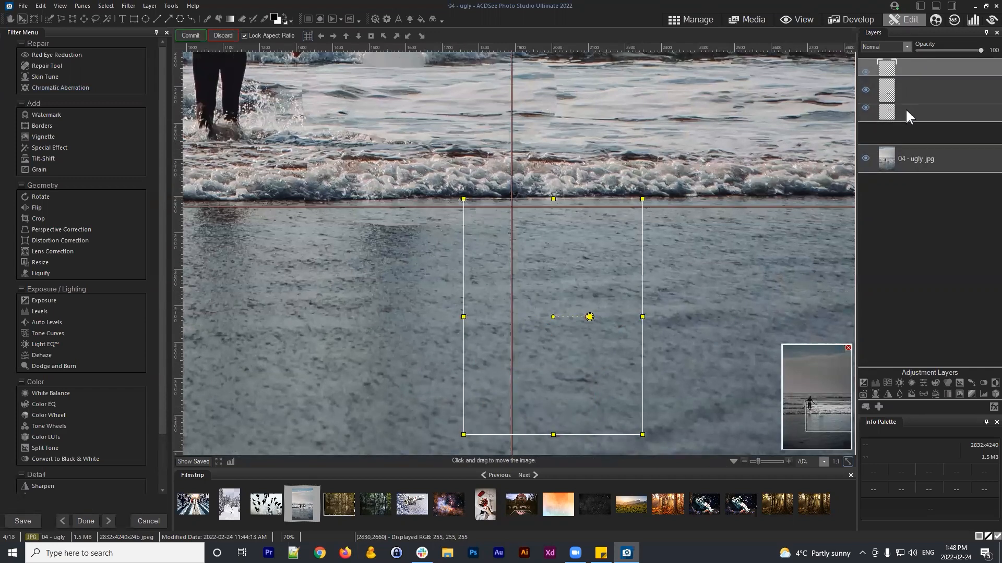
drag(544, 297, 418, 290)
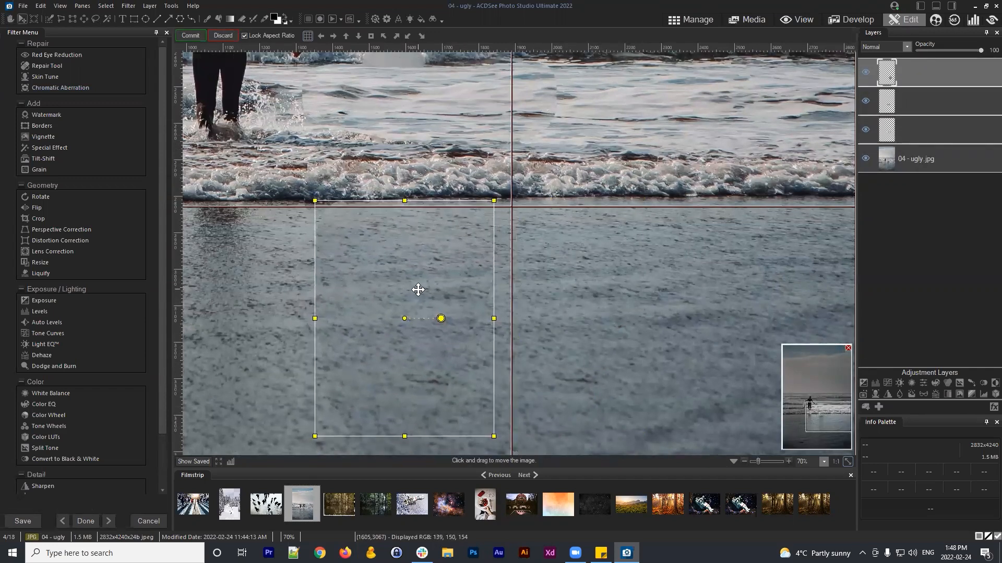
click(188, 35)
Step: Outline a strip of the breaking wave beside the surfboard on the 04 - ugly.jpg layer with the Lasso tool
scroll(543, 261, down, 3)
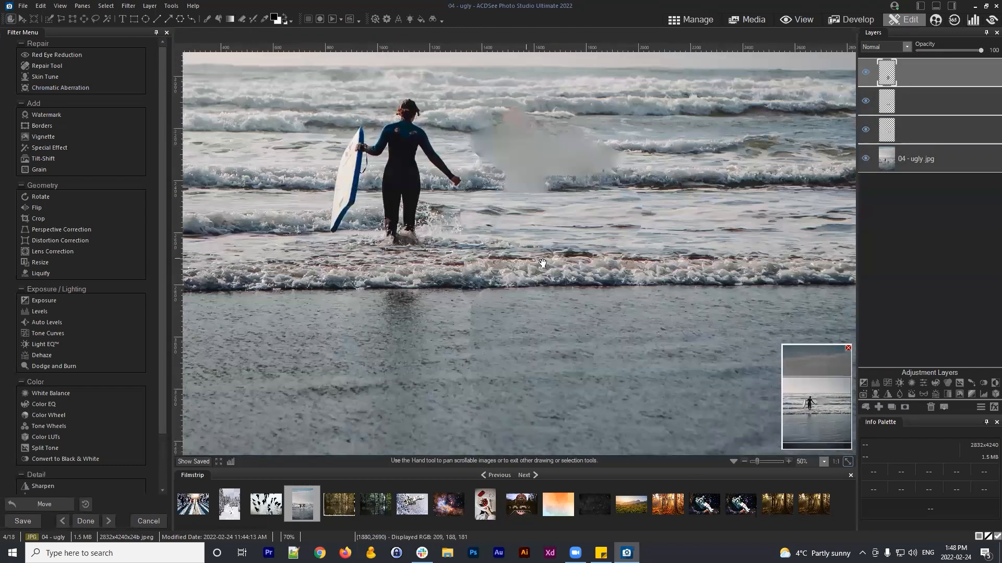
scroll(543, 263, down, 2)
scroll(617, 269, up, 2)
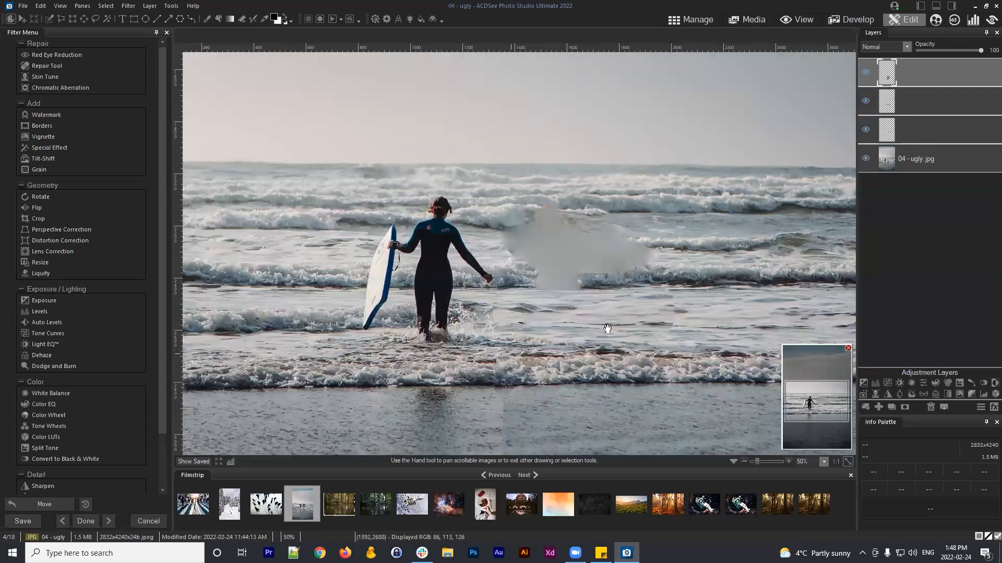
drag(608, 330, 555, 272)
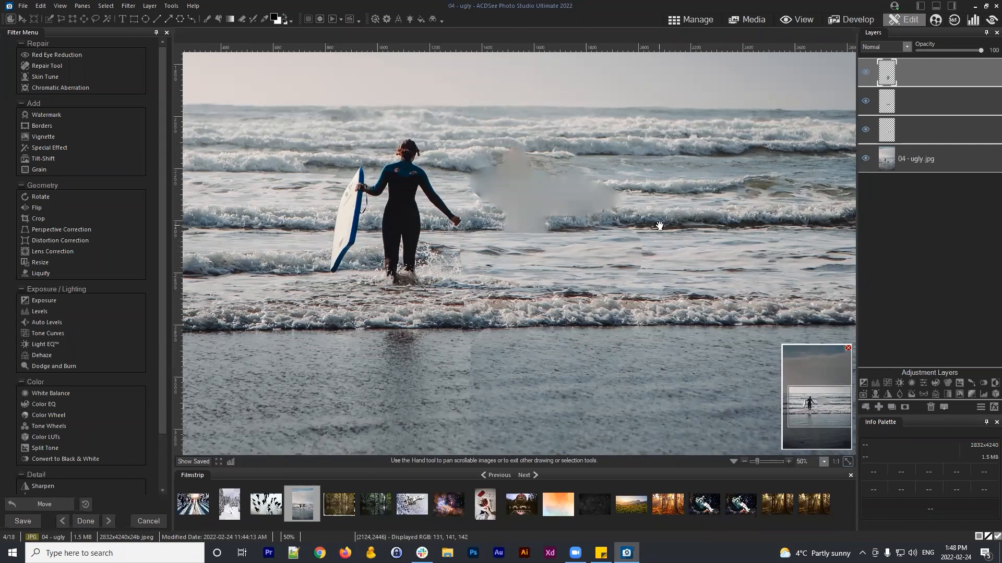
scroll(671, 219, up, 1)
scroll(671, 219, down, 1)
drag(338, 193, 465, 230)
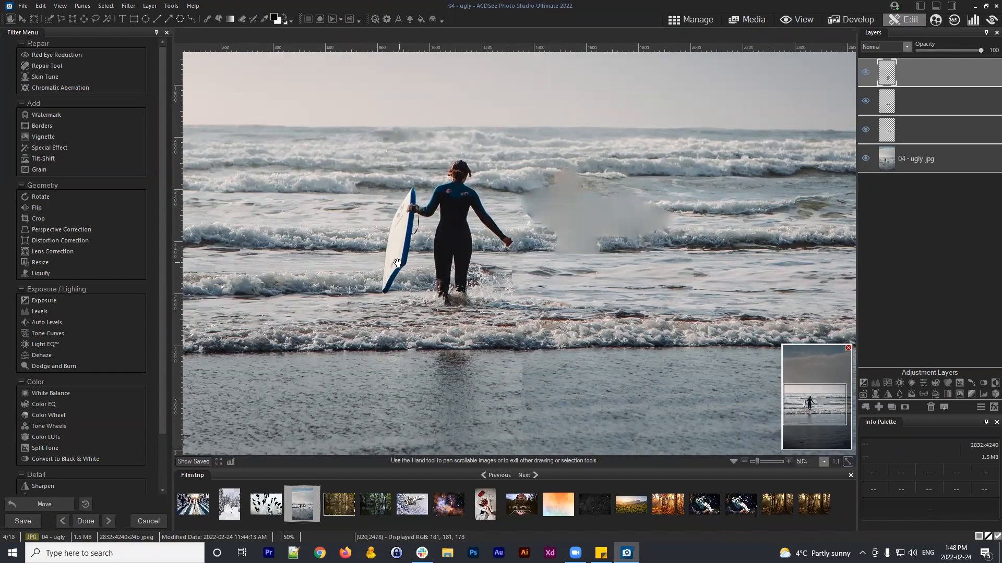
click(933, 159)
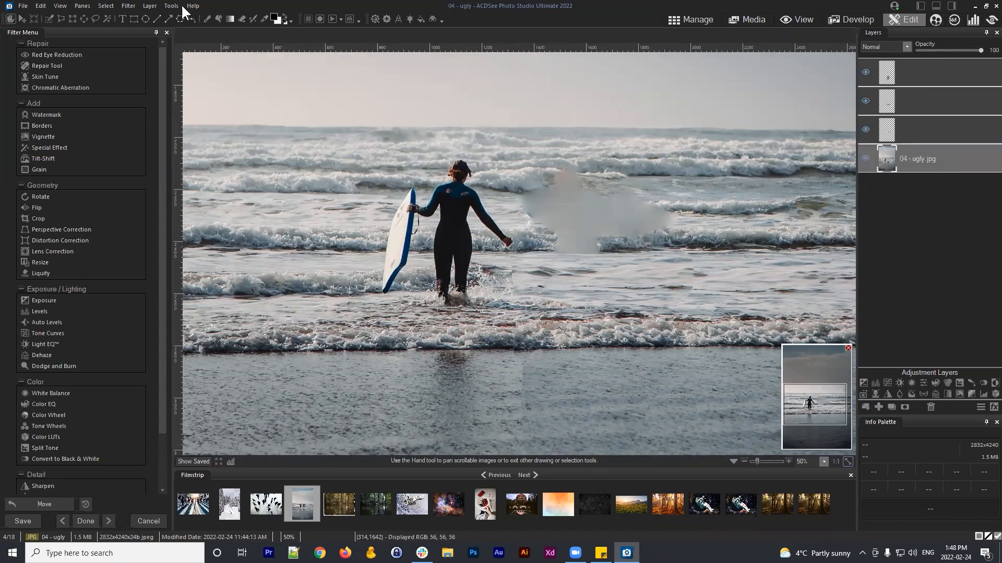
click(95, 19)
drag(360, 262, 252, 266)
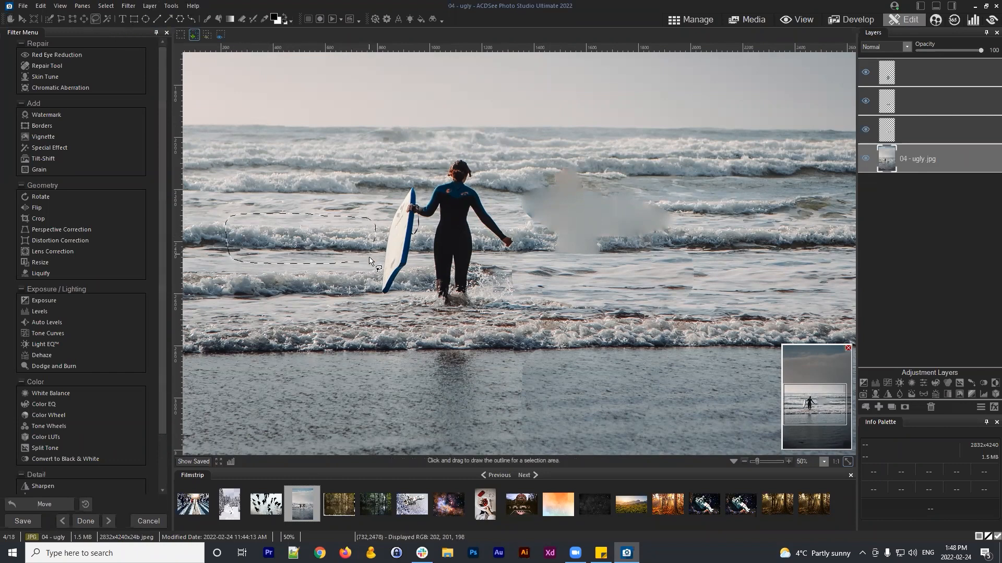
drag(370, 259, 357, 264)
Step: Paste a copy of the wave strip as a new layer, rotate it slightly over the blurred wave area and commit the move
key(ctrl+c)
key(ctrl+v)
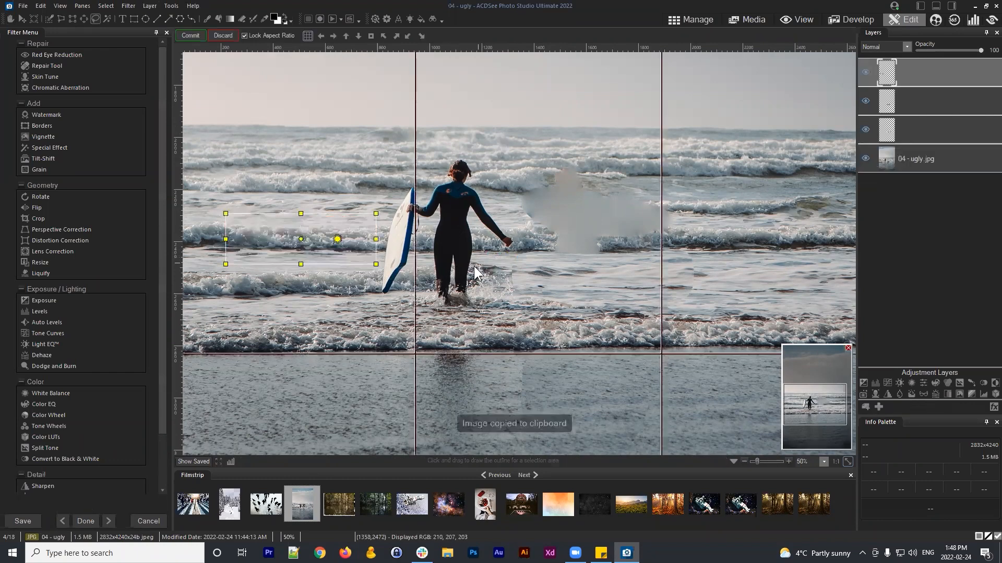
drag(425, 214, 723, 218)
drag(905, 167, 902, 59)
mouse_move(607, 249)
mouse_down()
mouse_move(637, 232)
mouse_move(646, 239)
mouse_move(611, 246)
mouse_up()
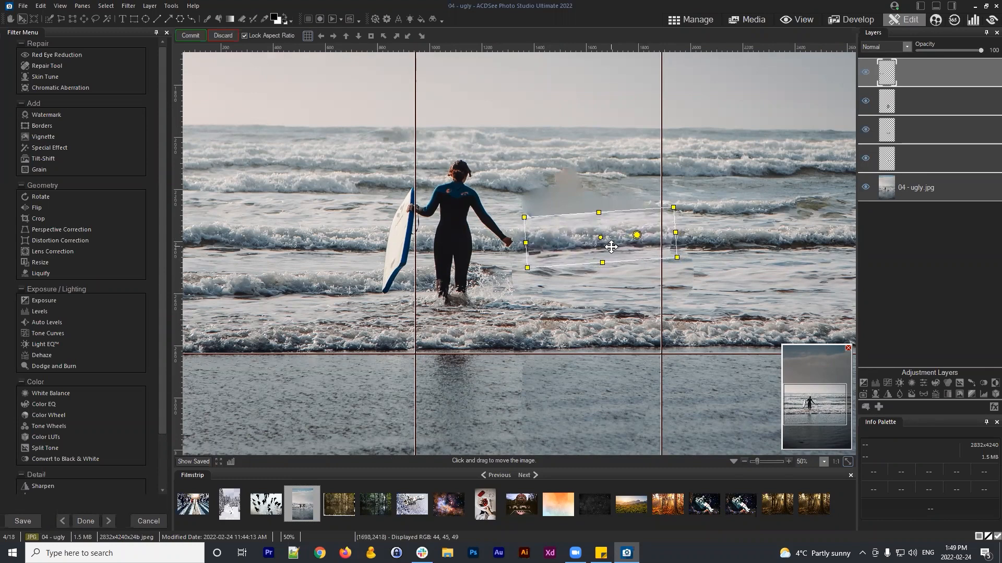
click(197, 35)
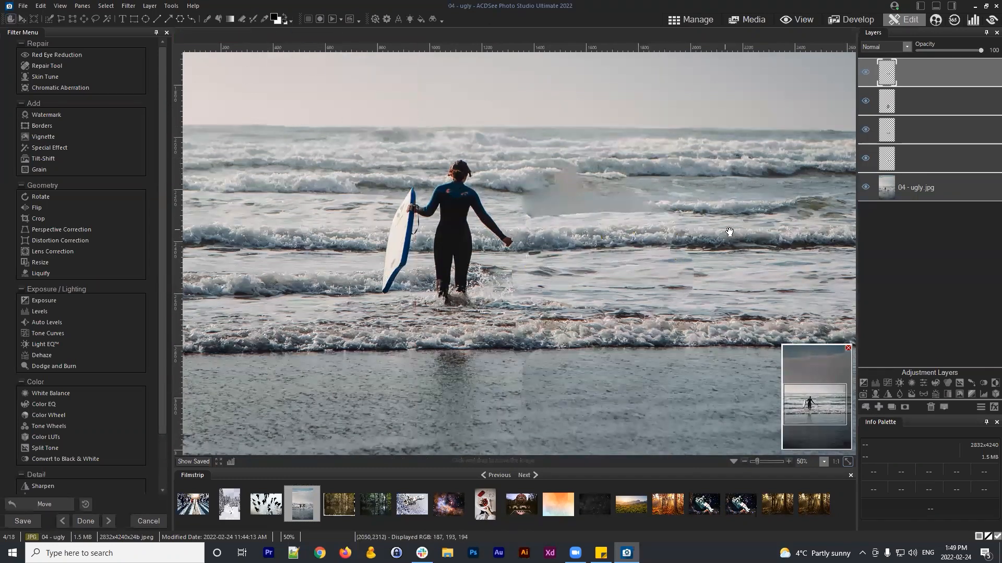
Step: Toggle the visibility of the pasted patch directly above the 04 - ugly.jpg layer to examine which area it covers
scroll(767, 241, up, 2)
drag(803, 211, 601, 203)
scroll(584, 196, down, 1)
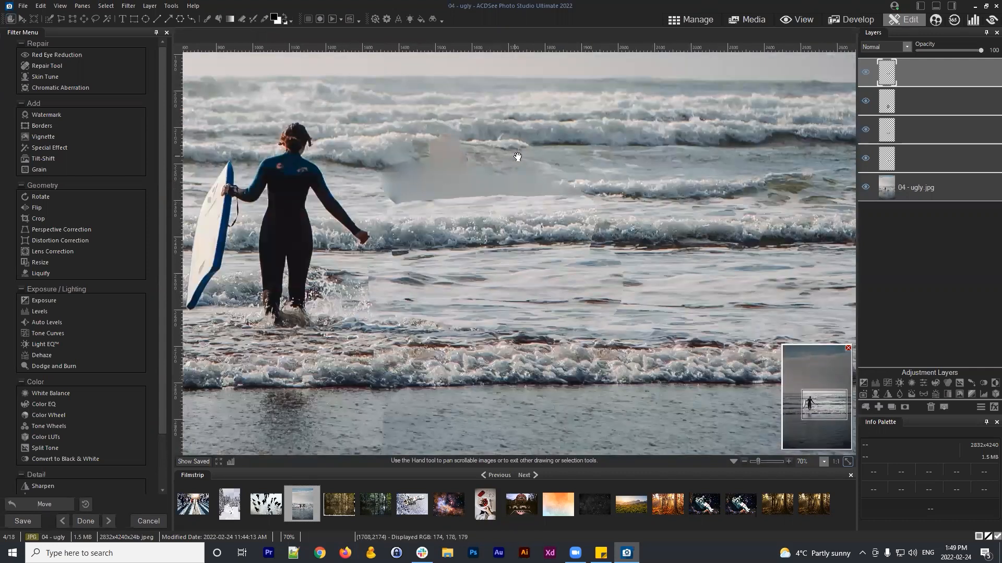
drag(595, 294, 600, 120)
drag(587, 237, 599, 243)
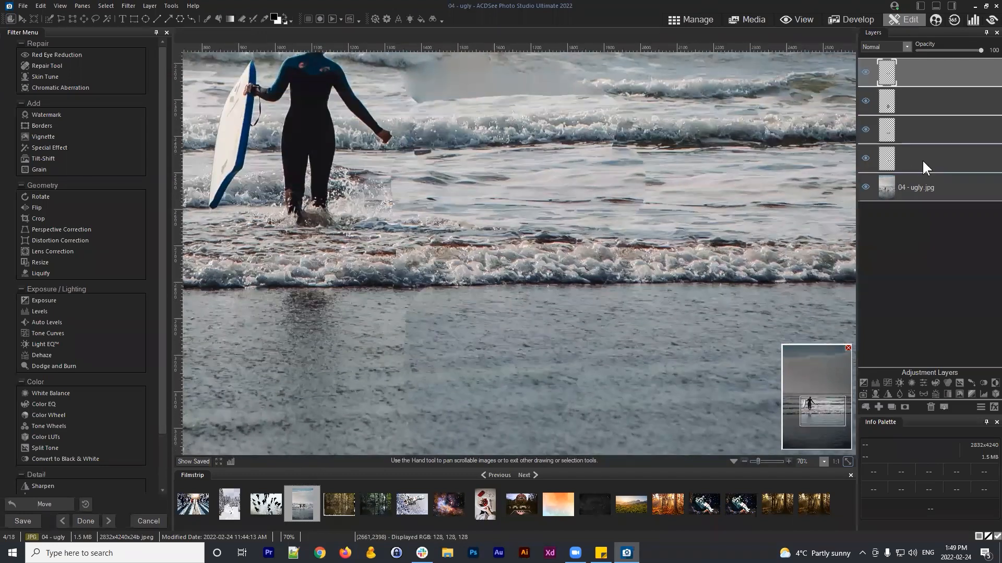
click(864, 158)
click(864, 159)
drag(586, 192, 605, 251)
click(866, 158)
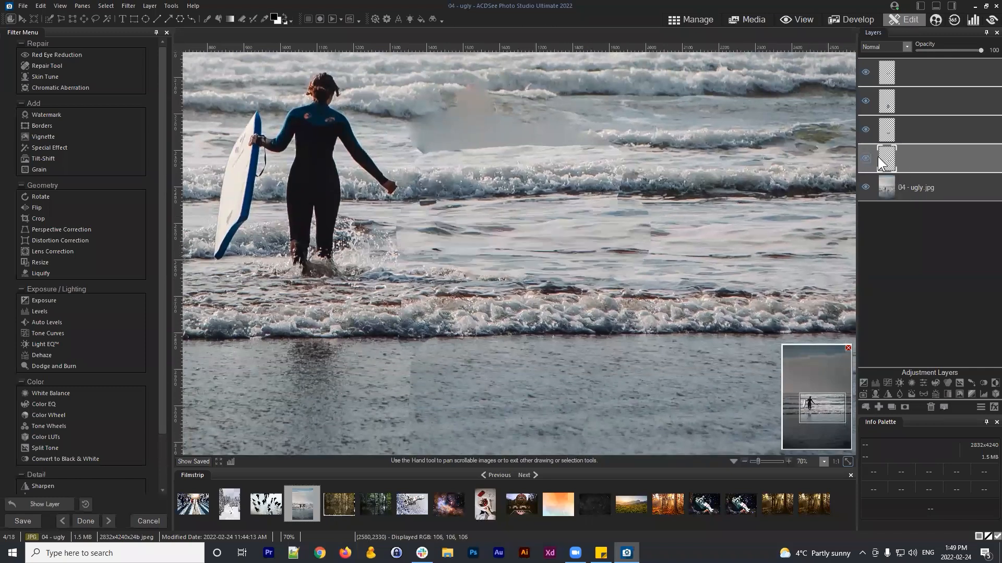
click(865, 156)
click(865, 154)
click(865, 154)
click(864, 155)
click(863, 155)
click(863, 155)
click(862, 155)
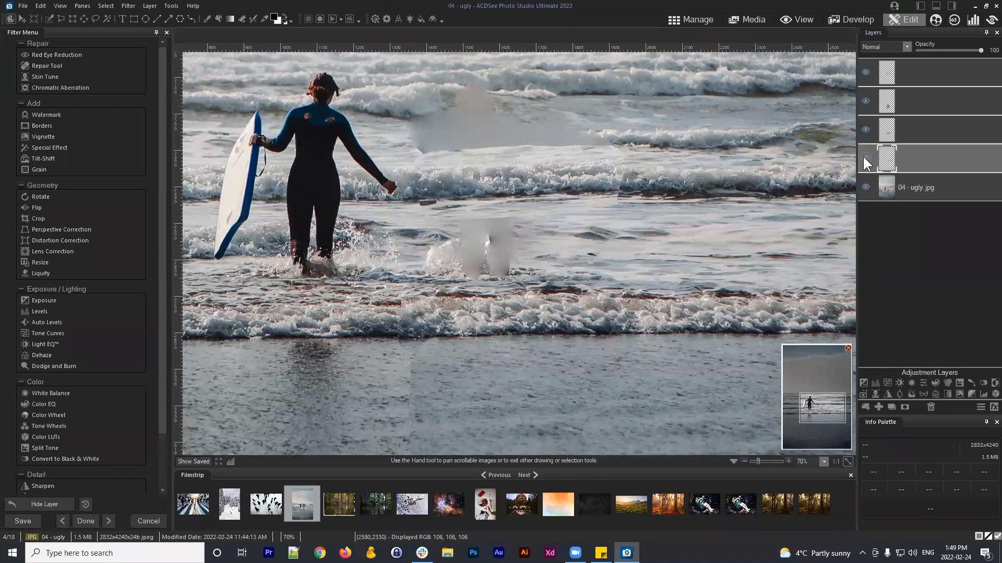
click(862, 155)
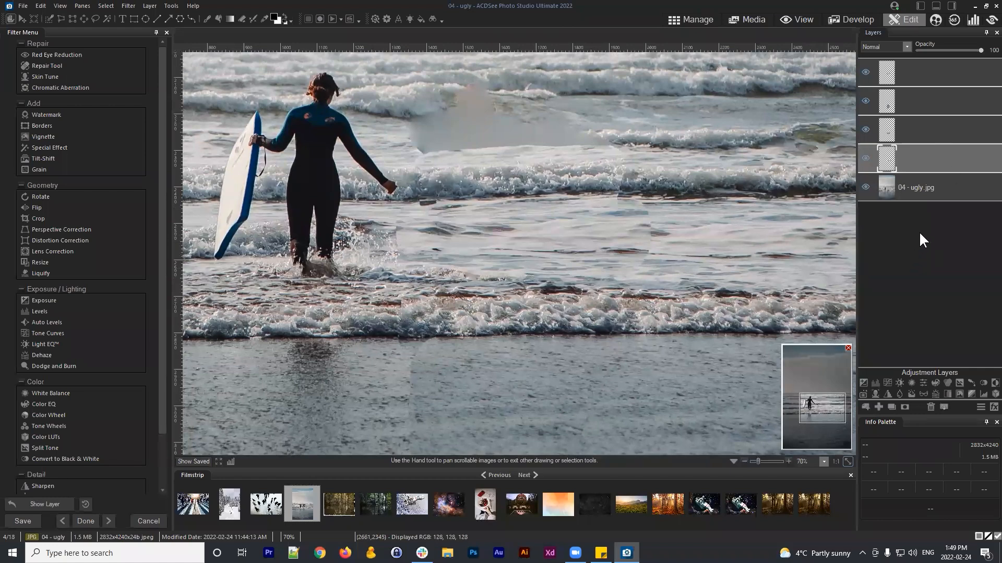
Step: Rename the patch layer covering the erased surfer's feet as "feet" and add a layer mask to it
drag(910, 161, 916, 162)
right_click(921, 162)
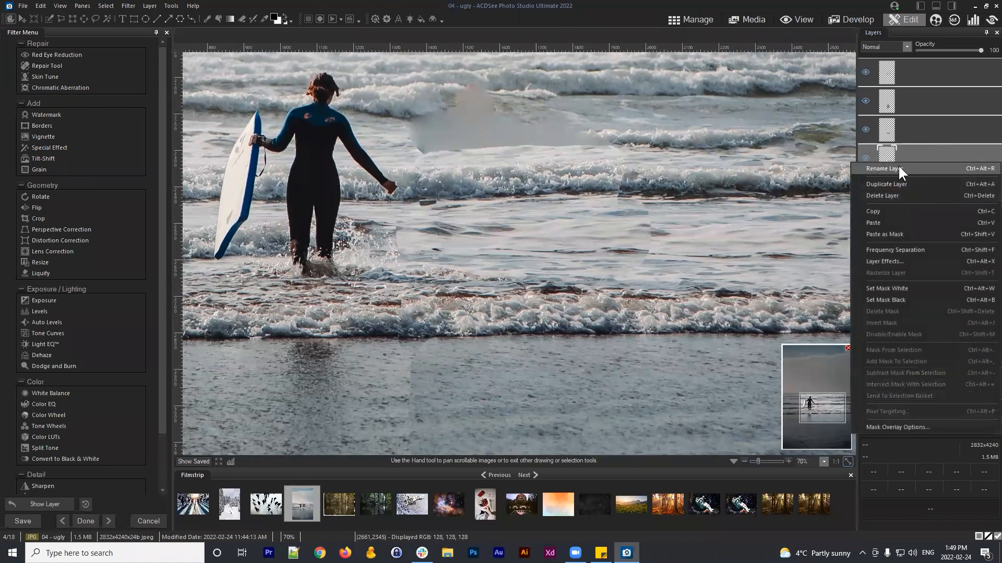
click(898, 169)
text(feet)
key(Return)
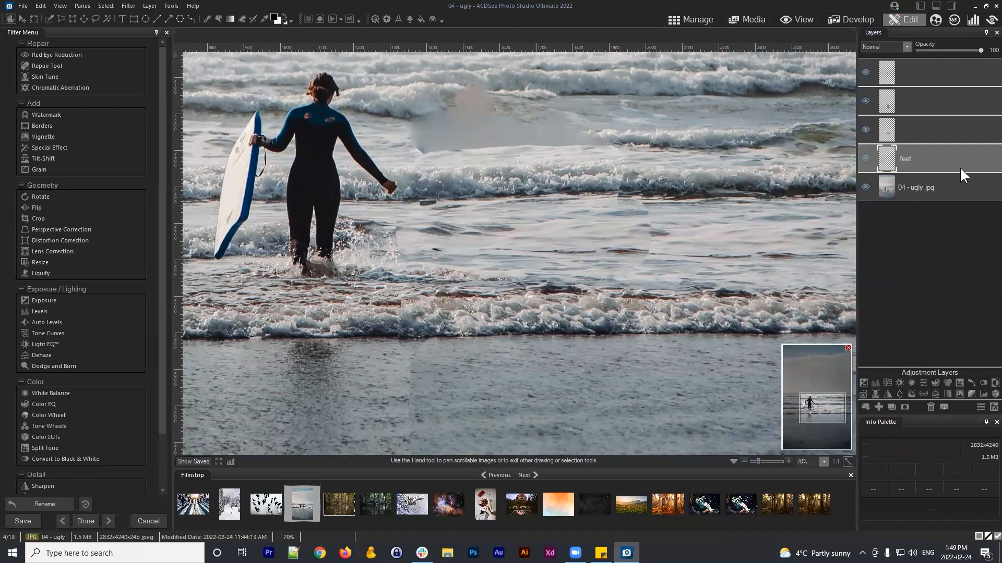
click(903, 405)
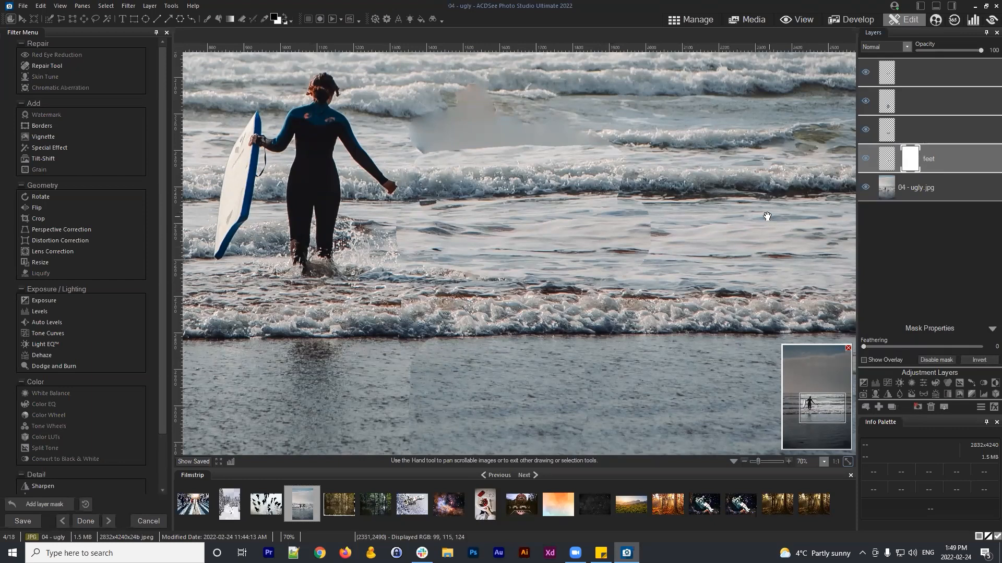
drag(773, 218, 773, 244)
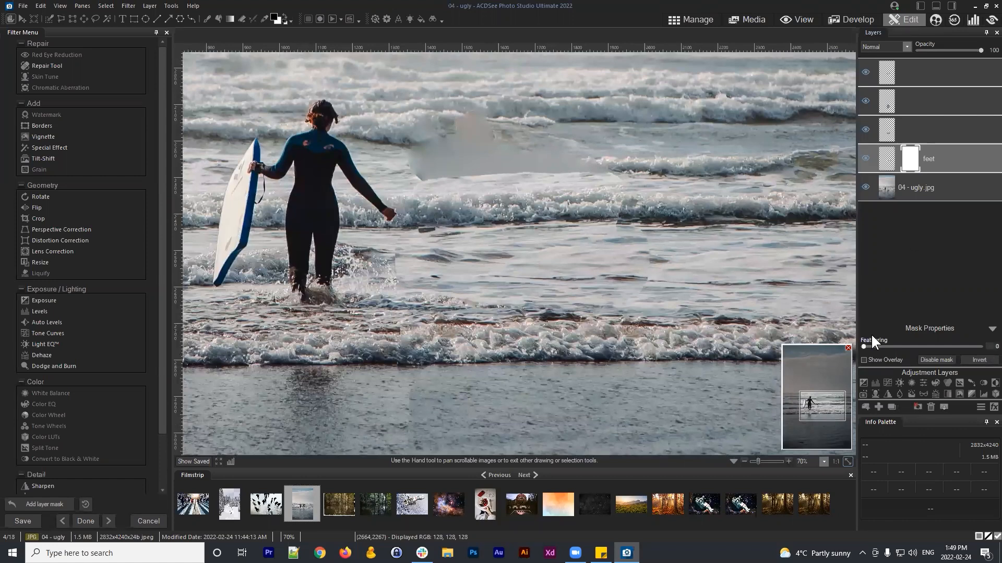
Step: Fill the feet layer's mask with black and reset it to white
right_click(931, 346)
right_click(907, 169)
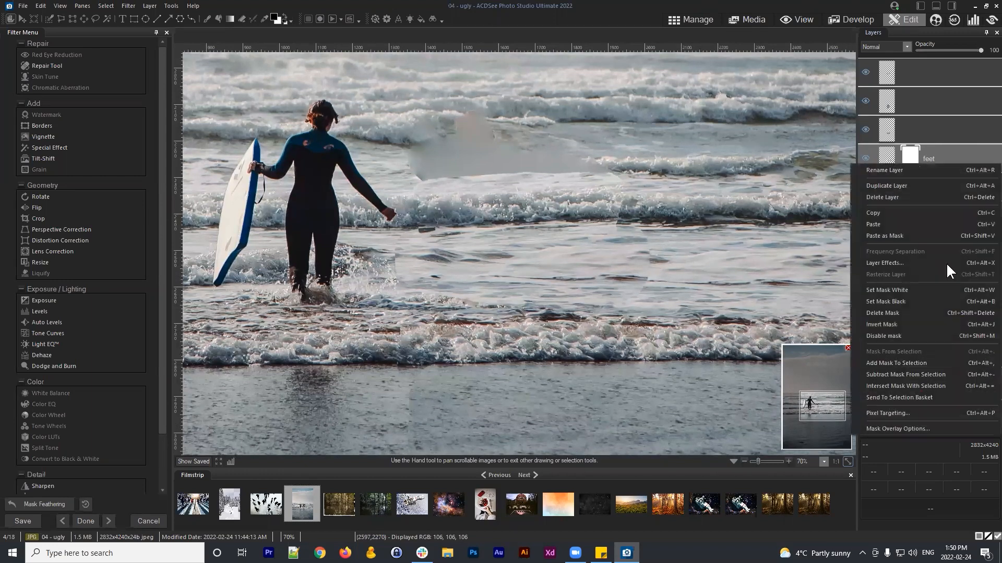
click(897, 303)
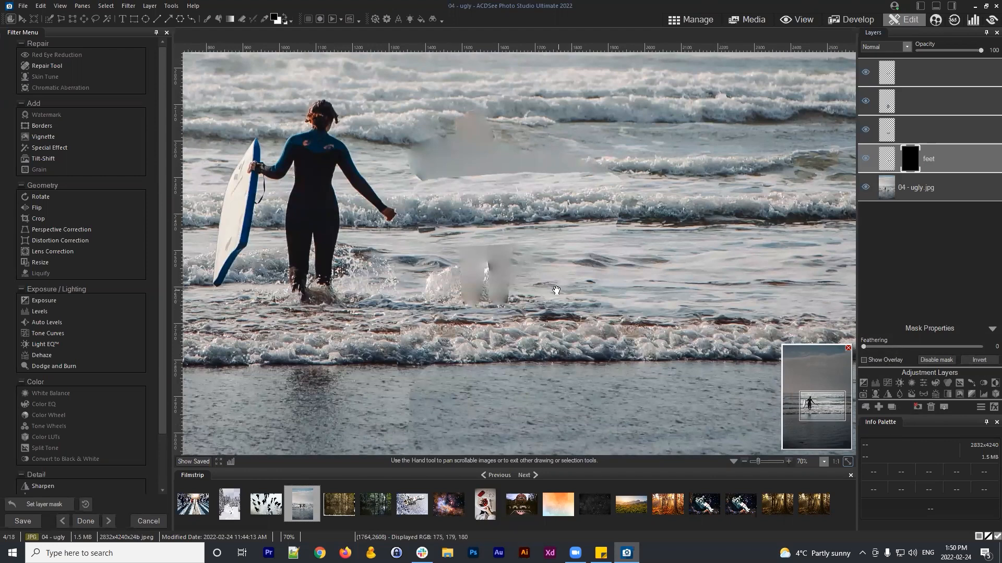
right_click(910, 157)
click(899, 292)
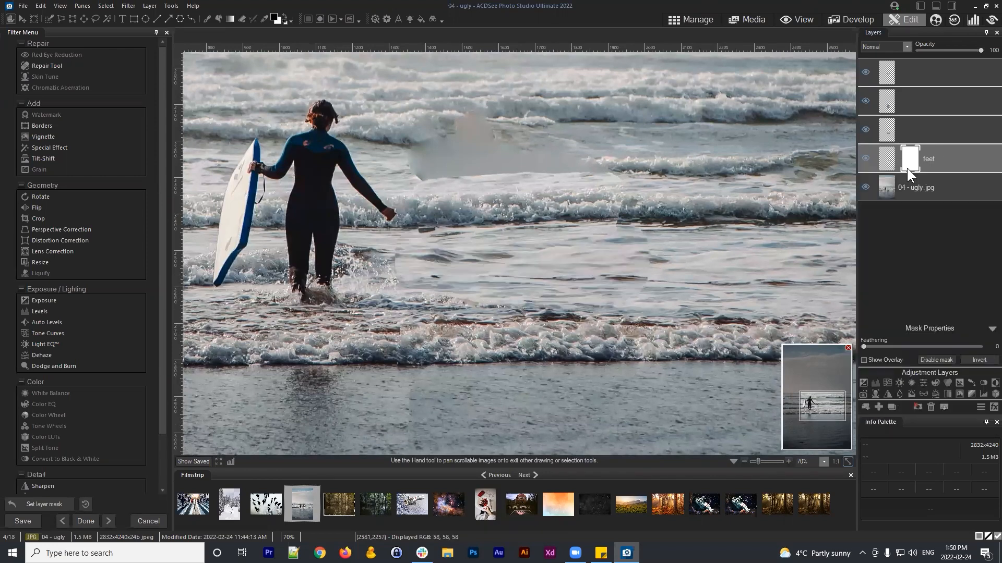
Step: Brush black on the feet layer's mask along the patch's right edge to blend it into the surrounding water
drag(908, 164, 958, 156)
click(207, 18)
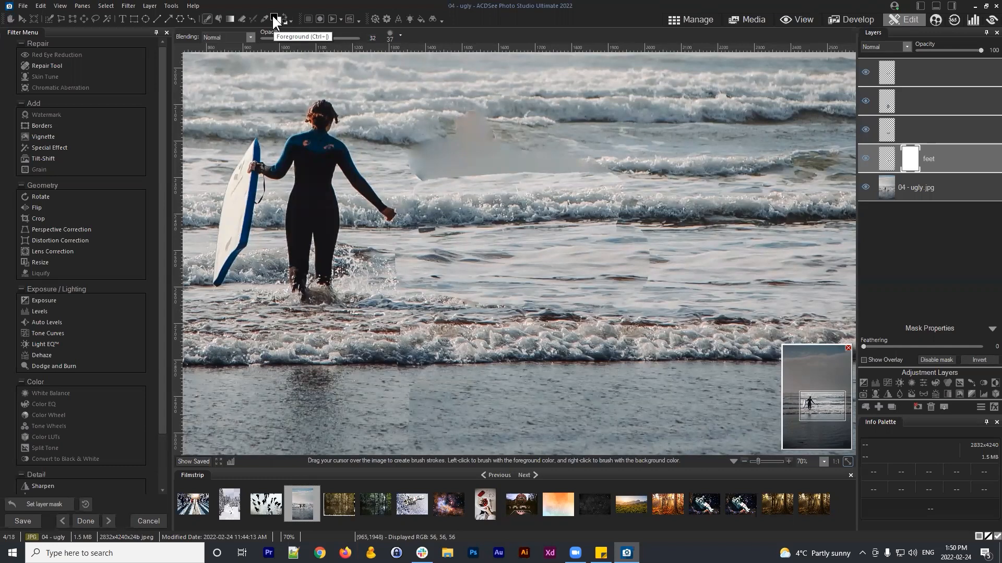
click(911, 159)
mouse_move(649, 258)
mouse_down()
mouse_move(638, 233)
mouse_move(643, 280)
mouse_move(652, 252)
mouse_move(639, 289)
mouse_move(653, 285)
mouse_move(648, 276)
mouse_move(665, 285)
mouse_move(655, 269)
mouse_move(638, 275)
mouse_move(660, 281)
mouse_move(642, 249)
mouse_up()
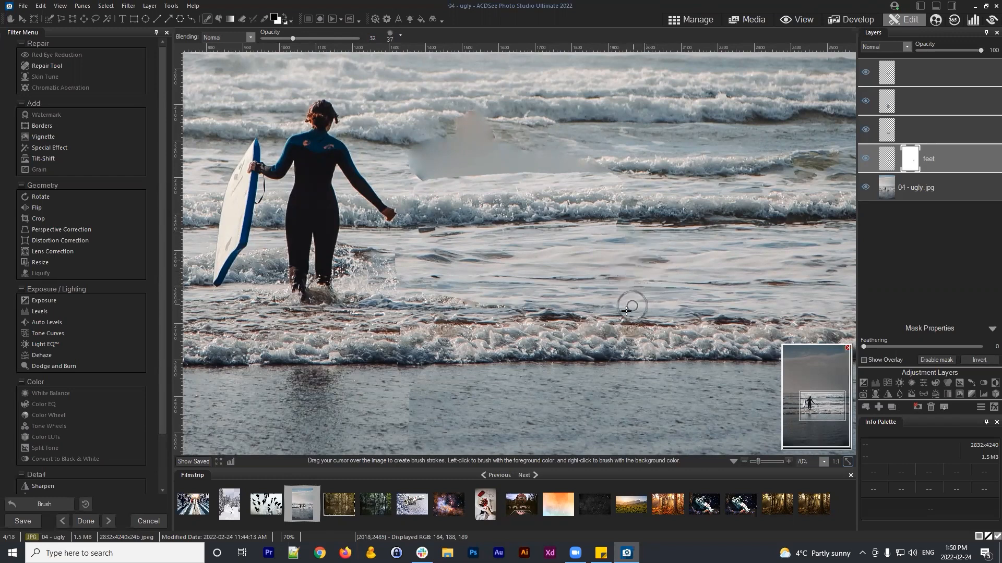
click(866, 158)
click(866, 159)
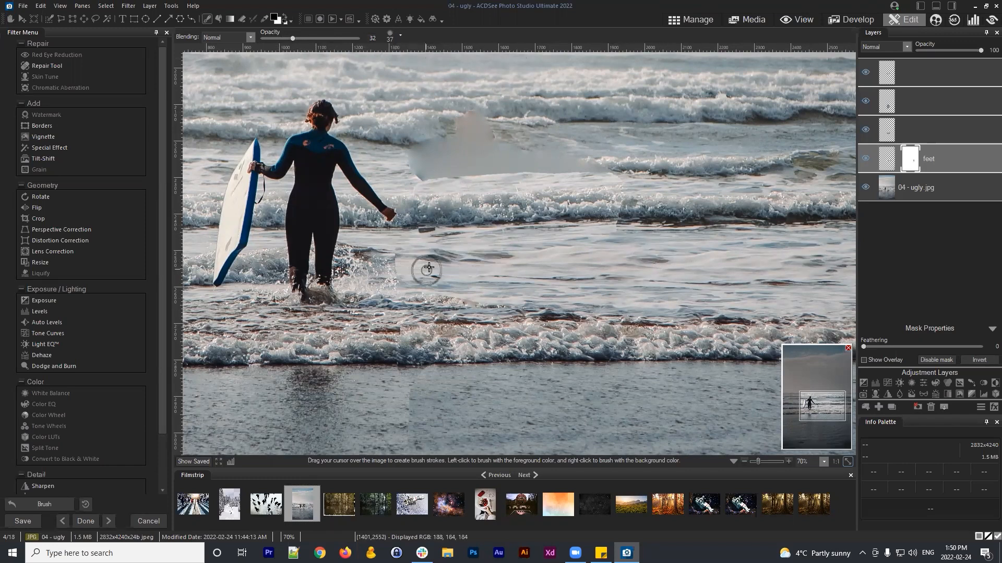
Step: Brush along the left and lower edges of the feet patch on its mask to blend them into the sea
scroll(435, 267, up, 2)
mouse_move(511, 282)
mouse_down()
mouse_move(715, 248)
mouse_move(735, 261)
mouse_up()
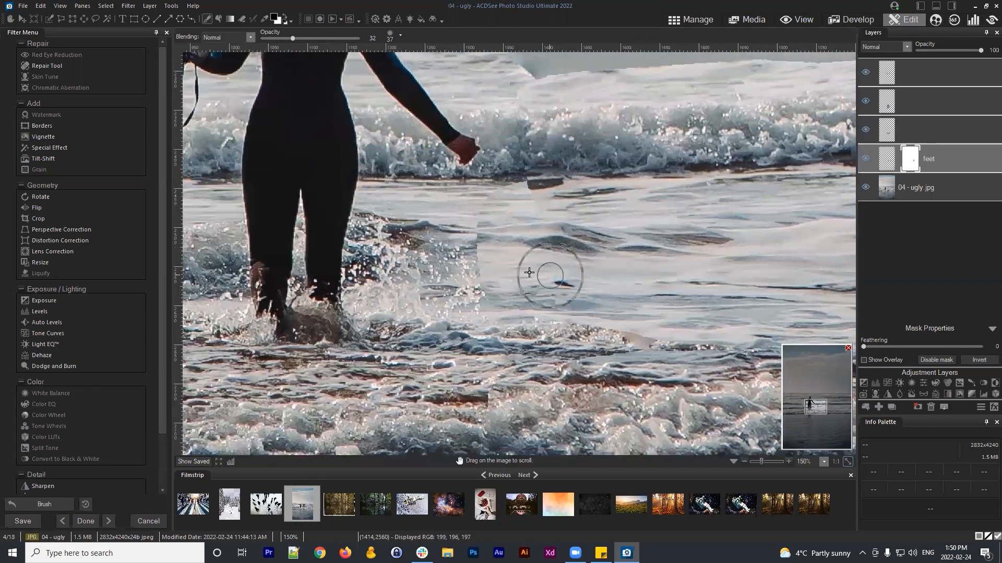
mouse_move(477, 264)
mouse_down()
mouse_move(487, 291)
mouse_move(467, 261)
mouse_move(486, 233)
mouse_move(459, 250)
mouse_move(472, 243)
mouse_move(477, 196)
mouse_move(517, 178)
mouse_move(526, 183)
mouse_move(496, 192)
mouse_move(472, 224)
mouse_move(496, 311)
mouse_move(573, 337)
mouse_move(622, 342)
mouse_move(566, 327)
mouse_move(637, 338)
mouse_move(608, 326)
mouse_move(682, 351)
mouse_move(633, 333)
mouse_move(712, 342)
mouse_up()
mouse_move(763, 326)
mouse_down()
mouse_move(569, 286)
mouse_move(419, 271)
mouse_up()
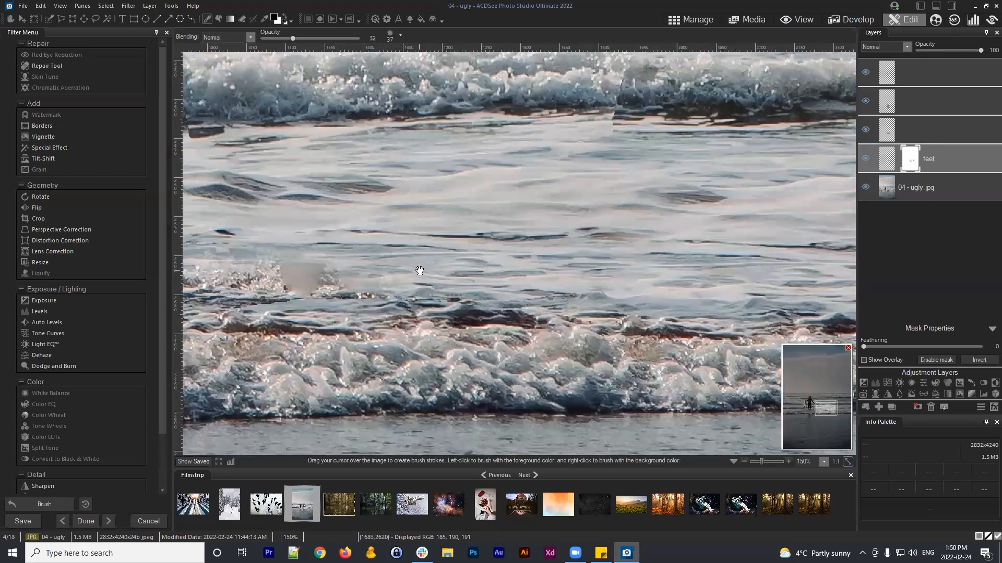
mouse_move(360, 288)
mouse_down()
mouse_move(450, 296)
mouse_move(392, 301)
mouse_move(600, 306)
mouse_move(530, 292)
mouse_move(703, 299)
mouse_move(627, 306)
mouse_move(740, 301)
mouse_move(811, 280)
mouse_move(719, 255)
mouse_up()
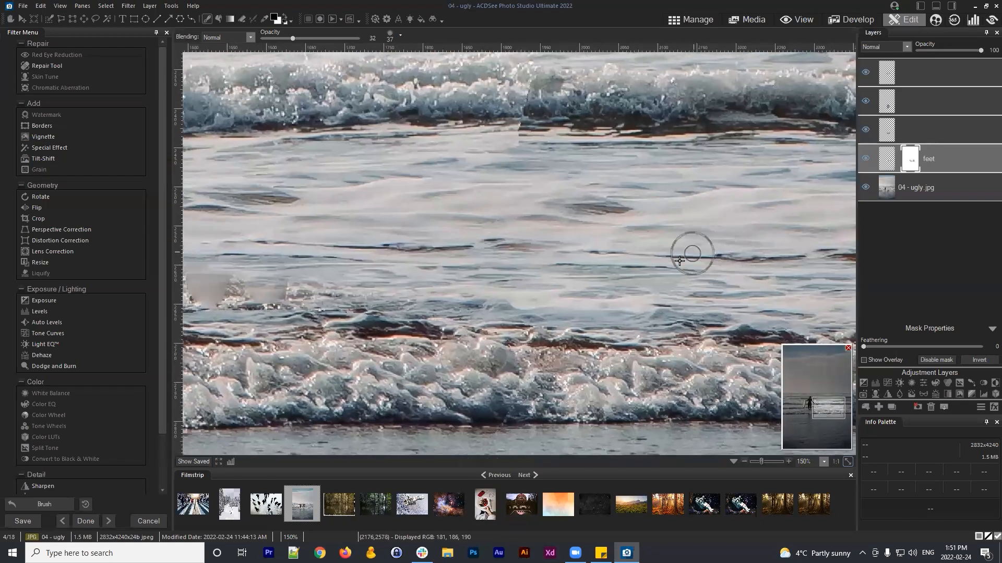
Step: Hide the 04 - ugly.jpg layer and the other patch layers to examine the masked feet patch on its own
scroll(688, 256, down, 4)
drag(219, 205, 565, 260)
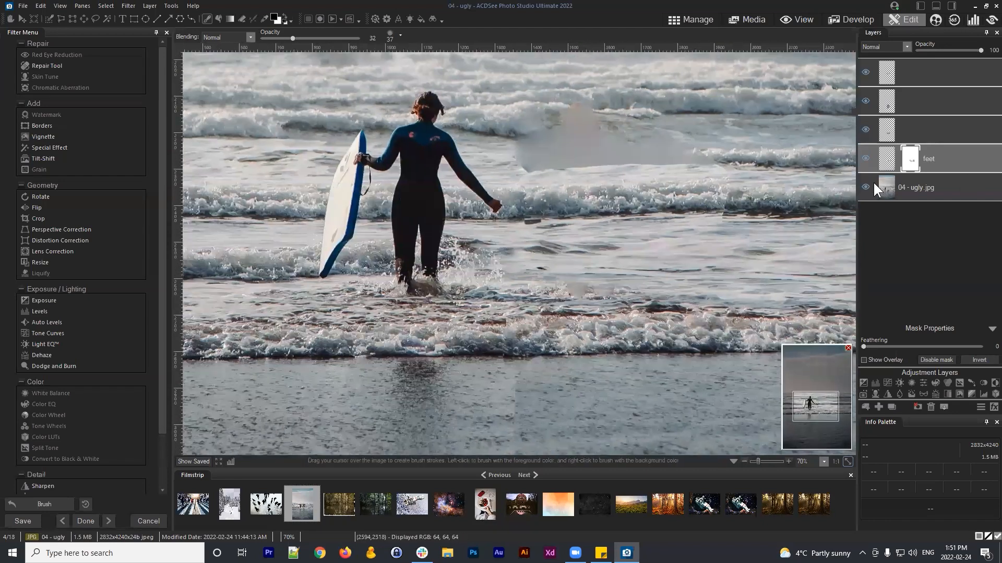
click(866, 186)
click(865, 130)
click(865, 101)
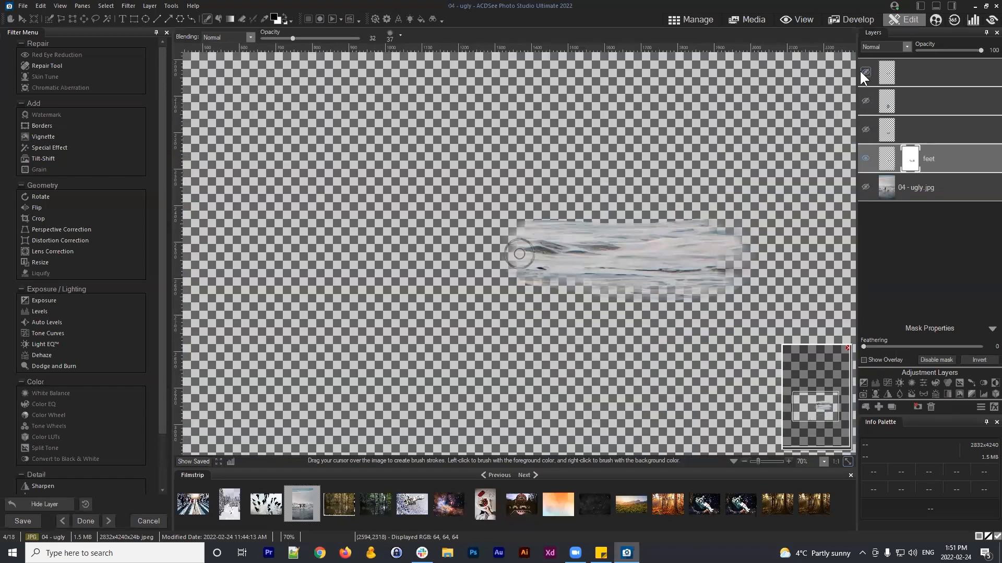
click(861, 70)
click(866, 71)
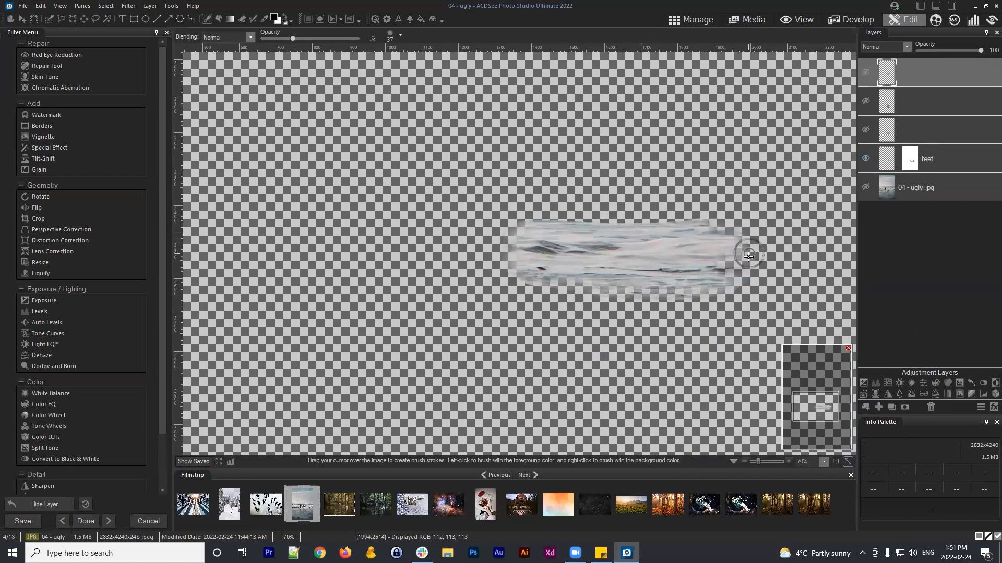
Step: Inspect the edges of the isolated feet patch, and show the 04 - ugly.jpg layer and all other patch layers again
scroll(737, 334, up, 4)
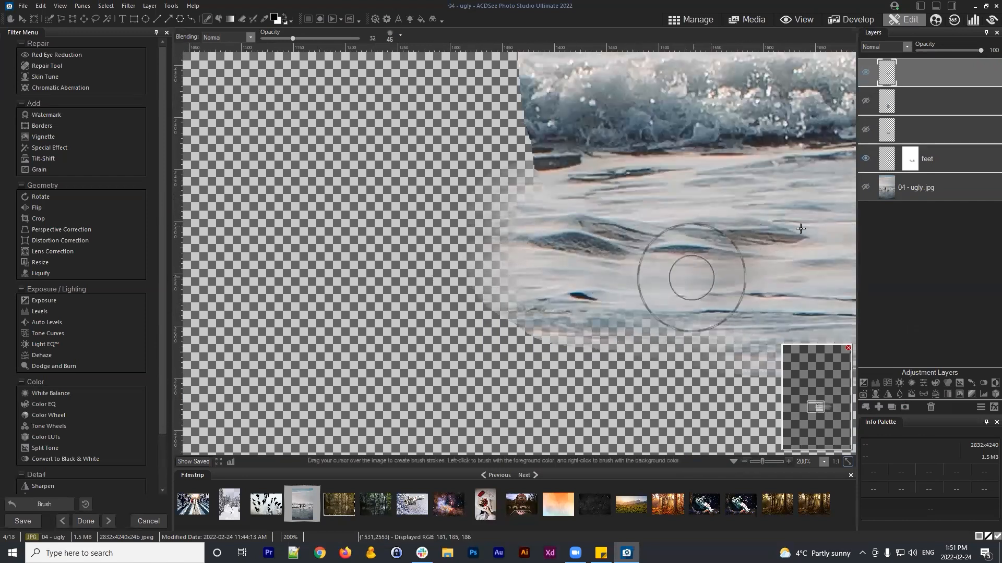
click(866, 72)
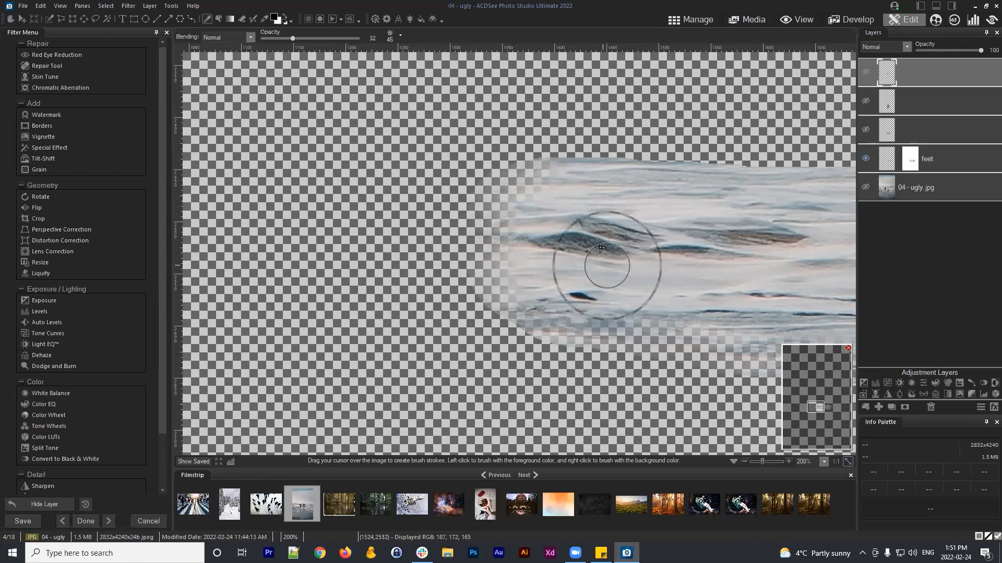
click(866, 188)
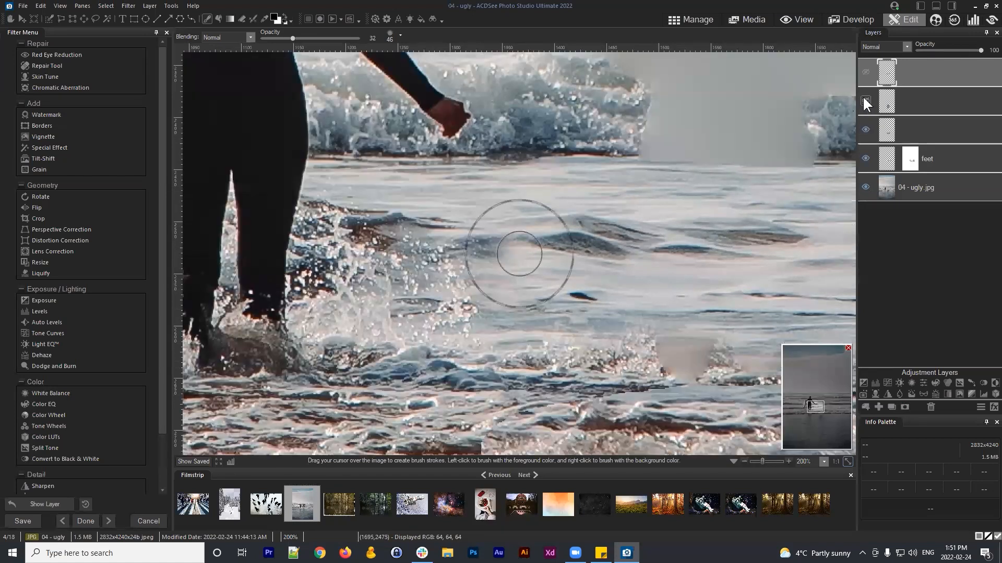
scroll(733, 189, down, 1)
scroll(732, 190, down, 1)
scroll(732, 190, down, 1)
scroll(732, 338, up, 1)
scroll(731, 338, down, 1)
scroll(732, 338, down, 1)
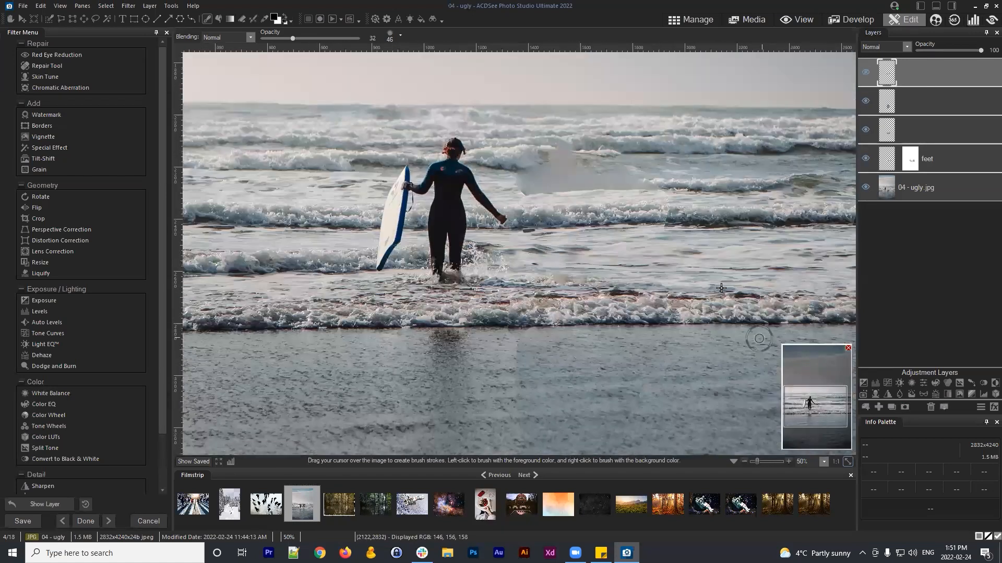
Step: Identify the breaking-wave patch layer directly above feet by toggling its visibility, and add a layer mask to it
click(941, 159)
click(865, 132)
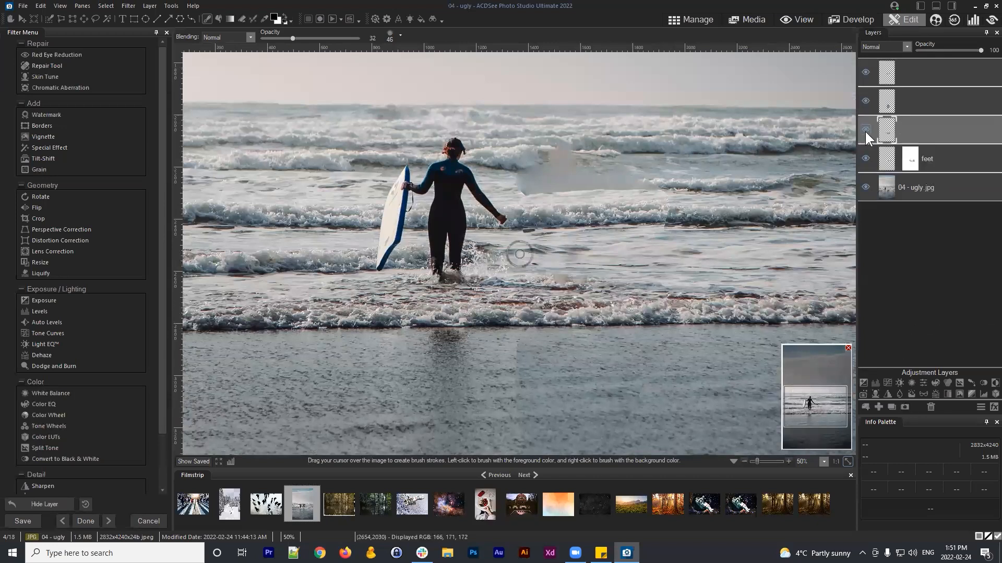
click(865, 131)
click(869, 129)
click(868, 128)
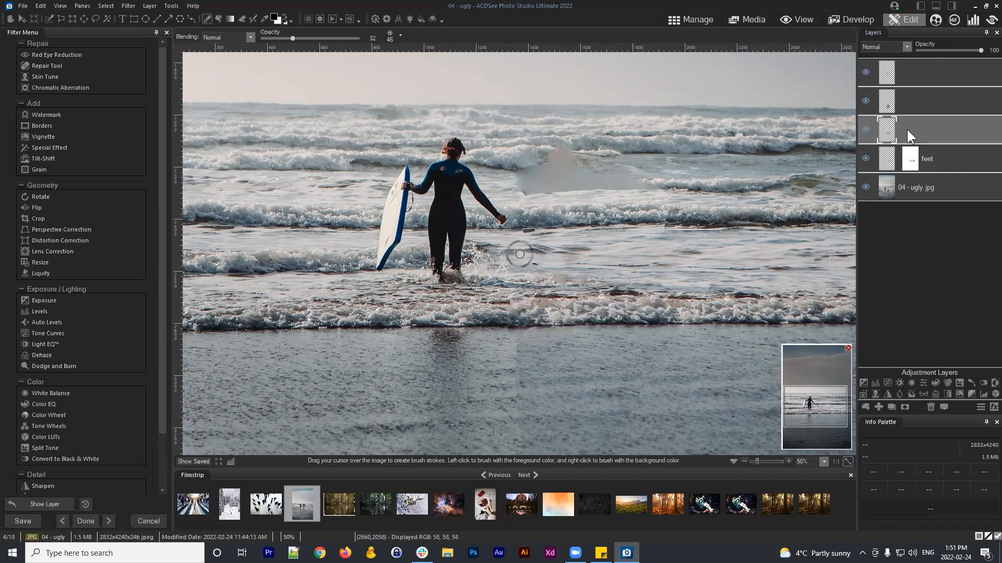
click(904, 407)
scroll(748, 318, up, 2)
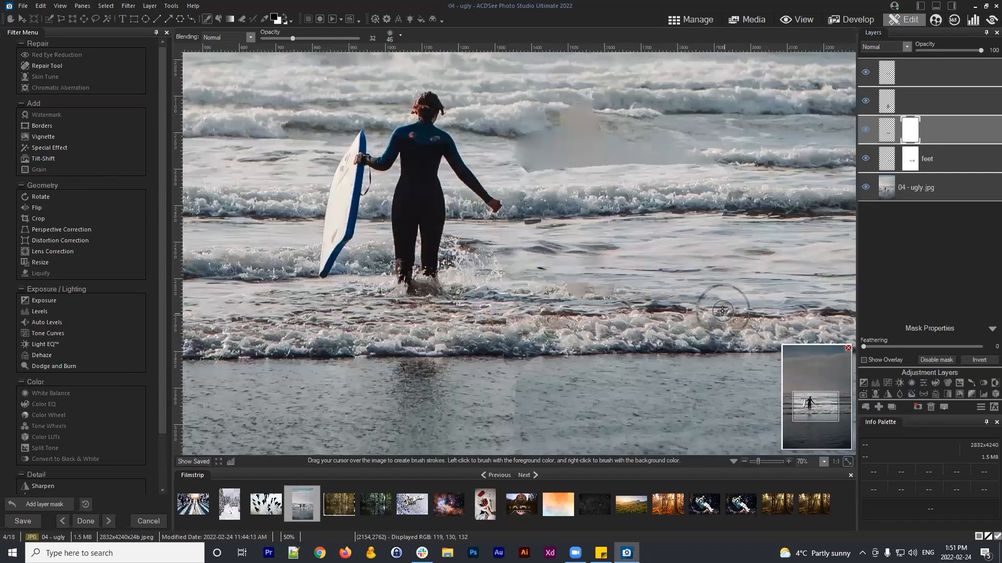
Step: Isolate the breaking-wave patch by hiding the 04 - ugly.jpg layer, the feet layer and the two upper patch layers
drag(753, 268, 550, 192)
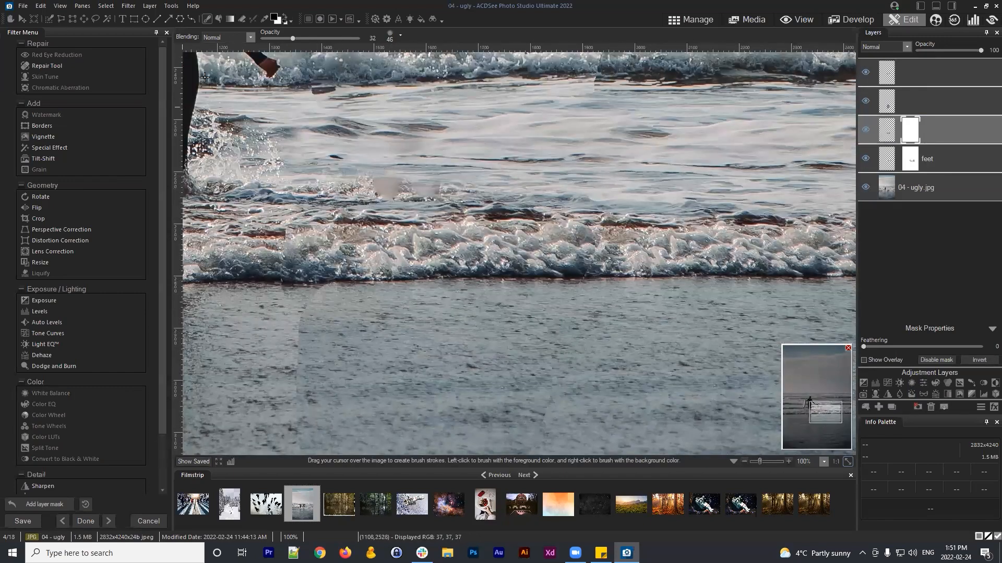
mouse_move(286, 226)
mouse_down()
mouse_move(288, 249)
mouse_move(286, 225)
mouse_up()
click(865, 186)
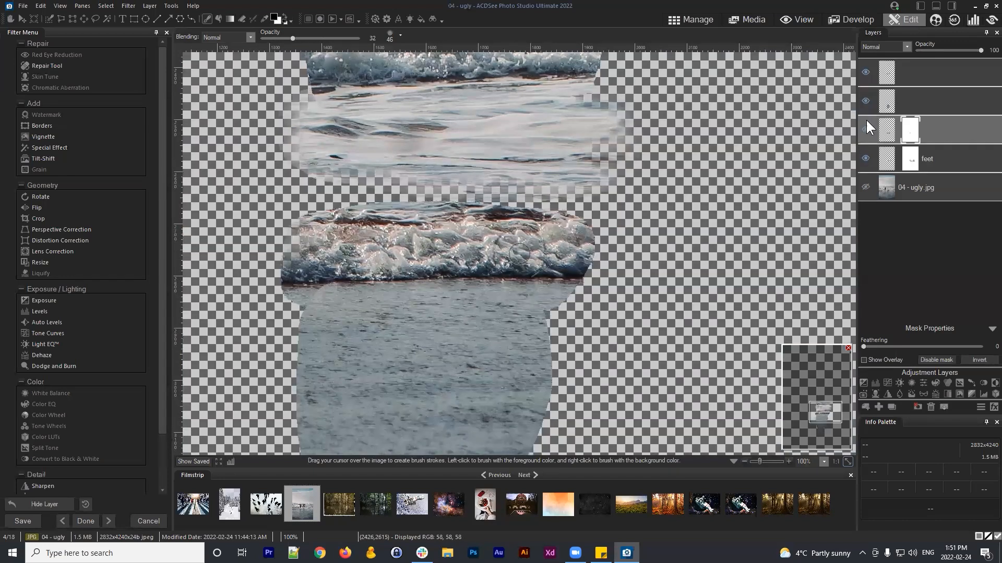
click(865, 70)
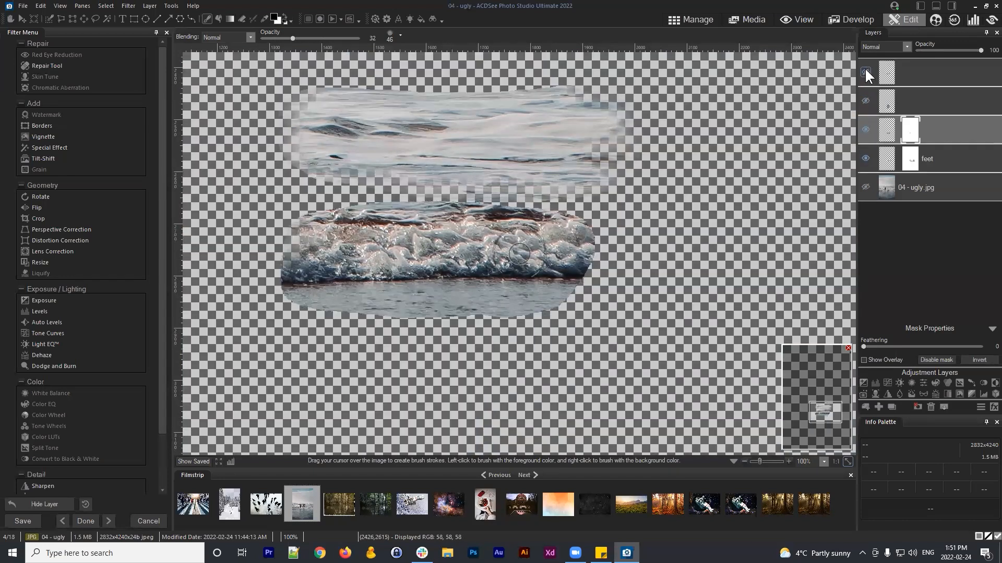
click(865, 155)
click(865, 156)
click(865, 156)
Step: Brush black around the breaking-wave patch's edges on its mask, showing the 04 - ugly.jpg layer to match the surrounding foam
mouse_move(293, 220)
mouse_down()
mouse_move(330, 207)
mouse_move(315, 203)
mouse_move(289, 225)
mouse_move(302, 211)
mouse_move(276, 291)
mouse_move(279, 265)
mouse_move(284, 296)
mouse_move(317, 312)
mouse_move(421, 327)
mouse_move(337, 308)
mouse_move(471, 329)
mouse_move(538, 322)
mouse_move(578, 303)
mouse_move(588, 228)
mouse_move(594, 251)
mouse_move(573, 232)
mouse_up()
click(866, 188)
mouse_move(507, 194)
mouse_down()
mouse_move(475, 199)
mouse_move(515, 202)
mouse_up()
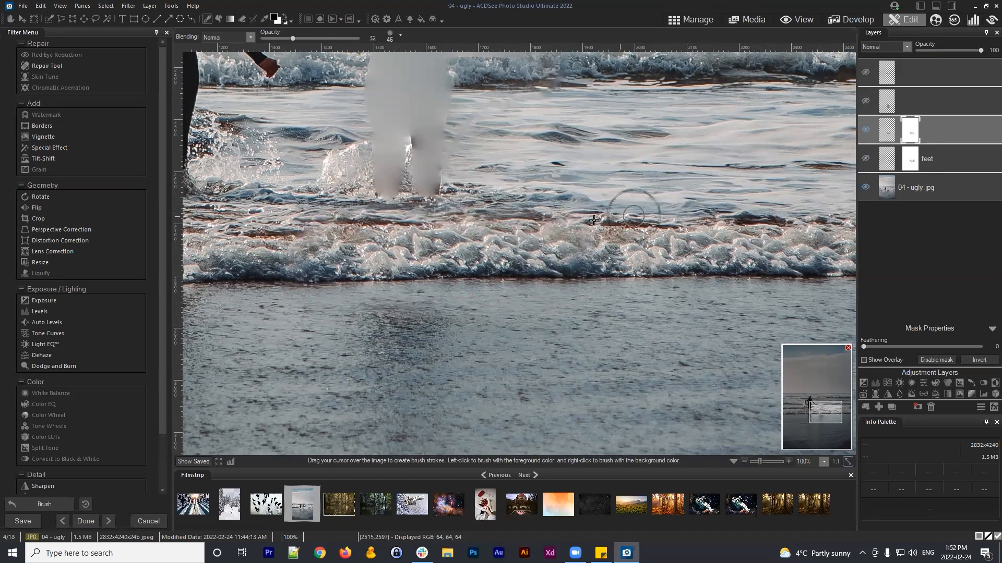
Step: Show the feet and wet-sand patch layers and add a layer mask to the wet-sand patch layer
click(865, 159)
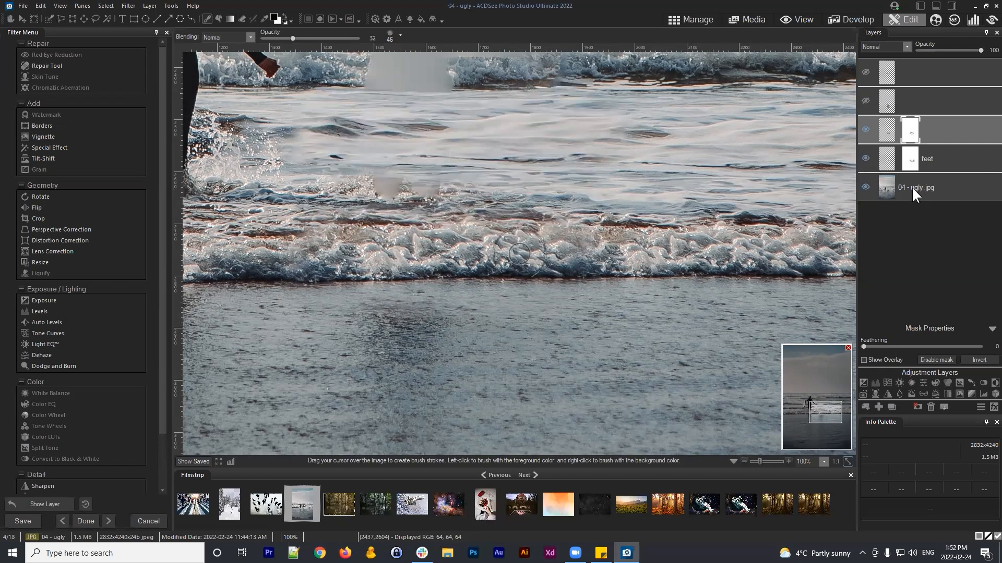
click(866, 99)
click(921, 94)
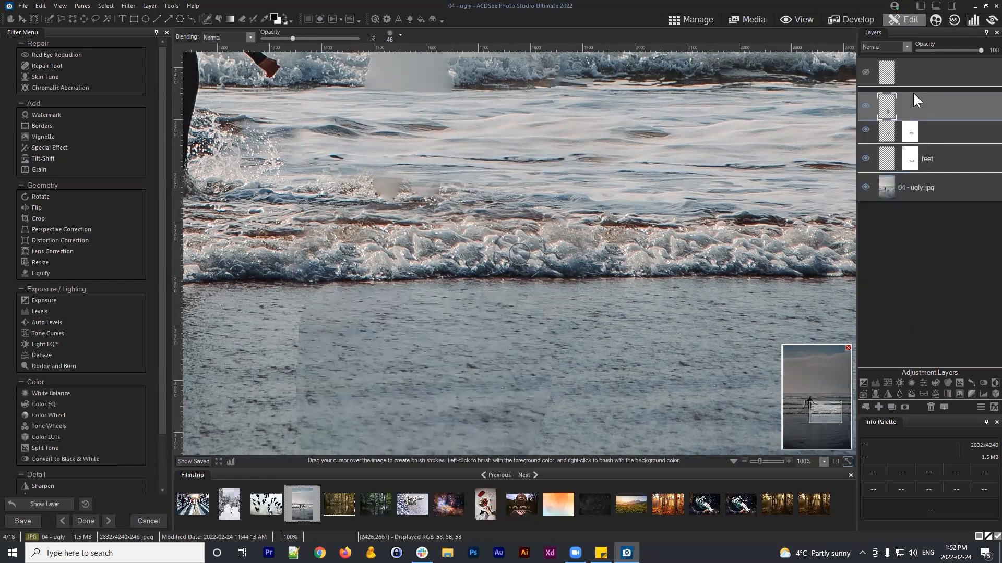
scroll(575, 260, down, 2)
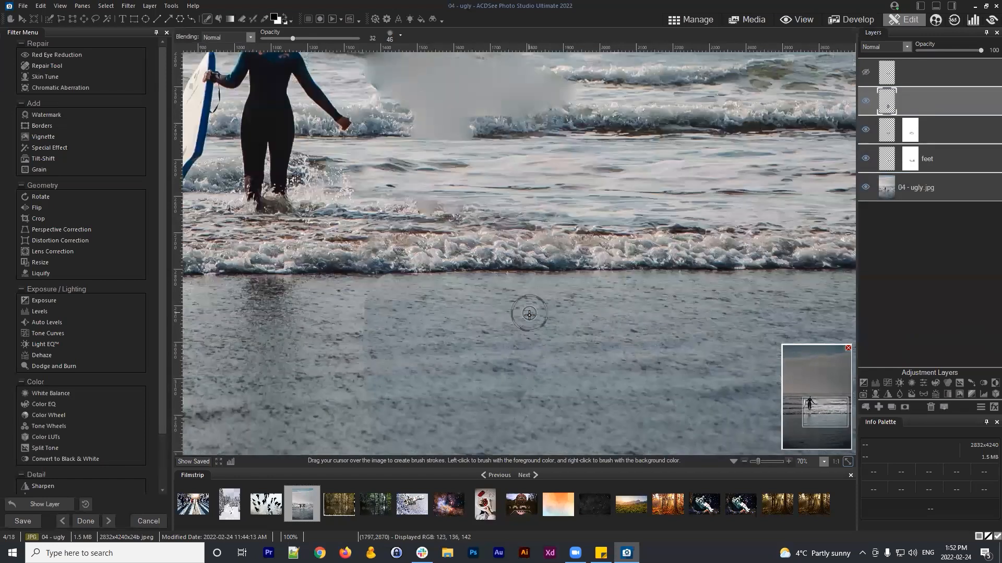
click(902, 404)
Step: Brush black on the wet-sand layer's mask along the patch's edges to blend it into the beach and shoreline
drag(728, 295, 636, 86)
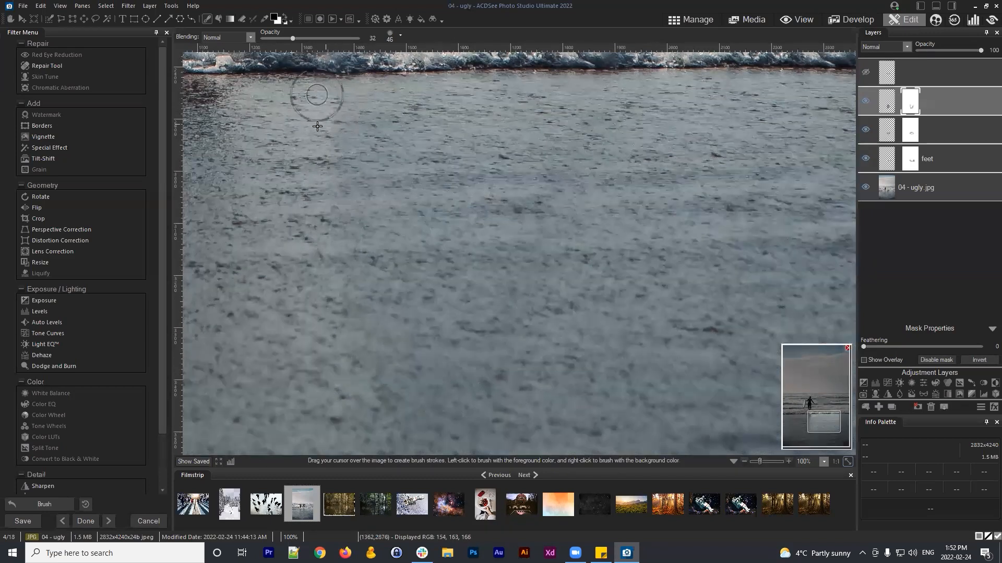
drag(351, 113, 390, 277)
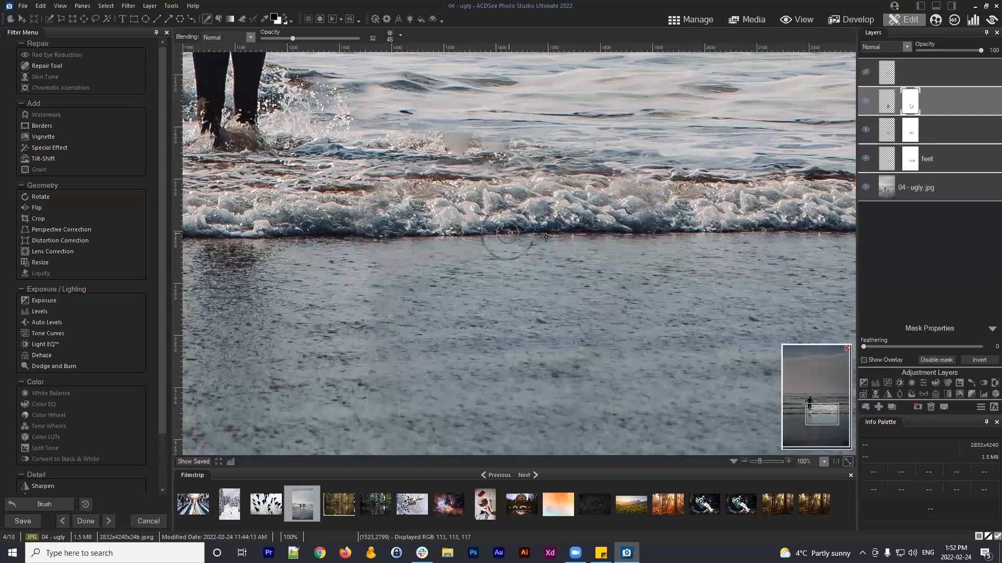
drag(575, 221, 545, 140)
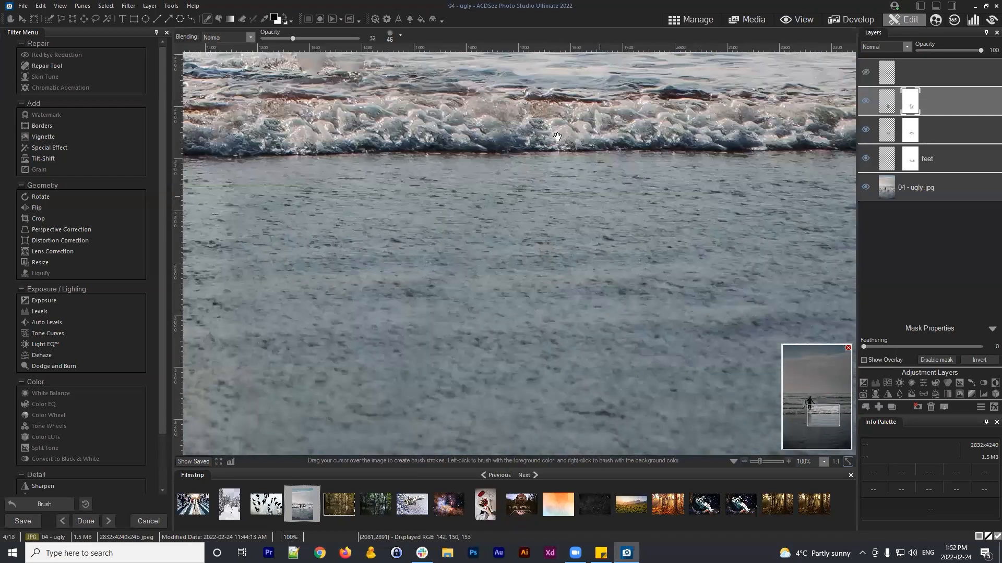
Step: Examine the blended patches and survey the water on both sides of the surfer for texture matching the leftover foot smudges
scroll(548, 172, down, 7)
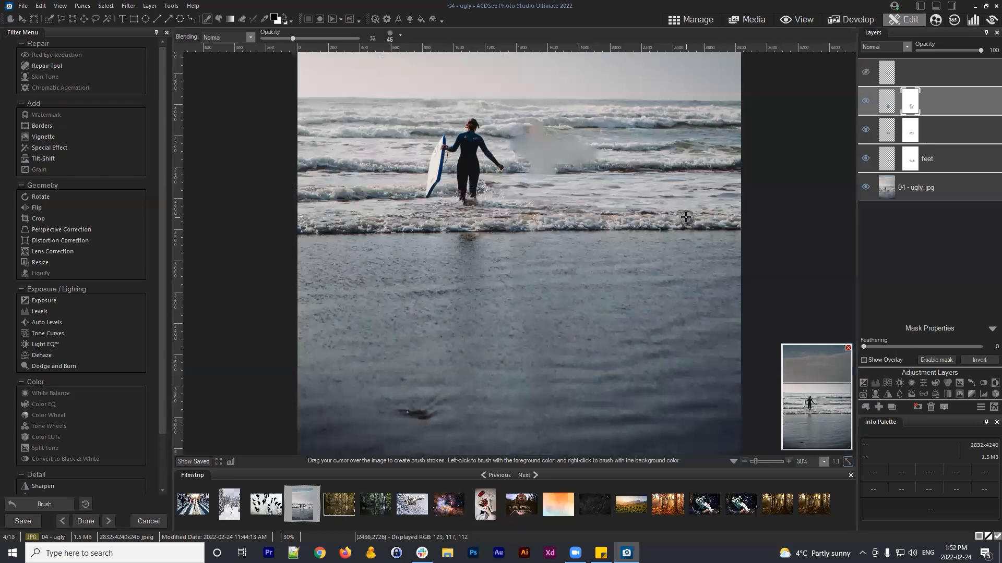
scroll(626, 245, up, 5)
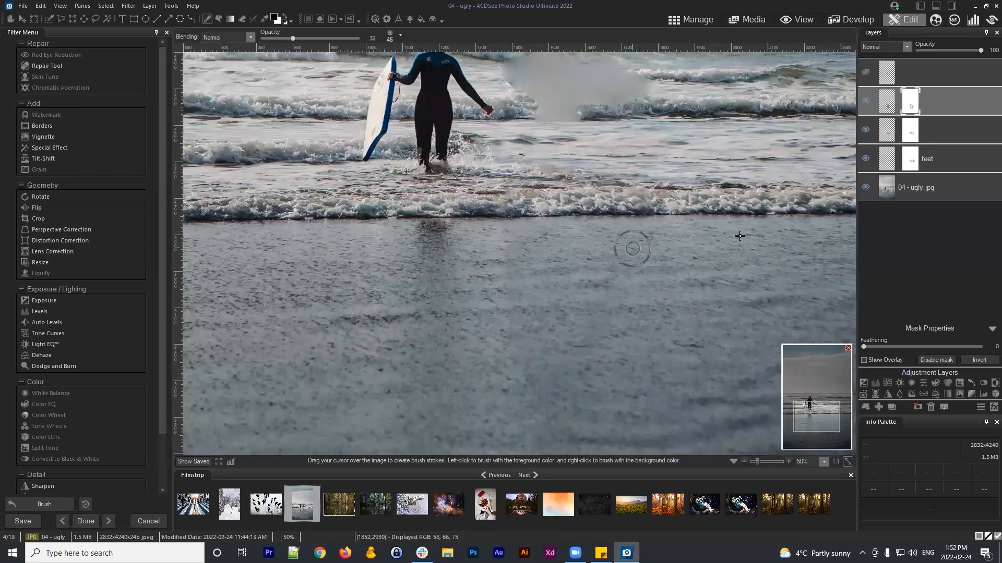
scroll(577, 311, up, 5)
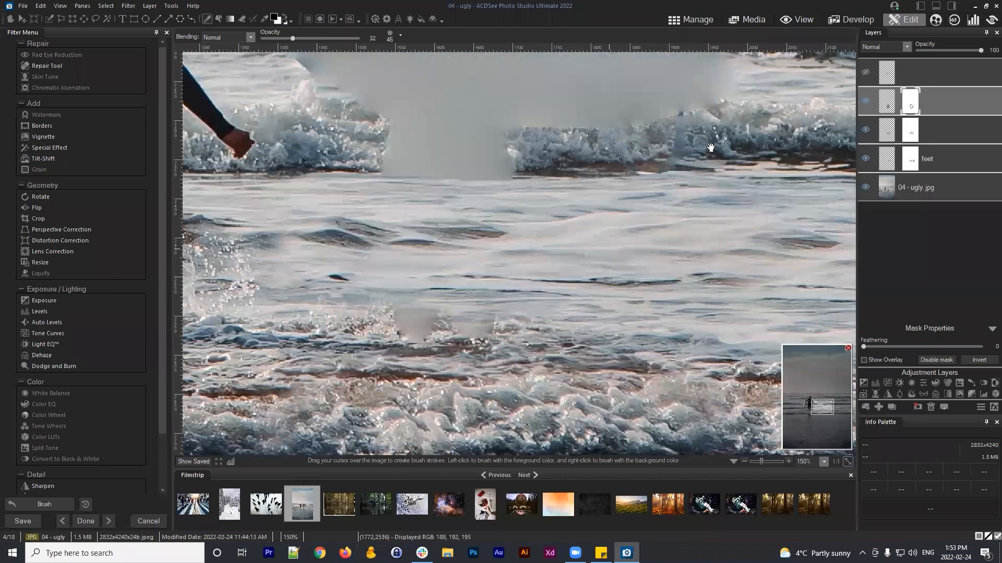
drag(710, 147, 590, 217)
drag(359, 194, 815, 172)
drag(458, 171, 732, 144)
drag(732, 144, 240, 138)
drag(439, 158, 314, 146)
drag(756, 177, 950, 140)
drag(636, 142, 800, 154)
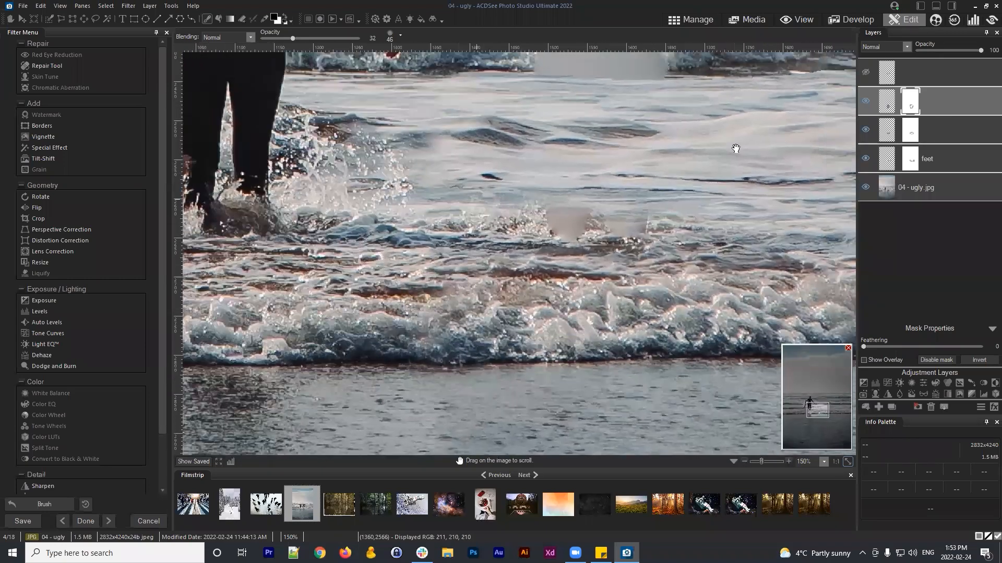
drag(237, 129, 458, 127)
drag(691, 172, 727, 180)
Step: Lasso the shallow water between the two waves beside the surfboard on the 04 - ugly.jpg layer and copy it
click(930, 197)
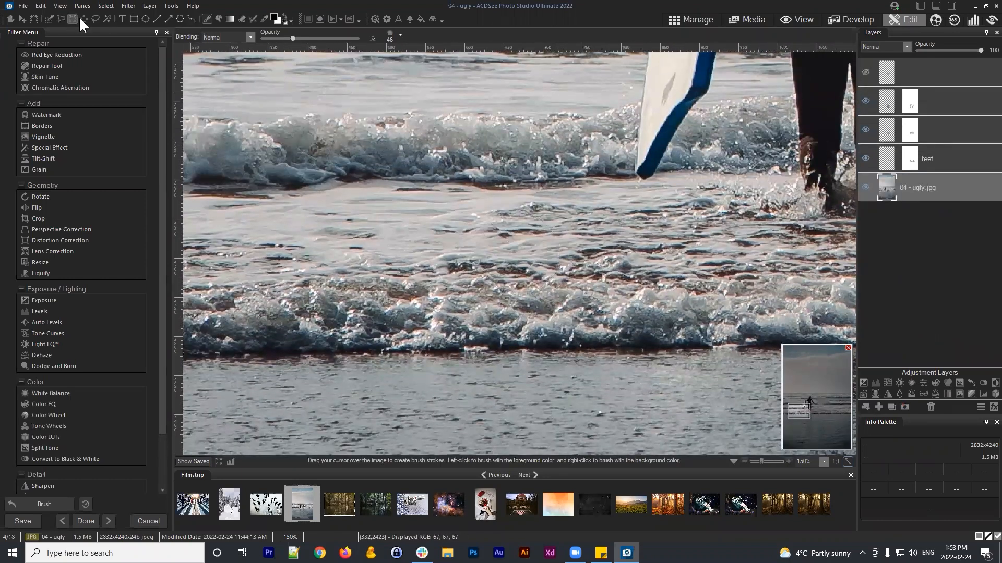
click(95, 19)
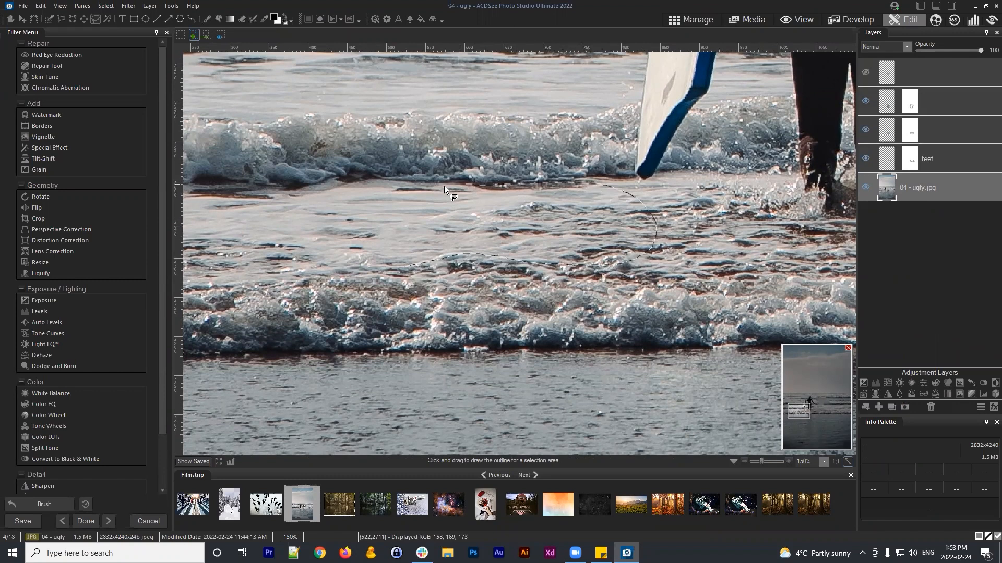
drag(387, 241, 403, 261)
key(ctrl+c)
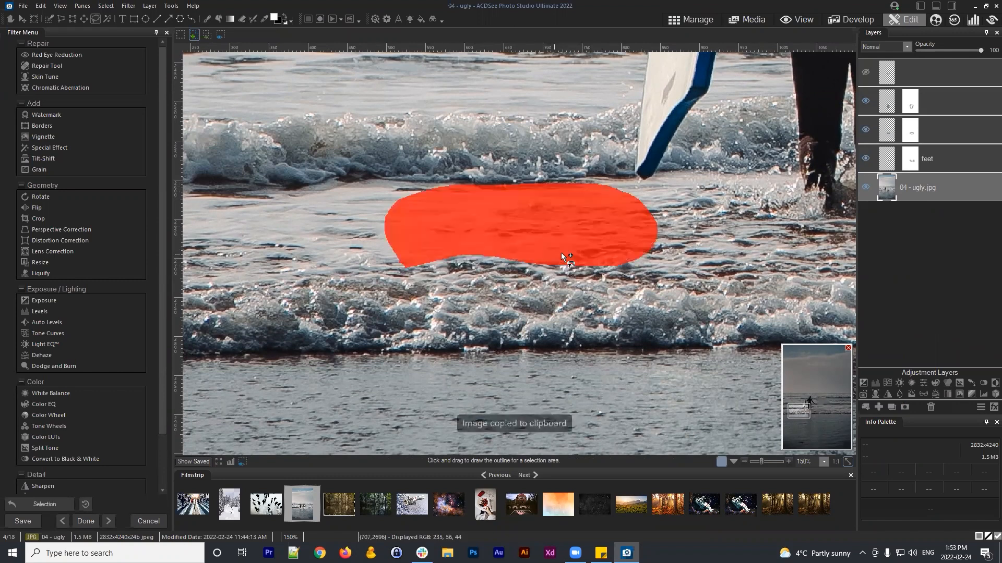
key(ctrl+c)
Step: Paste the copied shallow water as a new layer and move it to the top of the layer stack
drag(699, 254, 409, 278)
drag(665, 298, 199, 293)
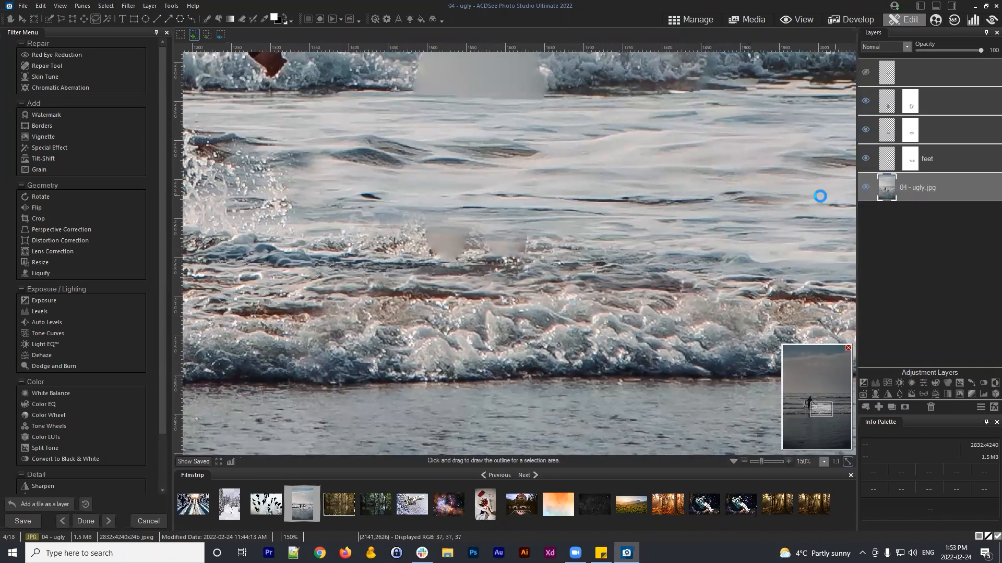
key(ctrl+v)
drag(919, 198, 925, 62)
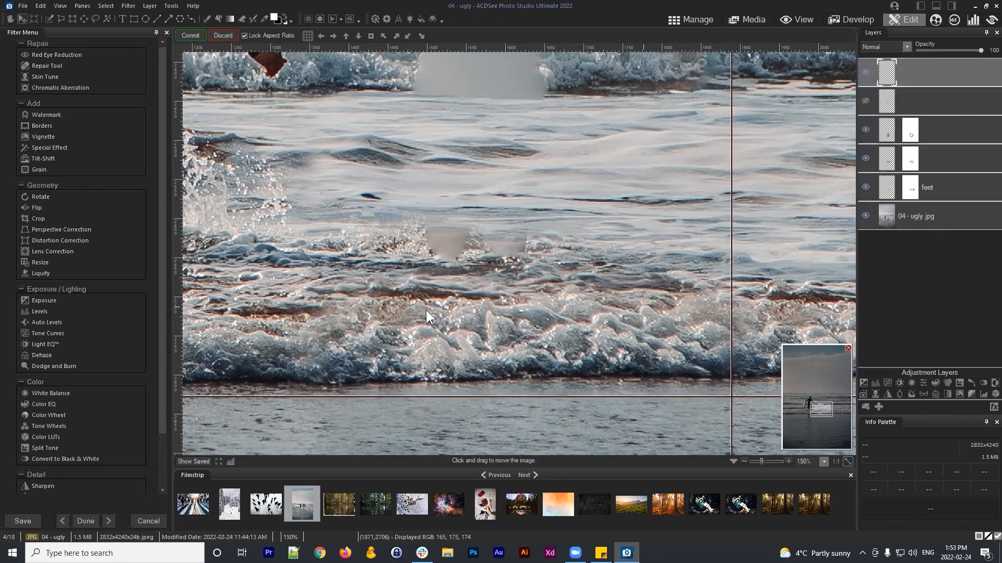
click(190, 36)
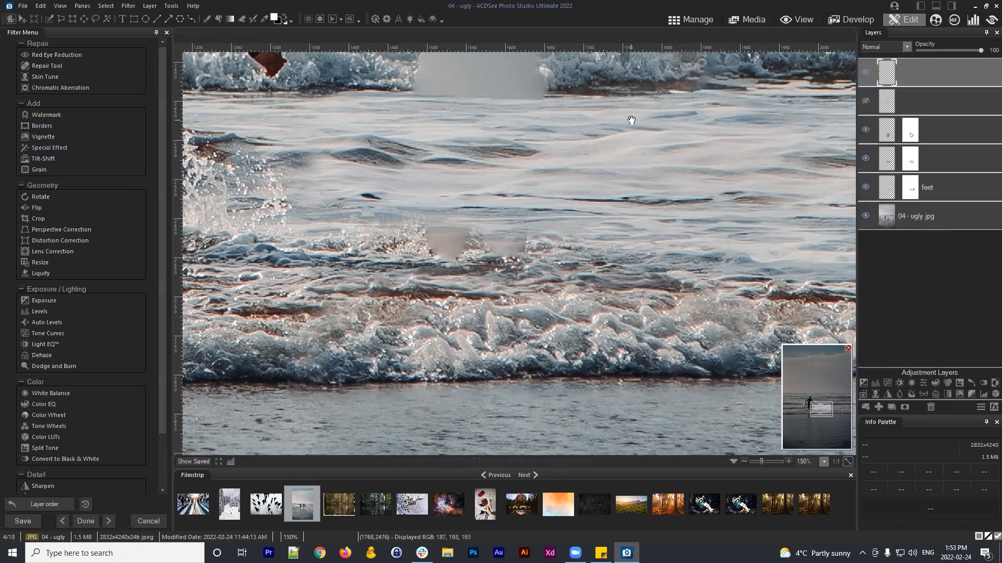
Step: Rename the feet layer as legs, toggling its visibility to check which area it covers
click(932, 190)
click(865, 186)
click(865, 187)
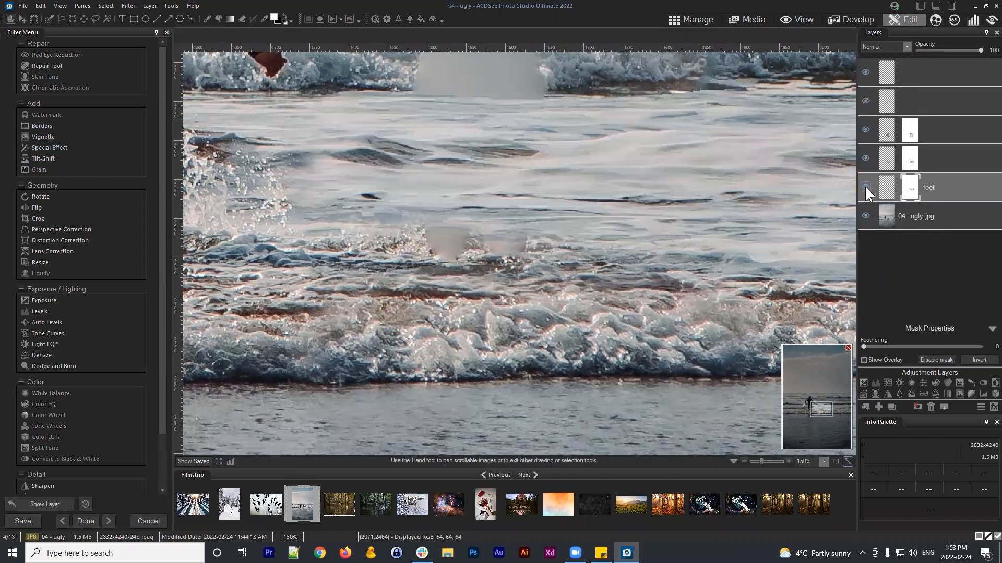
right_click(933, 189)
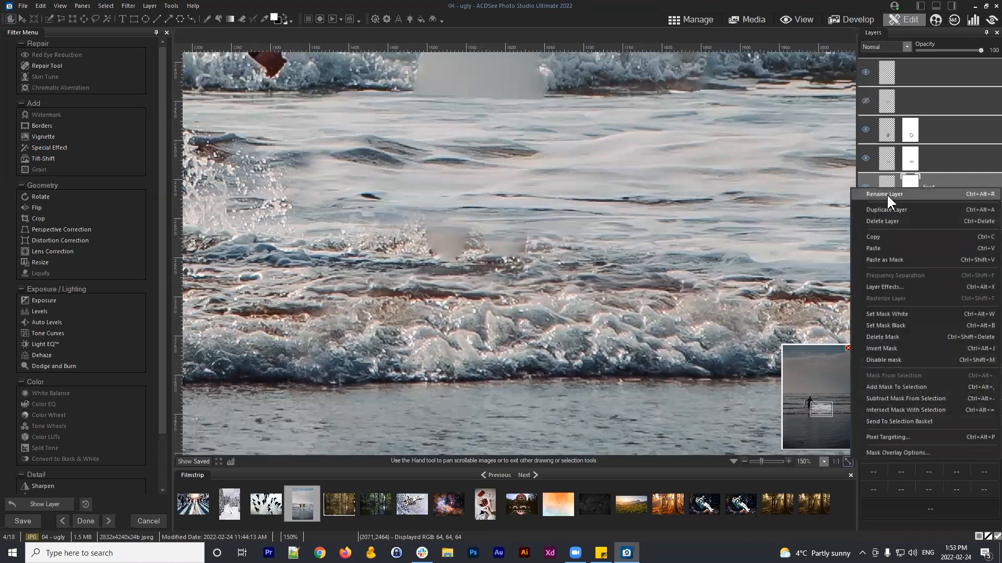
click(887, 193)
text(legs)
key(Return)
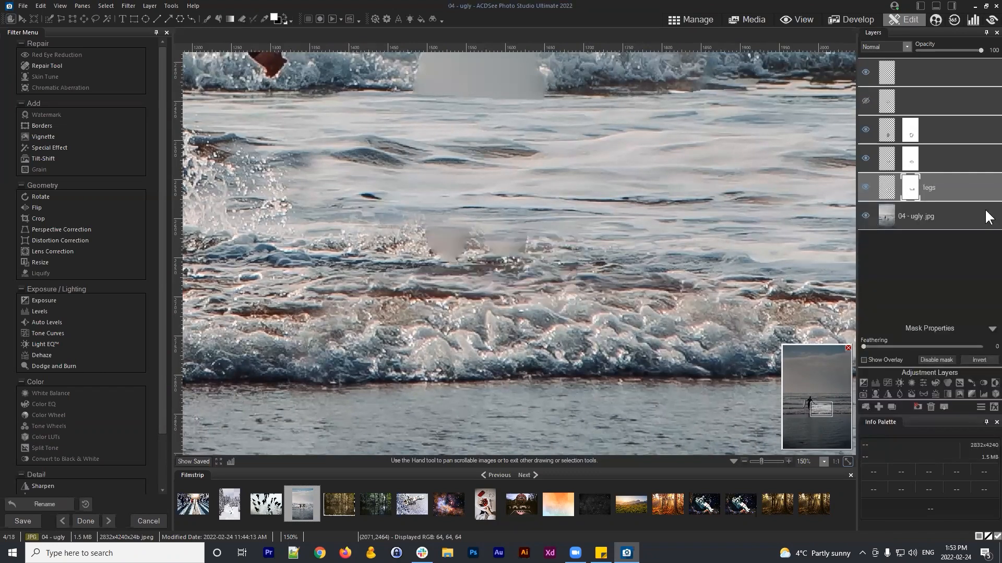
click(865, 187)
click(866, 187)
Step: Check which area the masked layer directly above legs covers and rename it as lower wave
click(937, 159)
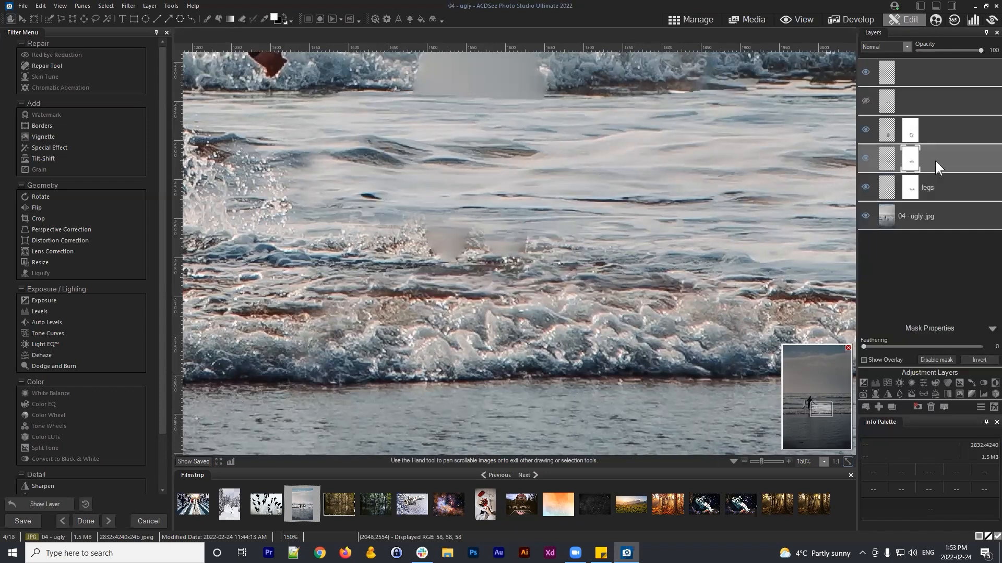
click(866, 156)
click(867, 156)
right_click(928, 155)
click(962, 146)
click(866, 158)
click(866, 158)
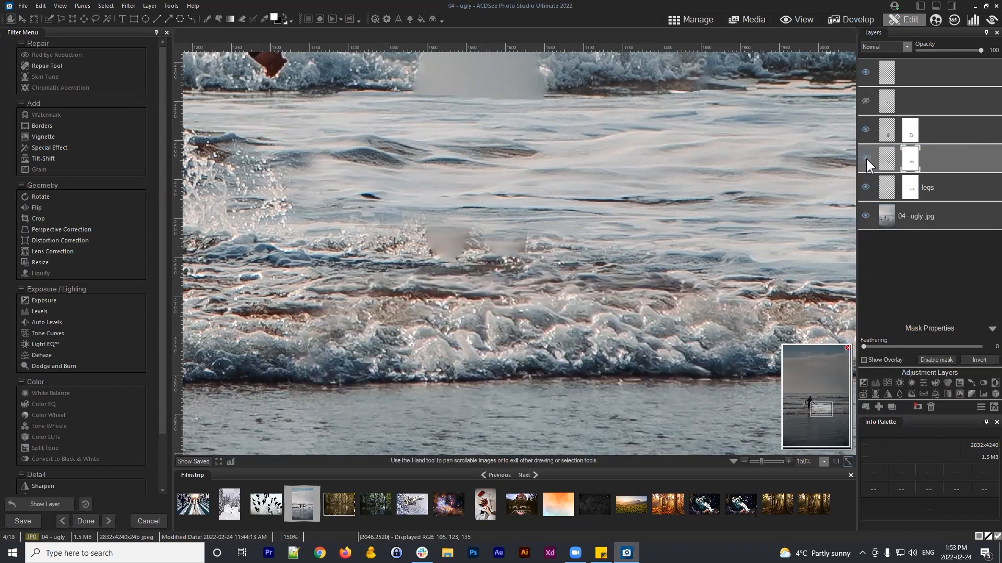
right_click(931, 164)
click(895, 172)
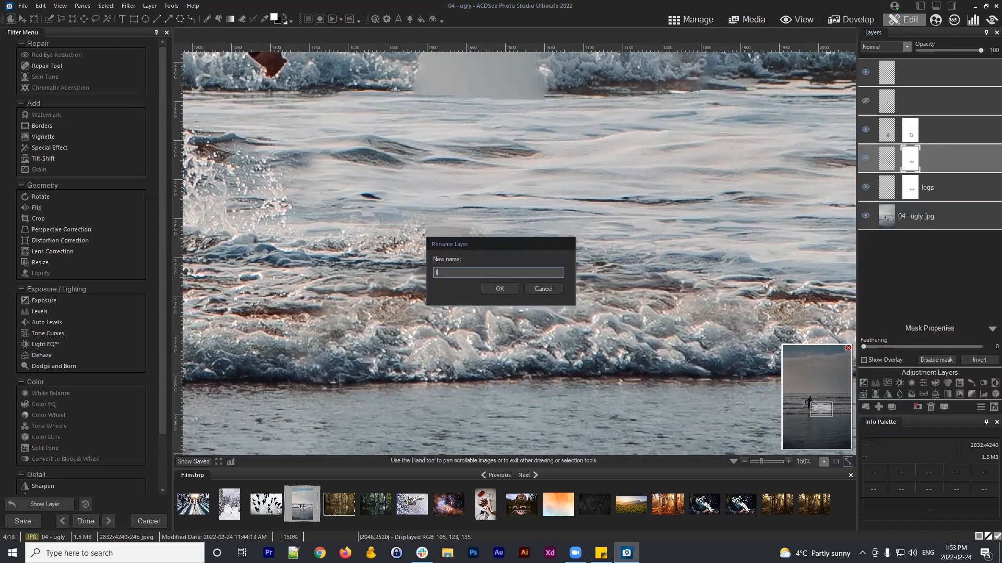
text(lower wave)
key(Return)
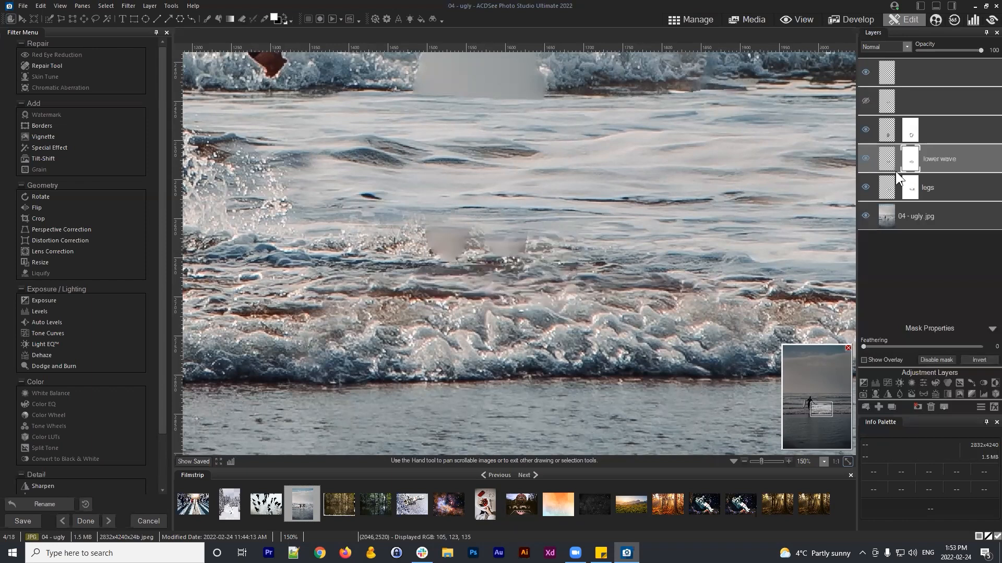
Step: Check which area the masked layer directly above lower wave covers and rename that layer as shadow
click(862, 131)
click(863, 128)
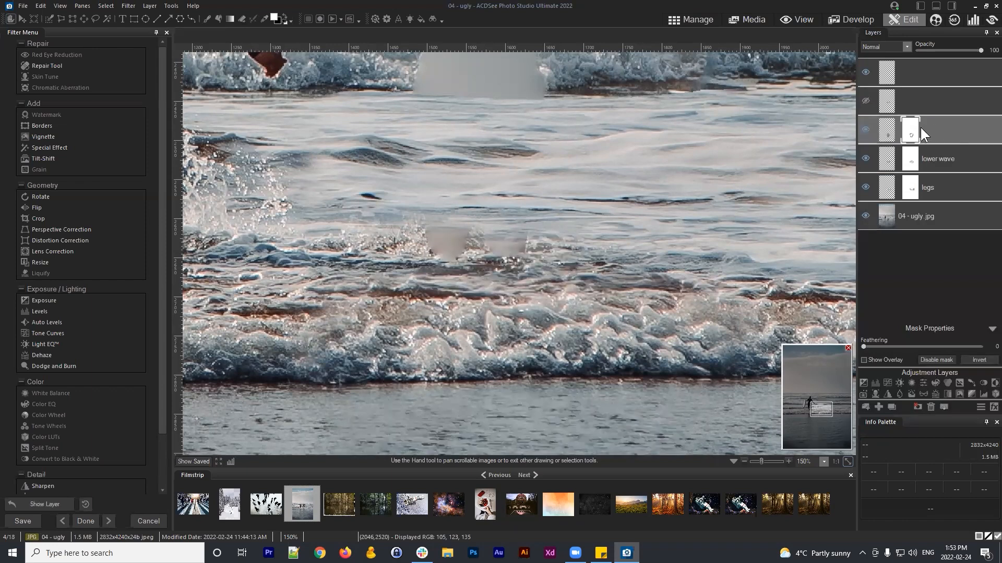
right_click(915, 131)
click(894, 133)
text(shadow)
key(Return)
Step: Show the hidden layer directly above shadow and rename it as lower torso
scroll(727, 234, down, 2)
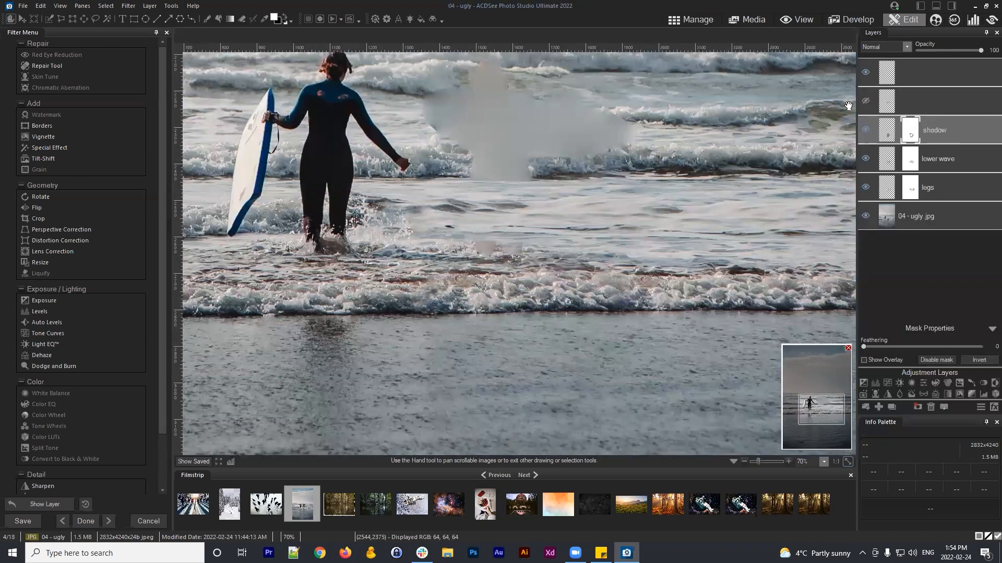
click(865, 100)
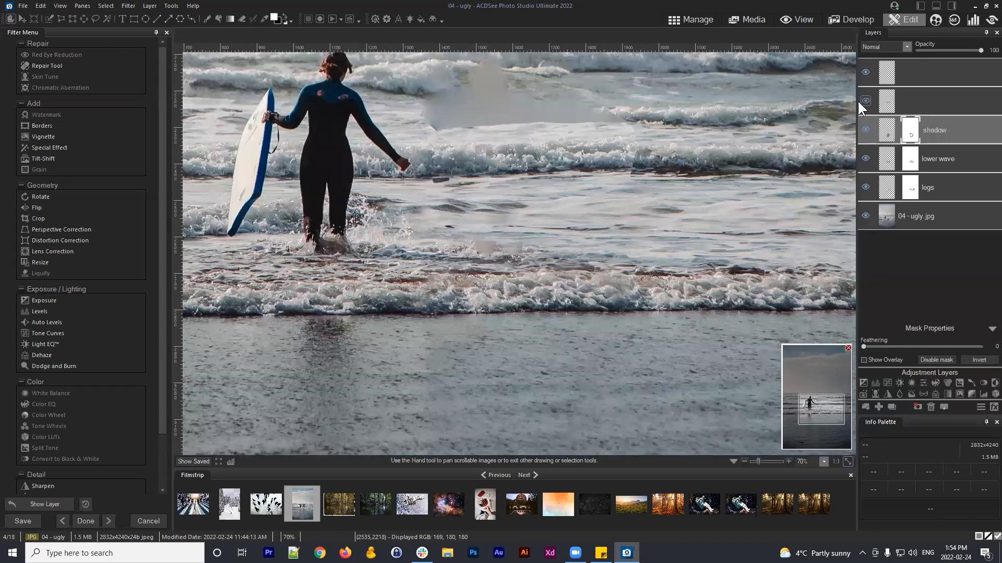
right_click(921, 101)
click(910, 112)
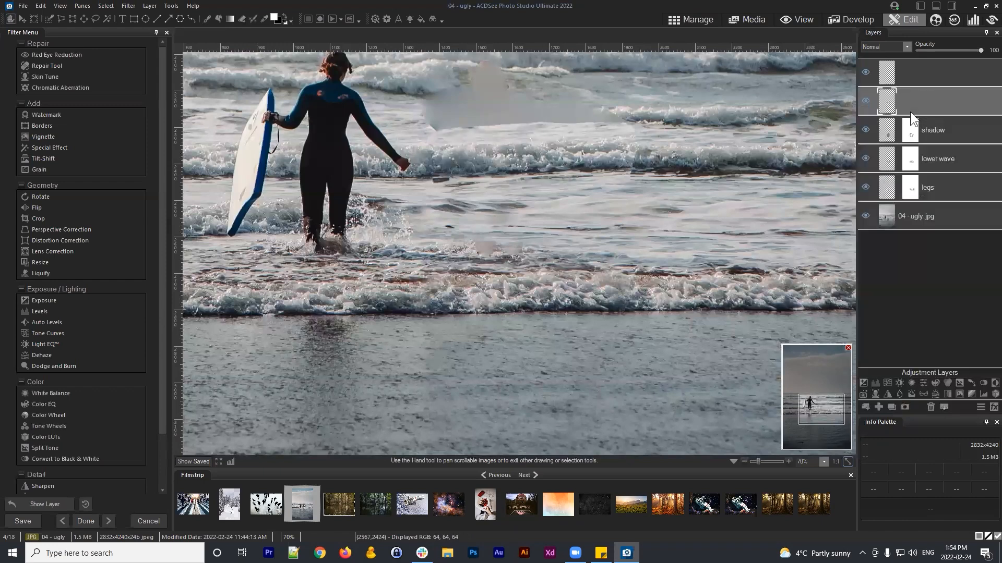
text(lower torso)
key(Return)
Step: Move the shallow-water patch on the unnamed top layer over the blurred feet spots and rename the layer as feet
click(865, 70)
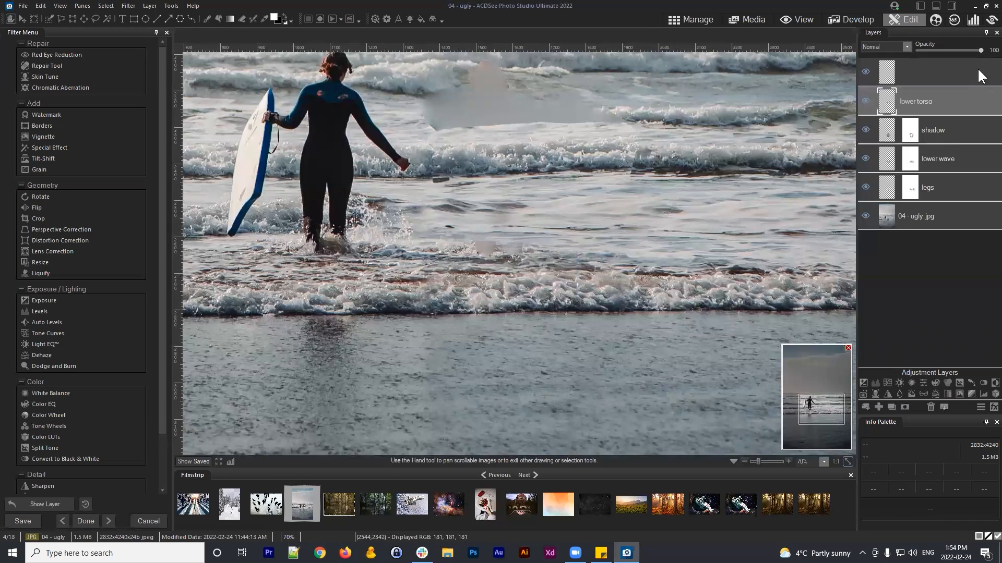
click(22, 19)
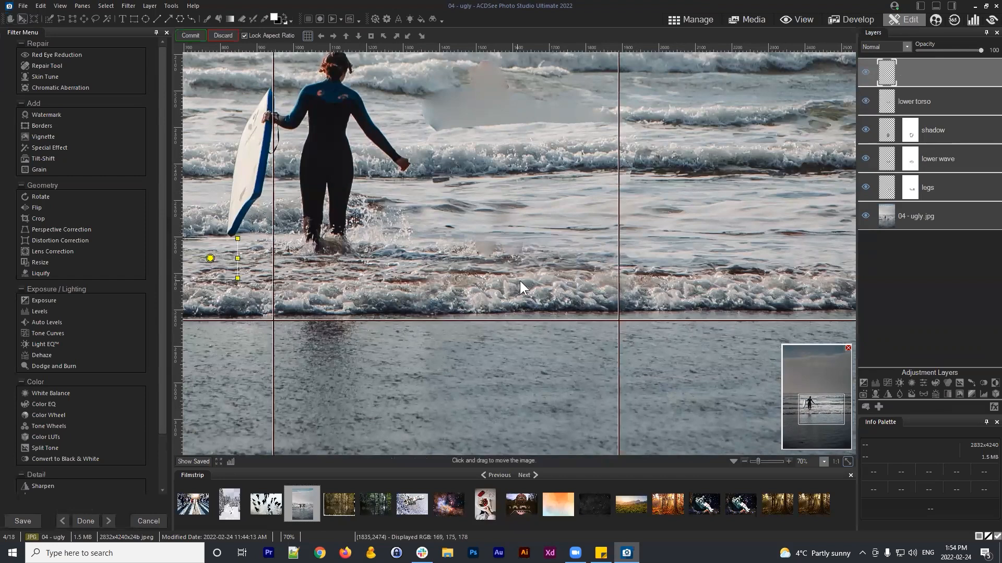
drag(214, 255, 538, 247)
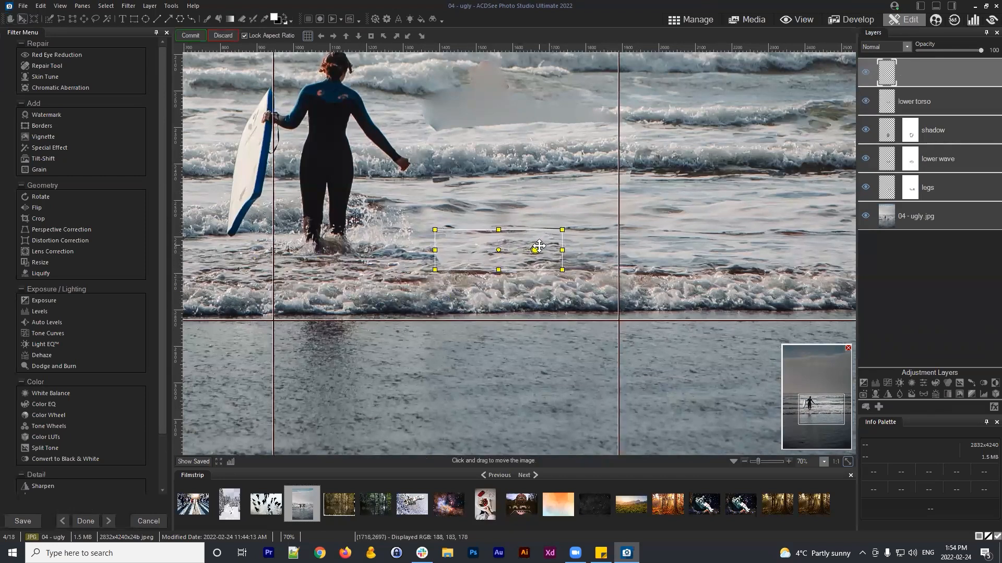
right_click(887, 78)
click(890, 83)
text(feet)
key(Return)
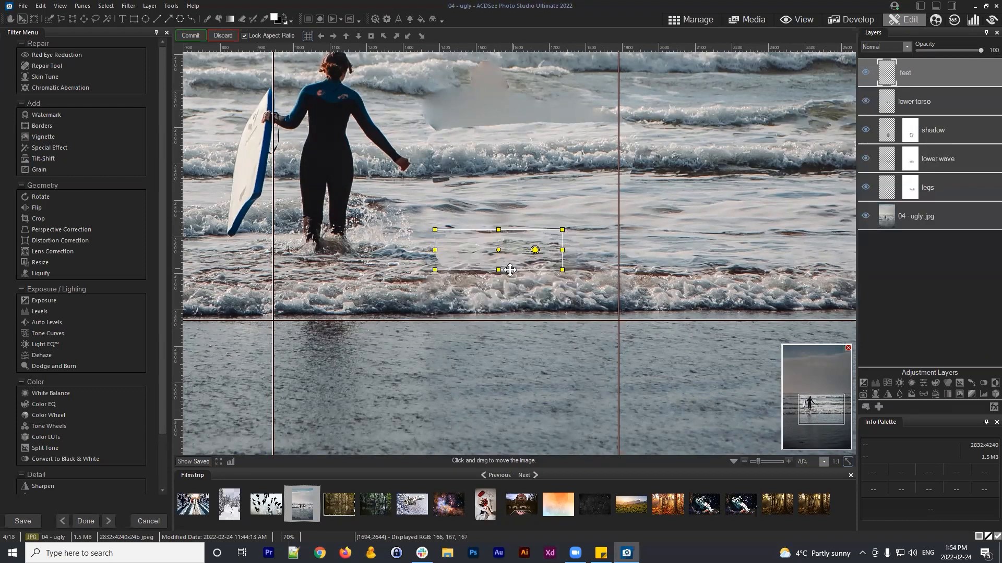
Step: Rotate the feet patch slightly clockwise, align it with the water just above the lower wave and commit the move
scroll(510, 270, up, 3)
drag(540, 302, 569, 257)
drag(505, 254, 533, 265)
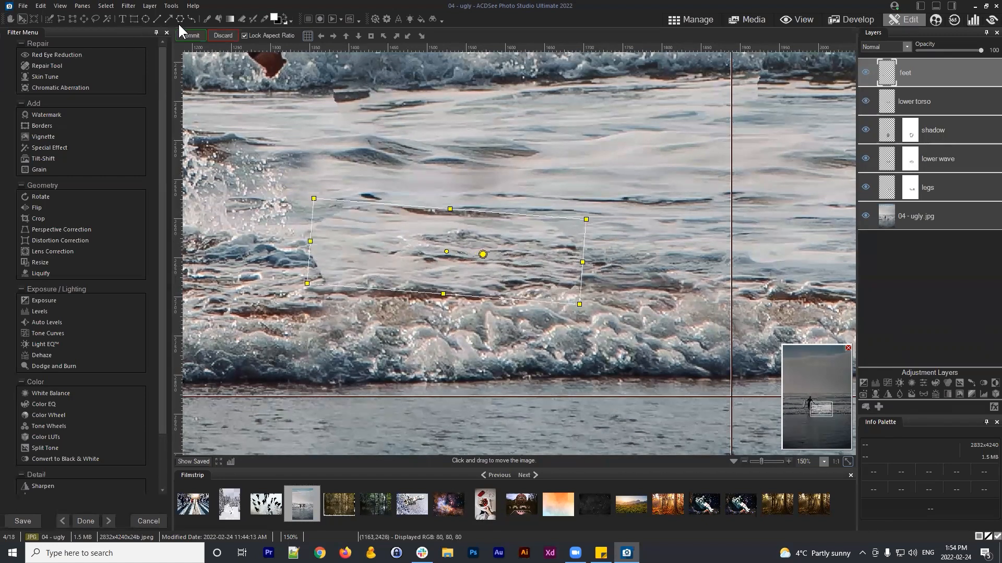
key(Return)
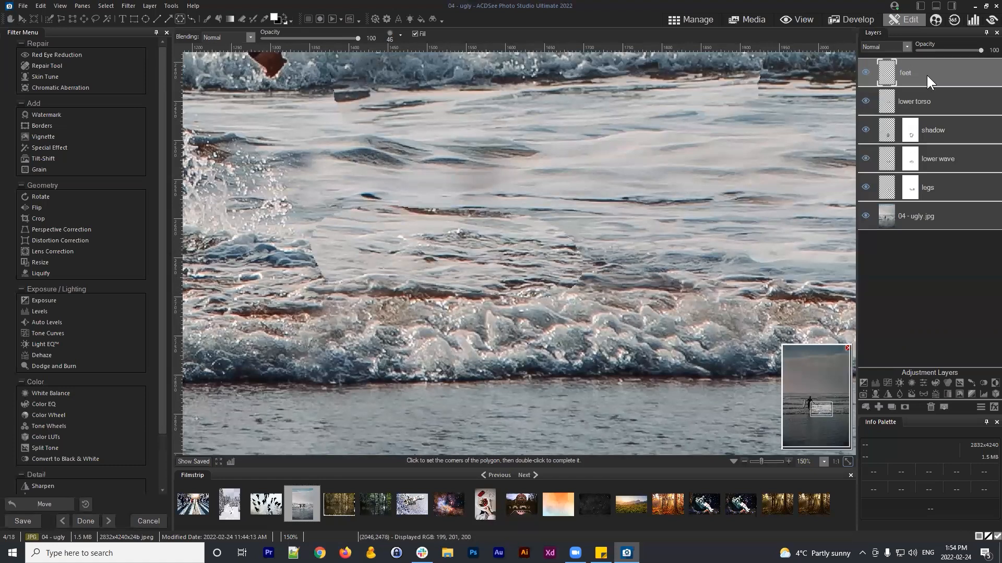
Step: Add a layer mask to feet and brush its hard edges away in black with a size 19 brush
click(905, 407)
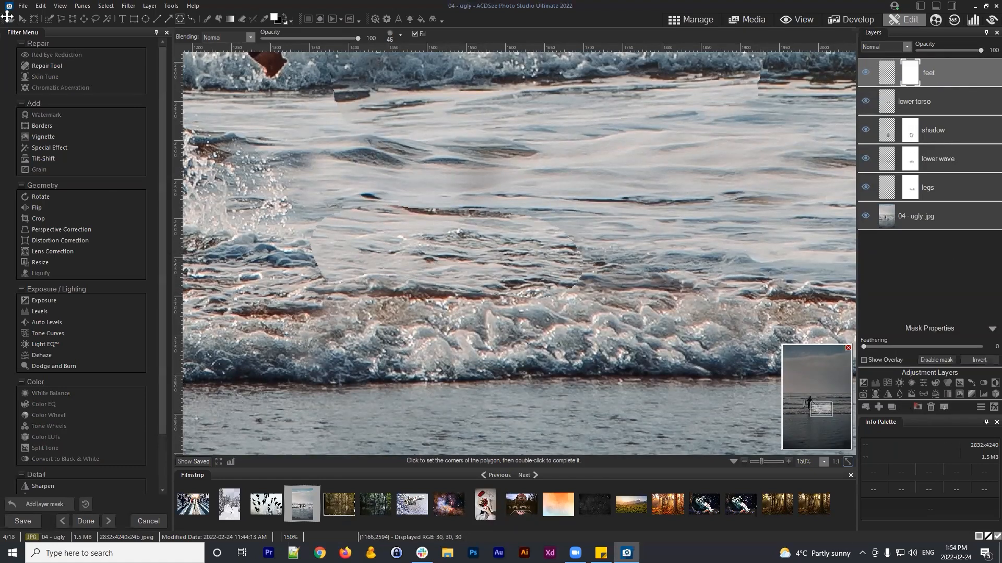
key(b)
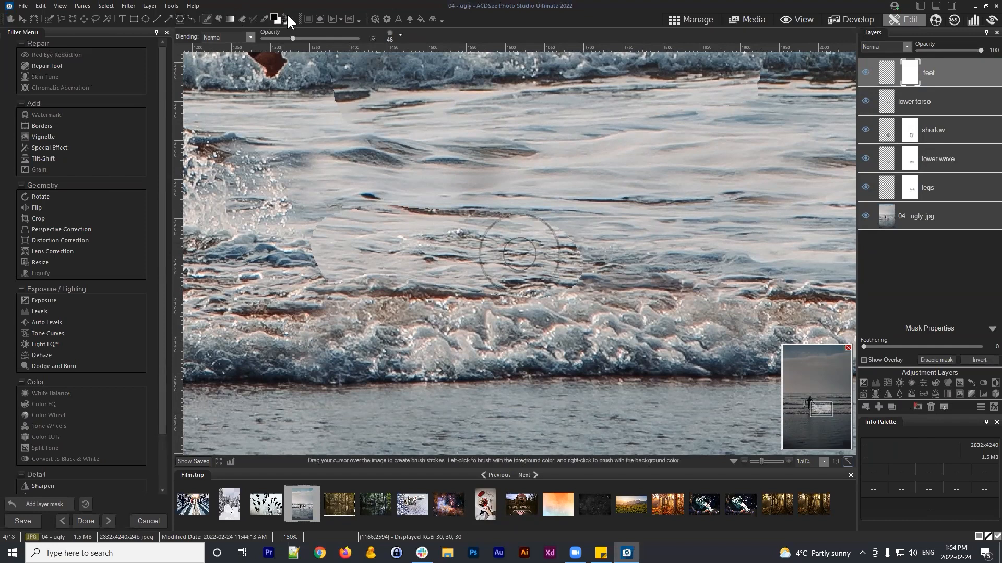
scroll(314, 285, down, 5)
drag(327, 295, 320, 272)
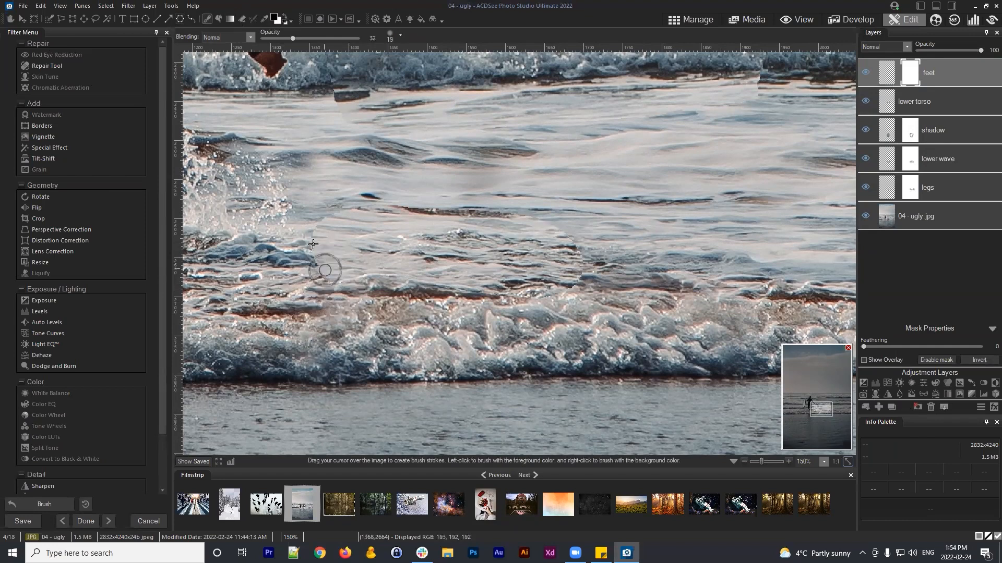
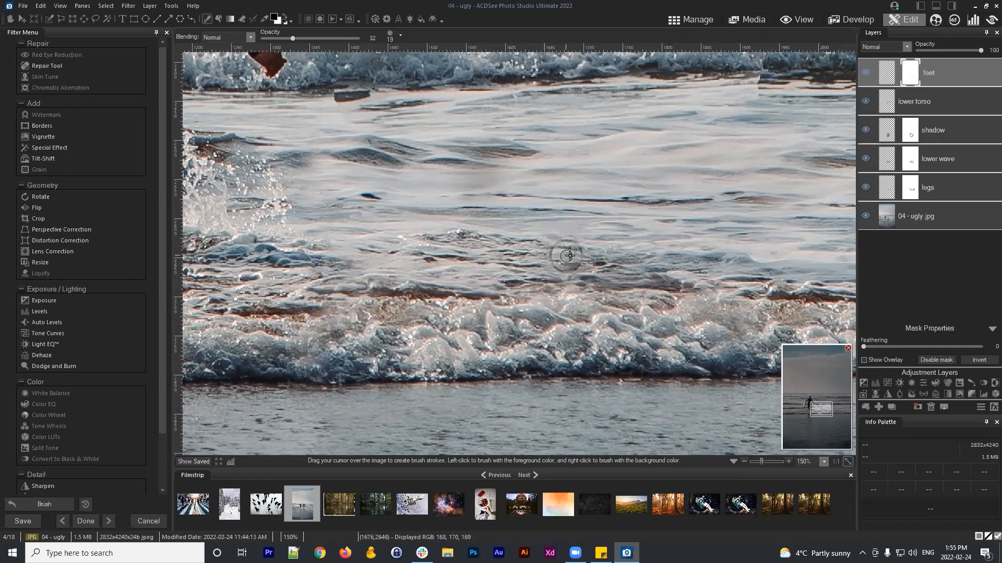
Step: Add a layer mask to lower torso and brush away the patch's visible edges around the middle wave, varying the brush size
scroll(537, 240, down, 4)
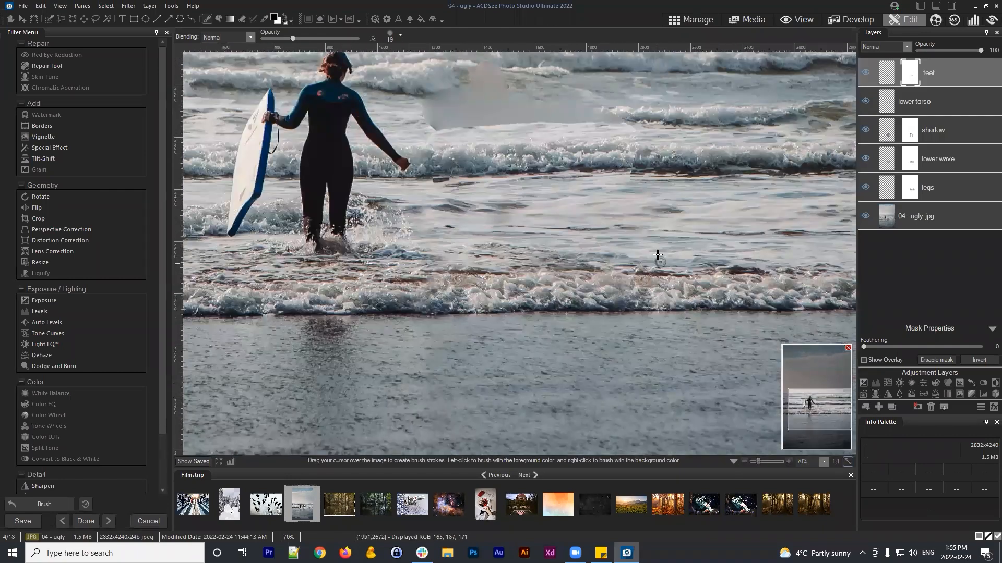
scroll(657, 257, down, 2)
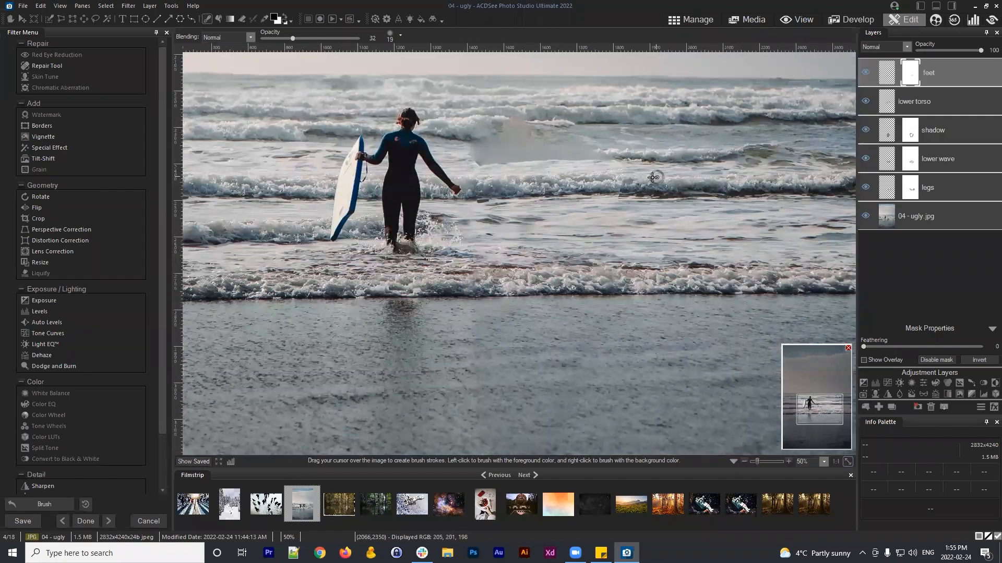
scroll(657, 176, up, 3)
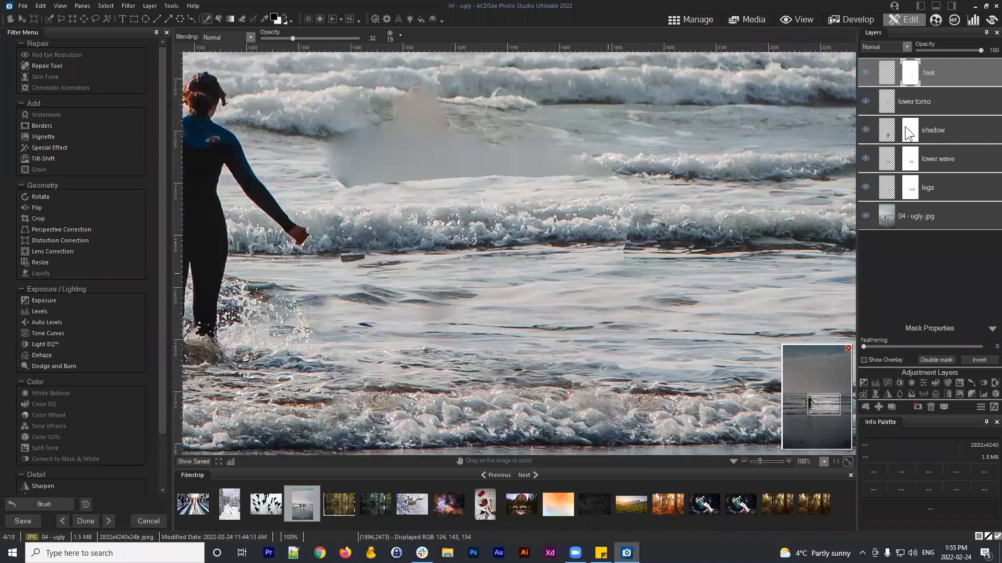
click(931, 112)
click(893, 407)
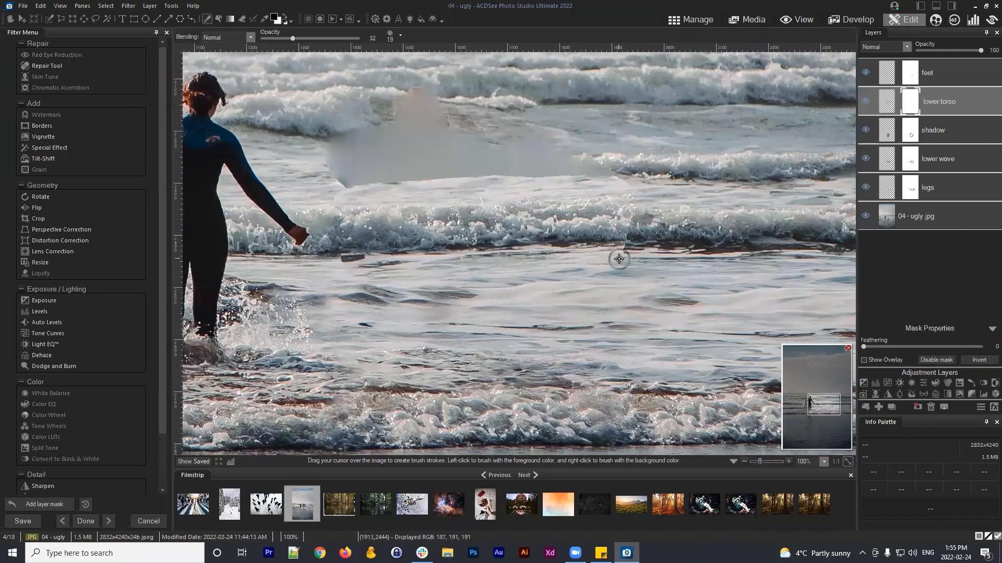
mouse_move(620, 257)
mouse_down()
mouse_move(627, 215)
mouse_move(619, 180)
mouse_move(600, 167)
mouse_move(621, 184)
mouse_move(600, 172)
mouse_up()
scroll(626, 246, up, 5)
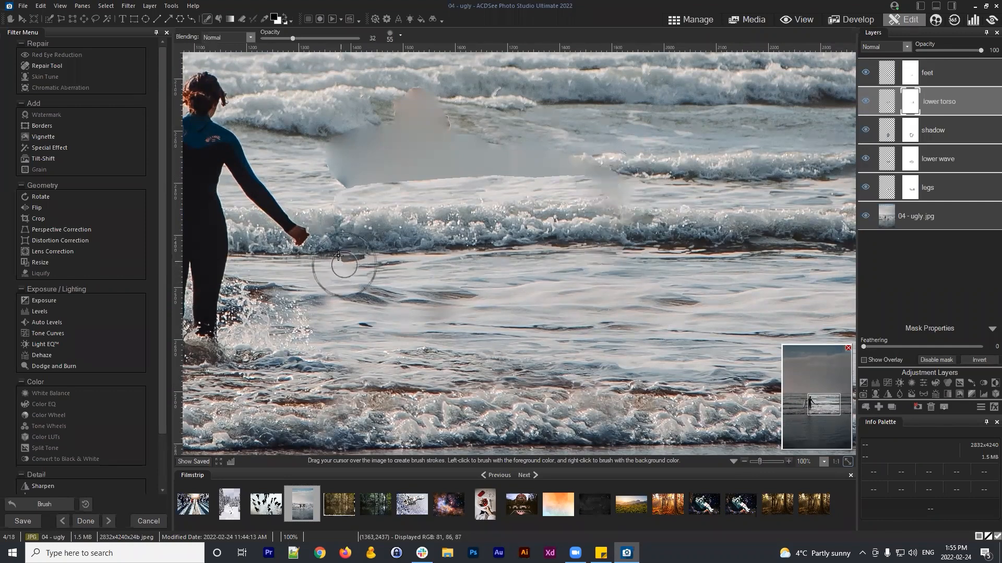
scroll(331, 251, down, 5)
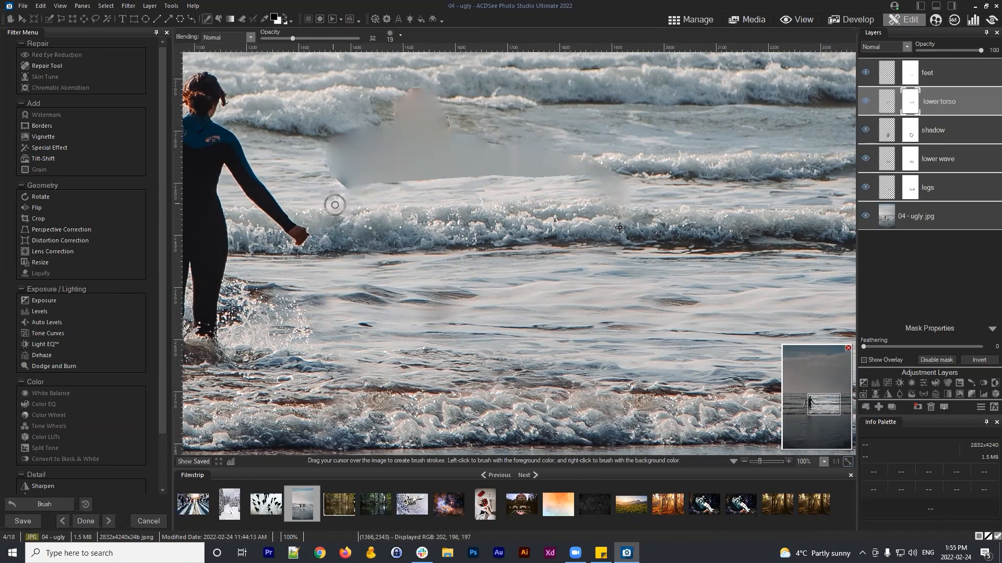
scroll(626, 205, up, 6)
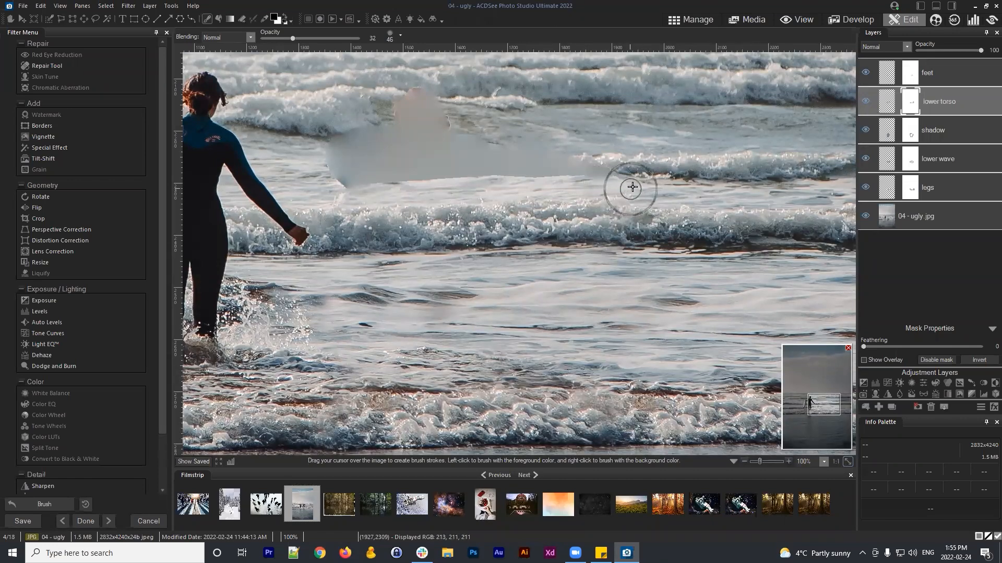
scroll(681, 149, down, 2)
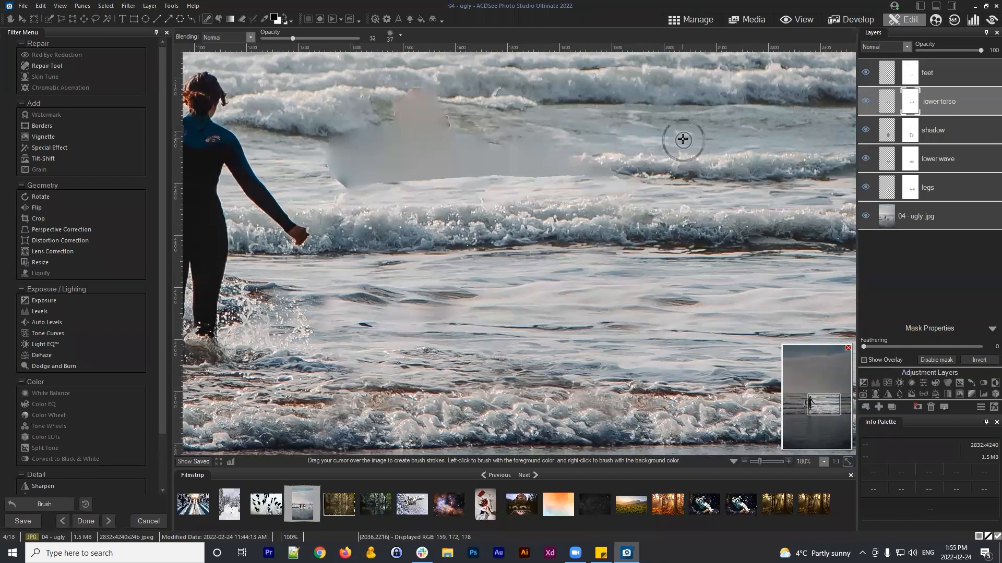
Step: Lasso the upper wave and the water below it beside the surfboard on the 04 - ugly.jpg layer and copy it
scroll(673, 141, down, 2)
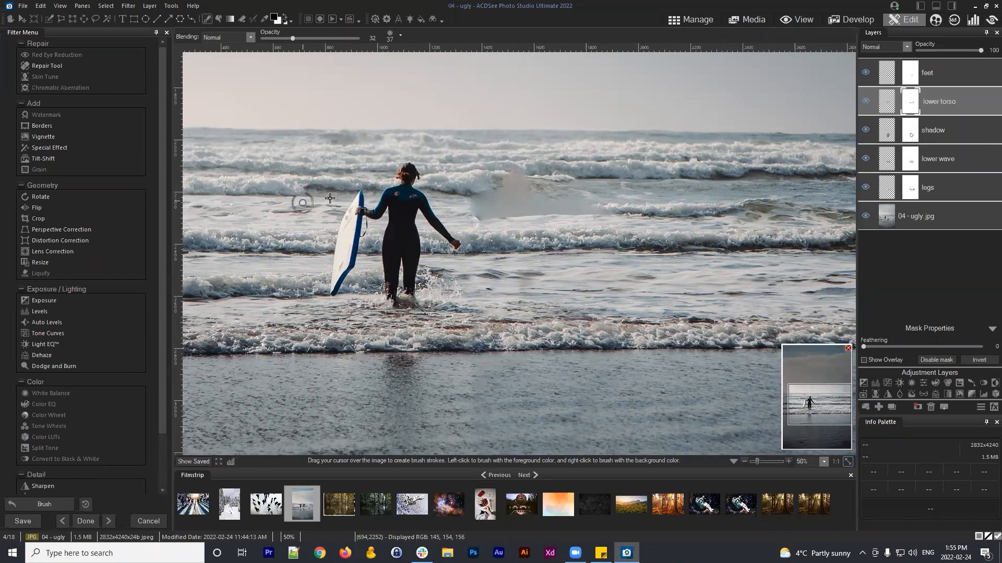
scroll(266, 174, up, 2)
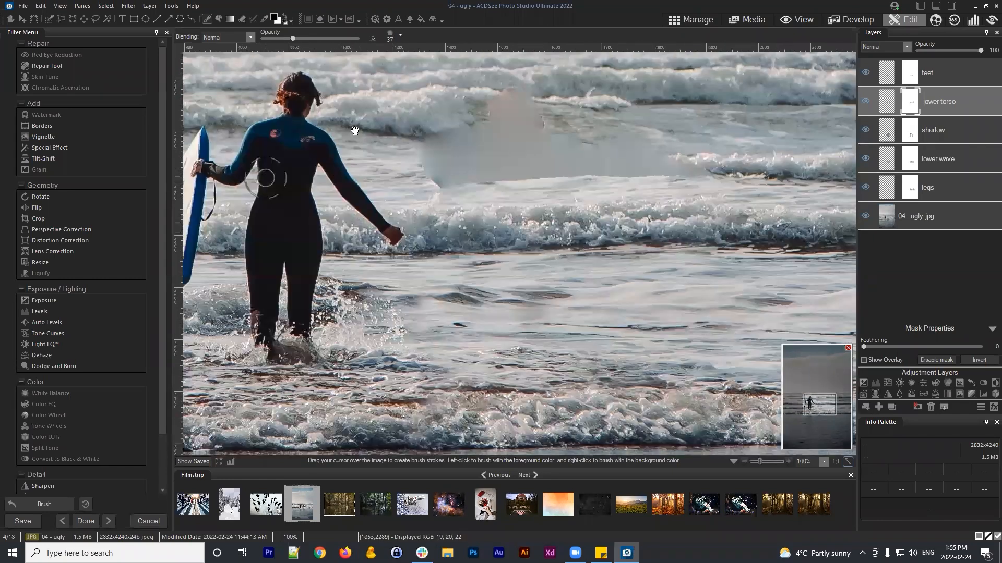
drag(355, 130, 541, 194)
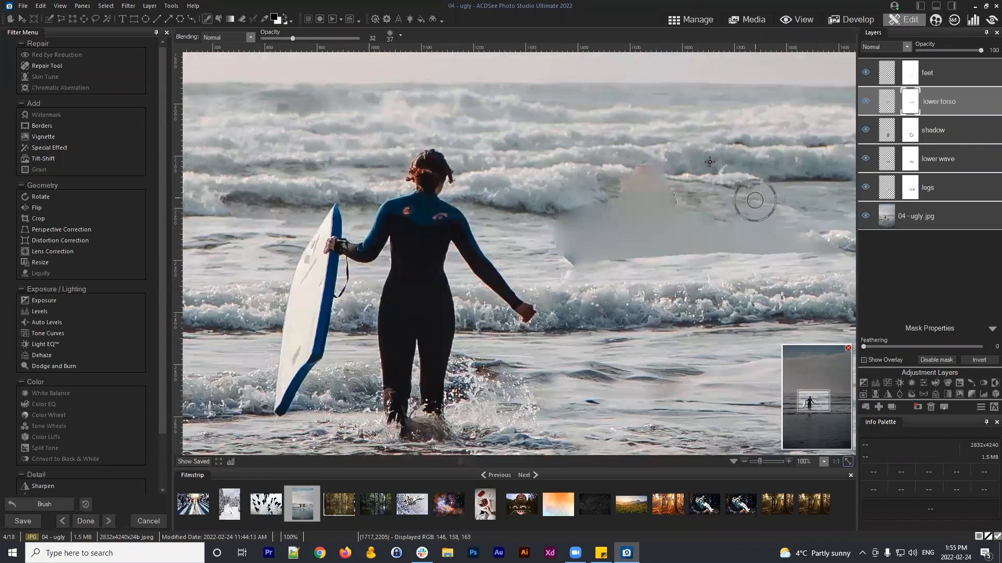
drag(571, 226, 938, 239)
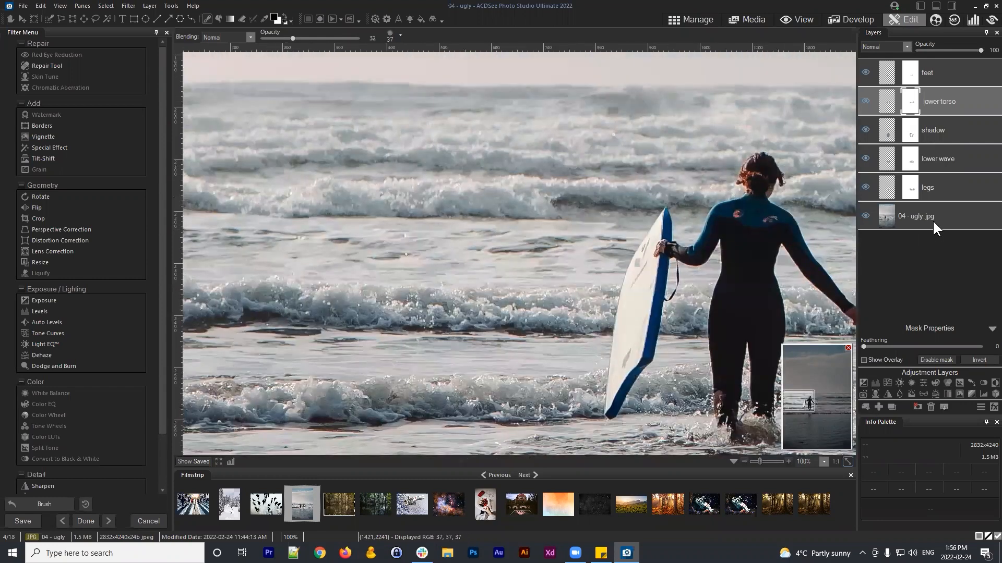
click(934, 221)
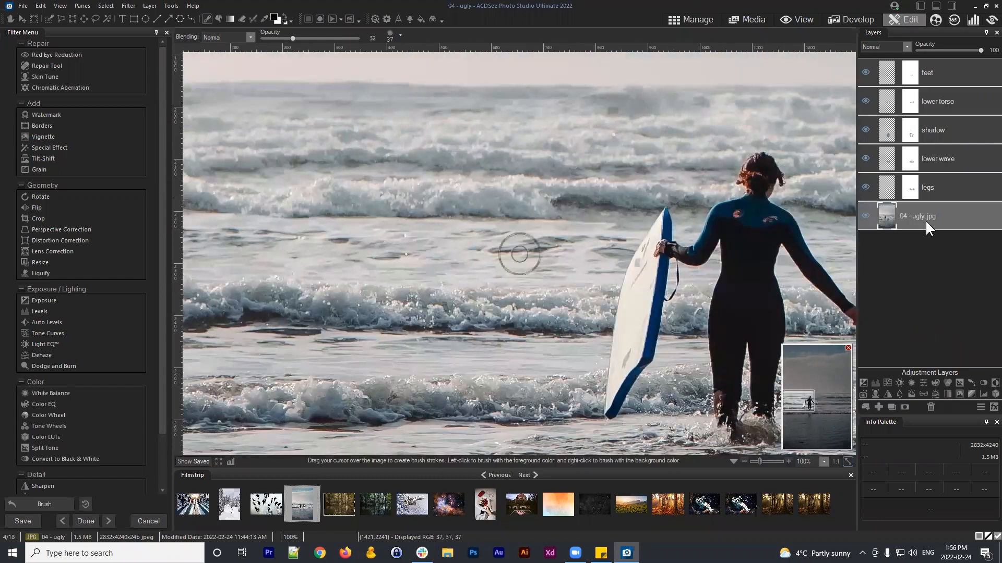
click(96, 19)
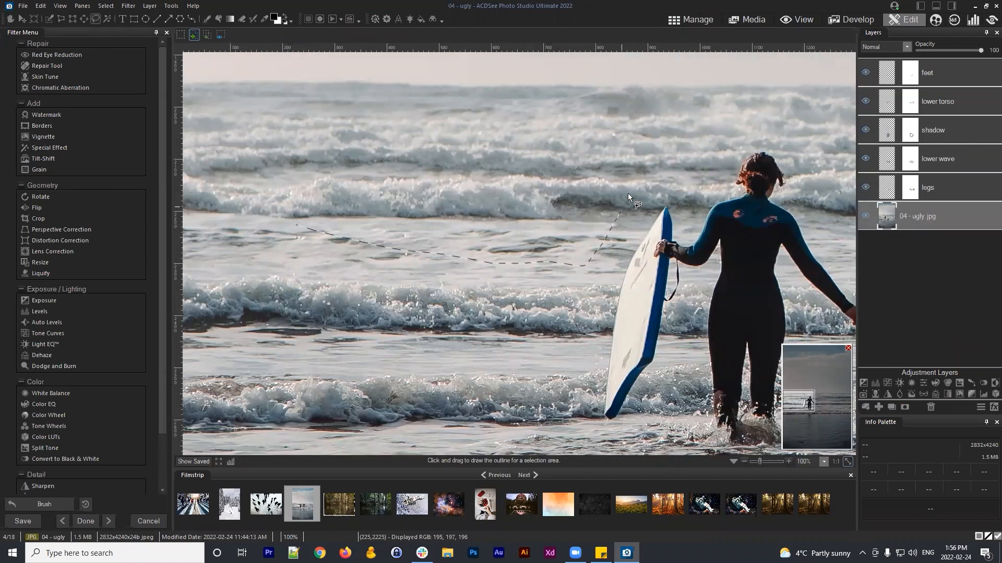
drag(298, 229, 299, 230)
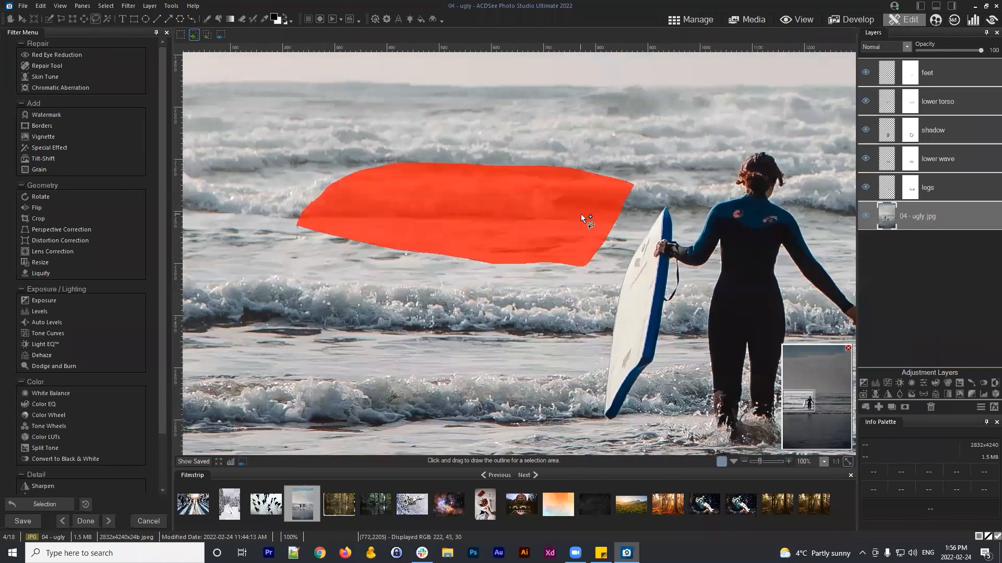
key(ctrl+c)
Step: Paste the copied wave as a new layer, move it toward the blurred upper-body area, rotate it slightly and commit
key(ctrl+v)
drag(455, 217, 709, 206)
drag(772, 173, 808, 167)
click(190, 37)
Step: Reposition the pasted wave patch so it lines up with the upper wave beside the remaining surfer, and commit the move
drag(602, 269, 252, 252)
drag(670, 246, 537, 271)
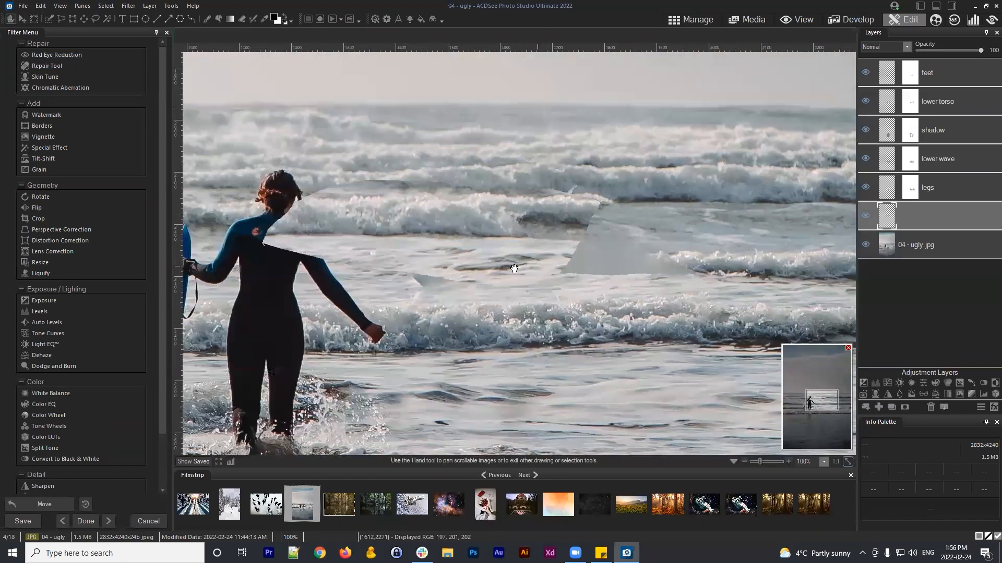
click(22, 19)
drag(463, 247, 512, 235)
click(191, 35)
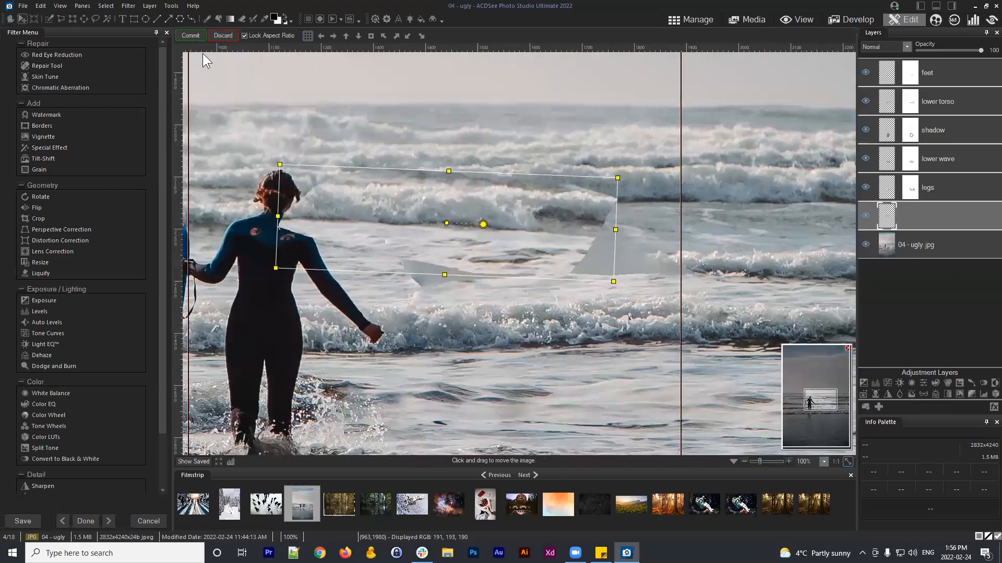
Step: Move the pasted wave layer to the top of the layer stack and rename it as head
drag(916, 217, 919, 71)
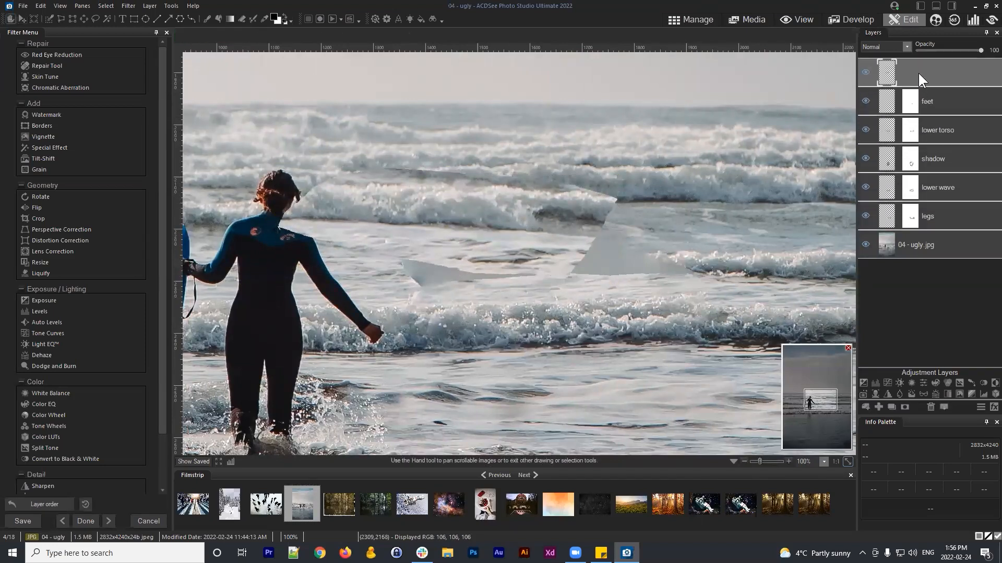
right_click(918, 71)
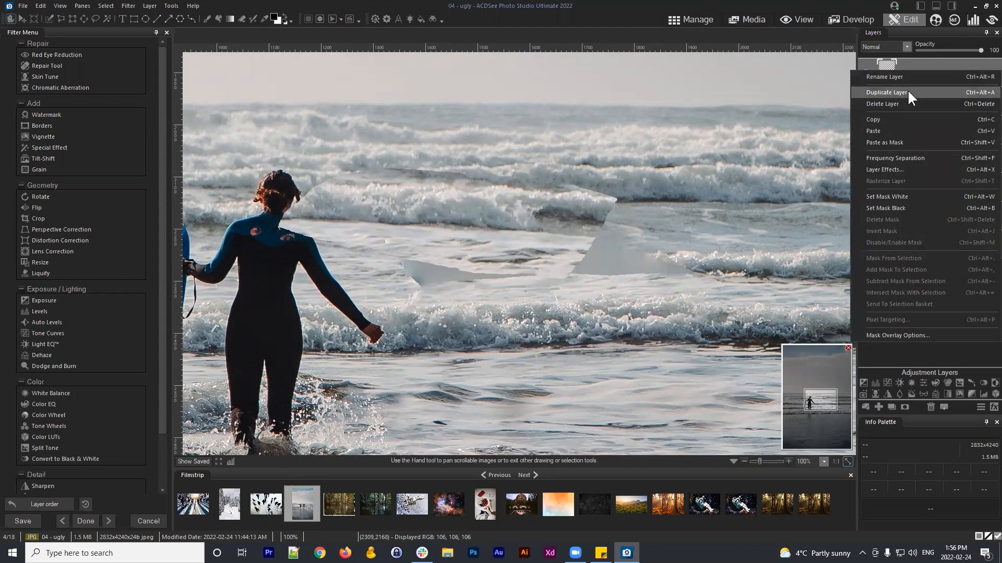
click(898, 80)
text(head)
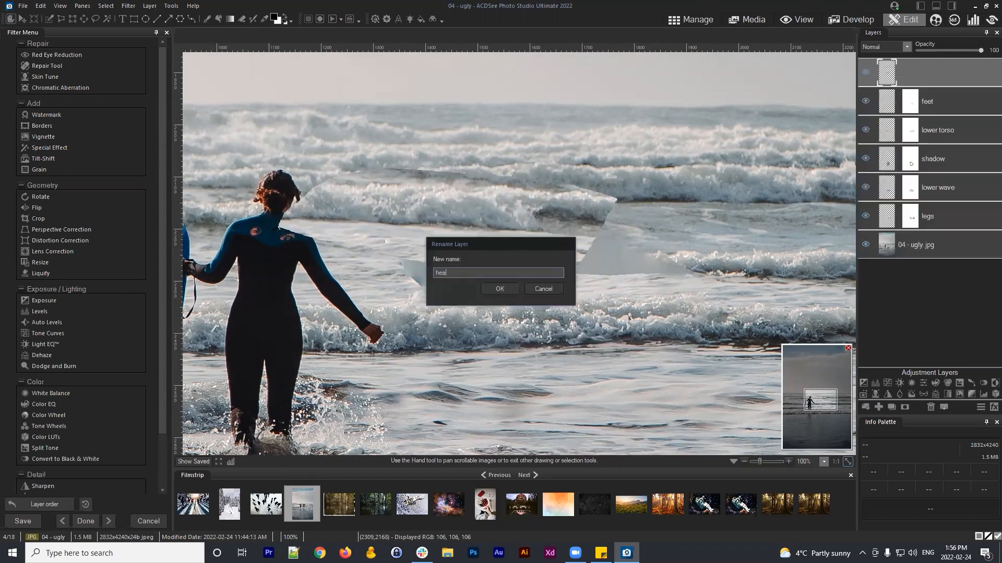
key(Return)
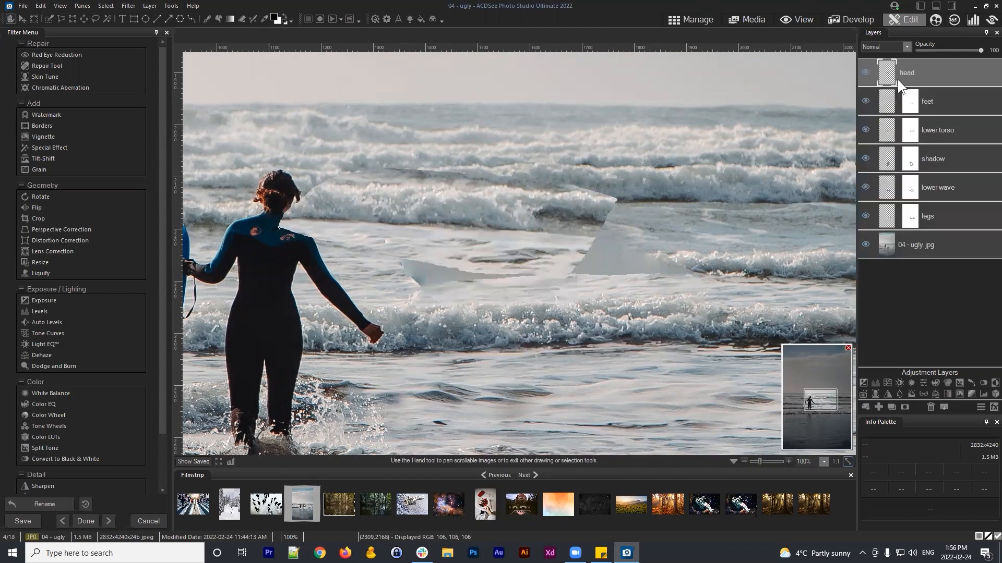
Step: Add a layer mask to the head layer and brush away the patch's hard edges over the upper wave and blurred water
click(905, 406)
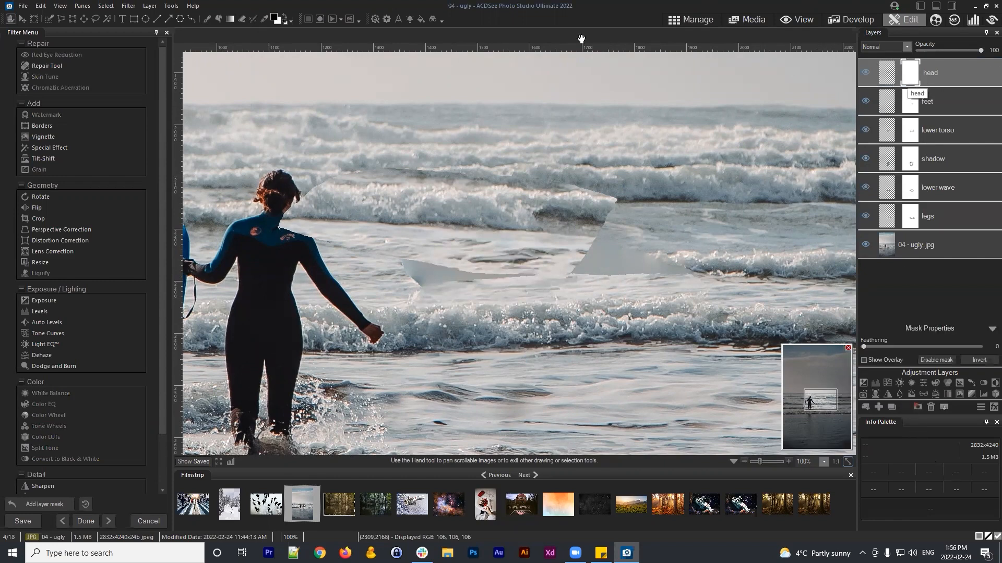
click(208, 19)
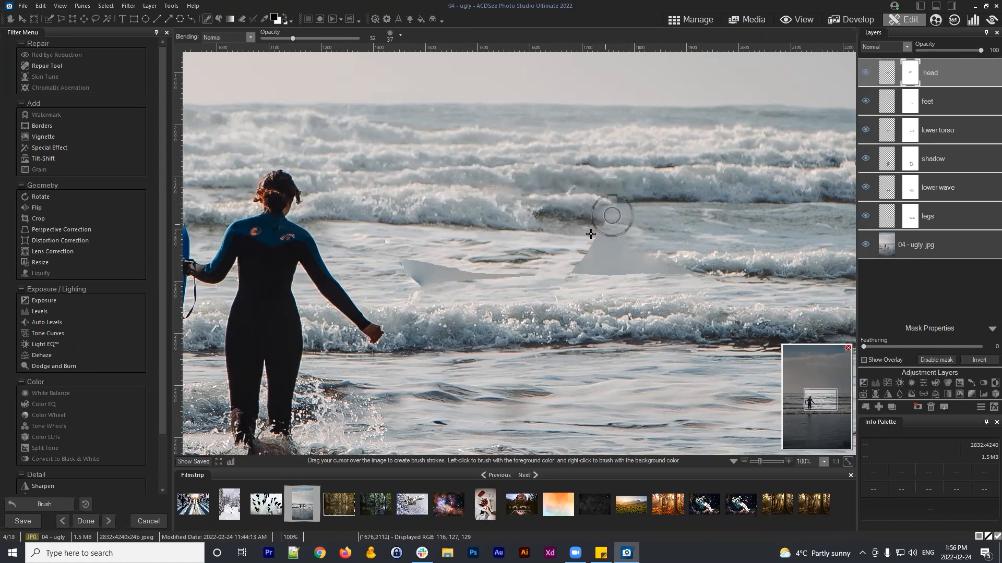
mouse_move(591, 231)
mouse_down()
mouse_move(597, 239)
mouse_move(566, 268)
mouse_move(586, 252)
mouse_up()
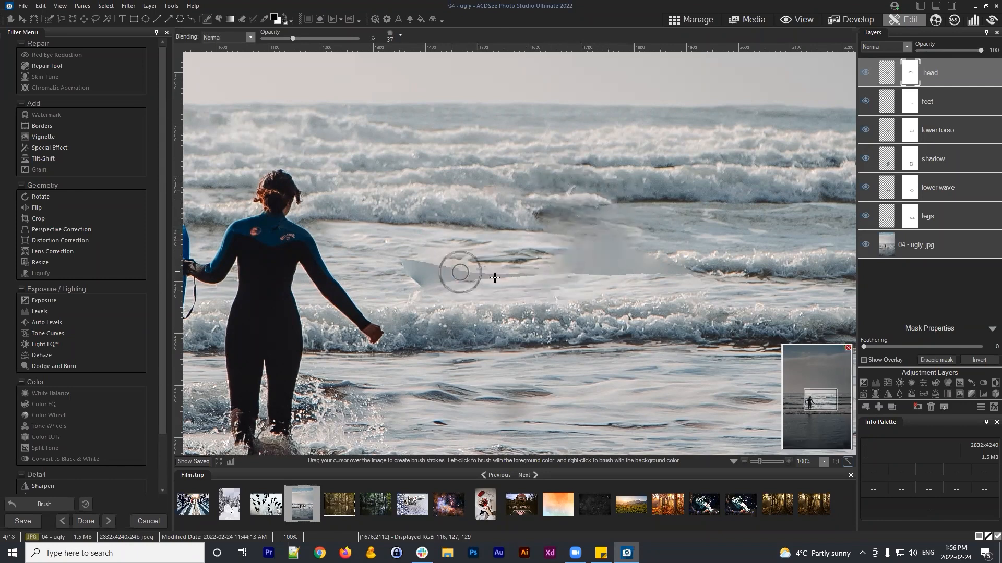
drag(376, 258, 483, 280)
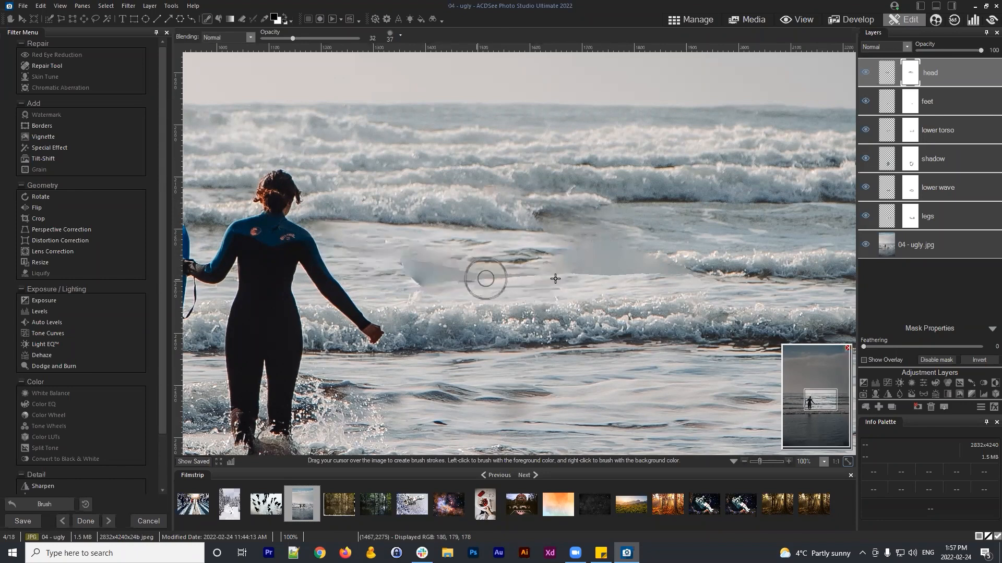
mouse_move(673, 267)
mouse_down()
mouse_move(560, 216)
mouse_move(577, 226)
mouse_up()
Step: Lasso the middle wave beside the erased area on the 04 - ugly.jpg layer, copy it and paste it as a new layer
scroll(699, 260, down, 2)
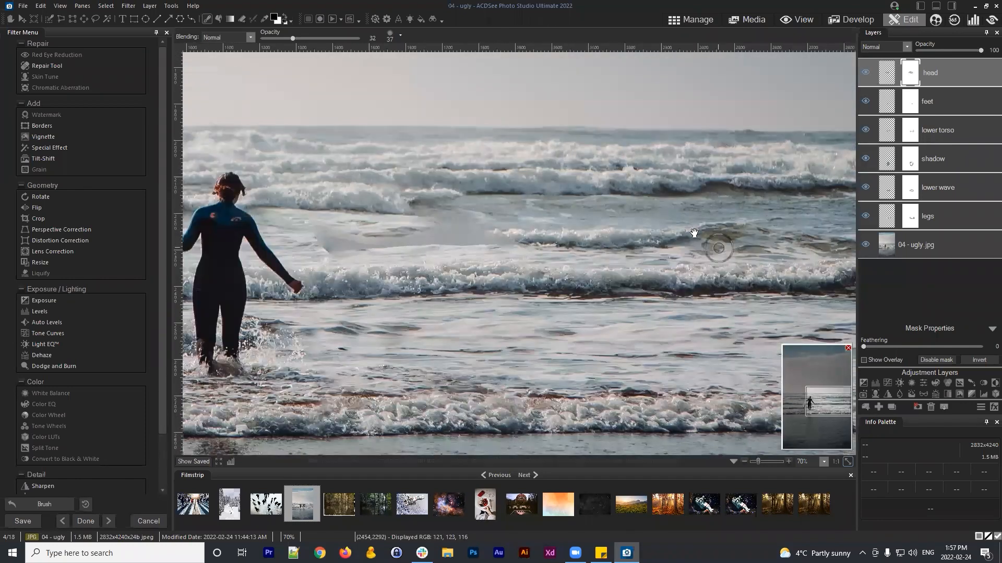
drag(714, 232, 715, 237)
click(943, 247)
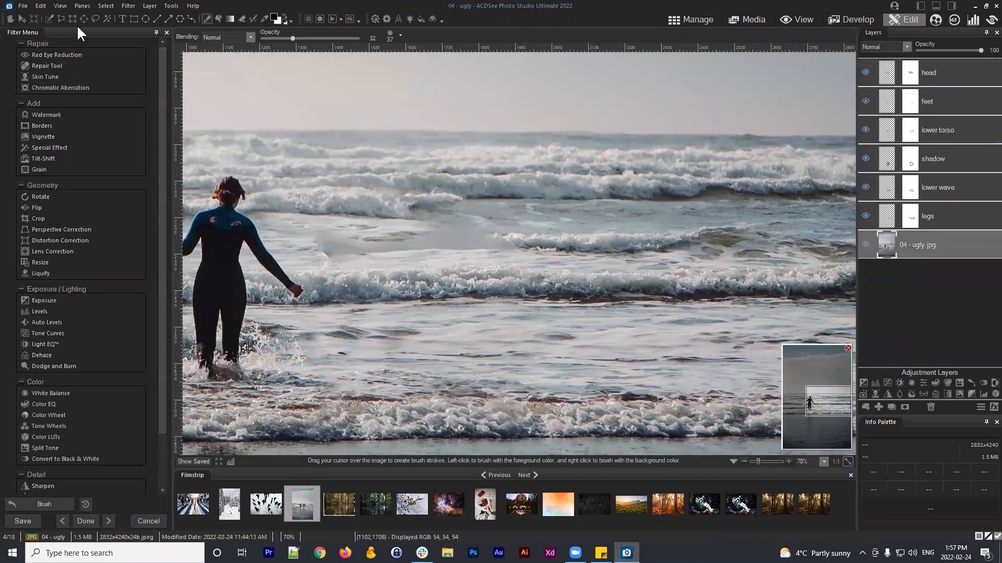
click(94, 19)
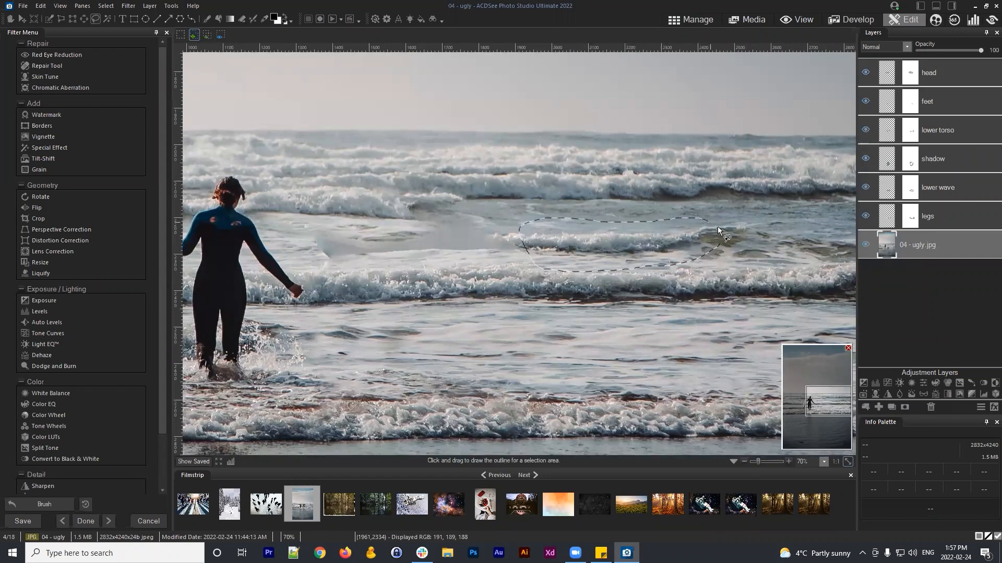
drag(716, 247, 722, 245)
key(ctrl+c)
key(ctrl+v)
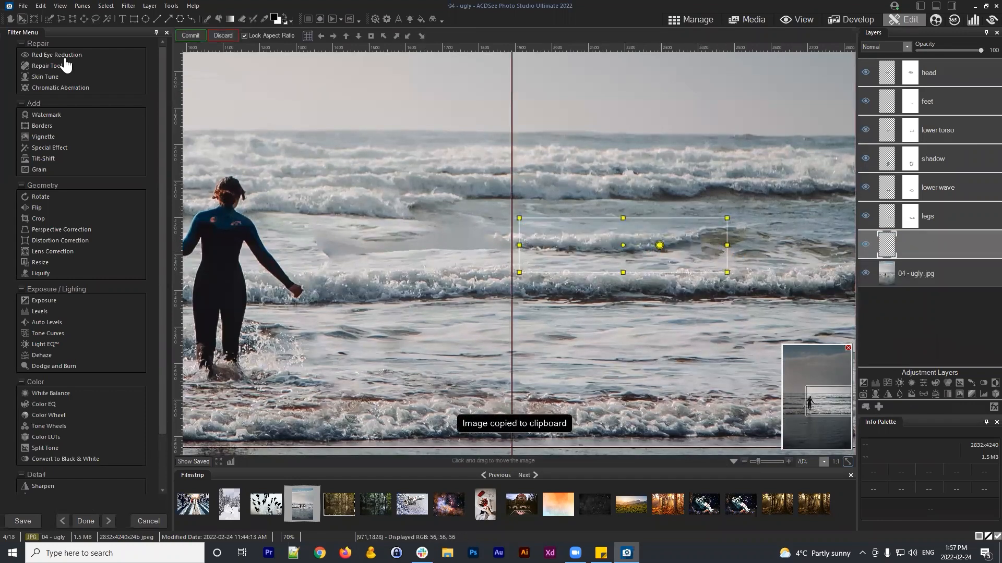
Step: Rename the pasted wave layer as shoulders\ and move it directly below the head layer
right_click(914, 74)
click(887, 78)
text(shoulders\)
key(Return)
drag(935, 72, 948, 117)
Step: Move the shoulders\ patch over the blurred area, rotate it slightly and bring its layer to the top of the stack
drag(538, 252, 341, 244)
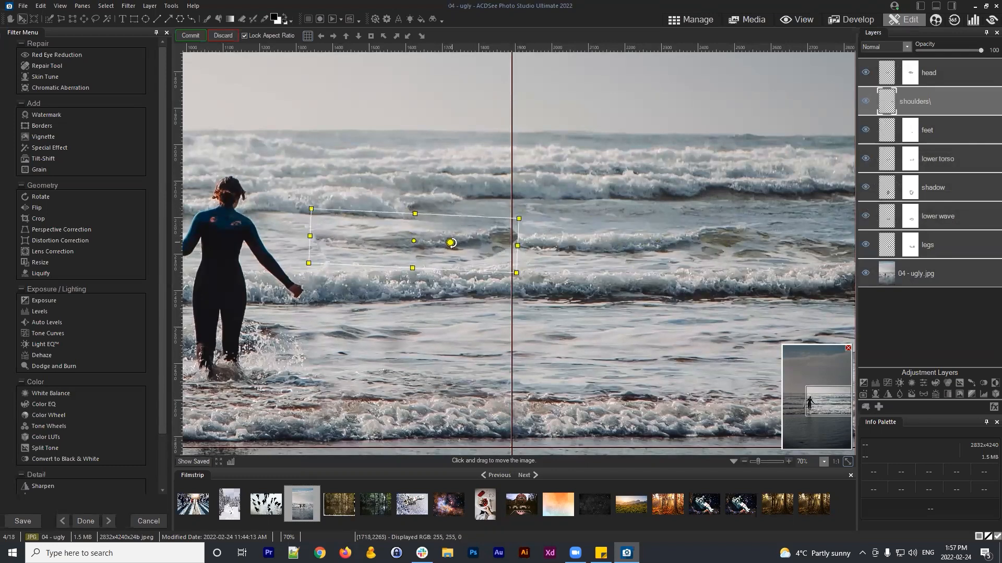
mouse_move(450, 242)
mouse_down()
mouse_move(445, 224)
mouse_move(450, 242)
mouse_up()
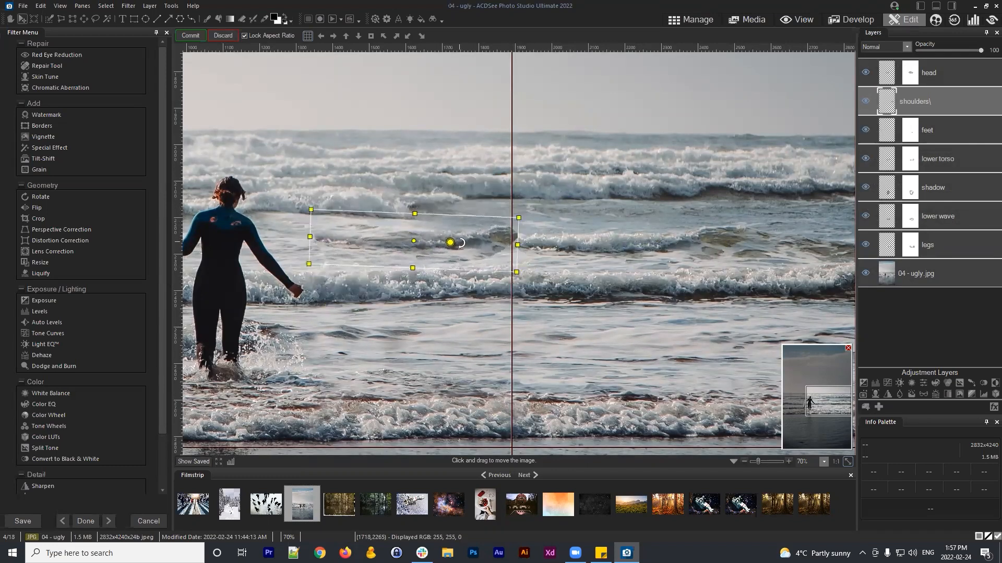
drag(954, 104, 918, 61)
Step: Line the shoulders\ patch up with the middle wave, stretch it horizontally without locking the aspect ratio, and commit
drag(464, 253, 490, 258)
mouse_move(343, 243)
mouse_down()
mouse_move(297, 242)
mouse_move(348, 243)
mouse_up()
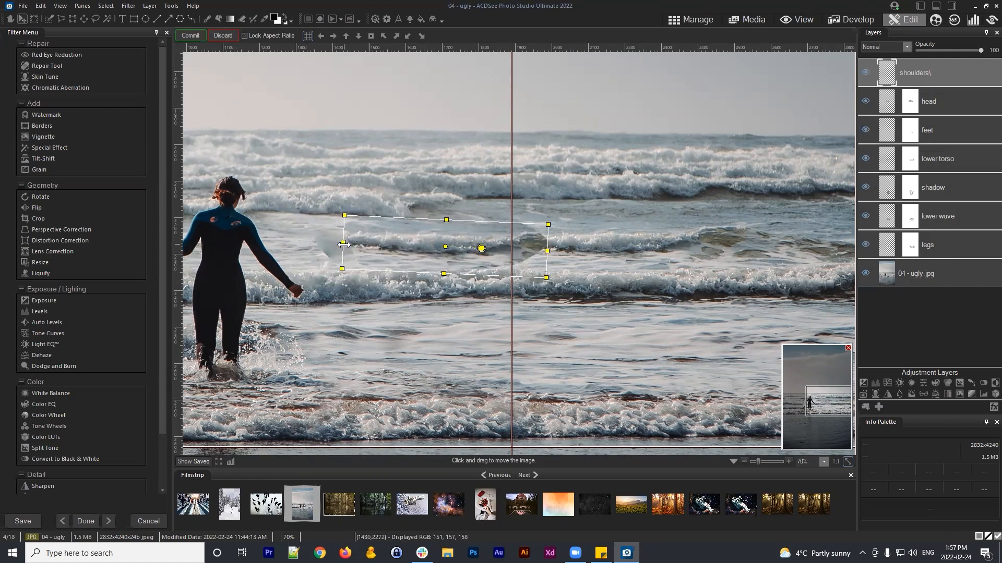
drag(456, 252, 557, 251)
click(190, 36)
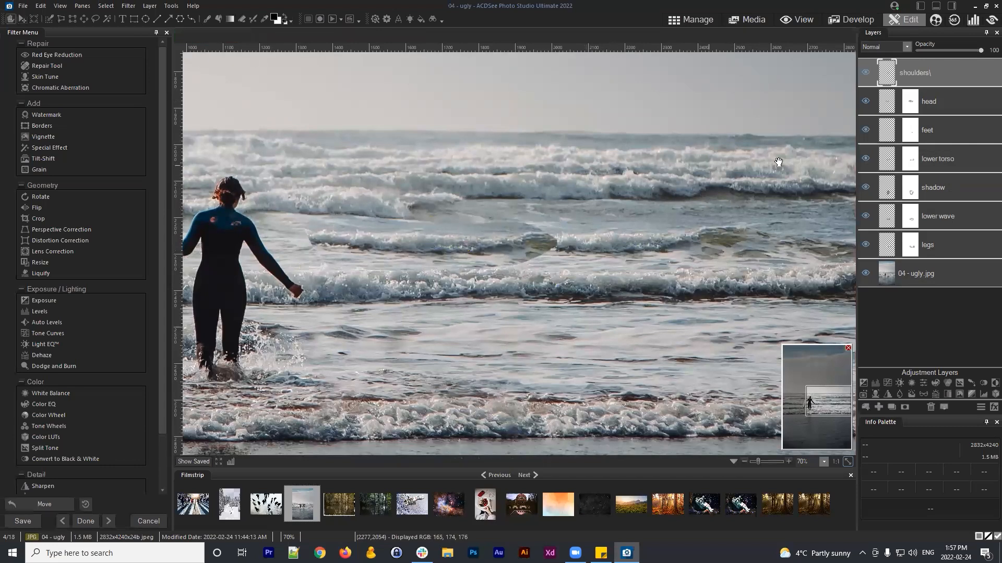
Step: Add a layer mask to shoulders\ and brush away the patch's right edge at brush size 55
click(904, 407)
scroll(501, 238, up, 4)
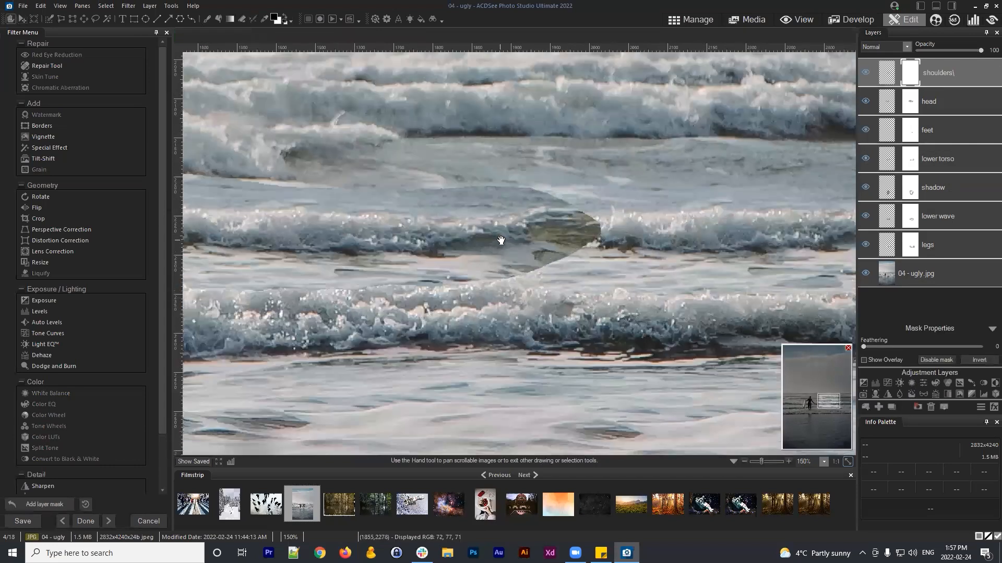
click(206, 19)
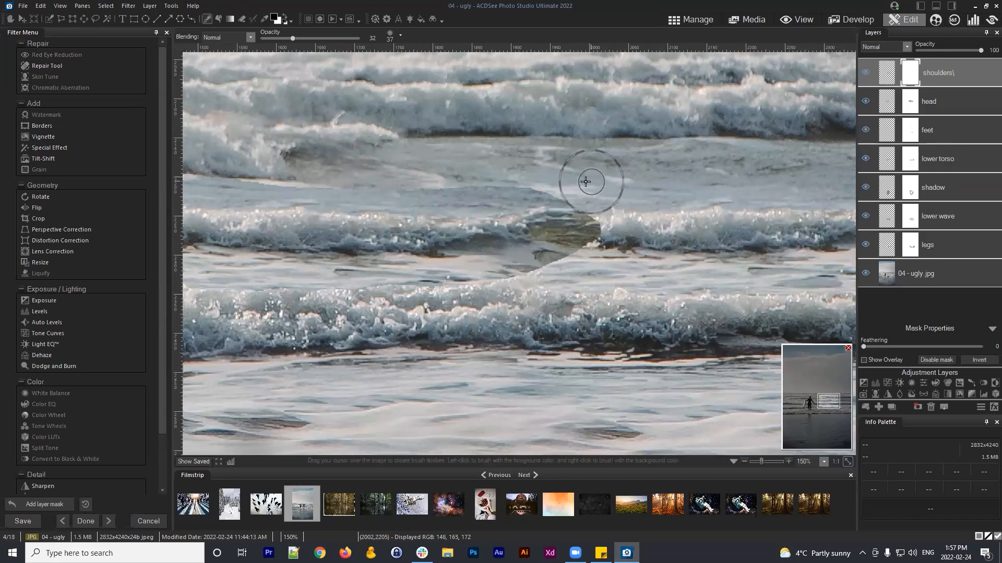
scroll(537, 200, up, 5)
mouse_move(558, 193)
mouse_down()
mouse_move(504, 178)
mouse_move(556, 192)
mouse_move(429, 180)
mouse_move(606, 212)
mouse_move(555, 252)
mouse_move(593, 212)
mouse_move(577, 240)
mouse_move(542, 260)
mouse_move(541, 278)
mouse_up()
Step: Blend the left and upper edges of the shoulders\ patch on its mask, reducing the brush size to 37
drag(422, 279, 666, 244)
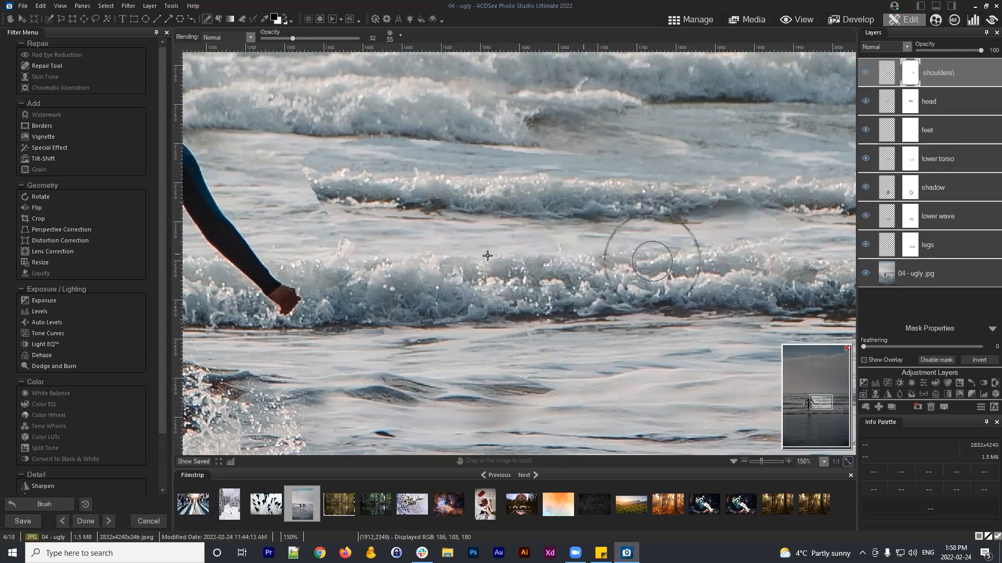
mouse_move(327, 219)
mouse_down()
mouse_move(306, 182)
mouse_move(352, 254)
mouse_up()
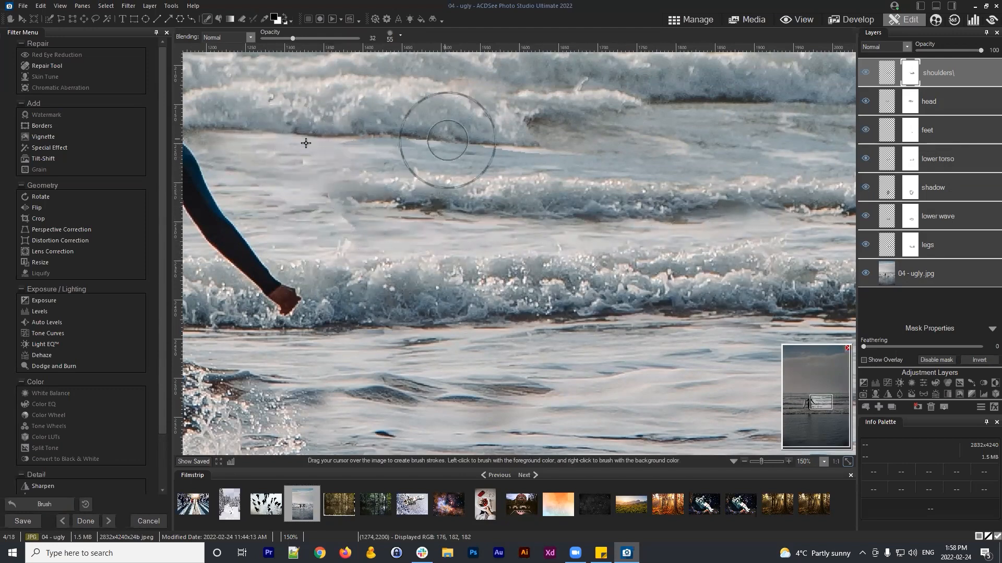
scroll(451, 136, down, 9)
scroll(459, 149, up, 5)
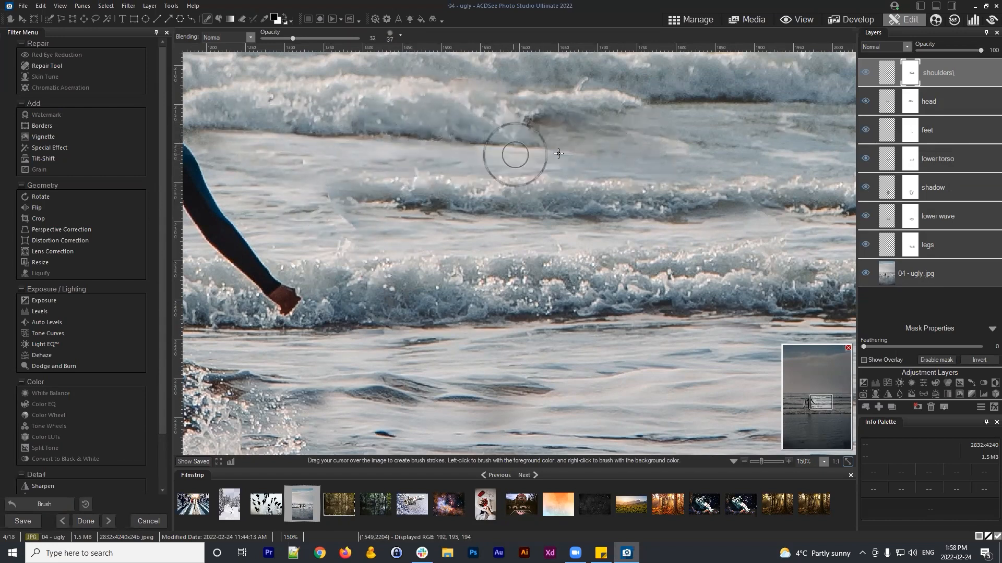
mouse_move(316, 216)
mouse_down()
mouse_move(345, 226)
mouse_move(299, 184)
mouse_move(310, 181)
mouse_move(410, 265)
mouse_move(356, 232)
mouse_move(377, 215)
mouse_move(321, 213)
mouse_move(284, 190)
mouse_move(360, 190)
mouse_move(379, 214)
mouse_move(467, 234)
mouse_move(422, 228)
mouse_move(353, 244)
mouse_move(435, 258)
mouse_up()
drag(652, 275, 587, 277)
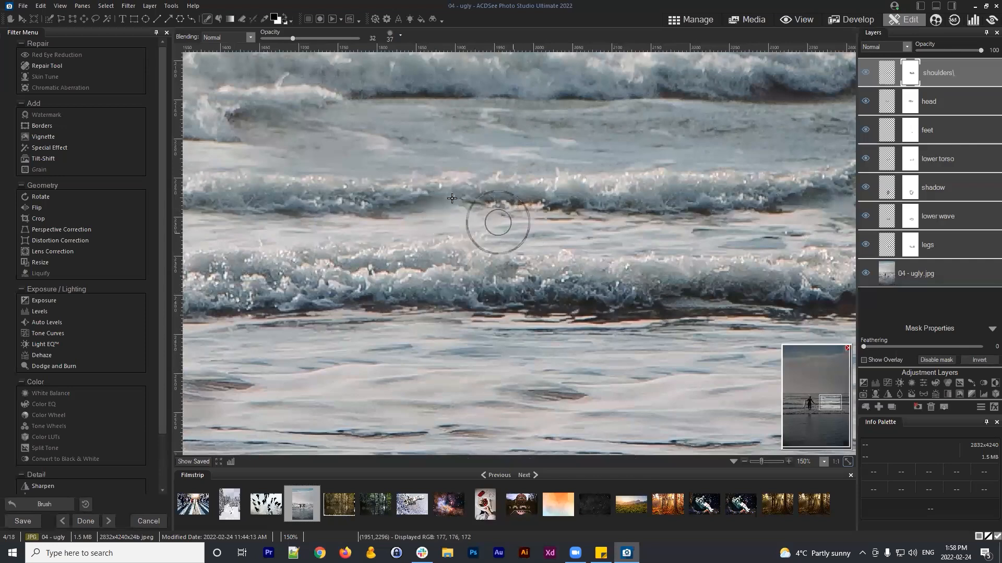
Step: Shift the shoulders\ patch slightly to the right along the middle wave and commit the move
scroll(559, 225, down, 3)
scroll(569, 246, down, 1)
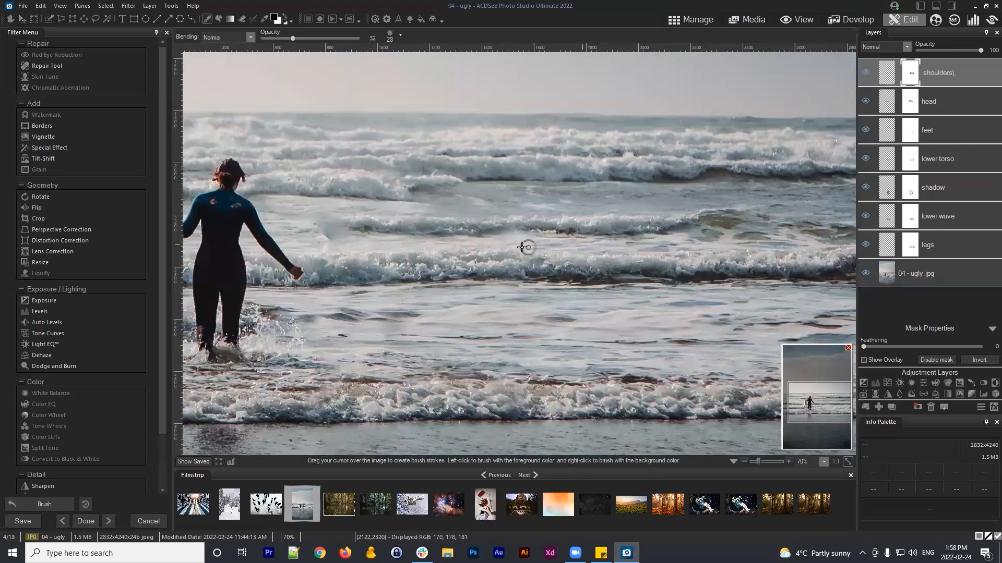
scroll(646, 245, up, 3)
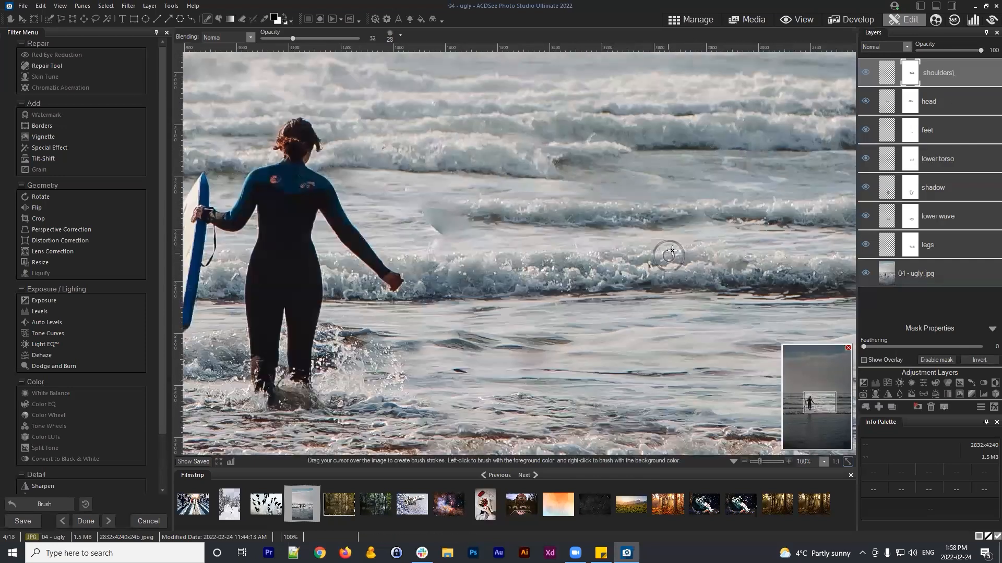
drag(742, 186, 642, 185)
click(22, 19)
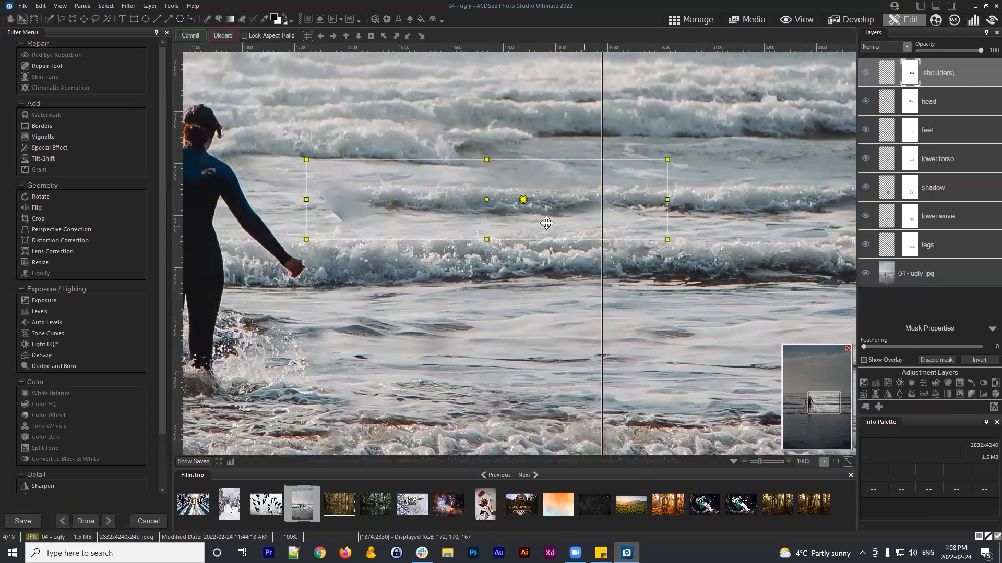
mouse_move(500, 213)
mouse_down()
mouse_move(523, 215)
mouse_move(497, 271)
mouse_move(498, 215)
mouse_move(487, 209)
mouse_up()
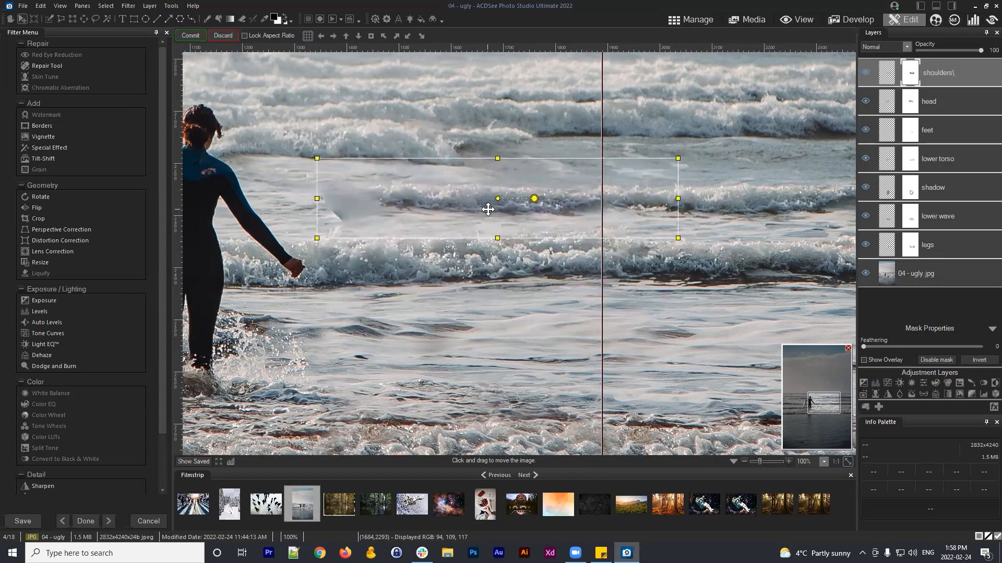
click(180, 35)
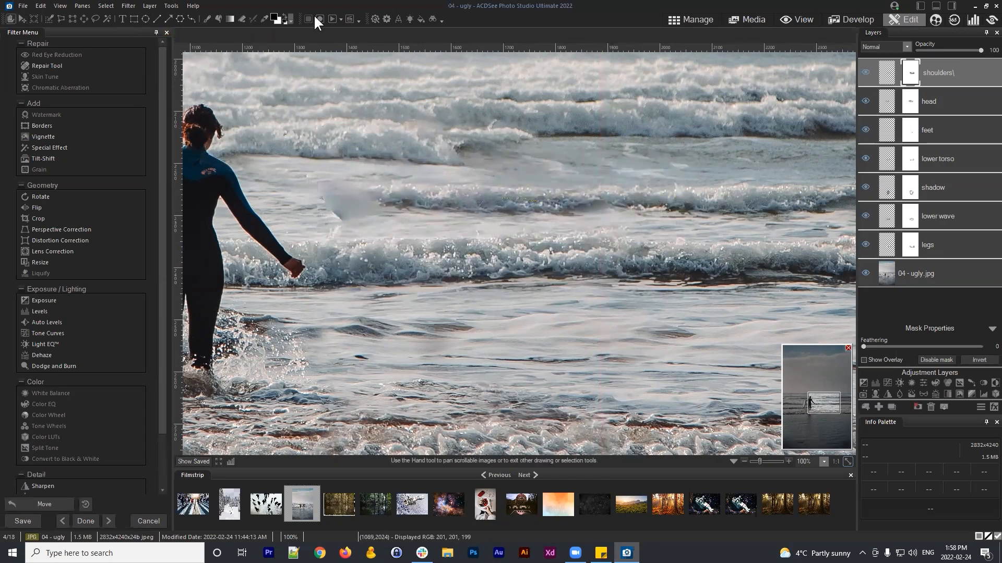
Step: Swap the brush colour to white and paint on the shoulders\ mask to bring back parts of the wave patch
click(283, 13)
key(b)
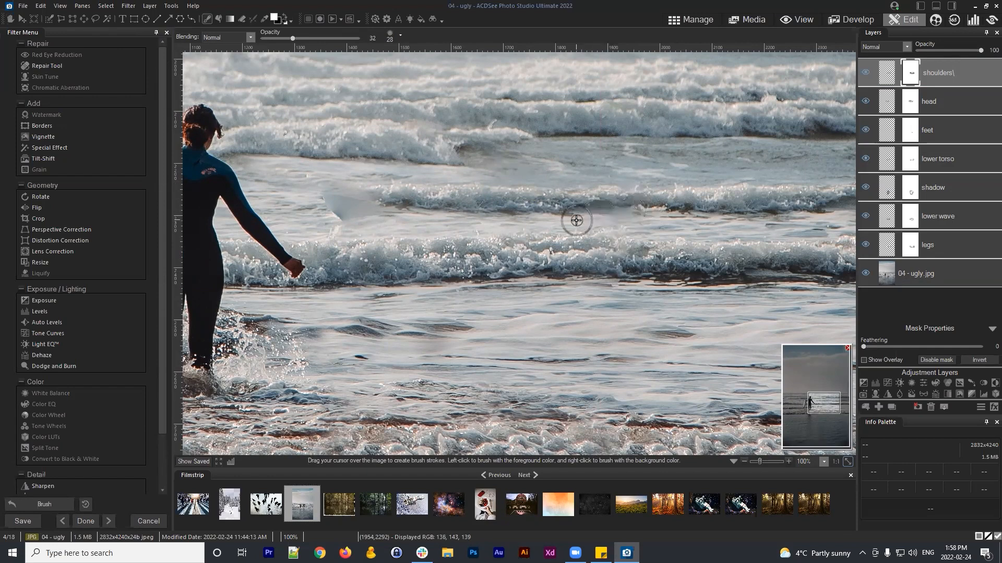
drag(520, 302, 665, 261)
drag(556, 249, 710, 296)
drag(352, 209, 623, 228)
click(99, 19)
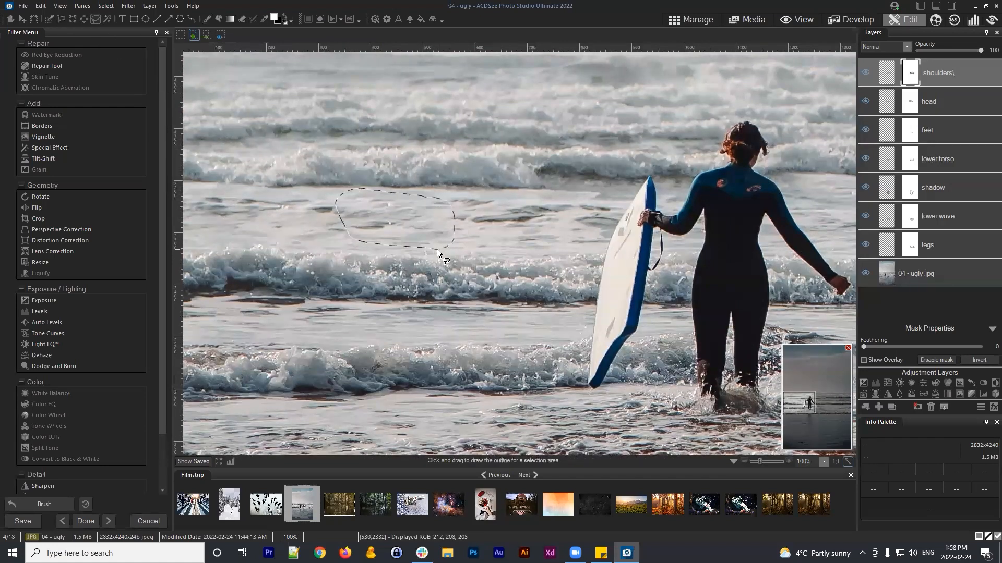
key(ctrl+c)
key(ctrl+v)
drag(379, 220, 554, 234)
key(Delete)
click(558, 290)
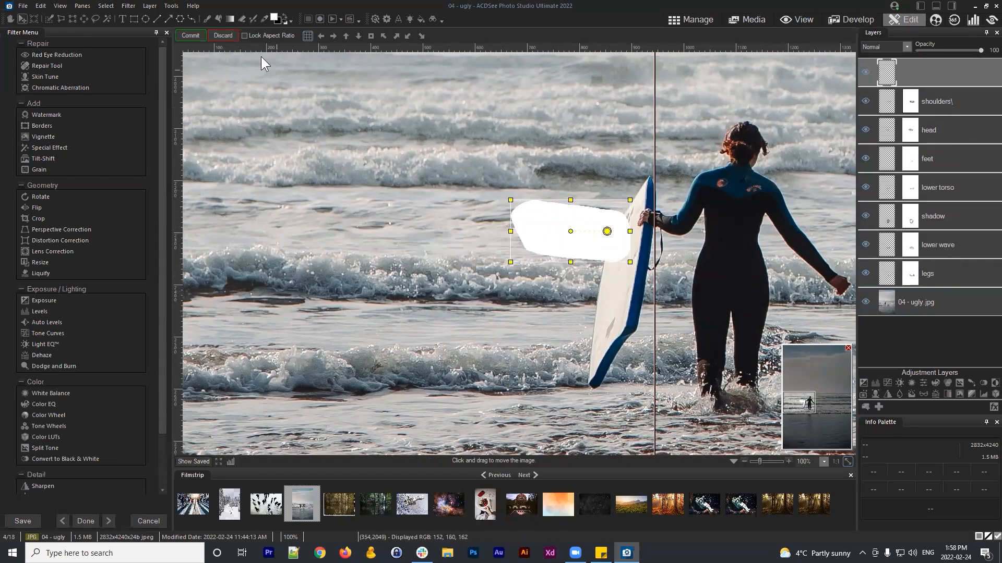
click(219, 36)
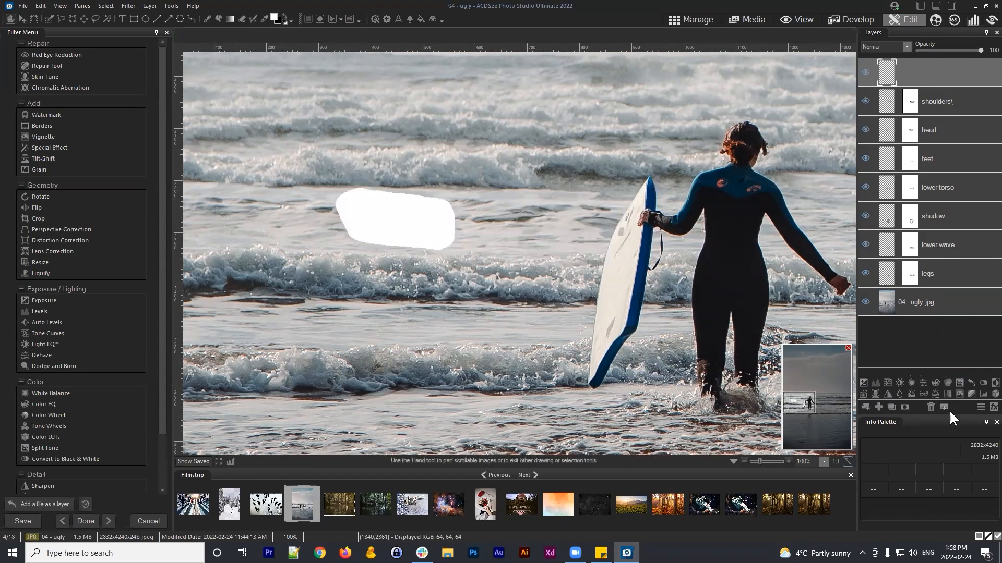
click(930, 405)
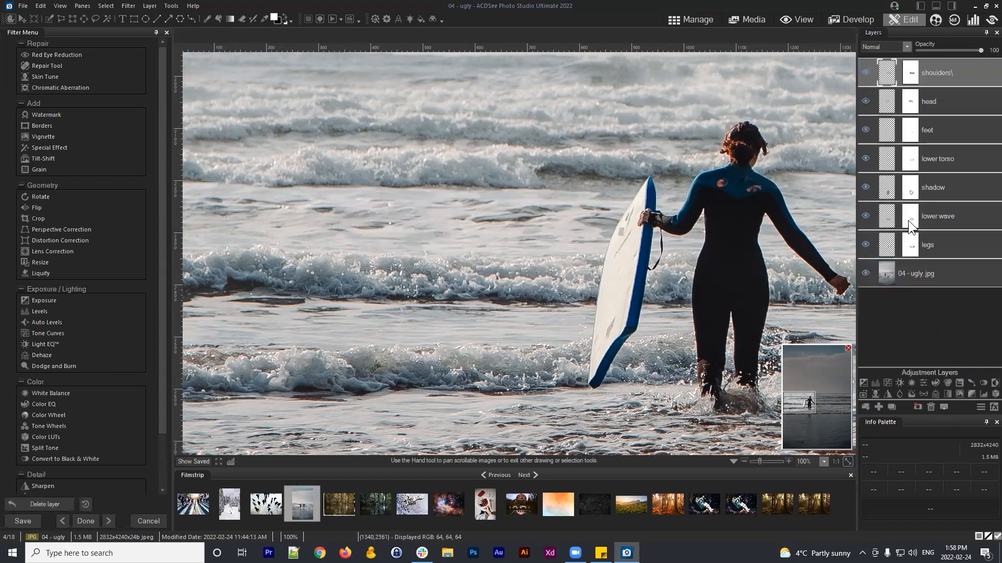
Step: Lasso the calm water left of the surfboard on the 04 - ugly.jpg layer, copy it and paste it as a new layer
click(921, 271)
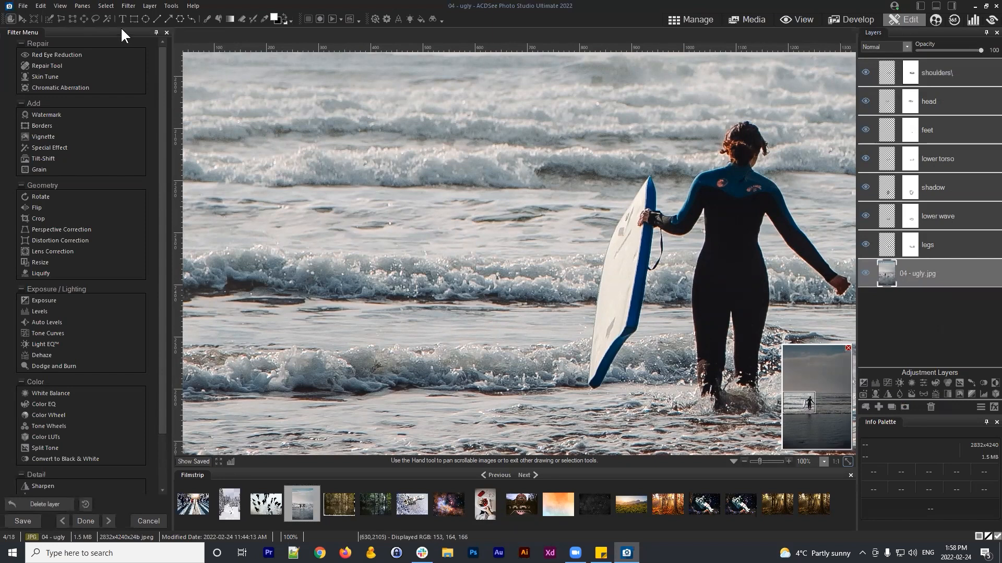
click(95, 19)
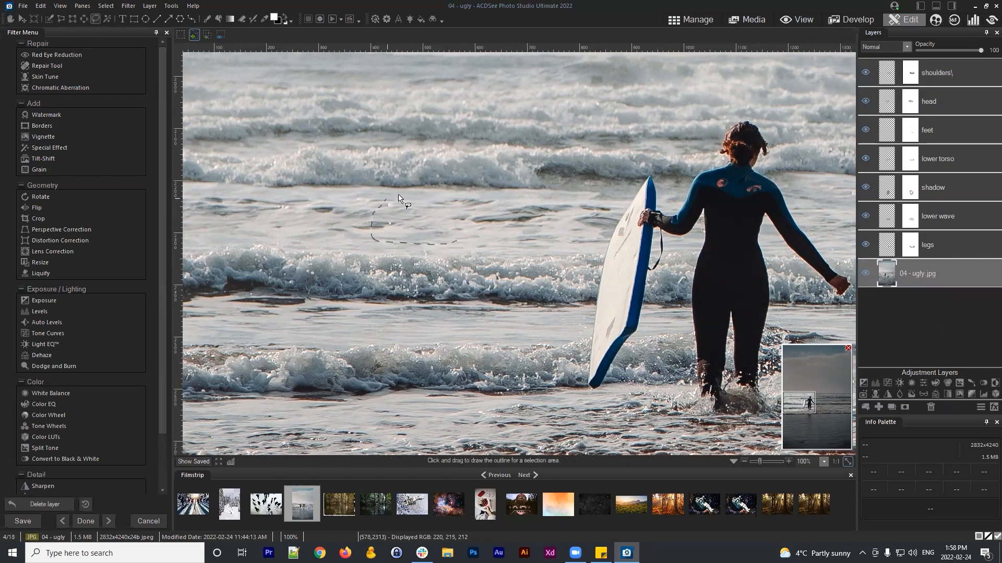
drag(462, 239, 847, 218)
key(ctrl+c)
key(ctrl+v)
click(197, 39)
Step: Bring the calm-water layer to the top of the stack, place the patch slightly rotated beside the surfer's right arm, and commit
drag(755, 293, 363, 302)
click(20, 19)
drag(365, 216, 490, 232)
drag(954, 274, 911, 63)
drag(522, 220, 410, 229)
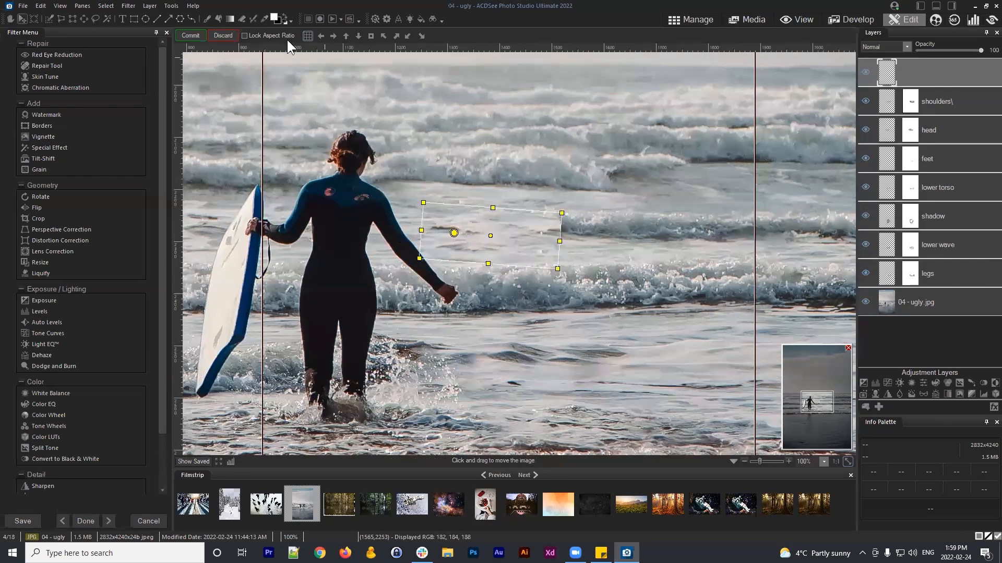
click(190, 35)
Step: Add a layer mask to the calm-water layer and brush in black around the patch to blend its edges into the waves
click(905, 406)
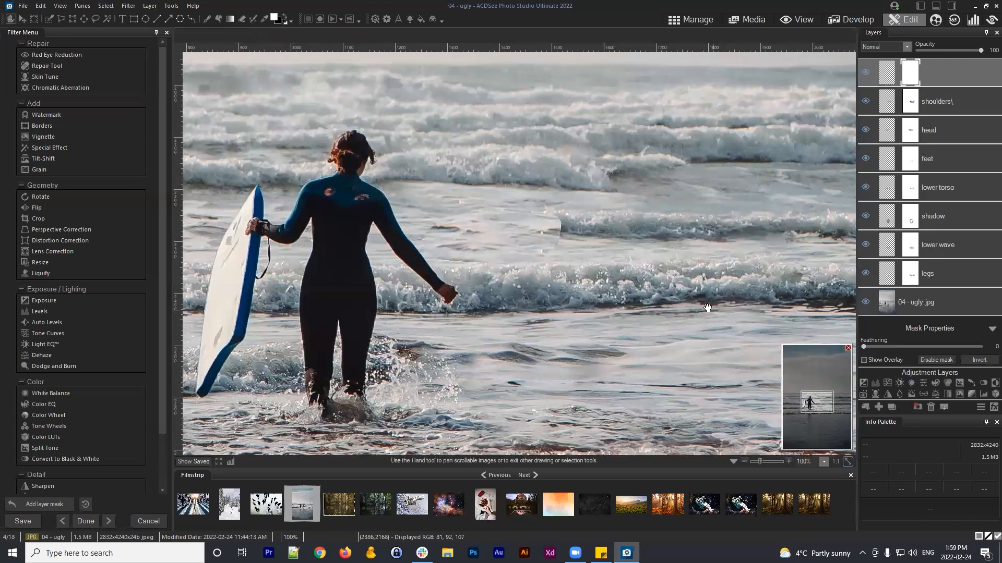
key(plus)
key(plus)
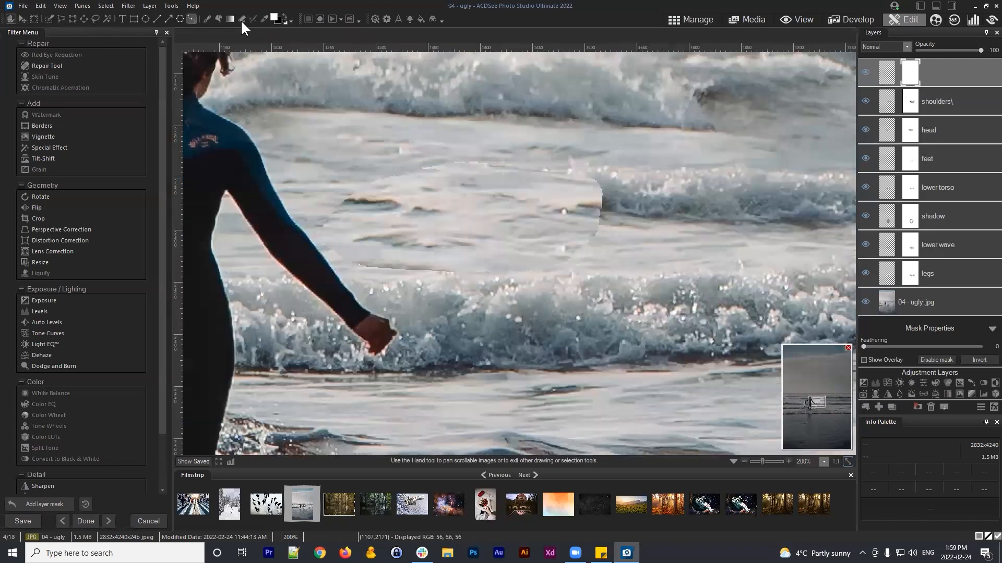
click(286, 17)
click(208, 19)
mouse_move(407, 174)
mouse_down()
mouse_move(470, 161)
mouse_move(541, 167)
mouse_move(603, 193)
mouse_move(597, 179)
mouse_move(592, 230)
mouse_move(577, 246)
mouse_move(595, 232)
mouse_move(486, 275)
mouse_move(445, 275)
mouse_move(386, 214)
mouse_move(374, 183)
mouse_move(379, 169)
mouse_move(357, 224)
mouse_move(398, 264)
mouse_move(349, 224)
mouse_move(559, 282)
mouse_move(570, 242)
mouse_move(487, 276)
mouse_move(571, 273)
mouse_up()
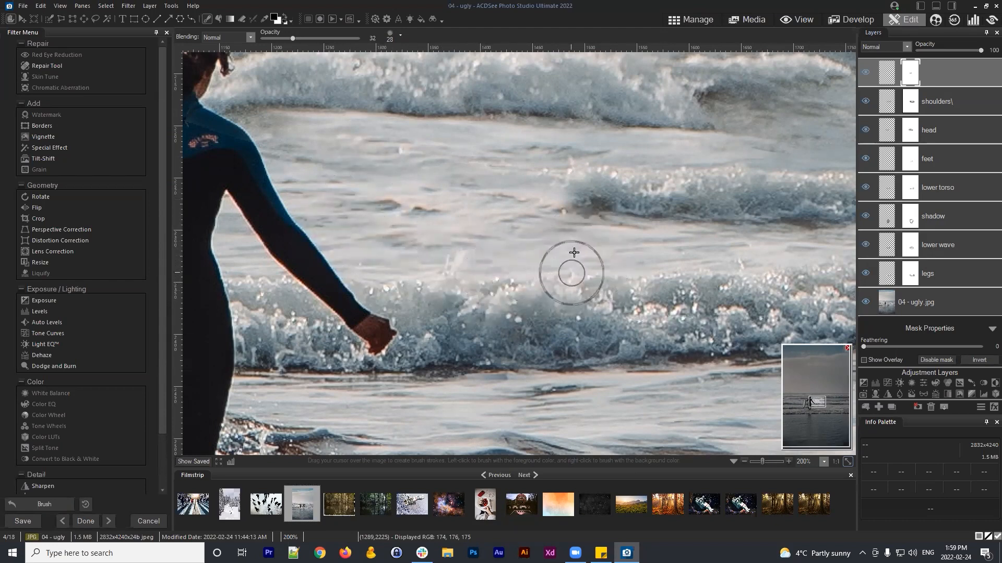
scroll(616, 248, down, 2)
scroll(615, 248, down, 3)
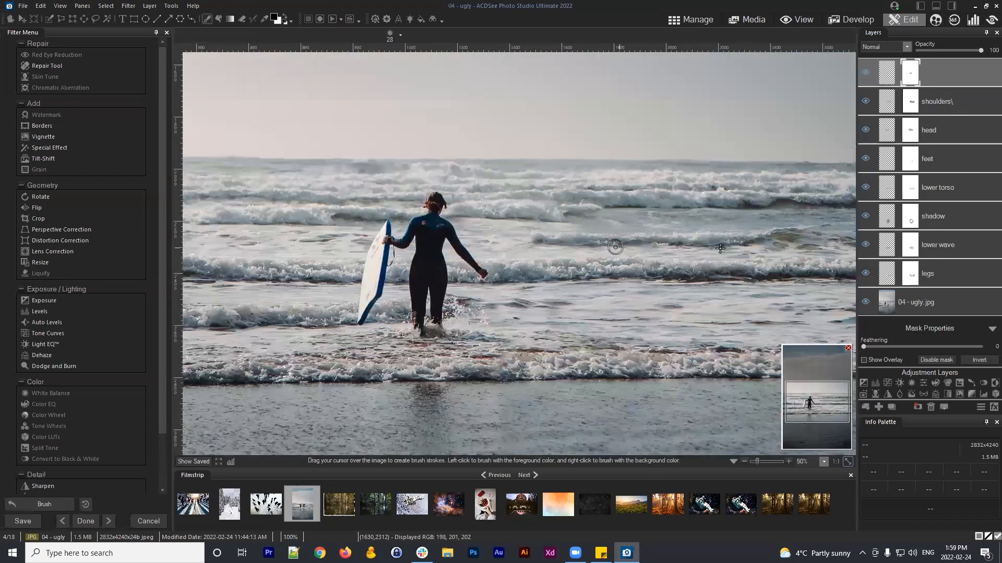
Step: Hide and reshow the shadow layer to compare the wet sand with and without its patch
scroll(719, 248, down, 1)
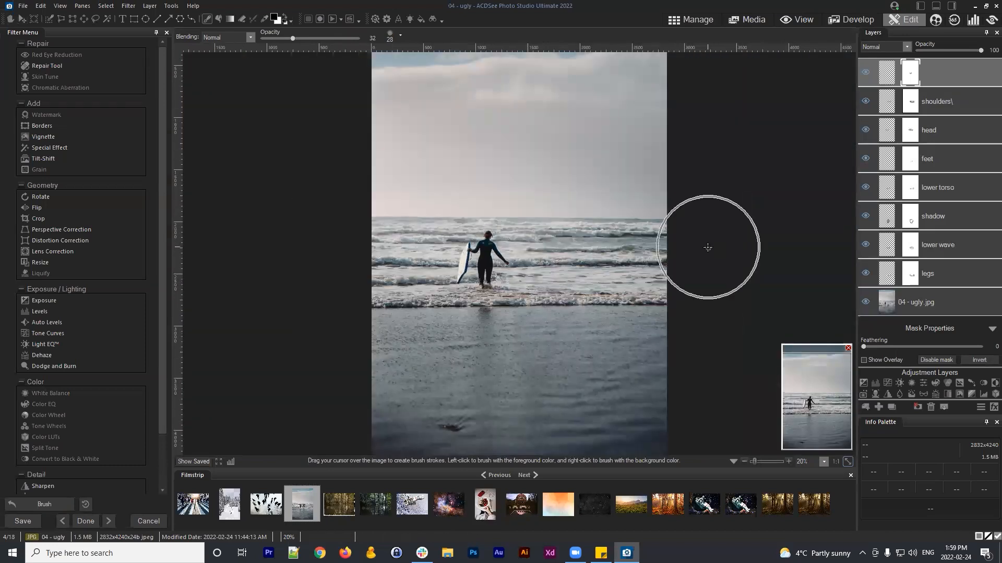
click(944, 218)
click(864, 213)
click(863, 212)
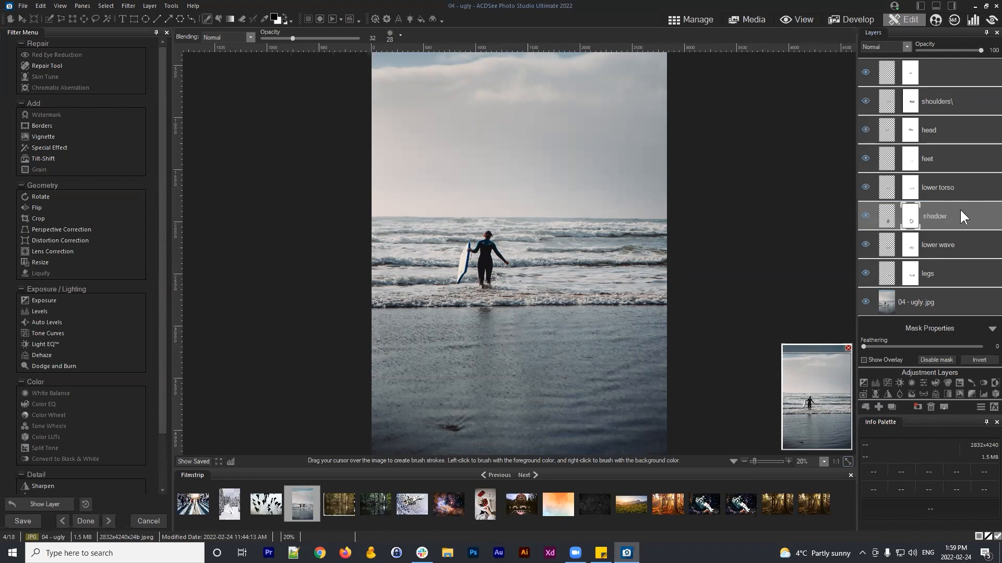
Step: Add a White Balance adjustment layer above the shadow layer, clip it to that layer and try its Temperature and Tint
click(910, 382)
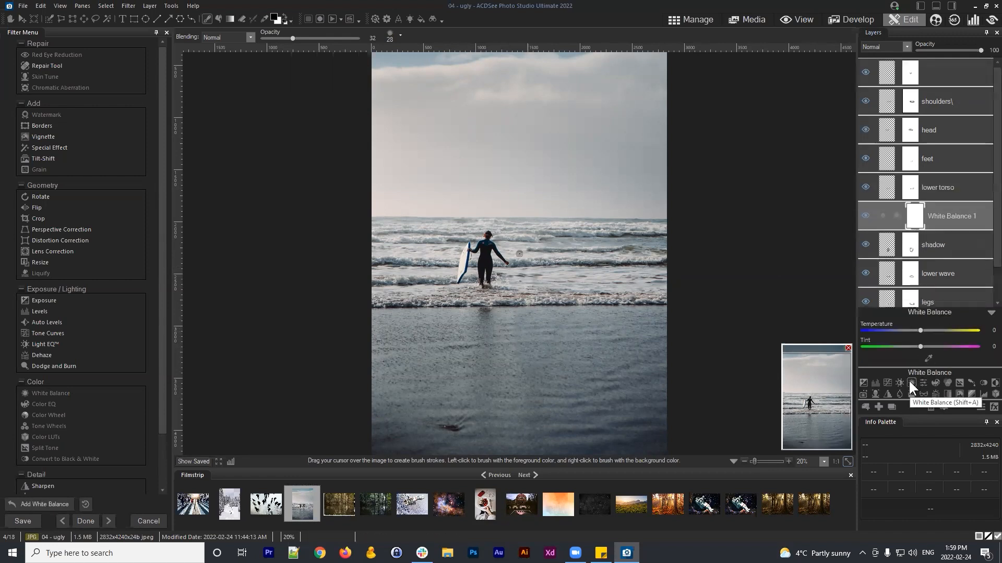
mouse_move(919, 330)
mouse_down()
mouse_move(909, 330)
mouse_move(922, 330)
mouse_move(918, 345)
mouse_move(912, 328)
mouse_move(921, 330)
mouse_up()
click(882, 216)
double_click(913, 332)
double_click(919, 345)
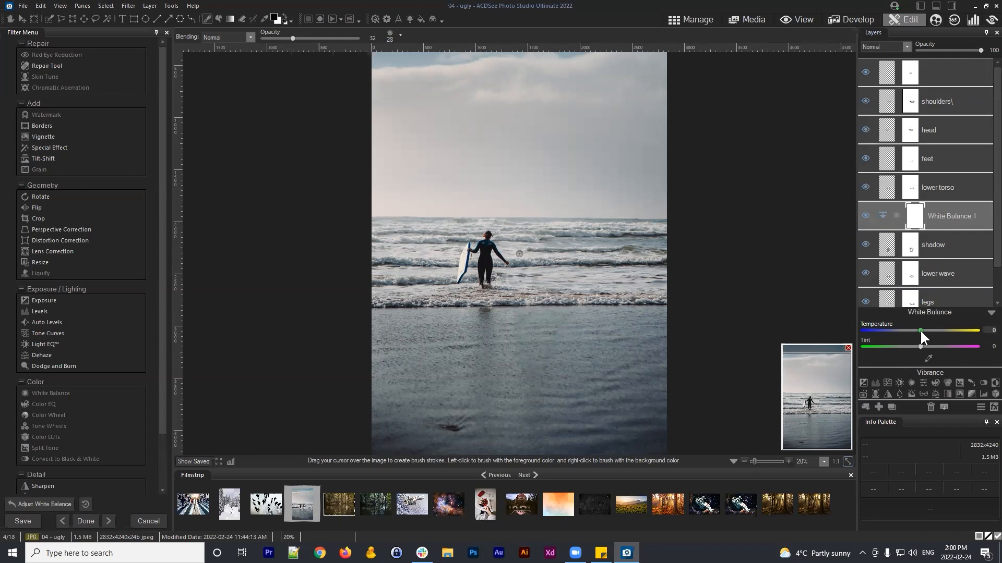
Step: Unclip the White Balance layer, move it to the top of the stack and set its Temperature to 8
click(942, 190)
click(941, 214)
click(883, 214)
drag(968, 224, 942, 64)
click(883, 72)
key(ctrl+z)
drag(920, 331, 925, 331)
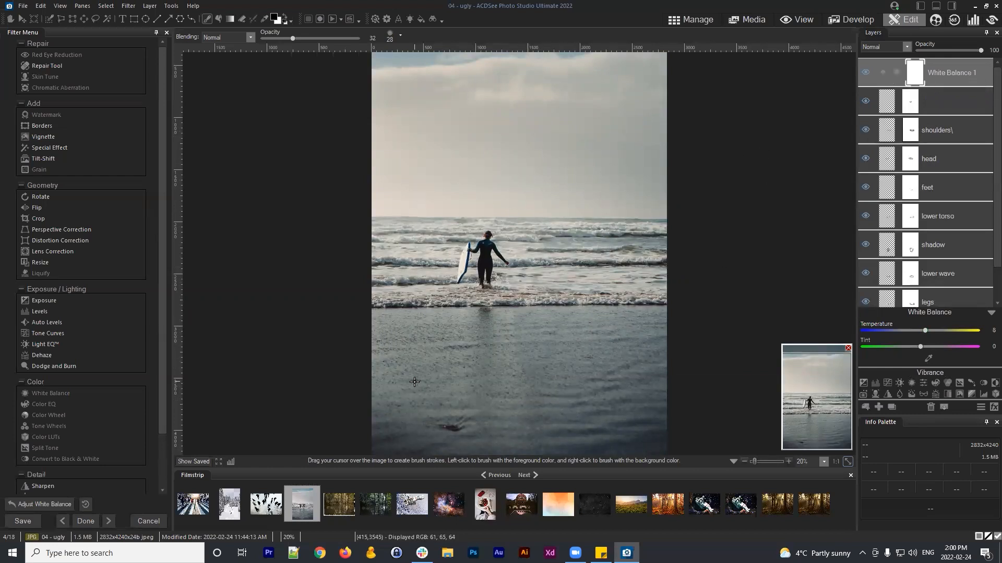
Step: Set the shadow layer's mask feathering to 13 and toggle the layer's visibility to compare the blend
click(939, 247)
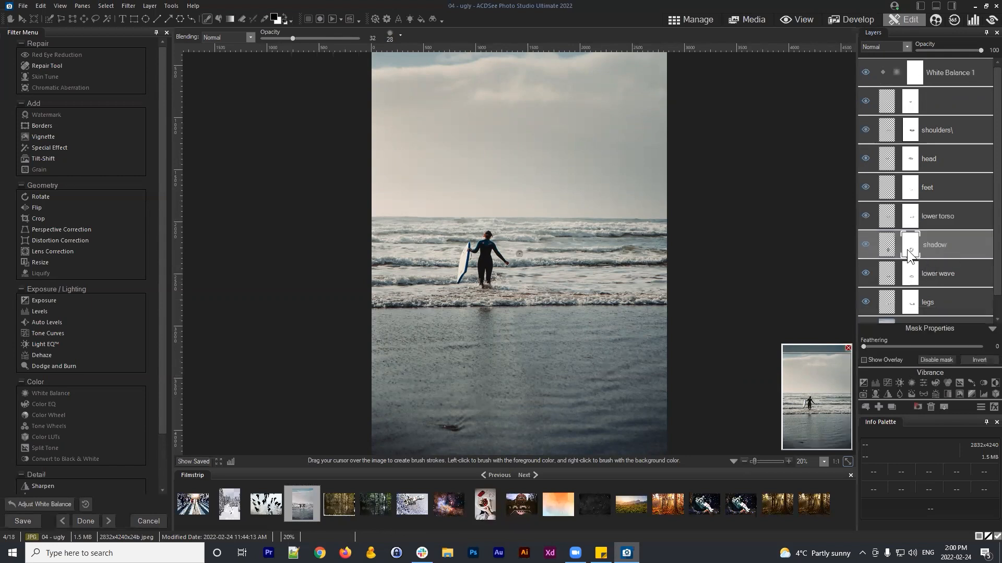
drag(864, 347, 878, 345)
click(865, 244)
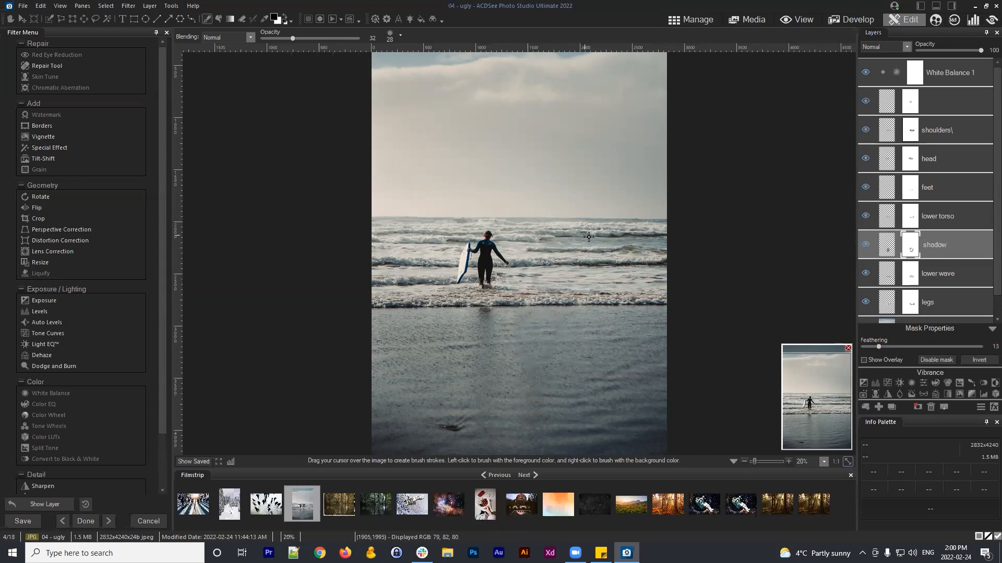
scroll(602, 229, down, 1)
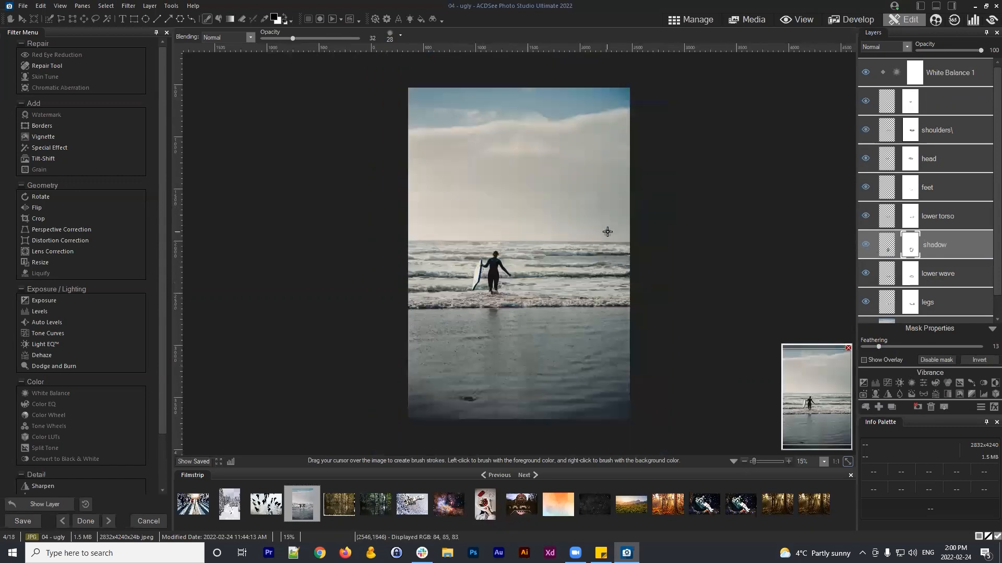
scroll(629, 237, up, 1)
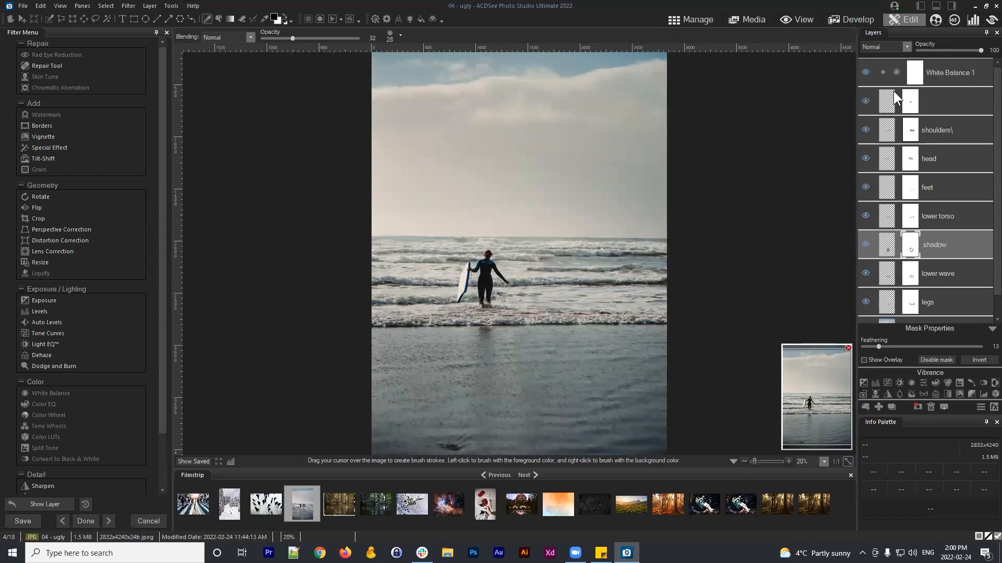
Step: Inspect the calm-water patch beside the surfer and compare the edited photo with its saved version
click(914, 100)
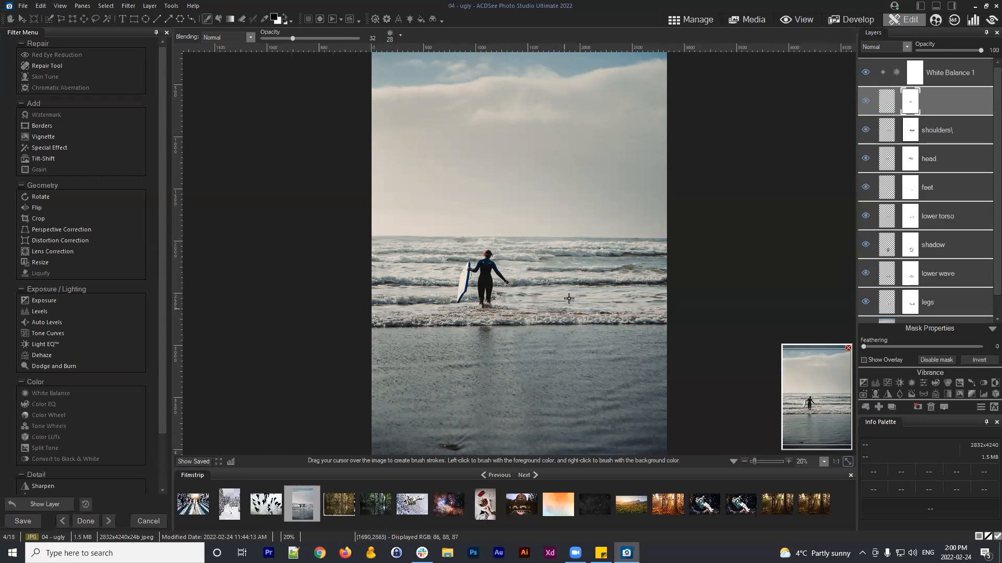
scroll(571, 298, up, 1)
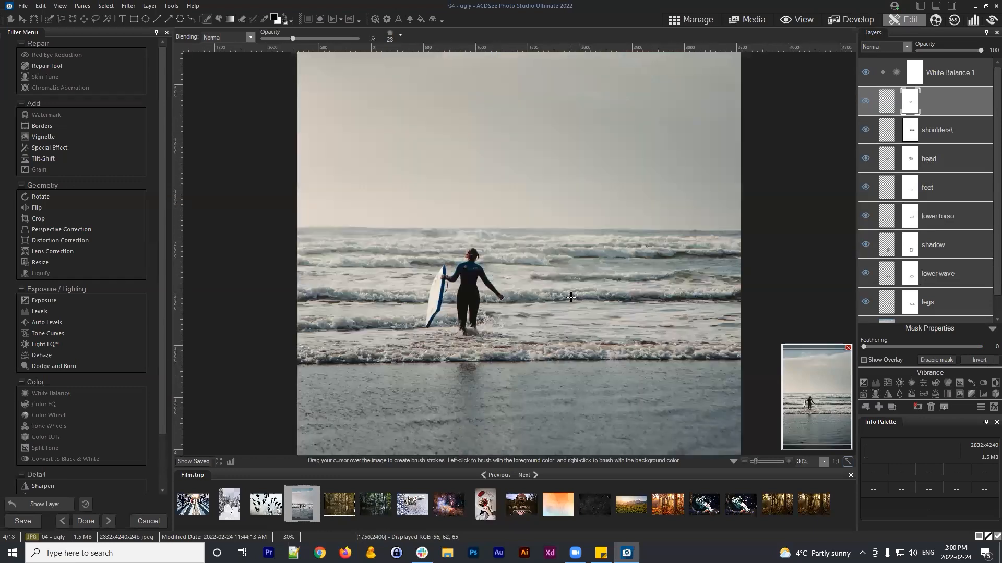
scroll(570, 296, down, 1)
scroll(929, 170, down, 1)
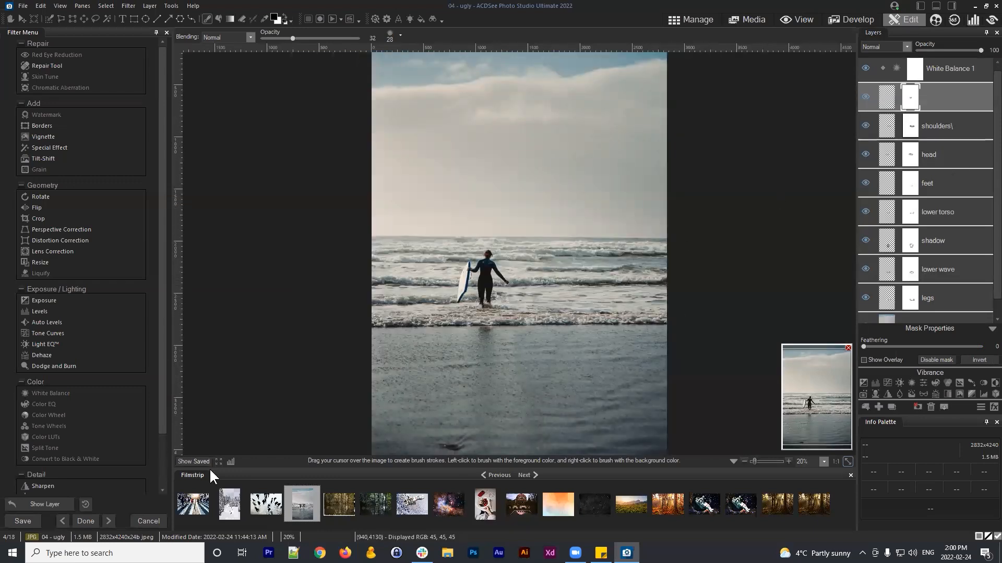
click(200, 459)
drag(199, 459, 196, 455)
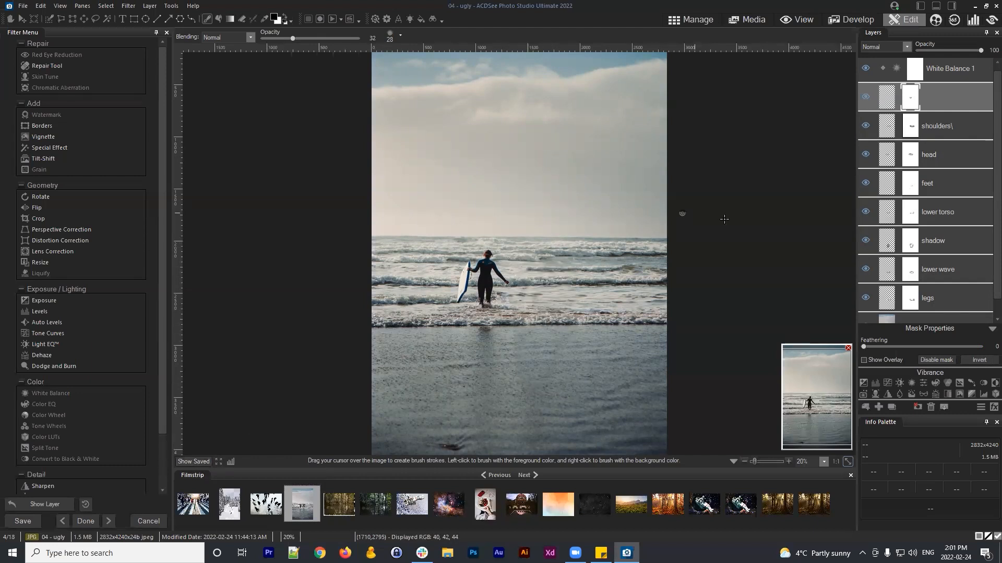
scroll(935, 96, down, 1)
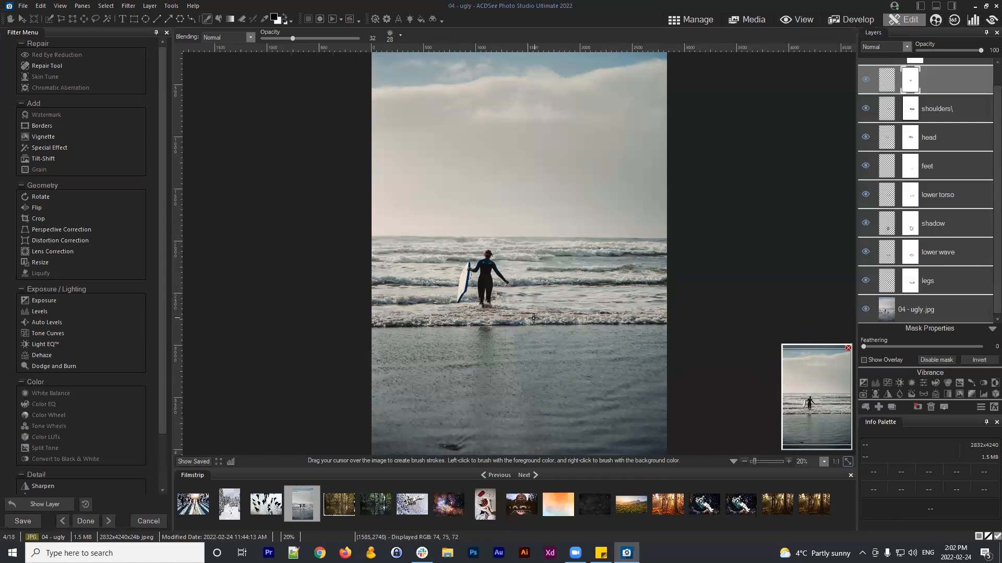
scroll(581, 334, down, 1)
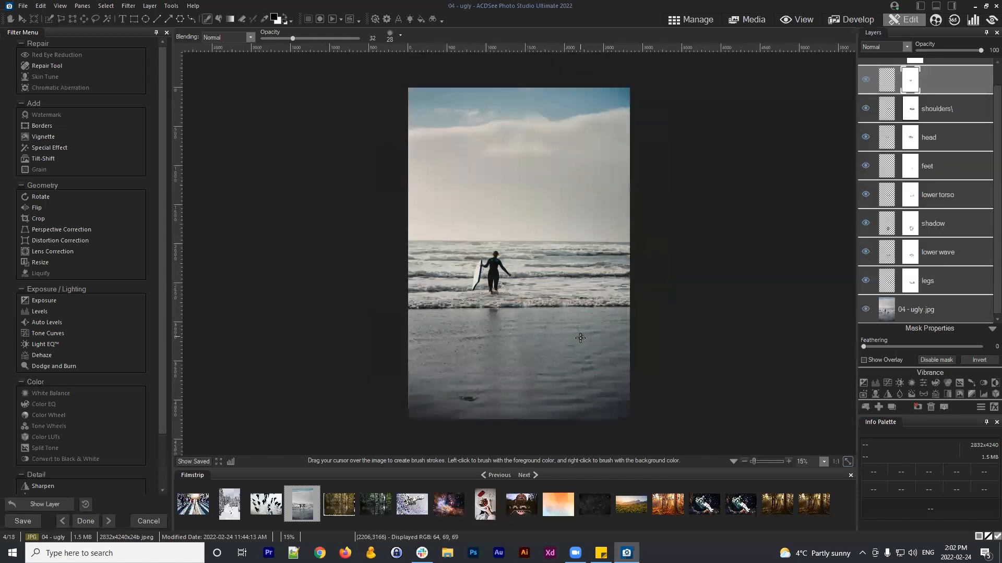
scroll(566, 344, up, 1)
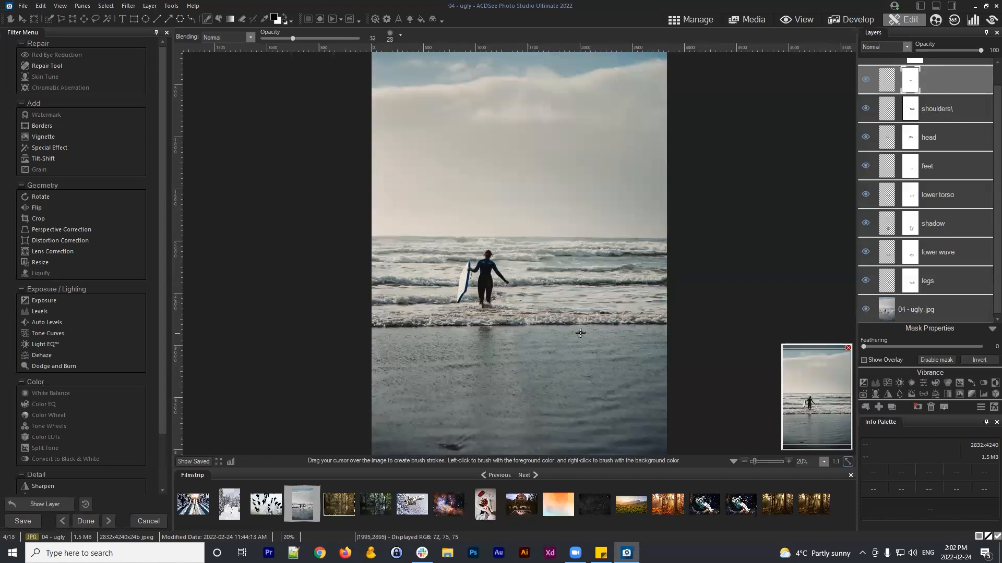
drag(815, 373, 836, 410)
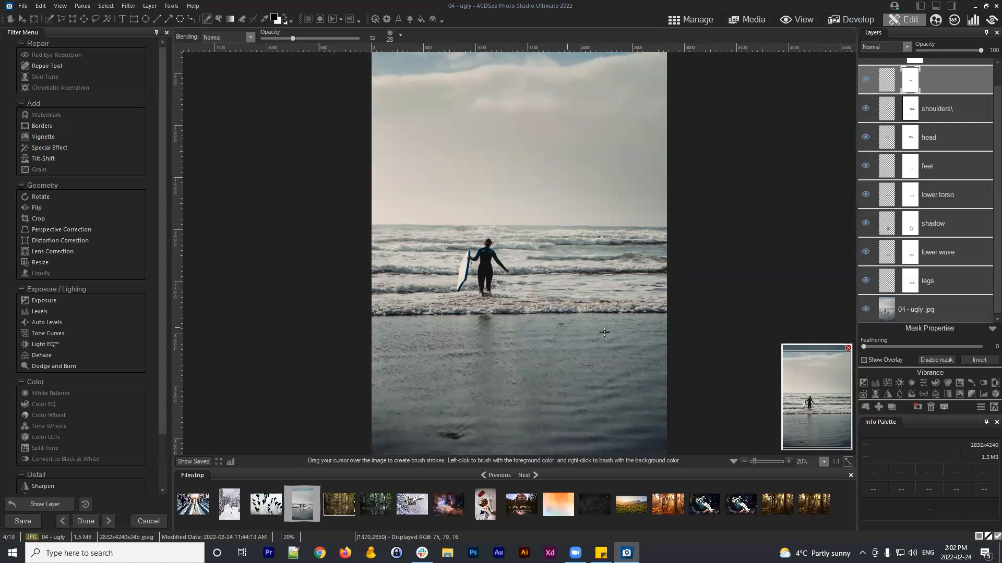
click(937, 278)
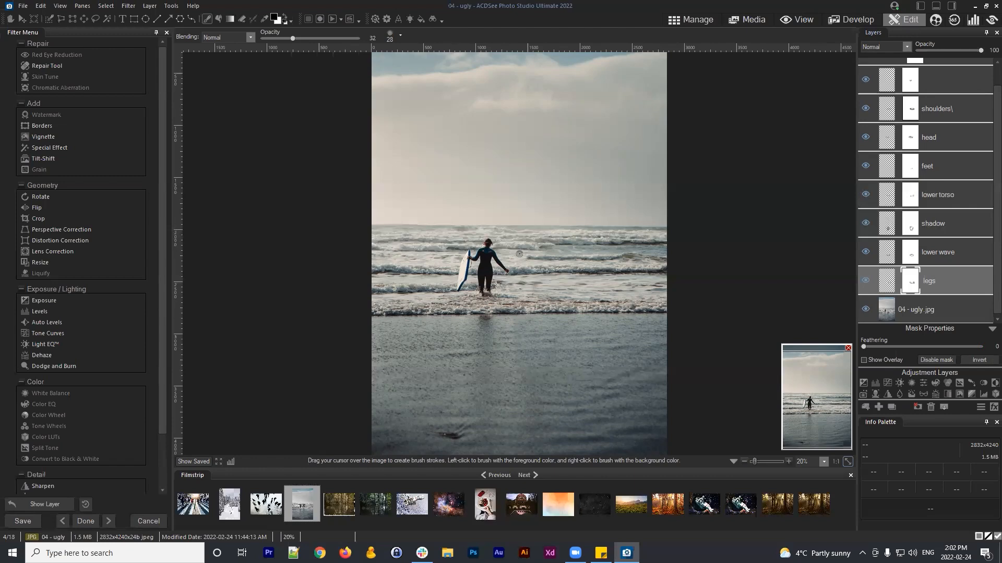
Step: Rename the unnamed calm-water layer above shoulders\ as shoulders 2
click(959, 89)
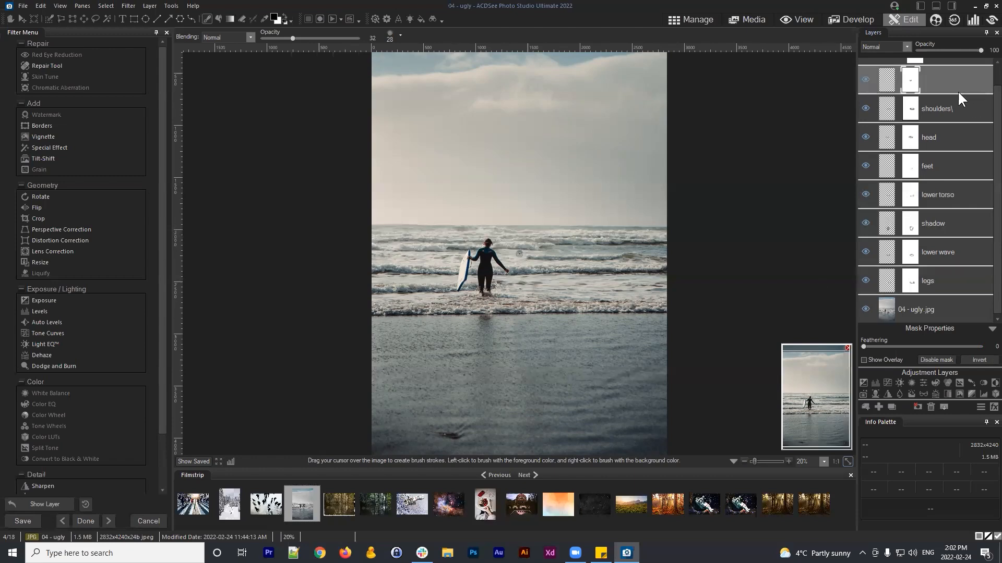
scroll(956, 95, up, 1)
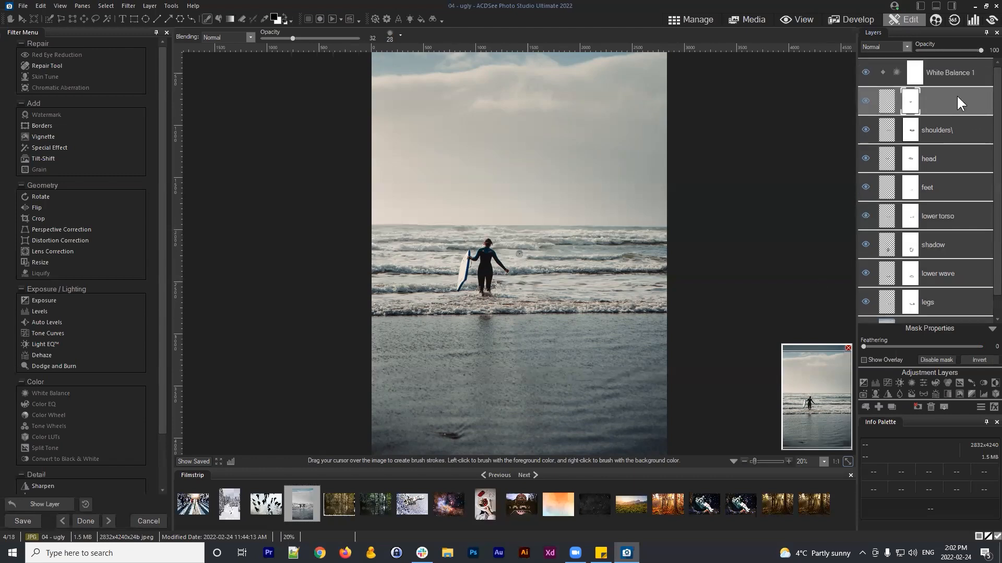
right_click(928, 99)
click(911, 104)
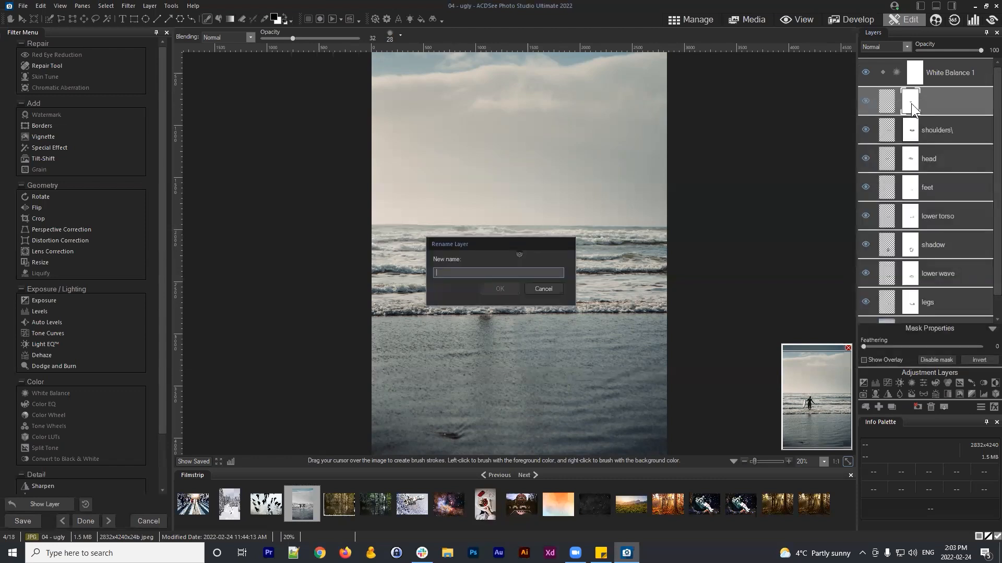
text(shoulders 2)
key(Return)
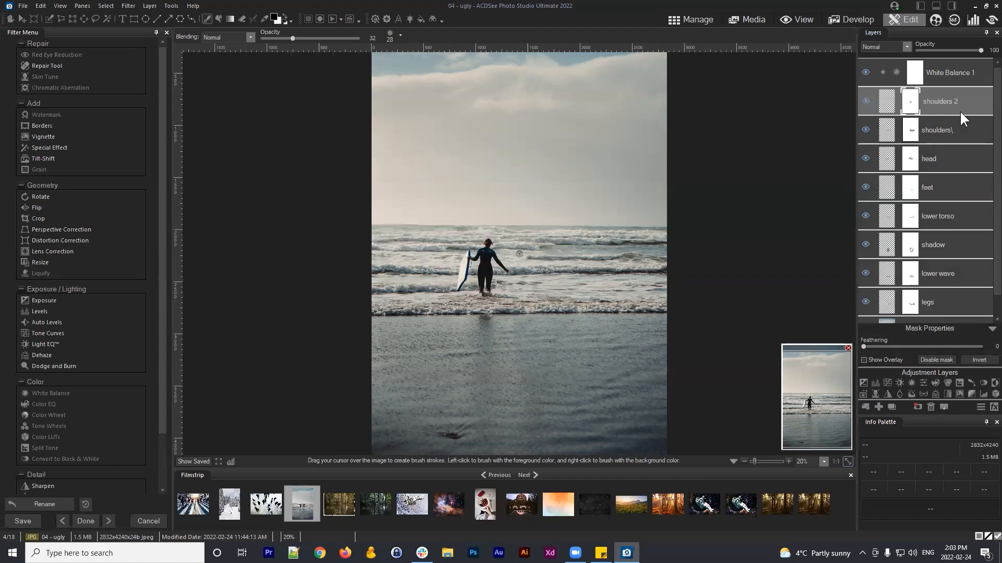
scroll(963, 112, down, 1)
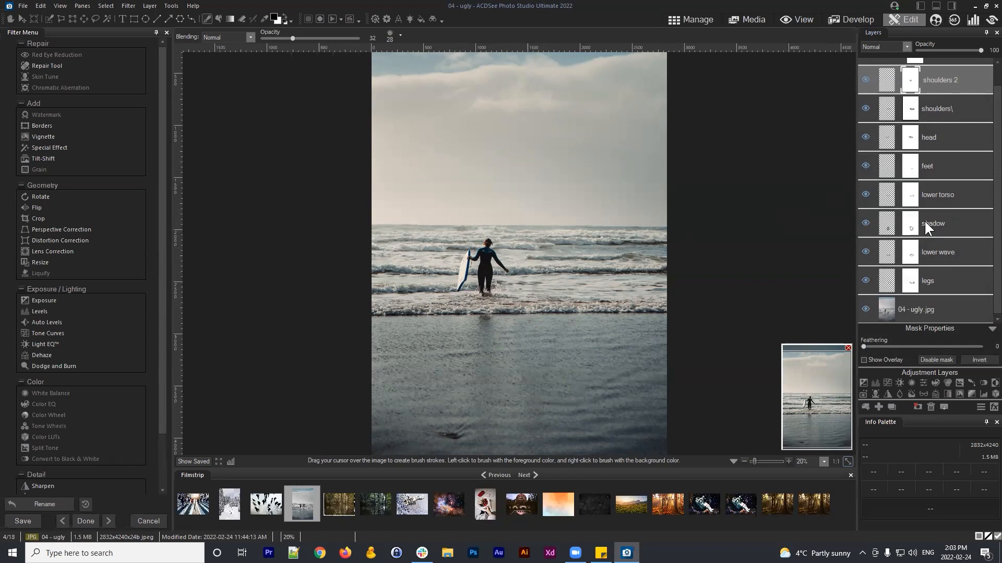
scroll(938, 209, up, 1)
scroll(946, 172, down, 1)
scroll(959, 153, up, 1)
scroll(959, 153, up, 1)
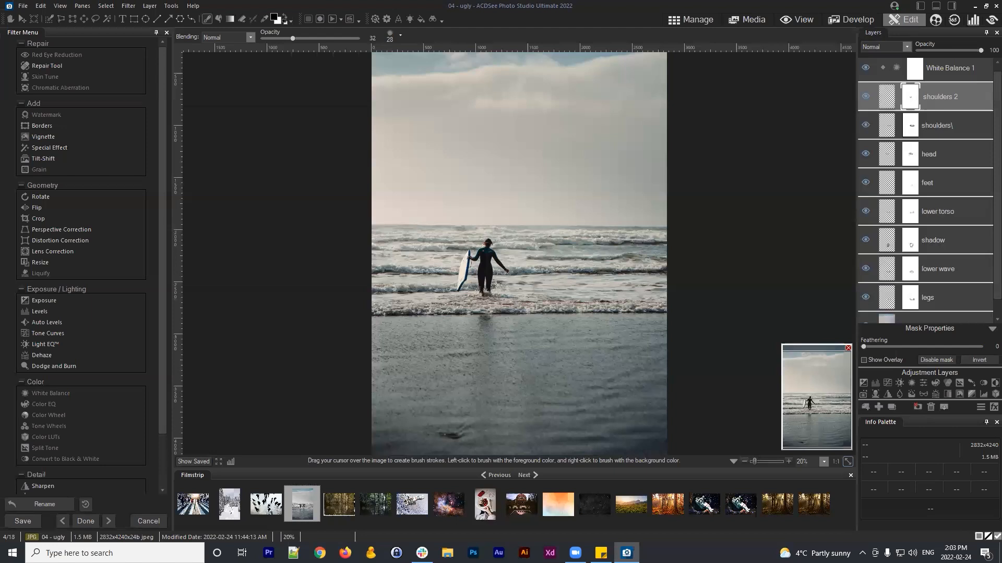
Step: Switch to Manage mode, saving the layered image as 04 - ugly in ACDC File Format in the Test Folder
click(685, 19)
click(453, 281)
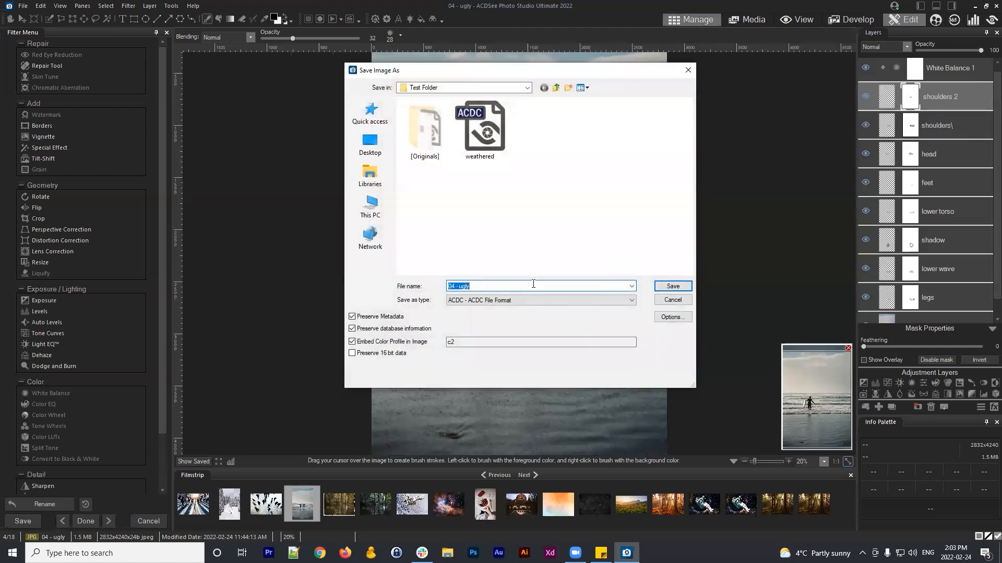
click(678, 286)
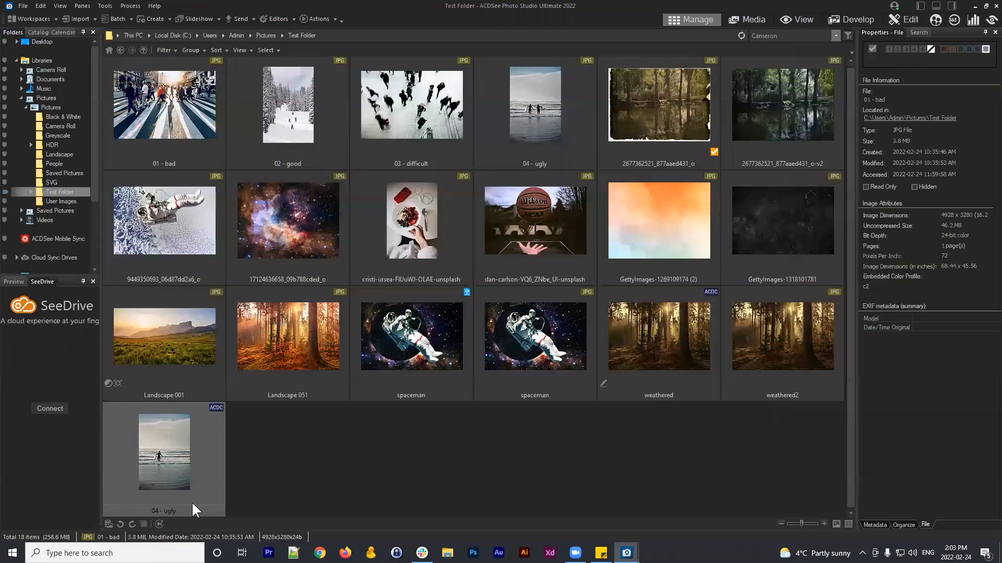
Step: Select the 01 - bad photo and switch the Test Folder's display to Filmstrip view
click(192, 505)
click(571, 463)
click(239, 53)
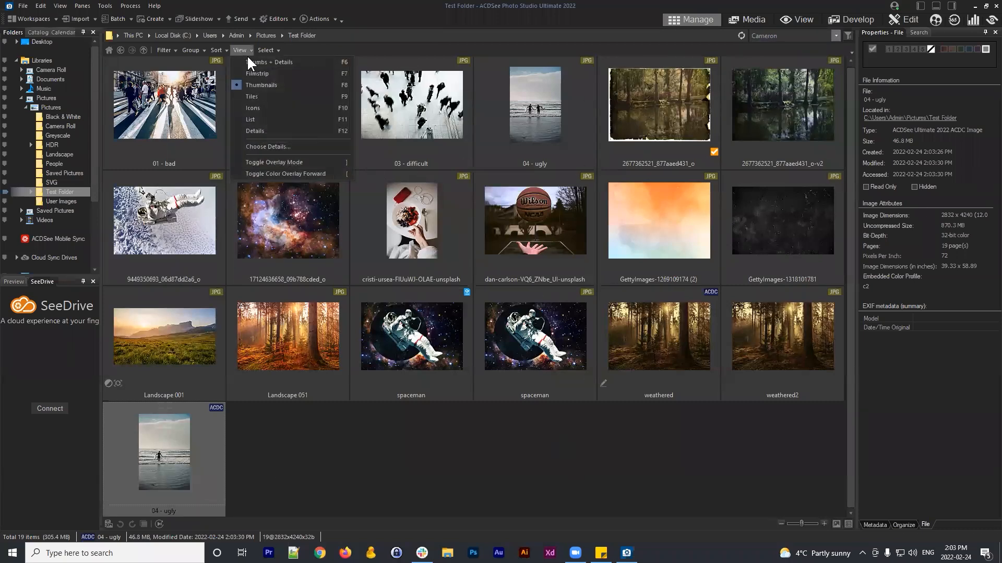
click(527, 433)
click(208, 74)
click(240, 51)
click(258, 74)
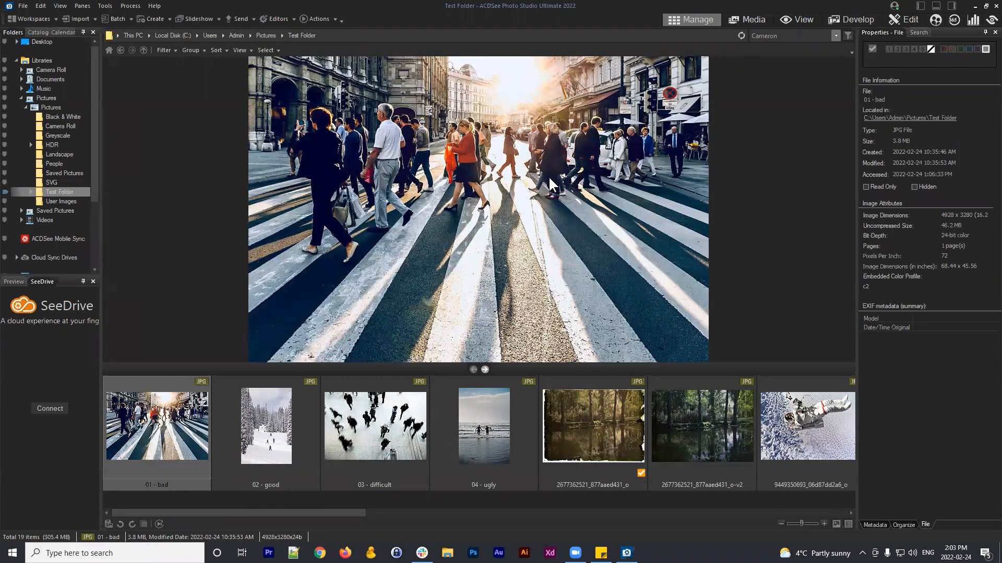
Step: Preview 02 - good, 03 - difficult and the original 04 - ugly, and compare with the edited ACDC version of 04 - ugly
click(262, 444)
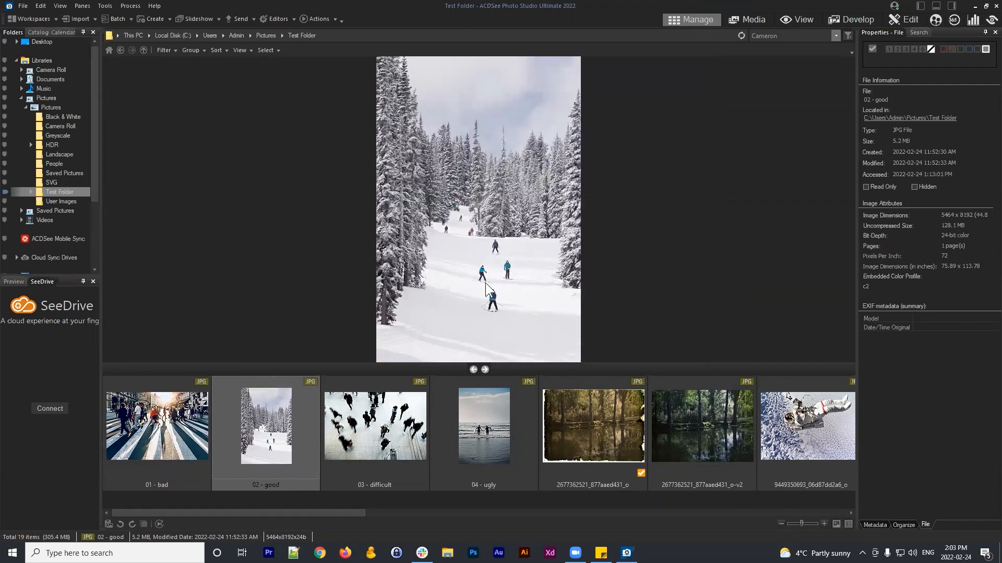
click(370, 453)
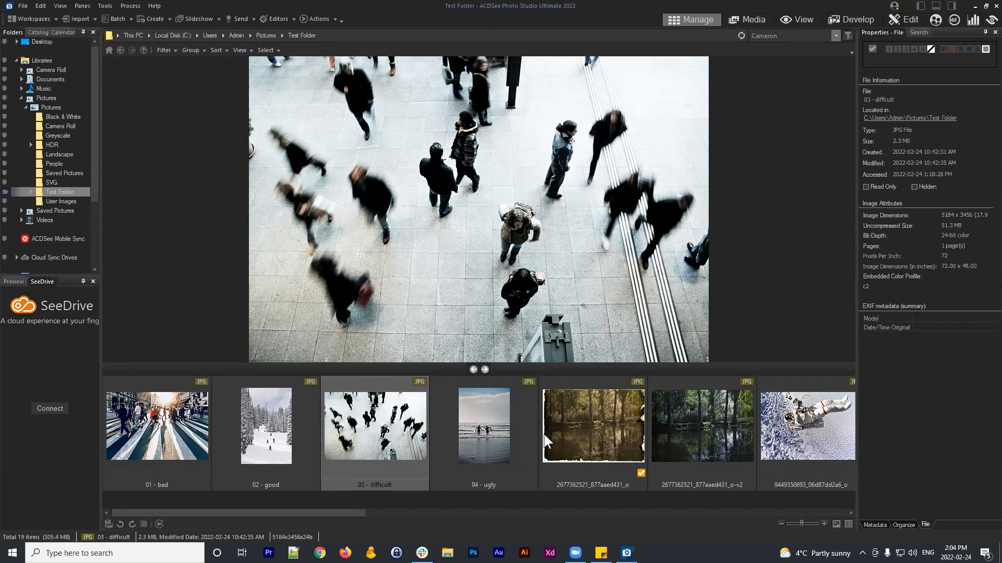
click(499, 437)
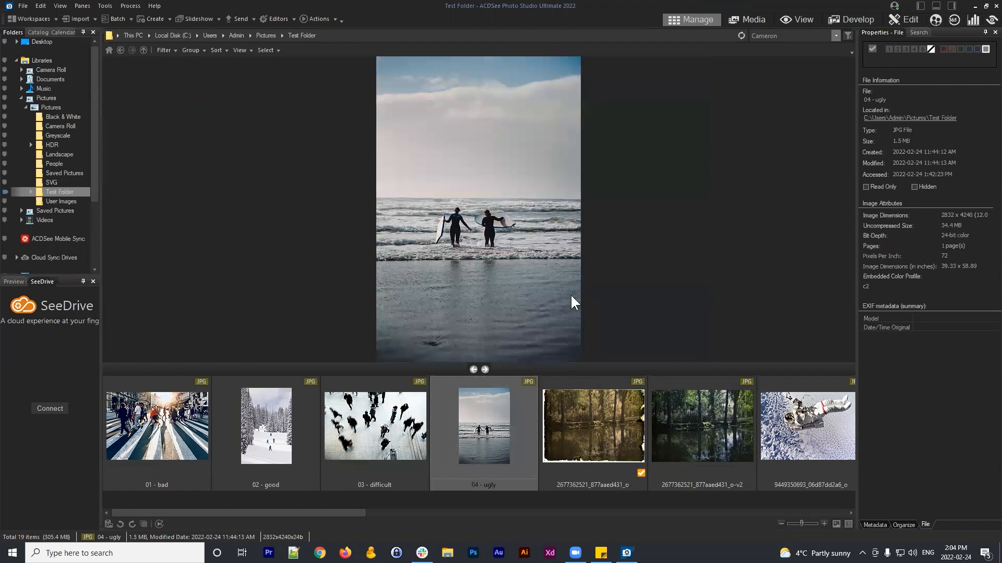
drag(364, 514, 890, 514)
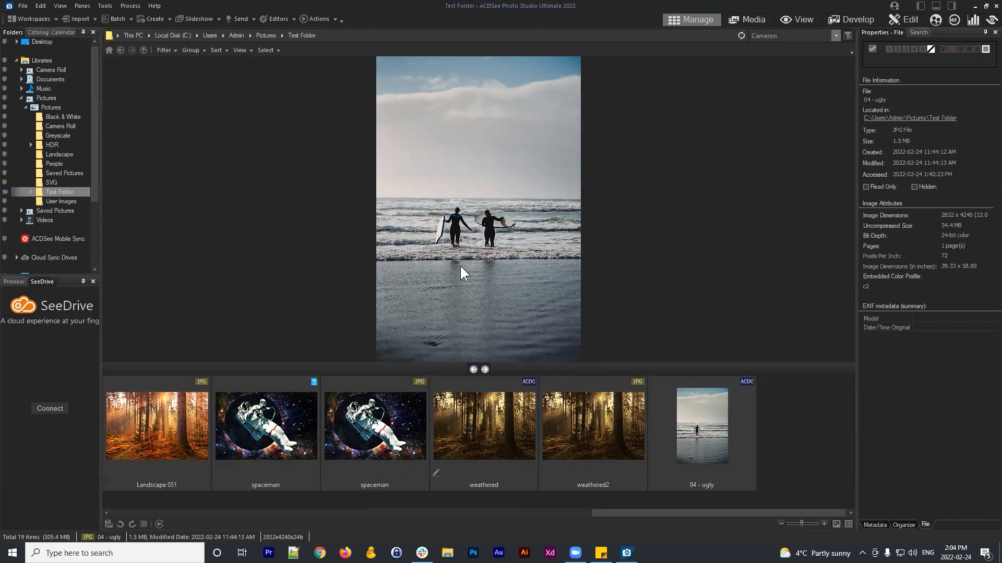
click(704, 433)
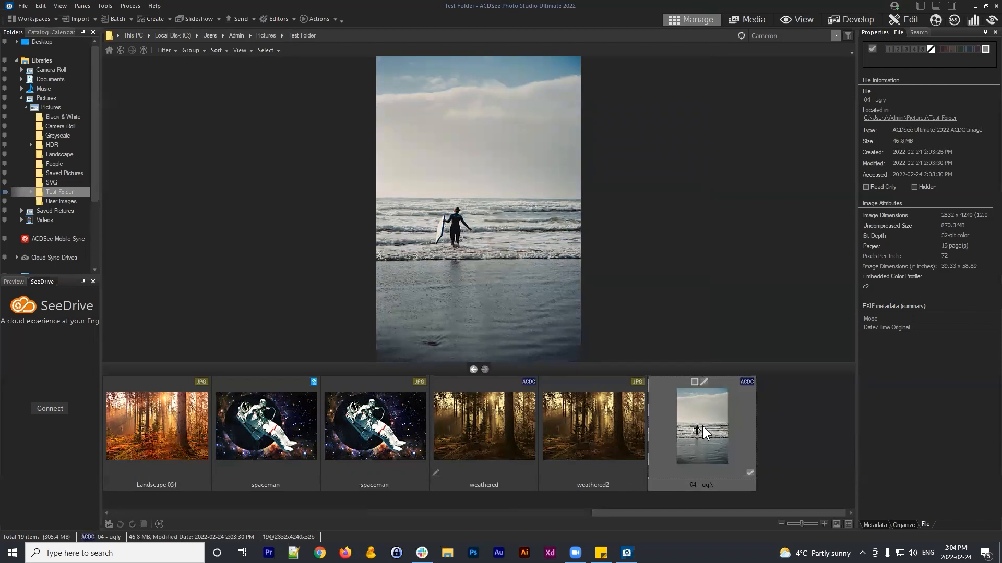
Step: Open the ACDC version of 04 - ugly in Edit mode and toggle the visibility of the shoulders 2 layer
mouse_move(743, 510)
mouse_down()
mouse_move(734, 511)
mouse_move(755, 504)
mouse_up()
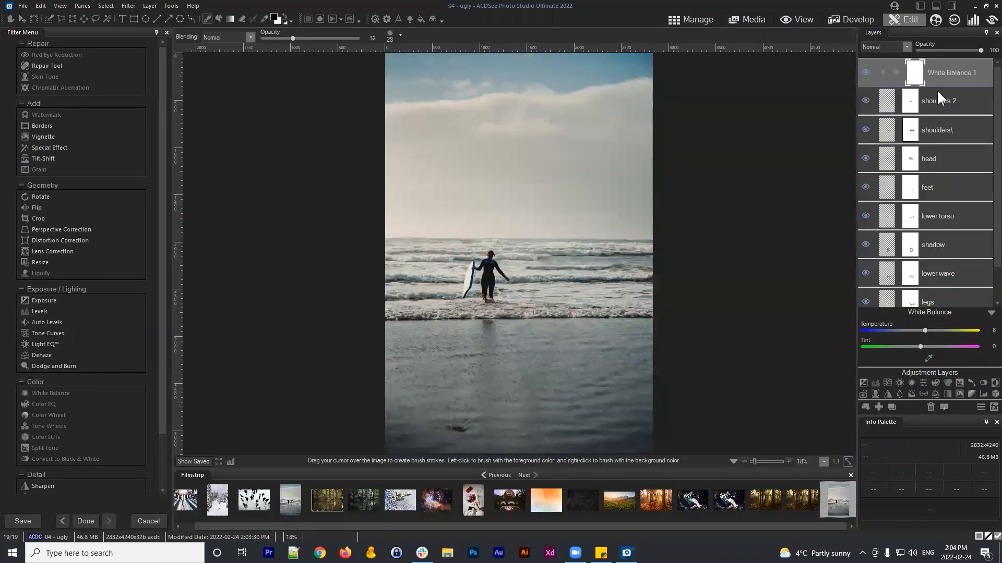
click(953, 101)
click(865, 99)
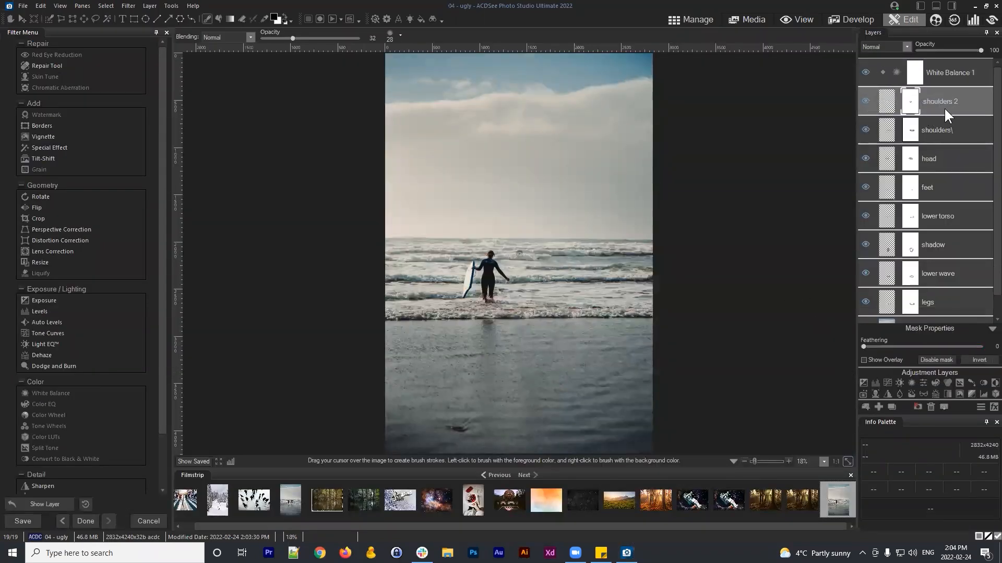
Step: Lower the shoulders 2 layer's opacity to 0, restore it to 100, and look through the available blend modes
click(902, 45)
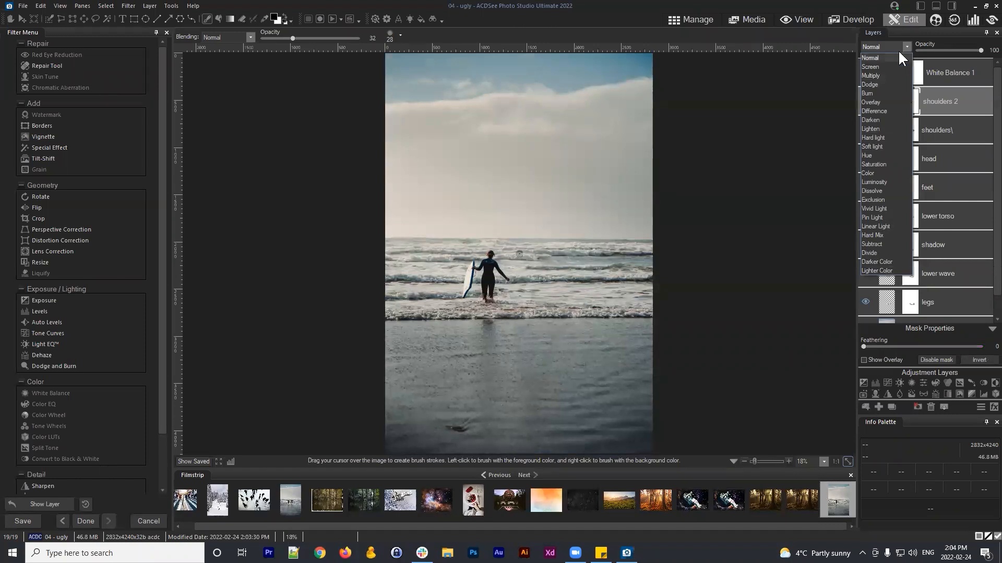
click(901, 48)
drag(981, 50, 937, 51)
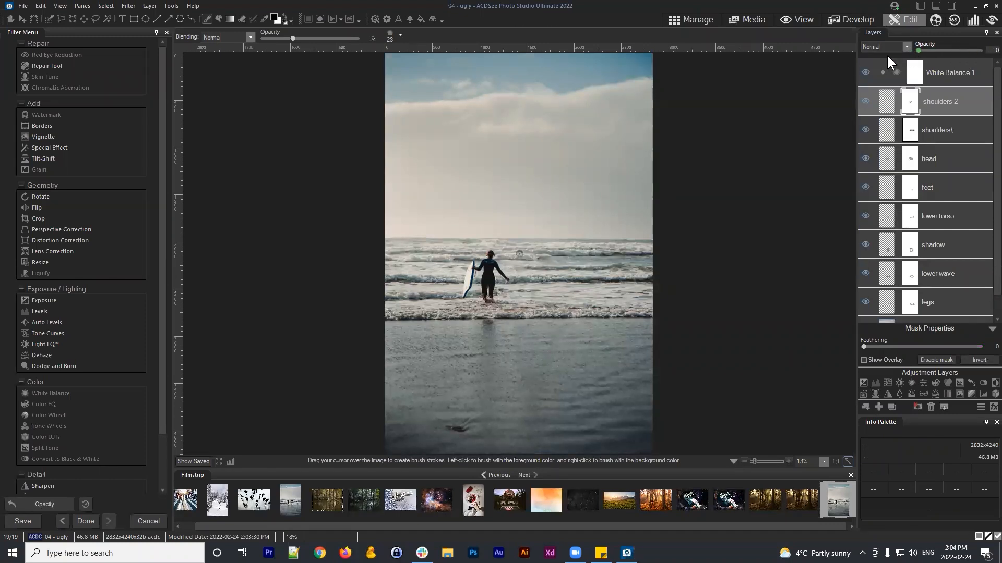
click(981, 50)
click(902, 47)
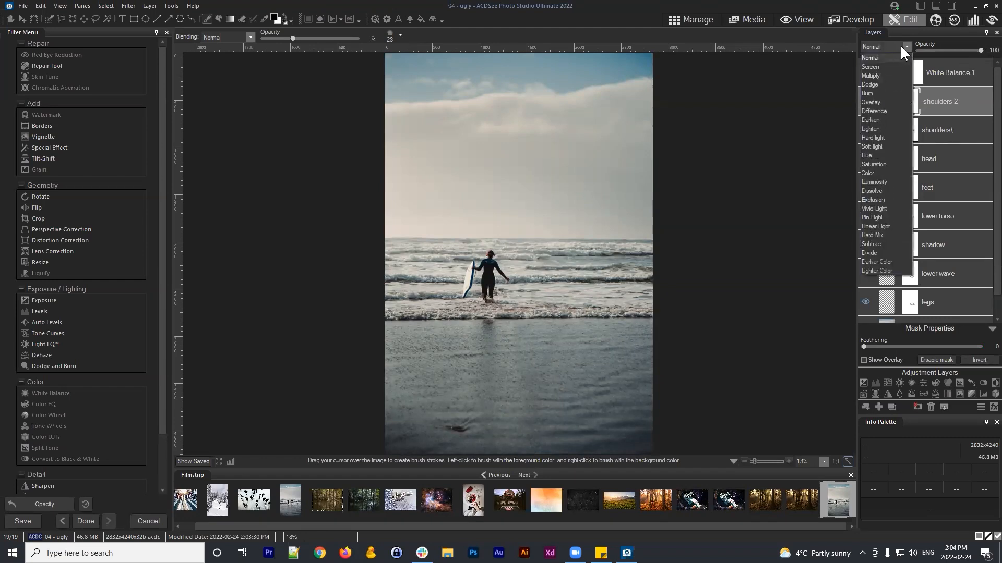
click(903, 48)
Step: Select the shadow layer and set its blend mode to Screen, with the sand below the surfer in view
scroll(648, 305, up, 1)
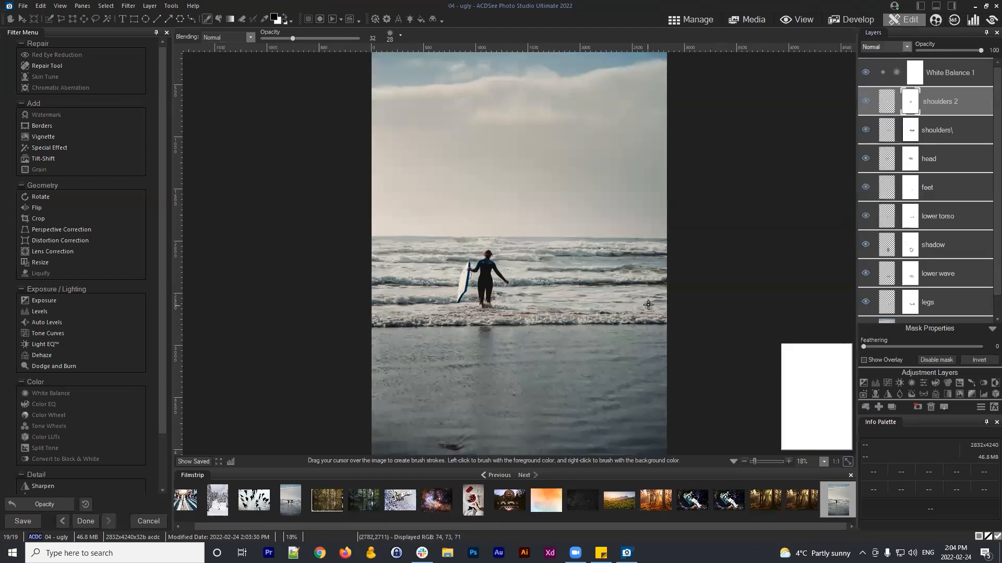
scroll(647, 308, up, 3)
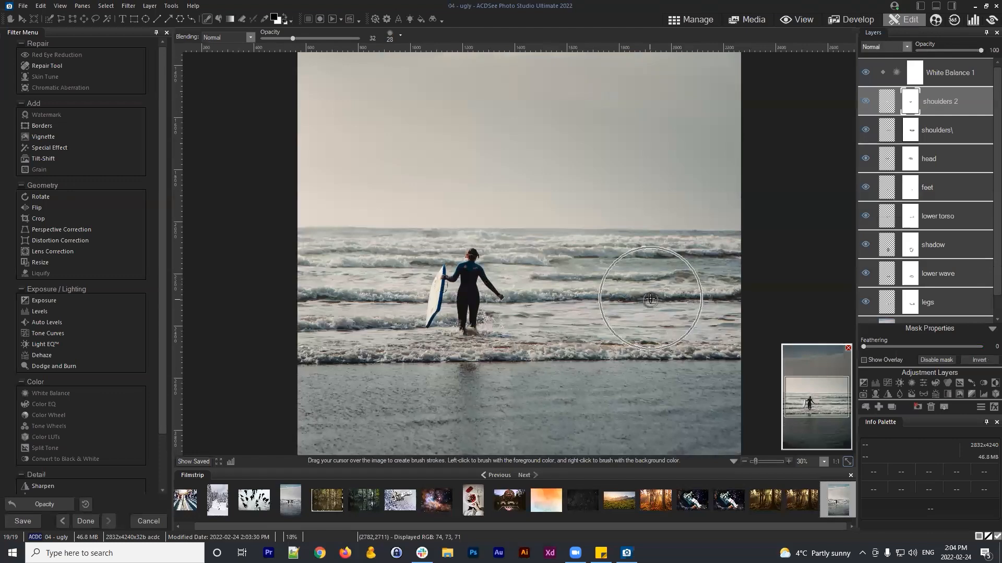
scroll(639, 293, down, 2)
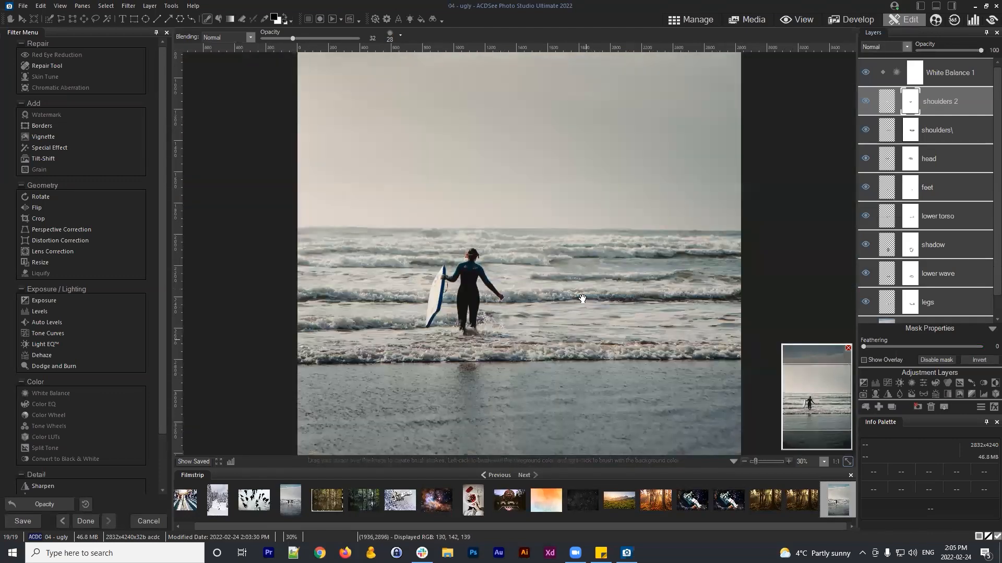
drag(586, 324, 559, 217)
scroll(934, 224, down, 1)
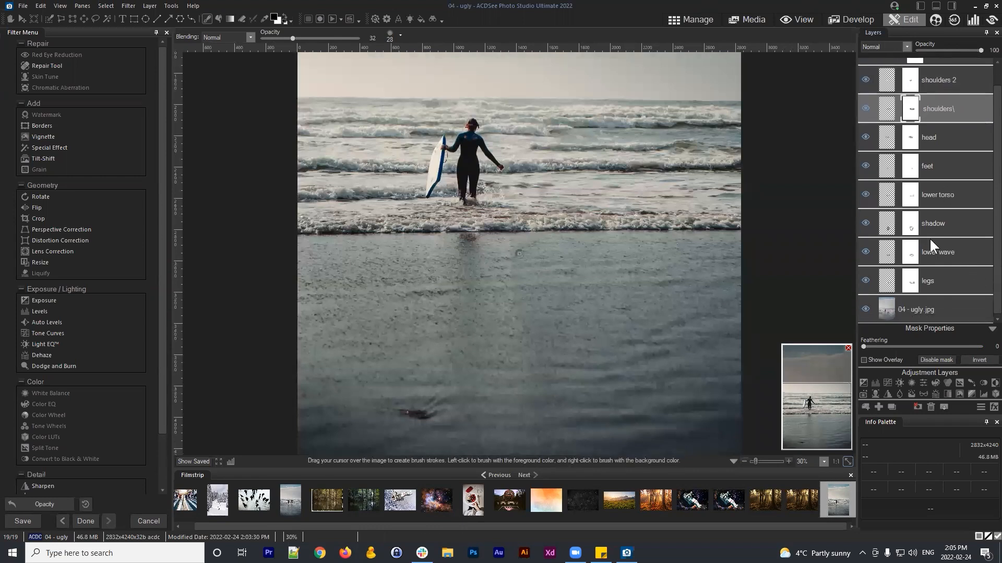
click(904, 228)
click(866, 222)
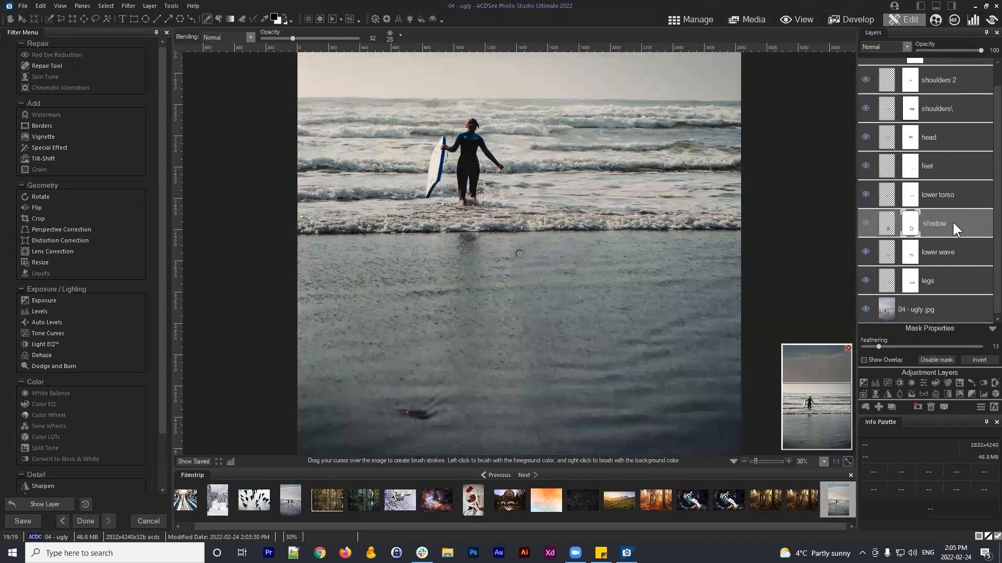
click(907, 47)
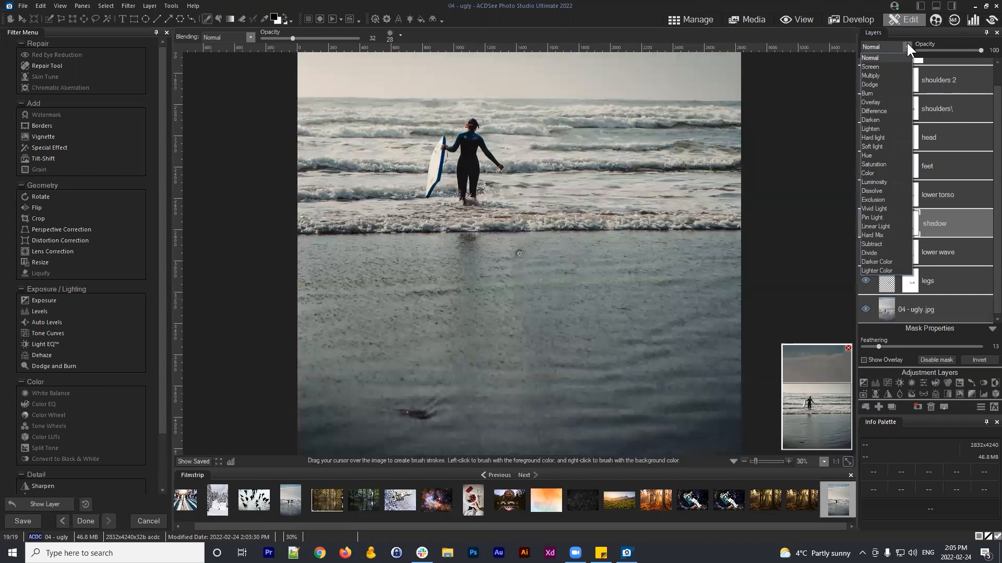
click(878, 65)
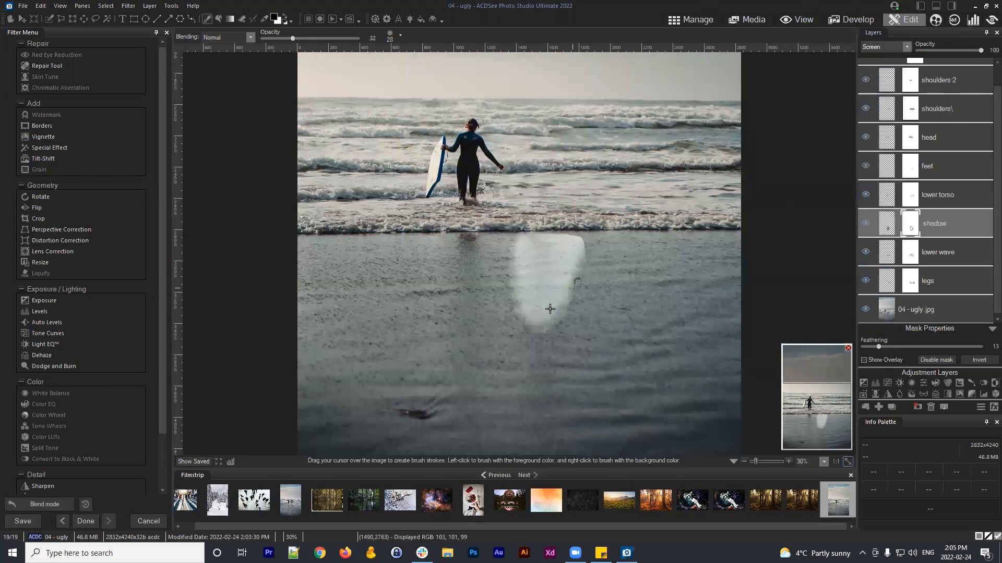
Step: Try the Multiply and Overlay blend modes on the shadow layer and settle on Soft light
click(879, 51)
click(878, 74)
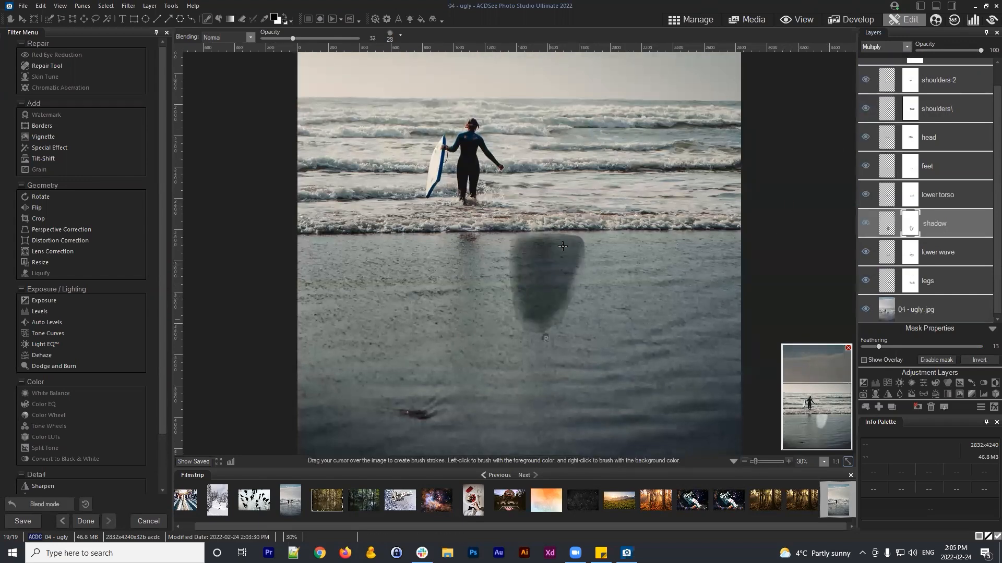
click(905, 47)
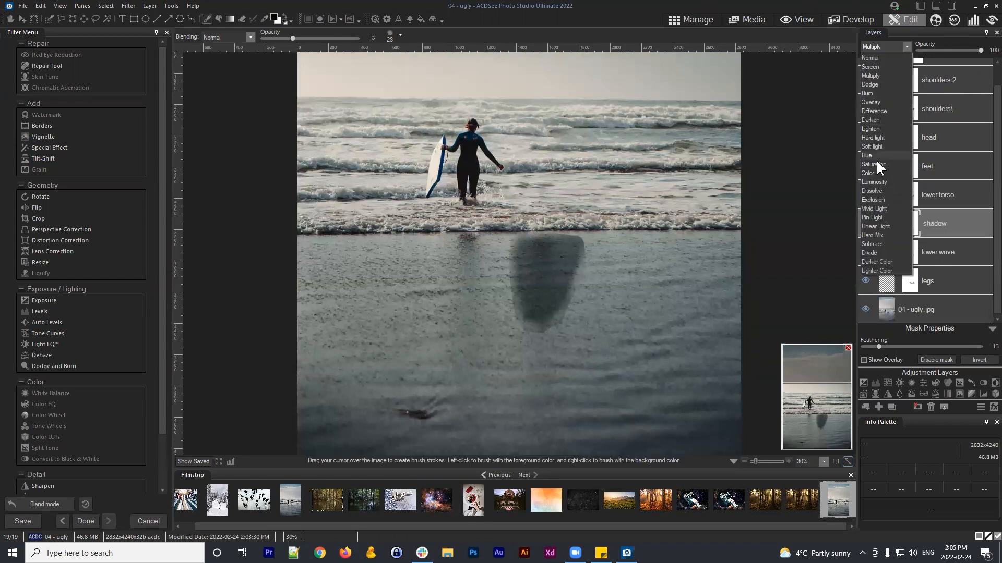
click(878, 103)
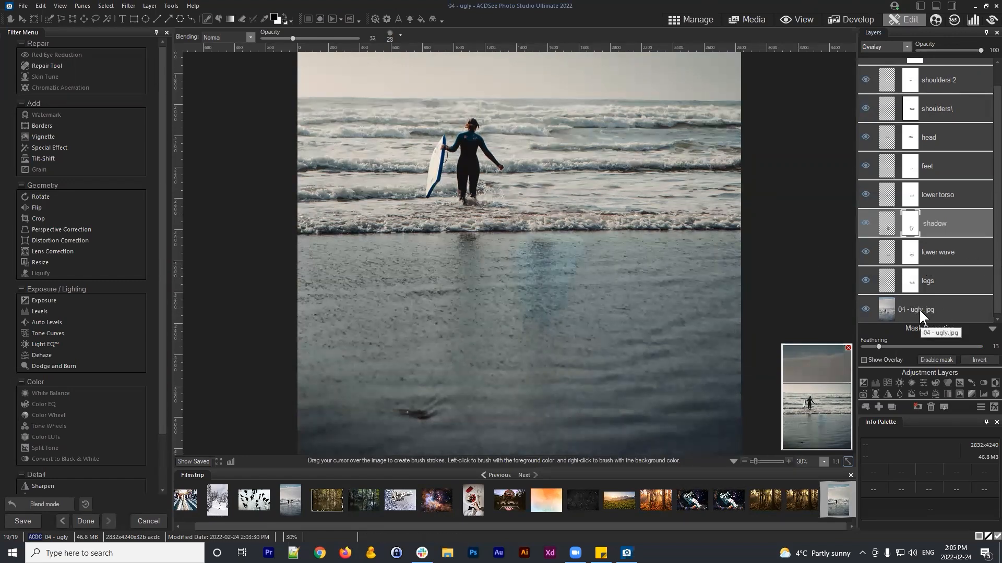
click(899, 46)
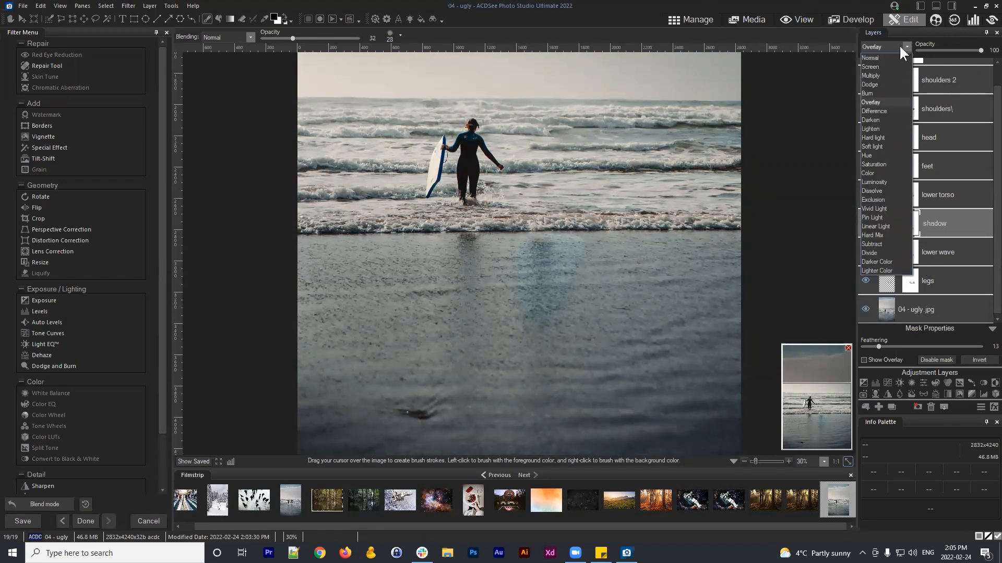
click(888, 146)
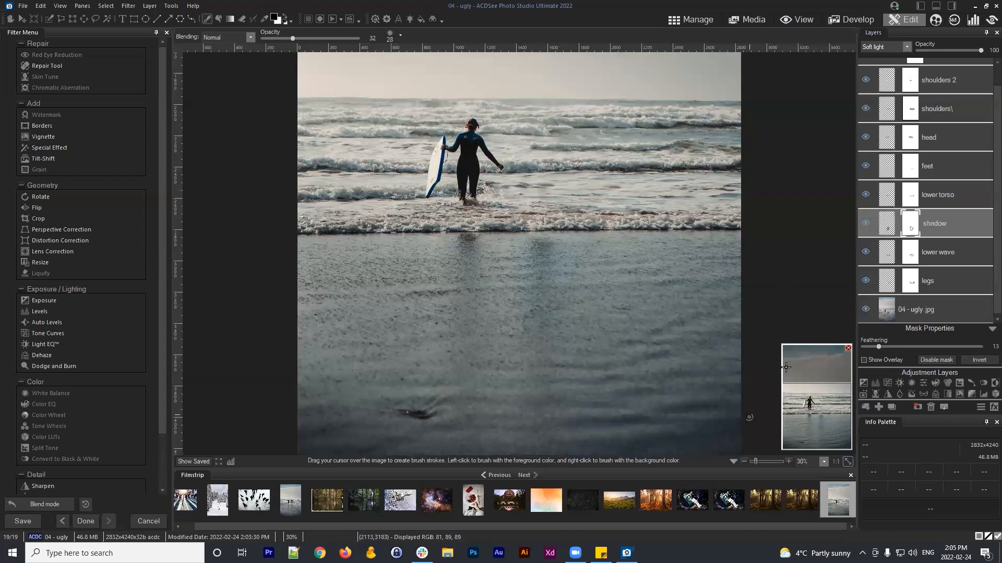
Step: Hide the 04 - ugly.jpg base layer to view the patch layers alone, and show it again
scroll(956, 182, up, 1)
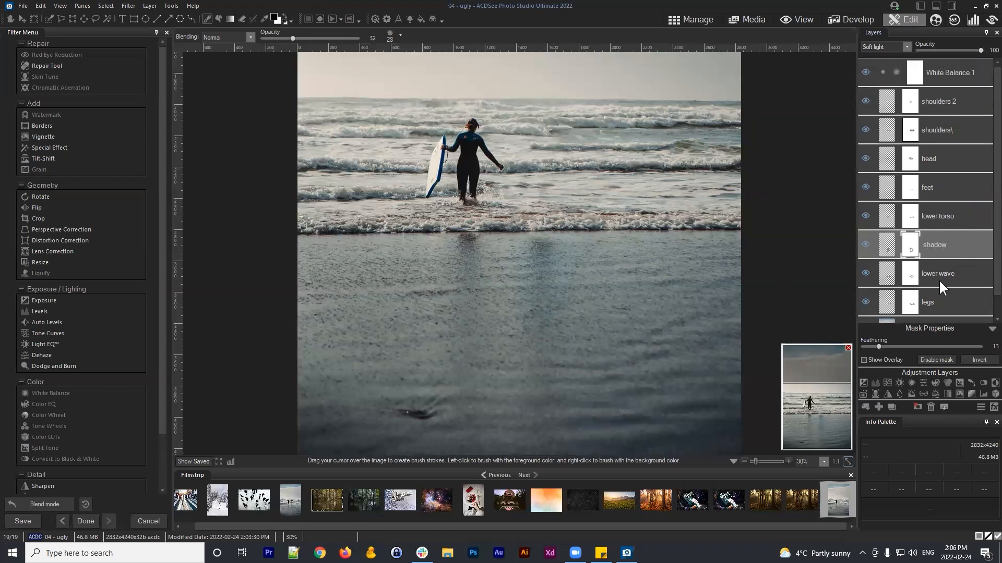
scroll(929, 308, down, 1)
click(926, 307)
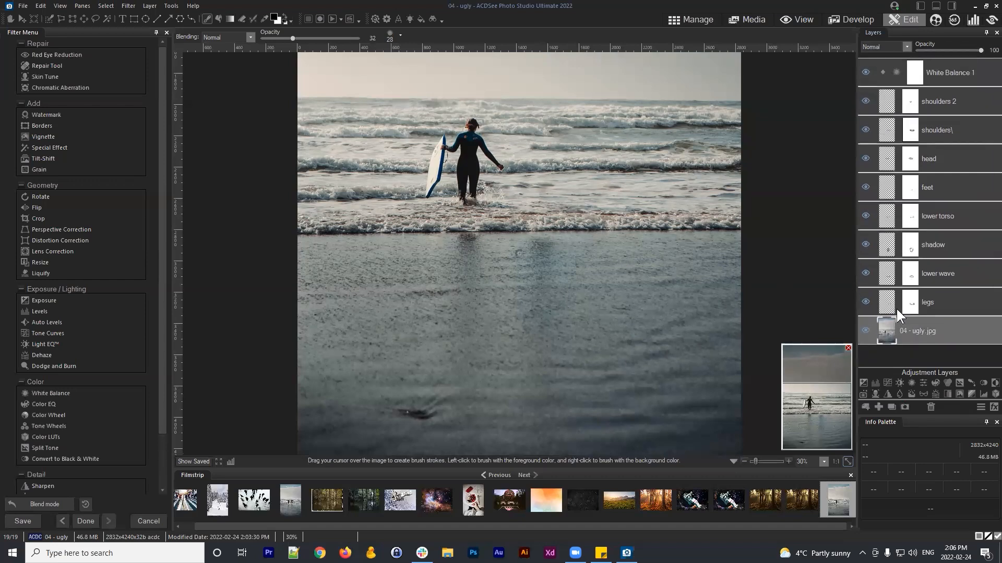
click(864, 331)
click(864, 331)
click(865, 330)
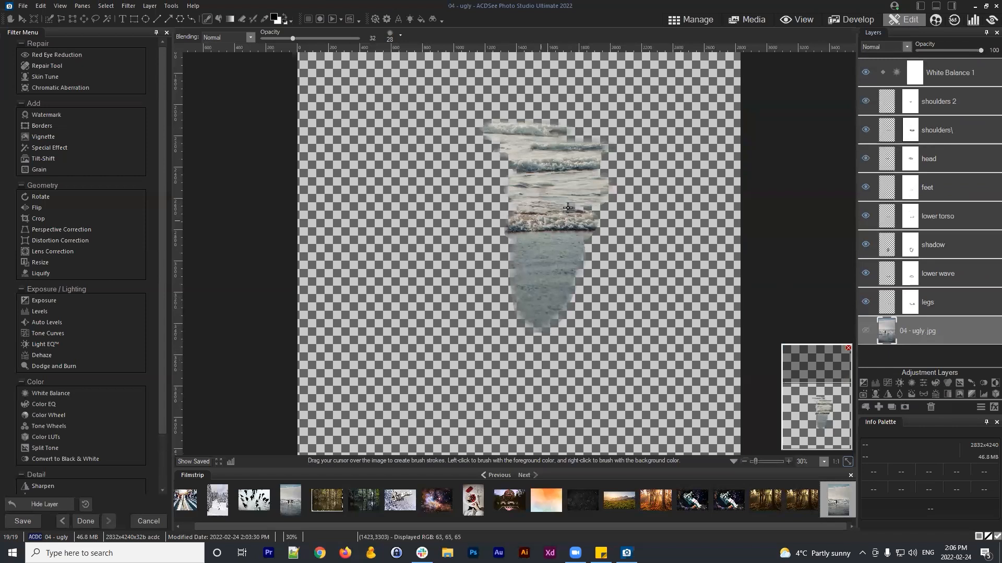
click(867, 330)
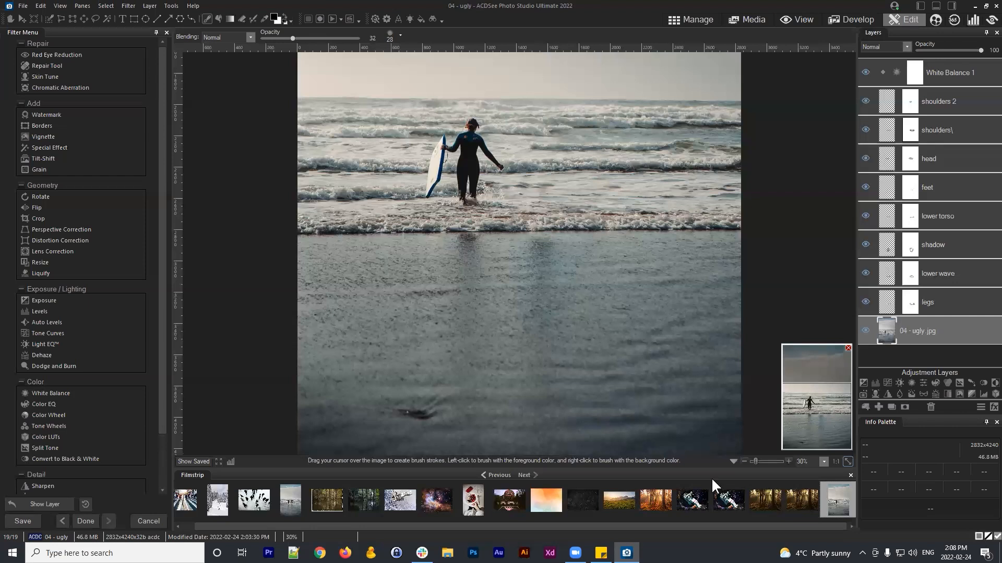
Step: Switch to Chrome, open the ACDSee YouTube channel from the bookmarks, and pause its intro video while browsing the home page
click(320, 553)
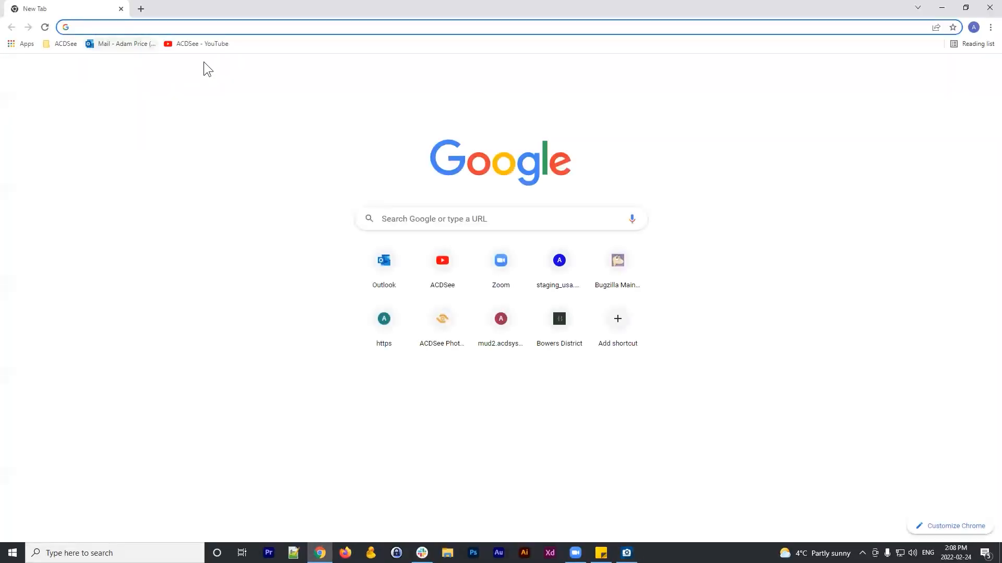
click(196, 45)
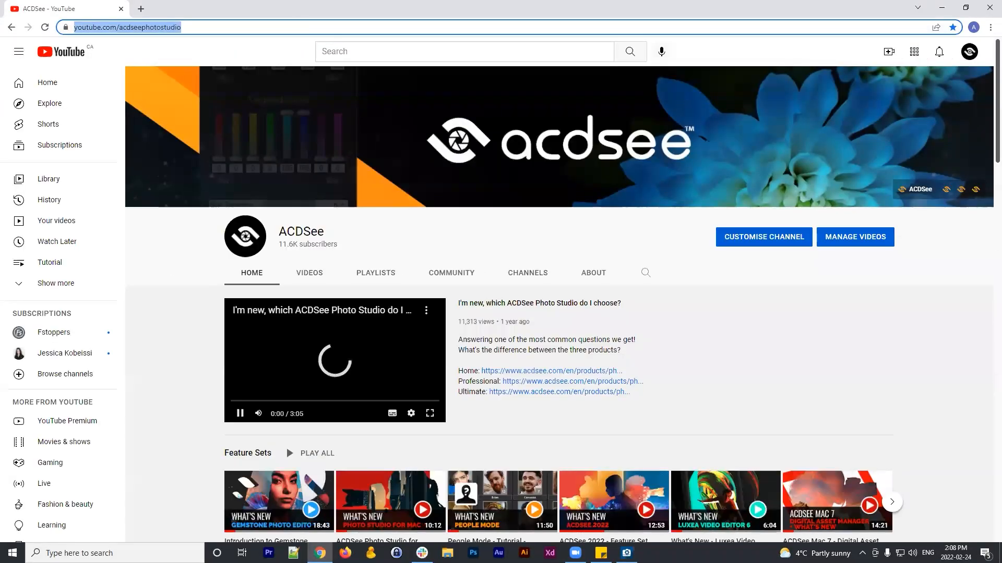
click(392, 332)
scroll(834, 368, down, 7)
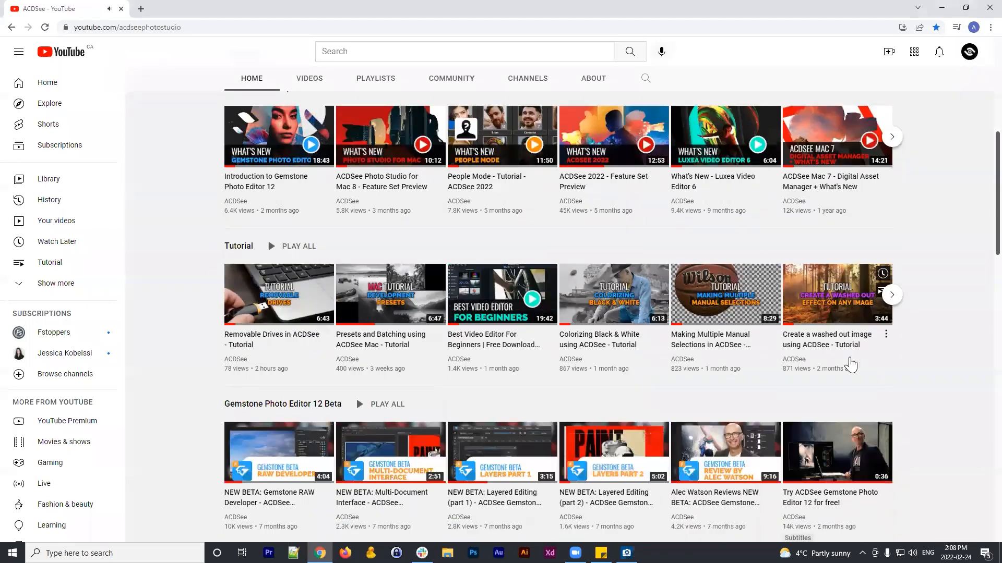
scroll(850, 350, up, 6)
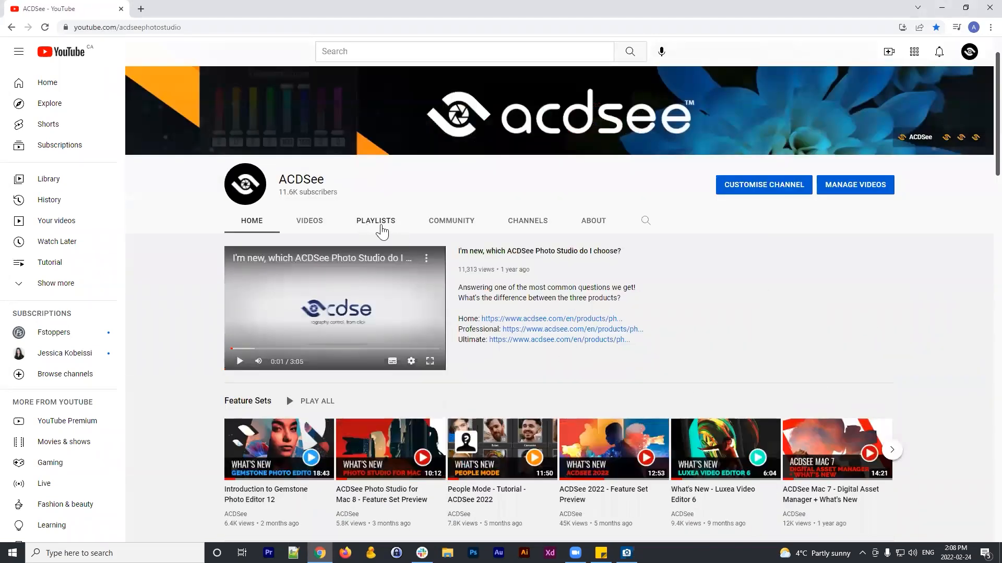
scroll(376, 286, up, 1)
Step: Show the ACDSee channel's playlists and open the Workshop playlist
click(375, 280)
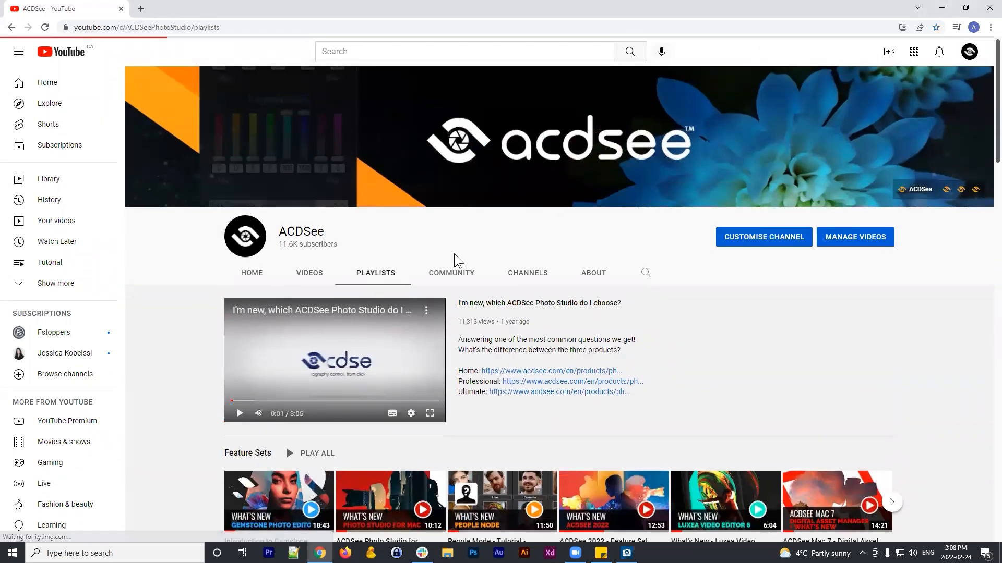
scroll(373, 304, down, 3)
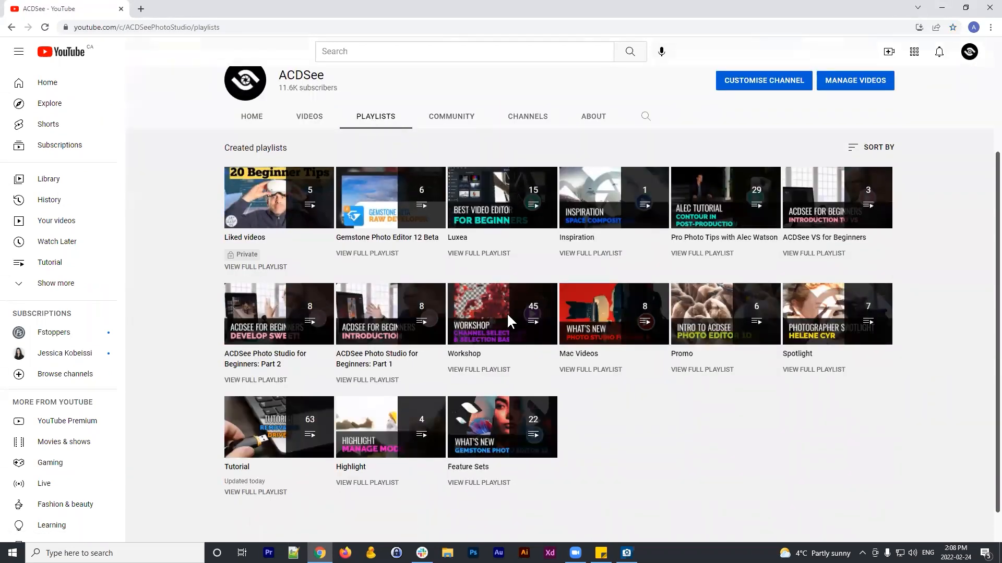
click(525, 324)
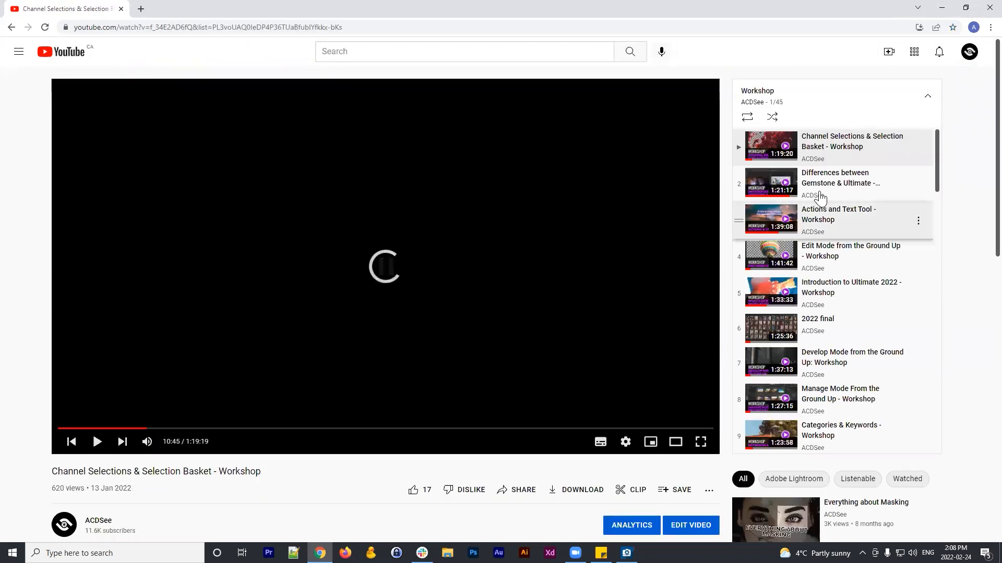